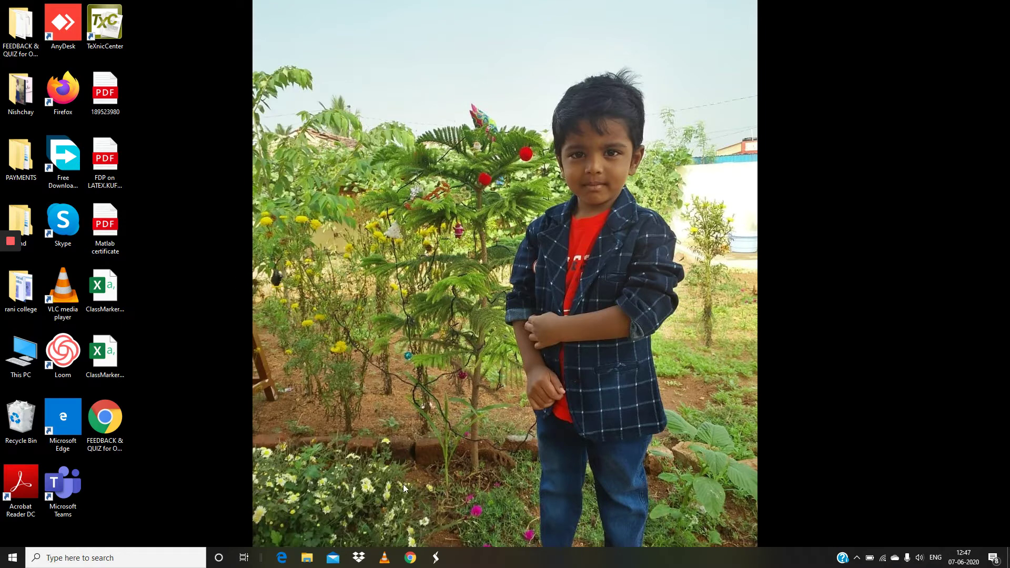
Step: Open Chrome and go from the Gmail inbox to Google Drive
{"action": "left_click", "coordinate": [410, 557]}
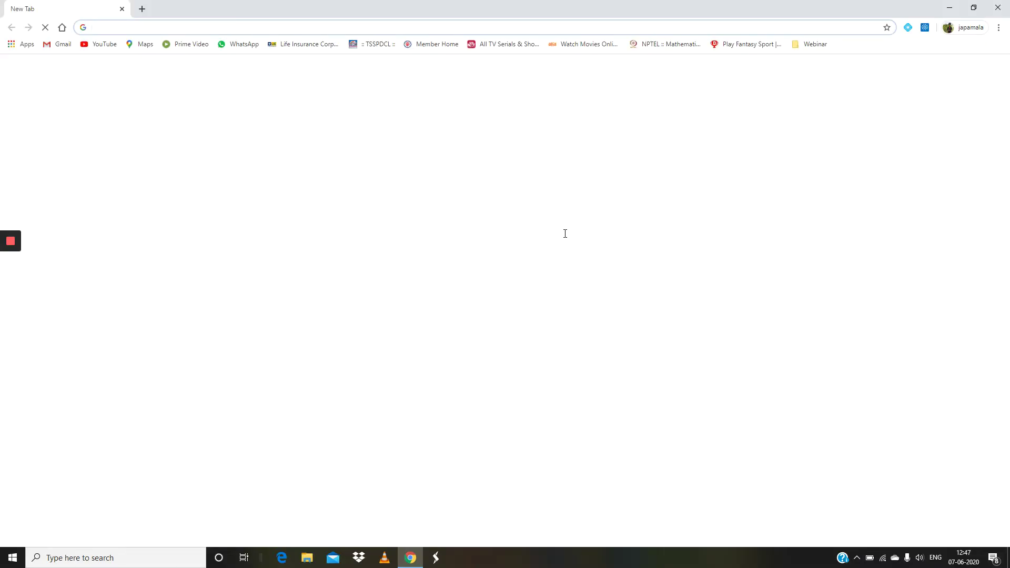
{"action": "left_click", "coordinate": [506, 343]}
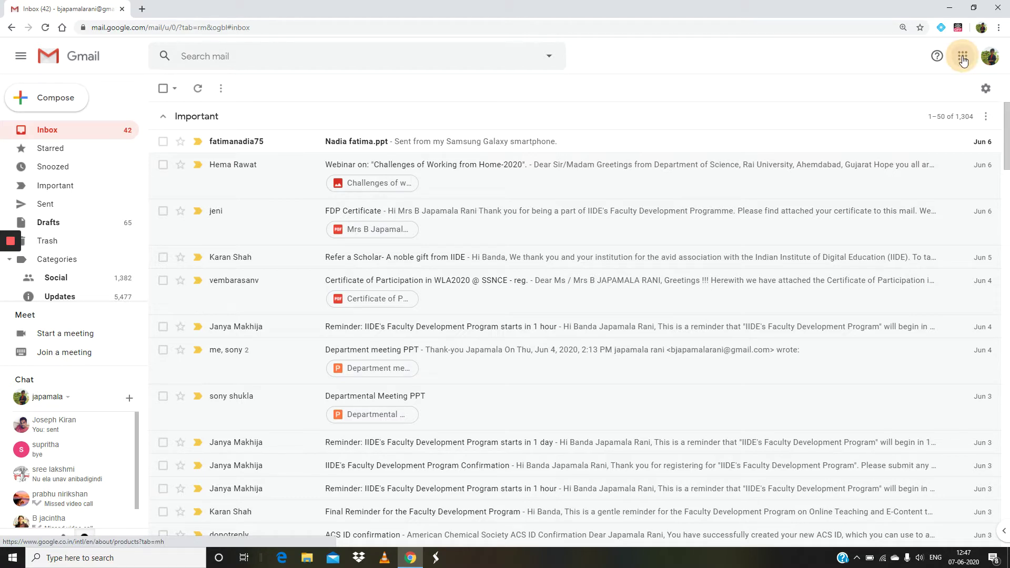
{"action": "left_click", "coordinate": [963, 58]}
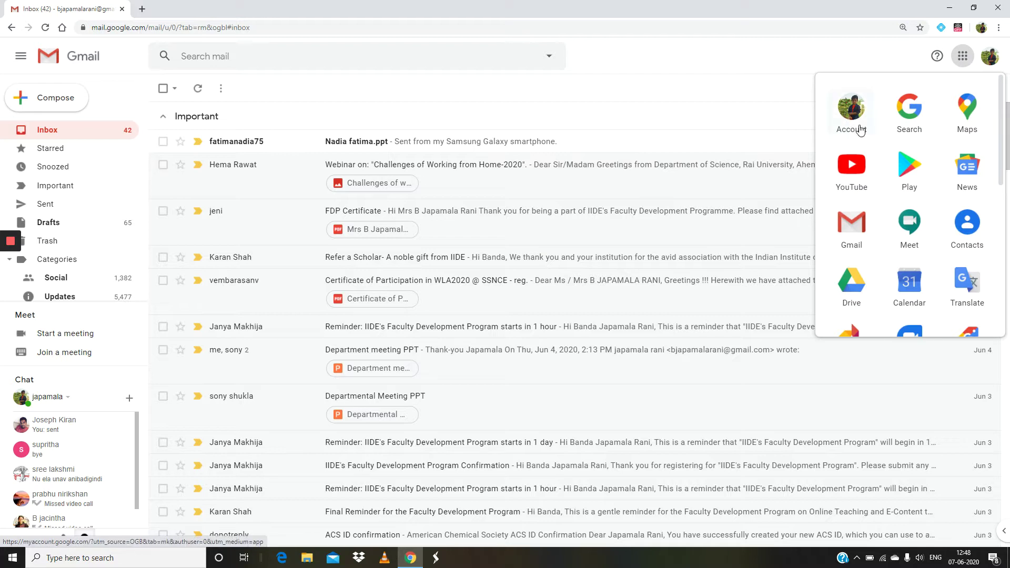
{"action": "left_click", "coordinate": [851, 288]}
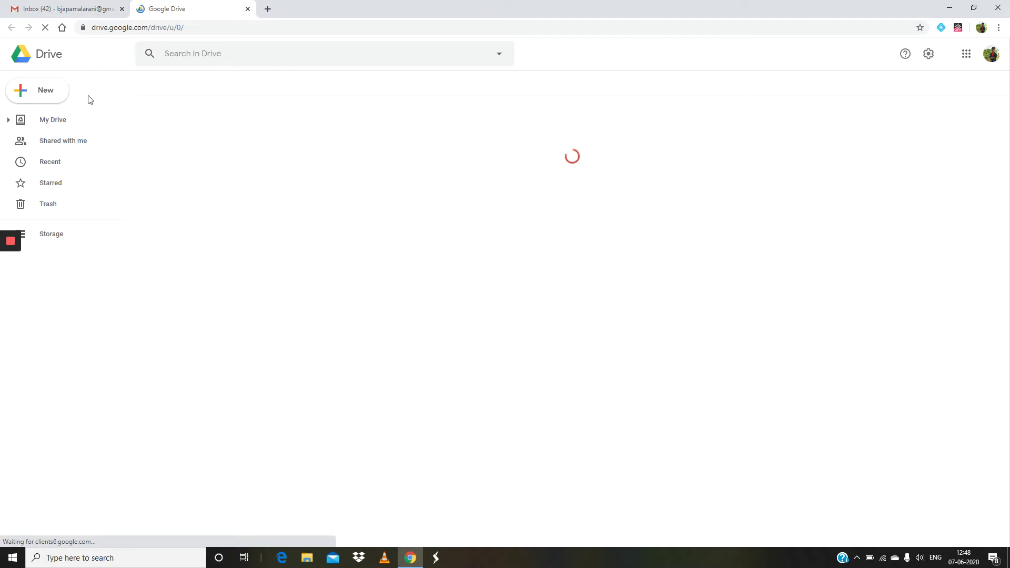
Step: Create a new blank Google Form in My Drive
{"action": "left_click", "coordinate": [50, 93]}
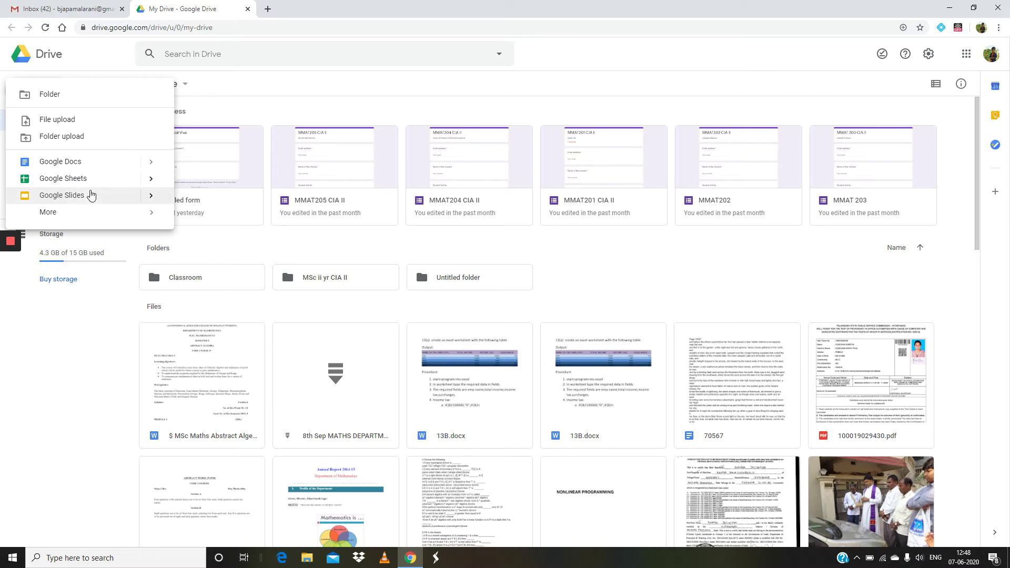
{"action": "mouse_move", "coordinate": [74, 213]}
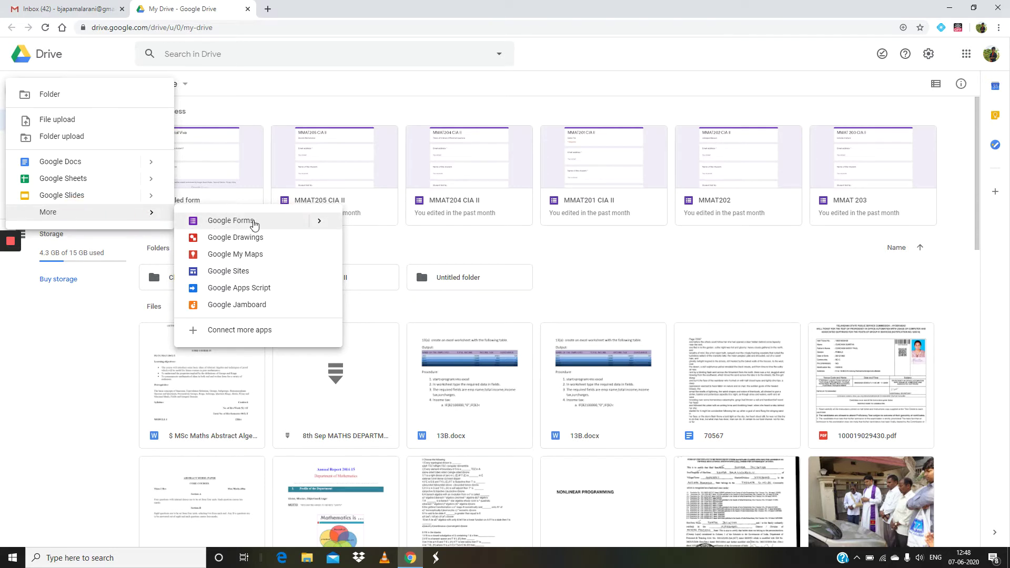
{"action": "left_click", "coordinate": [253, 223]}
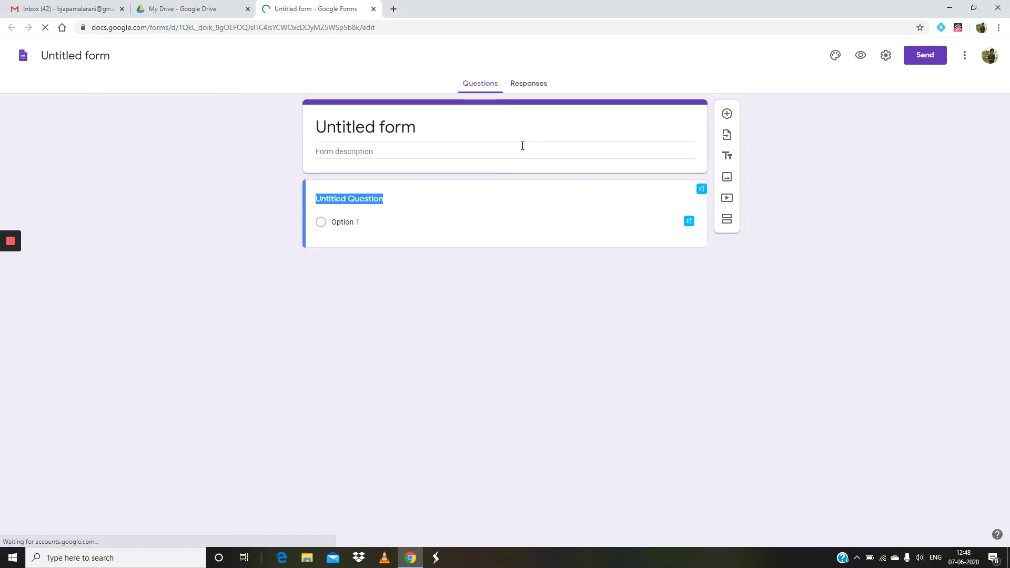
Step: Replace the form's title with "mock test"
{"action": "left_click", "coordinate": [423, 127]}
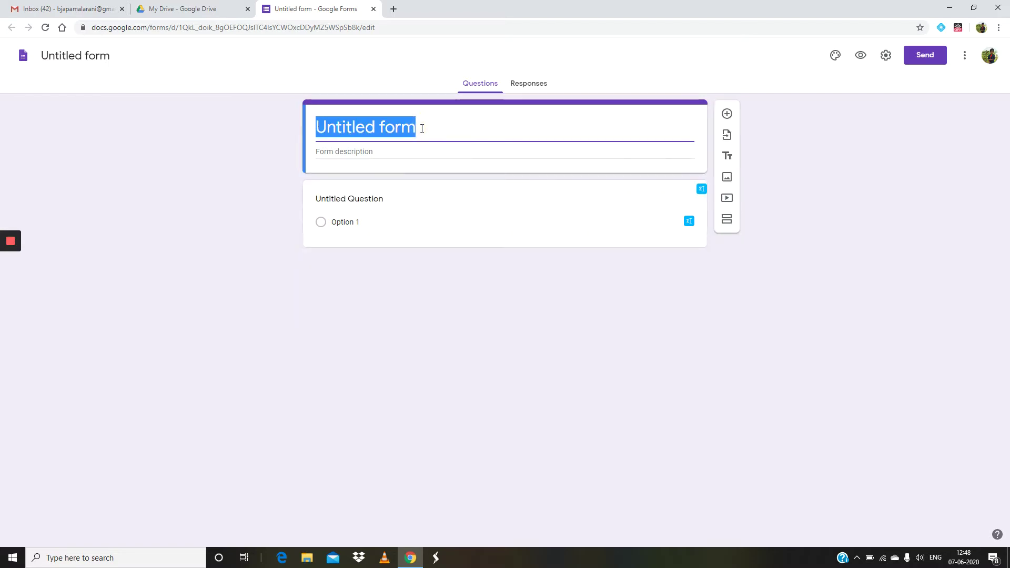
{"action": "key", "text": "BackSpace"}
{"action": "type", "text": "mo"}
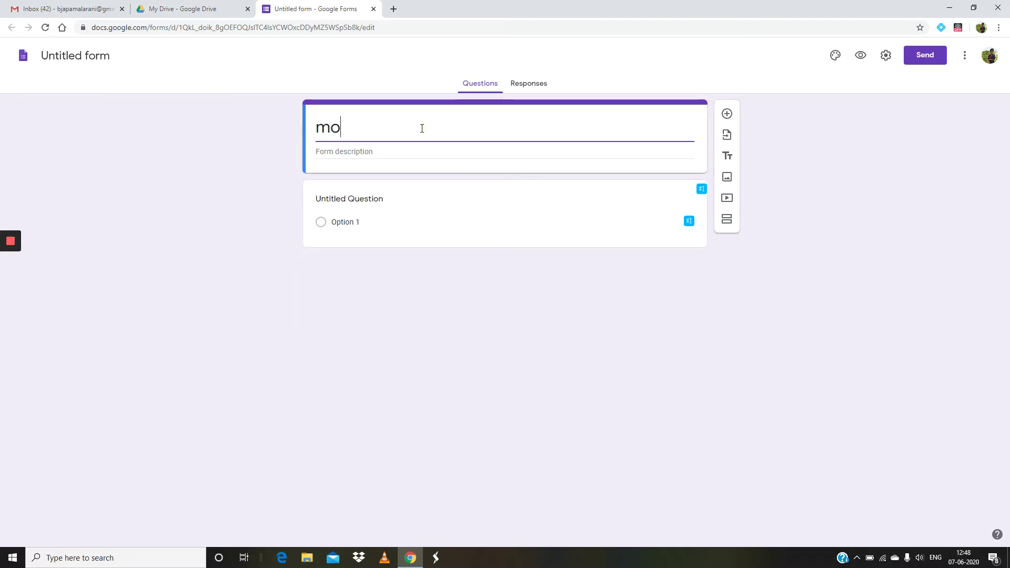
{"action": "type", "text": "ck test"}
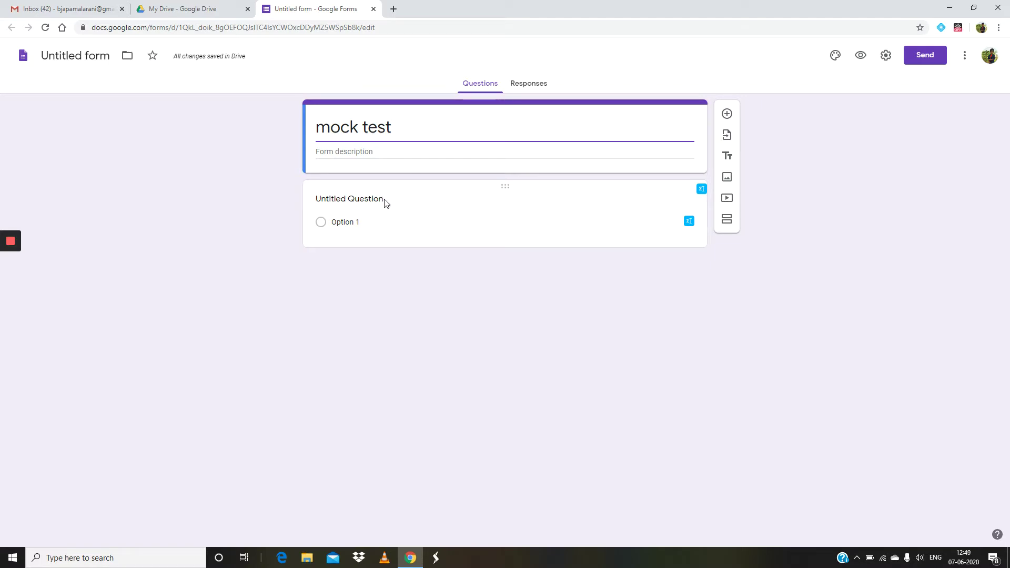
Step: Change the first question to "Name of the student" with the Short answer type
{"action": "left_click", "coordinate": [386, 203]}
{"action": "key", "text": "BackSpace"}
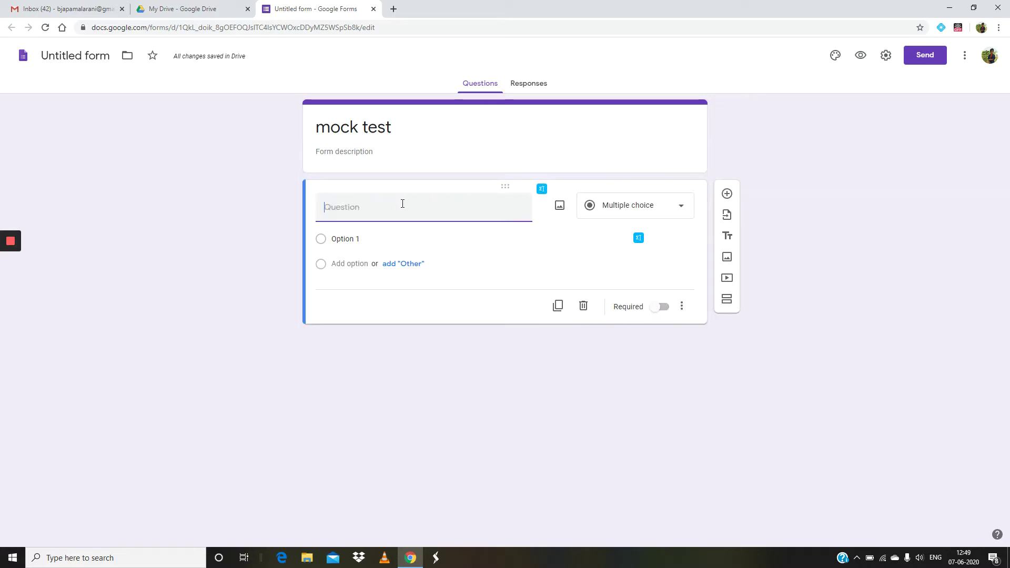
{"action": "type", "text": "student"}
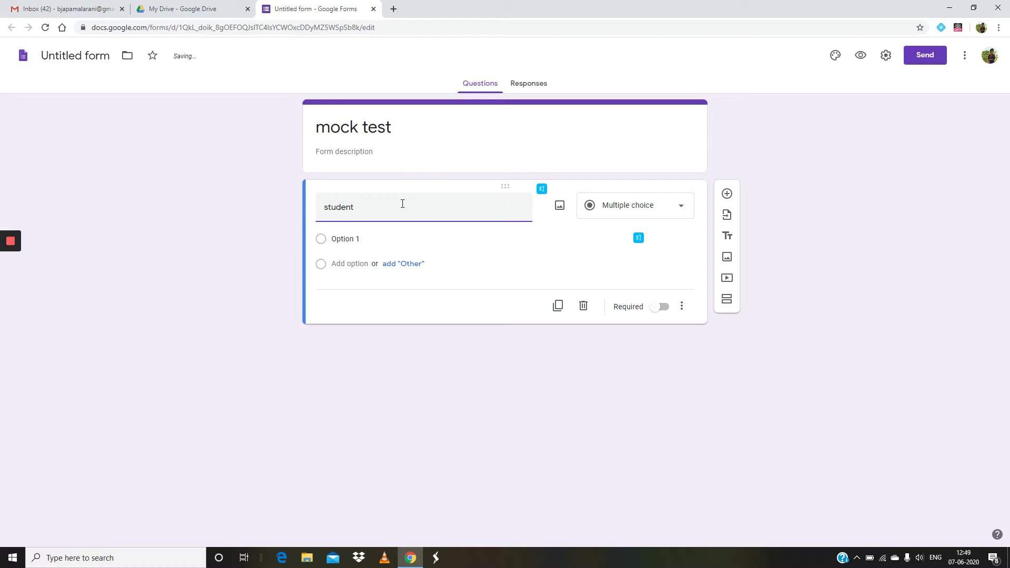
{"action": "key", "text": "Left"}
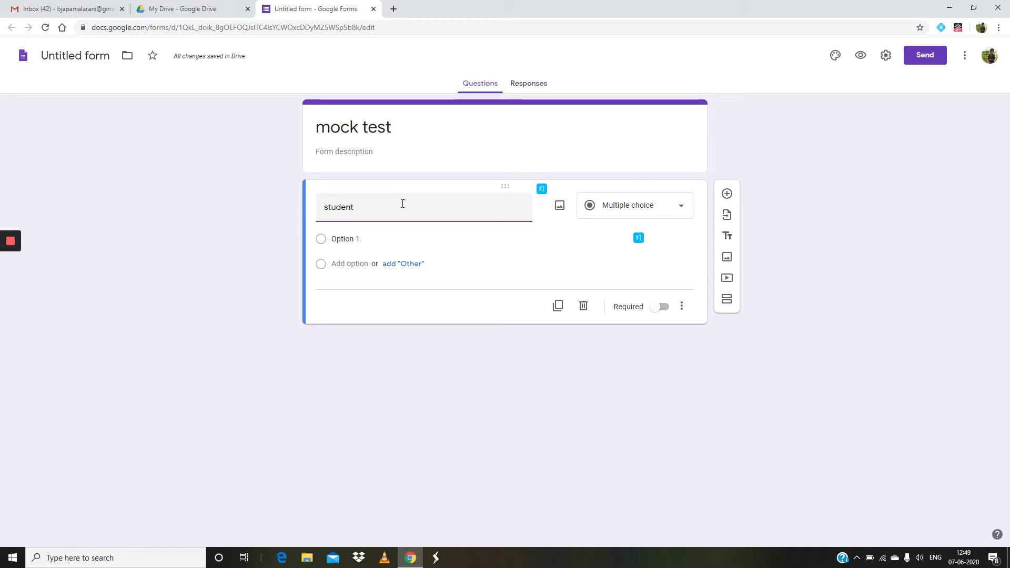
{"action": "type", "text": "Na"}
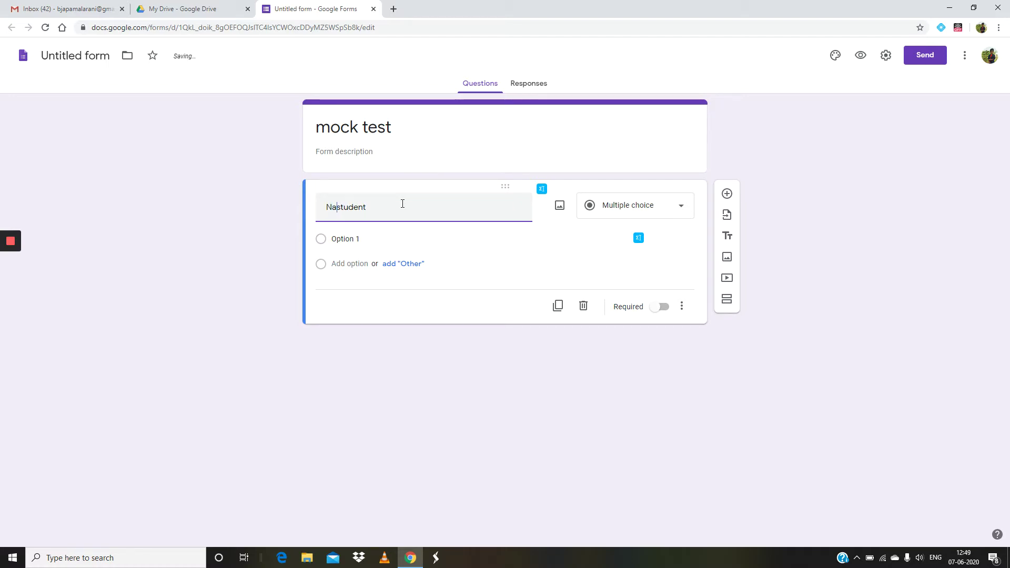
{"action": "type", "text": "me of the"}
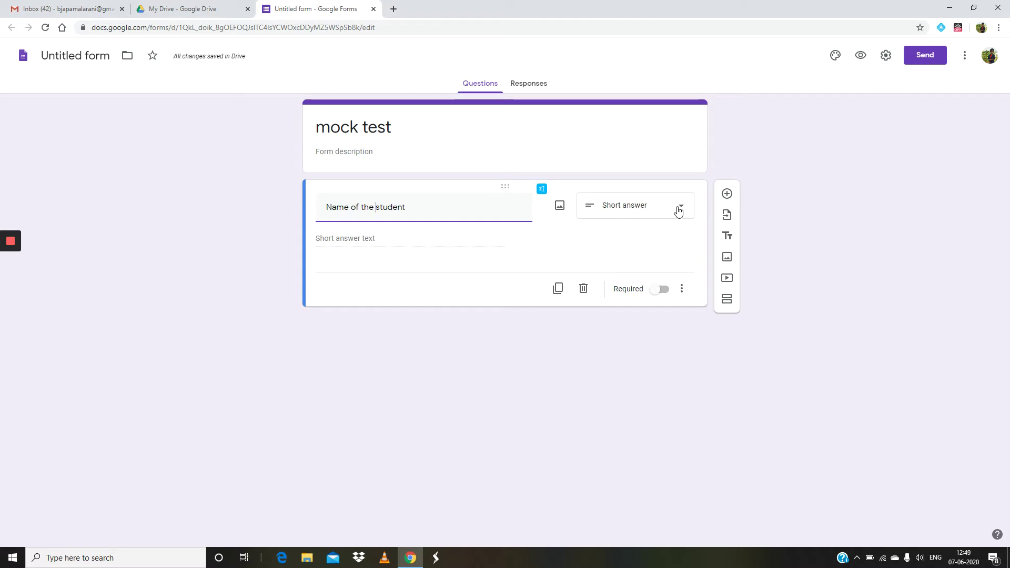
{"action": "left_click", "coordinate": [648, 215]}
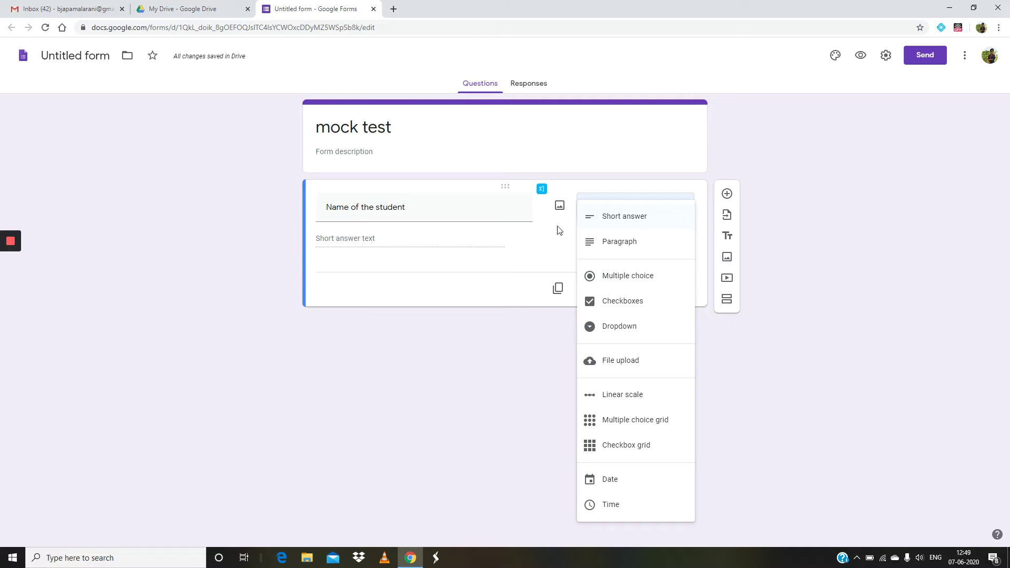
{"action": "left_click", "coordinate": [652, 219]}
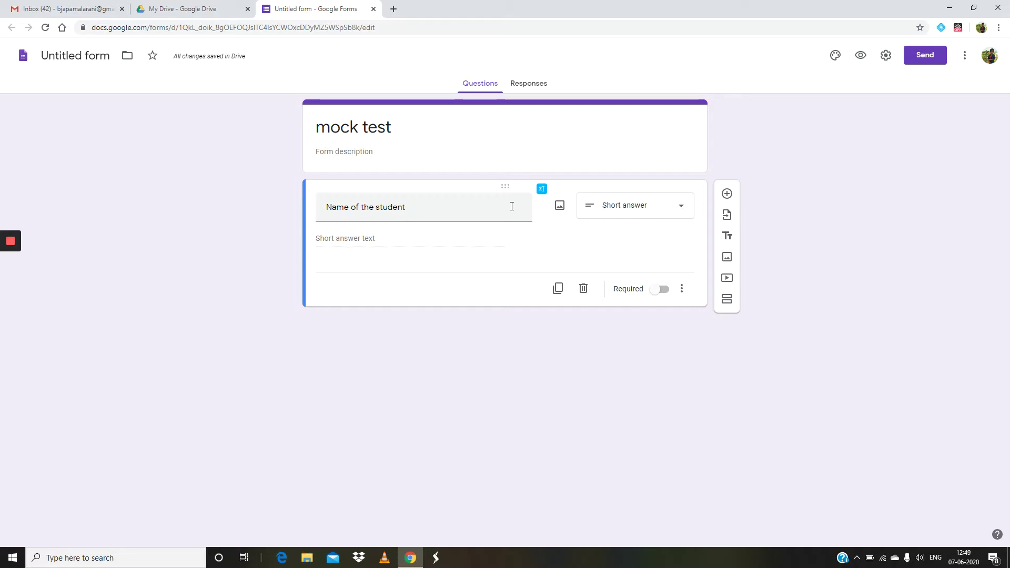
Step: Add a short-answer question "Student Roll no." below the first question, without response validation
{"action": "left_click", "coordinate": [727, 195]}
{"action": "left_click", "coordinate": [727, 195]}
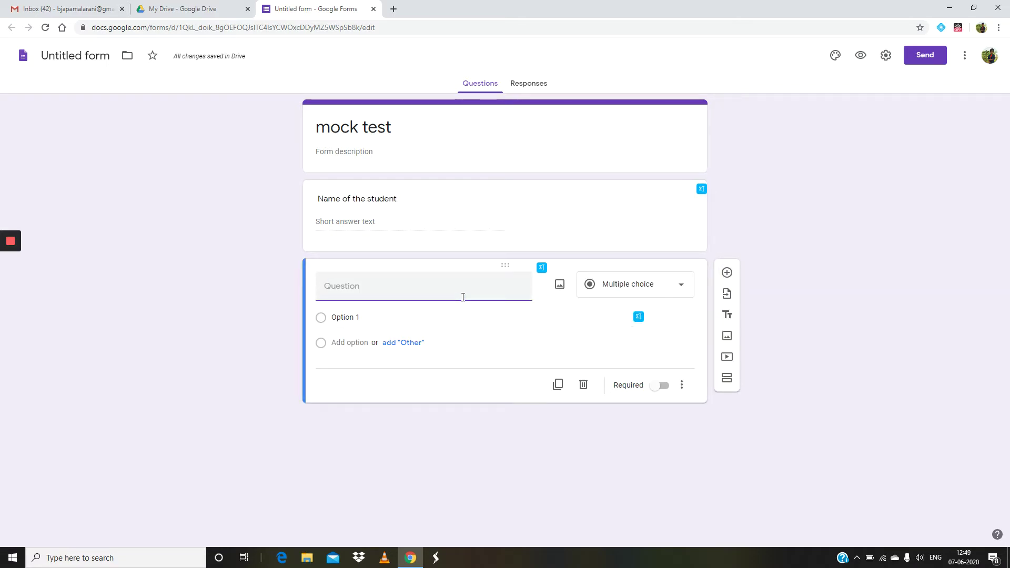
{"action": "type", "text": "Student Roll"}
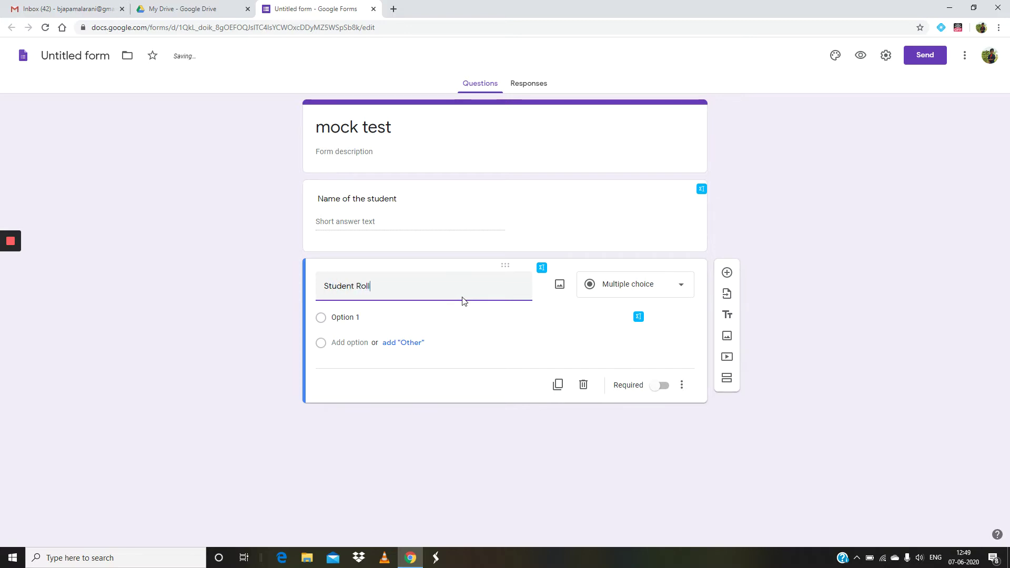
{"action": "type", "text": " no."}
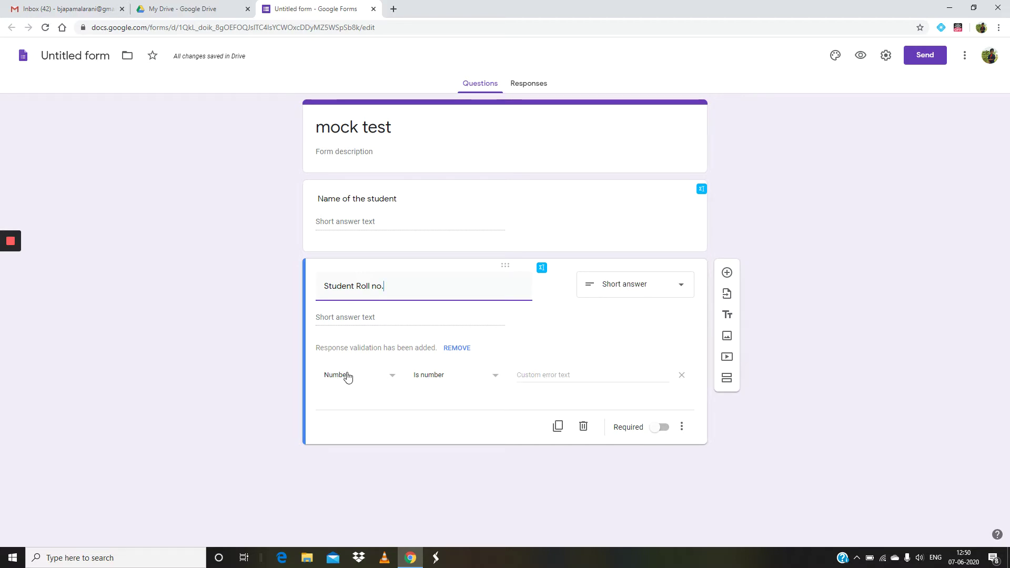
{"action": "left_click", "coordinate": [681, 375]}
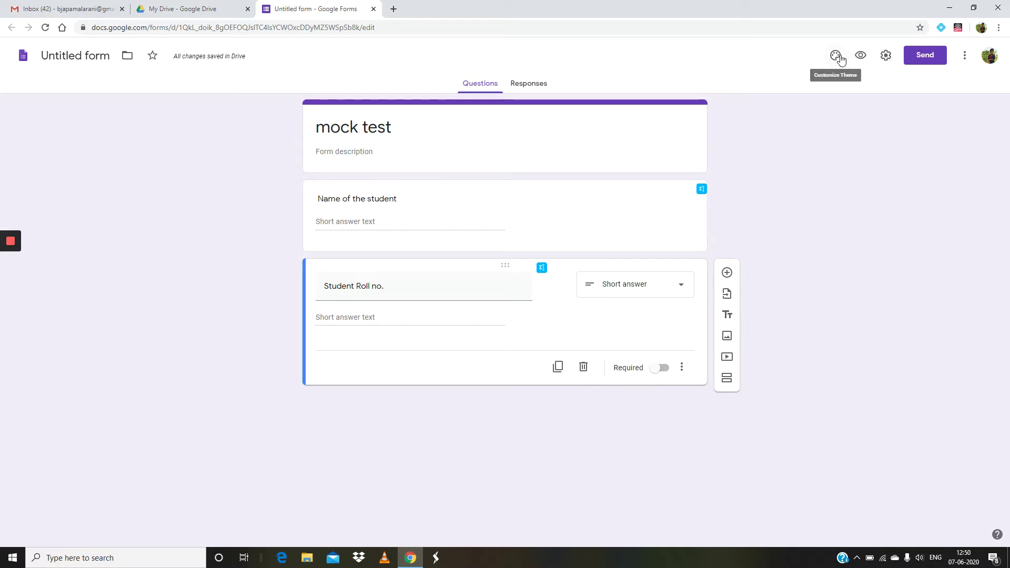
Step: Make the form a quiz that releases grades later, after manual review, and hides correct answers from respondents
{"action": "left_click", "coordinate": [883, 58]}
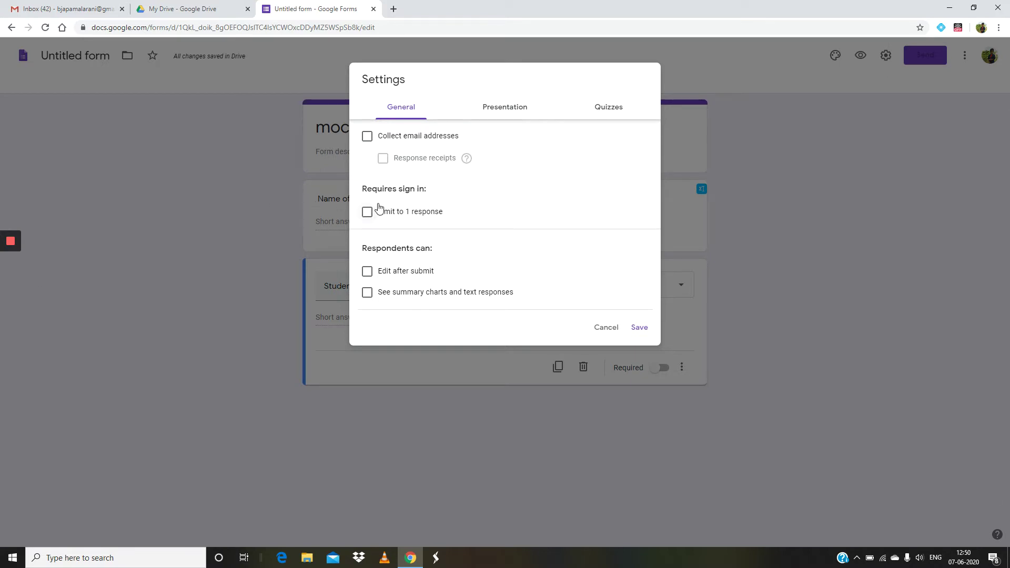
{"action": "left_click", "coordinate": [612, 115]}
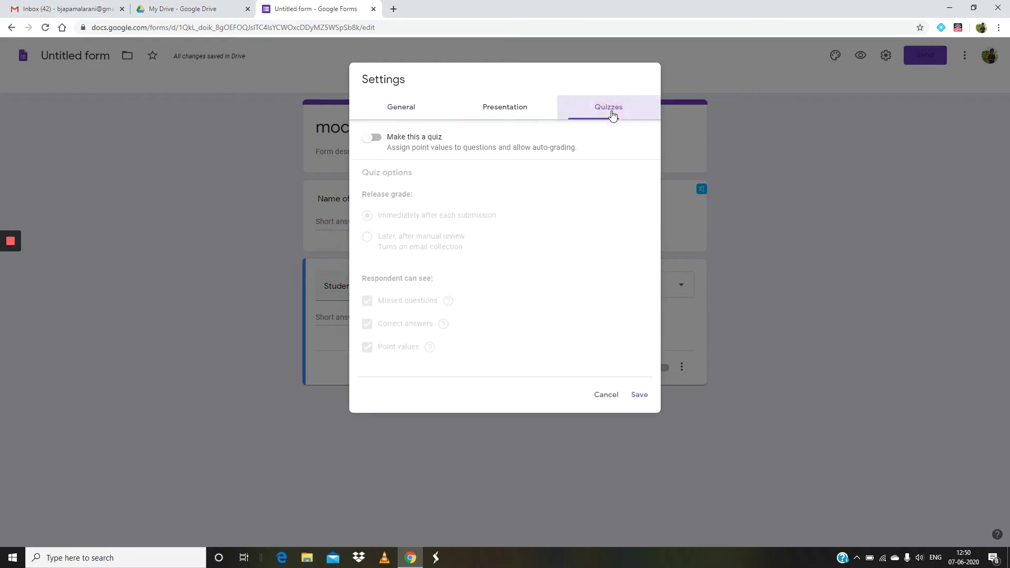
{"action": "left_click", "coordinate": [375, 139]}
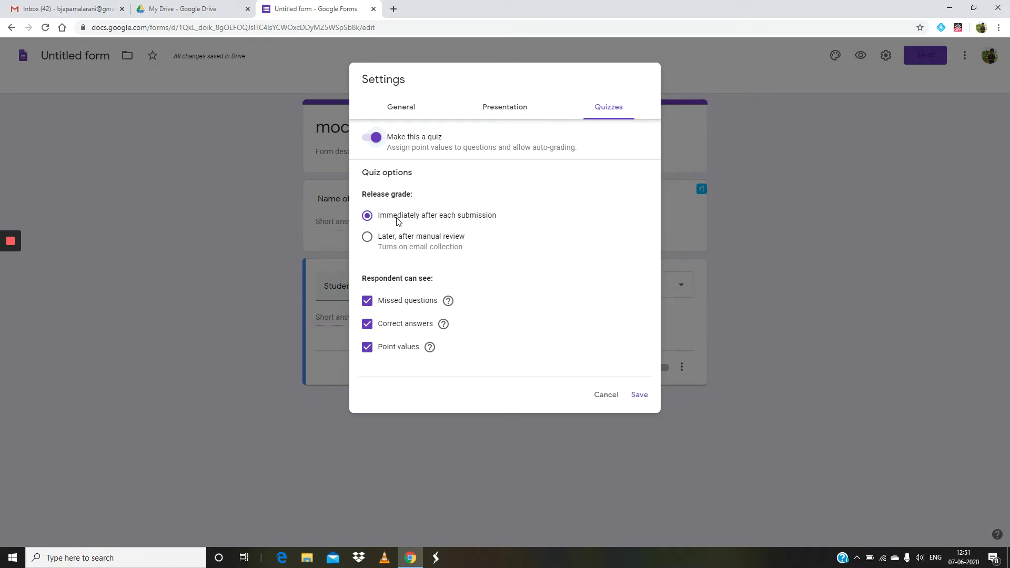
{"action": "left_click", "coordinate": [368, 238]}
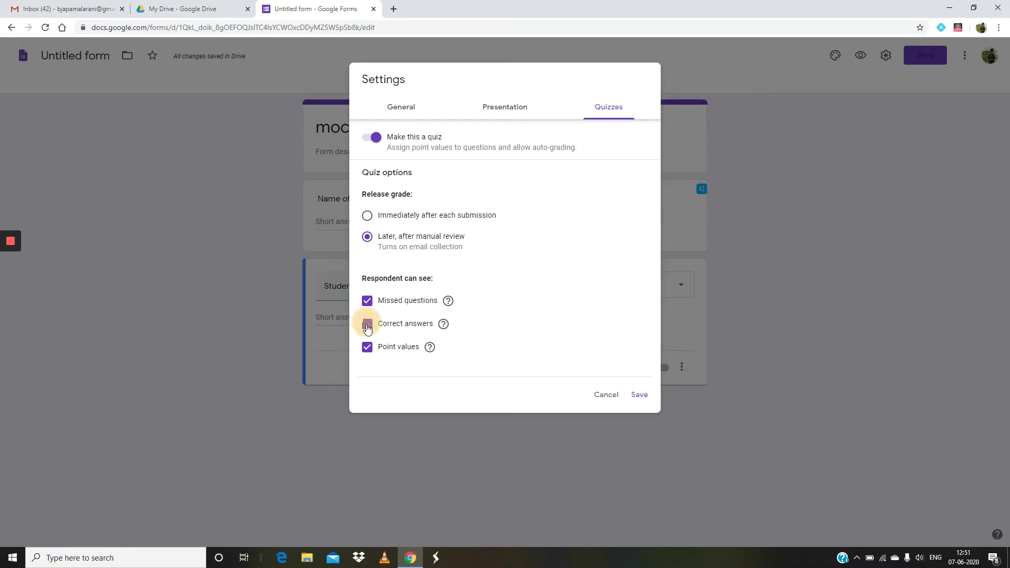
{"action": "left_click", "coordinate": [367, 324]}
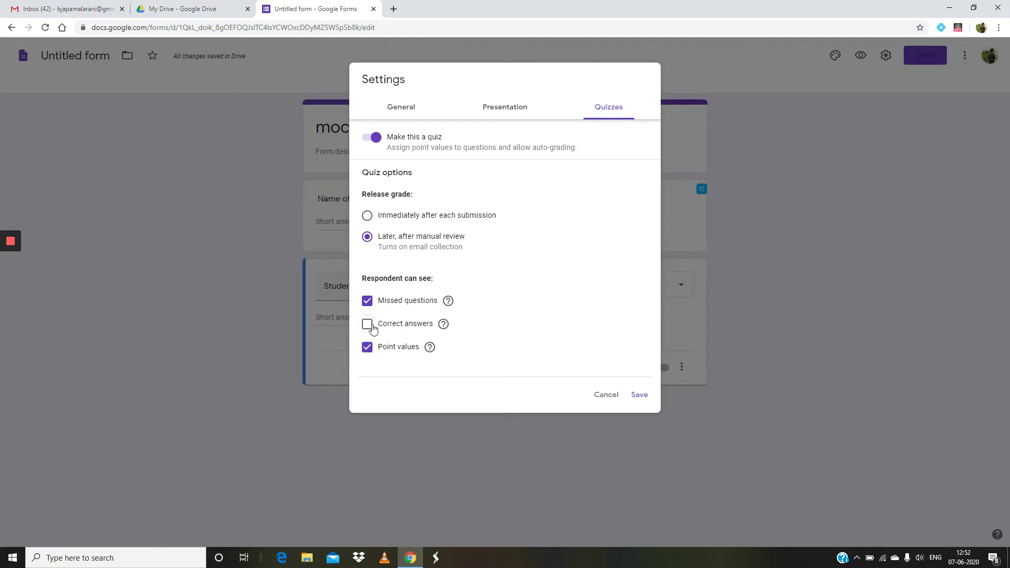
Step: Disable the link to submit another response, limit respondents to 1 response, and save the settings
{"action": "left_click", "coordinate": [506, 111]}
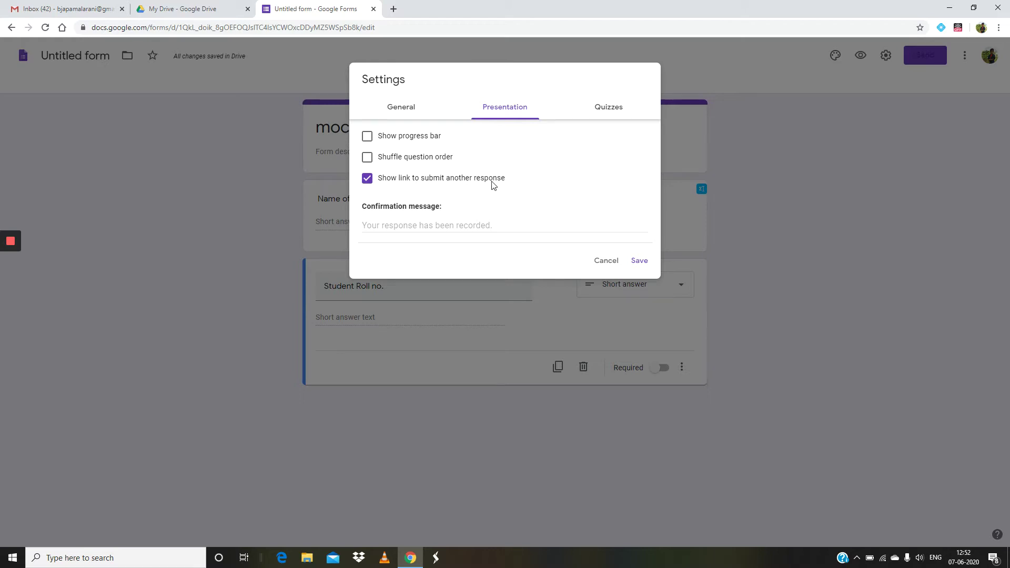
{"action": "left_click", "coordinate": [367, 179]}
{"action": "left_click", "coordinate": [400, 109]}
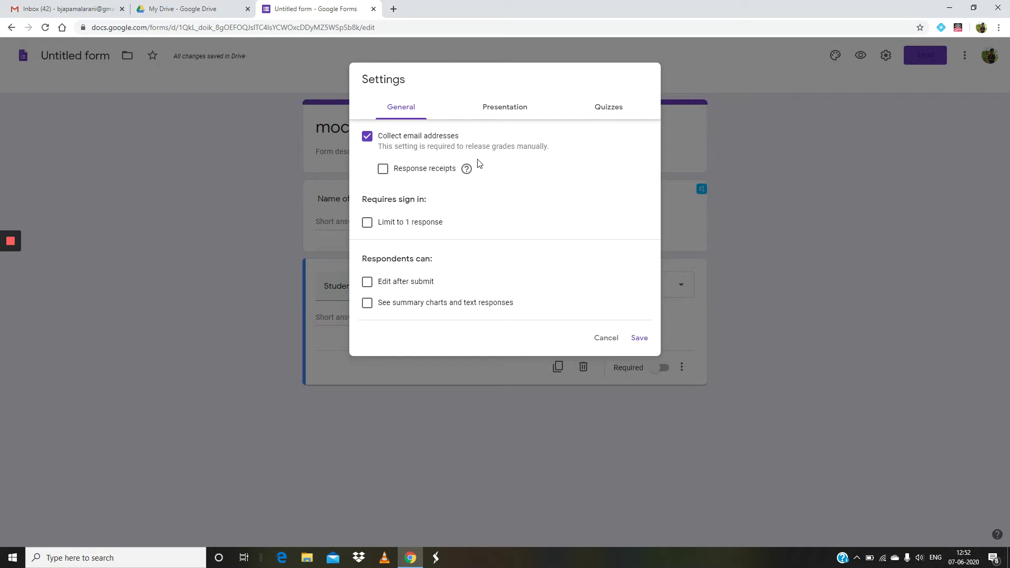
{"action": "left_click", "coordinate": [366, 225]}
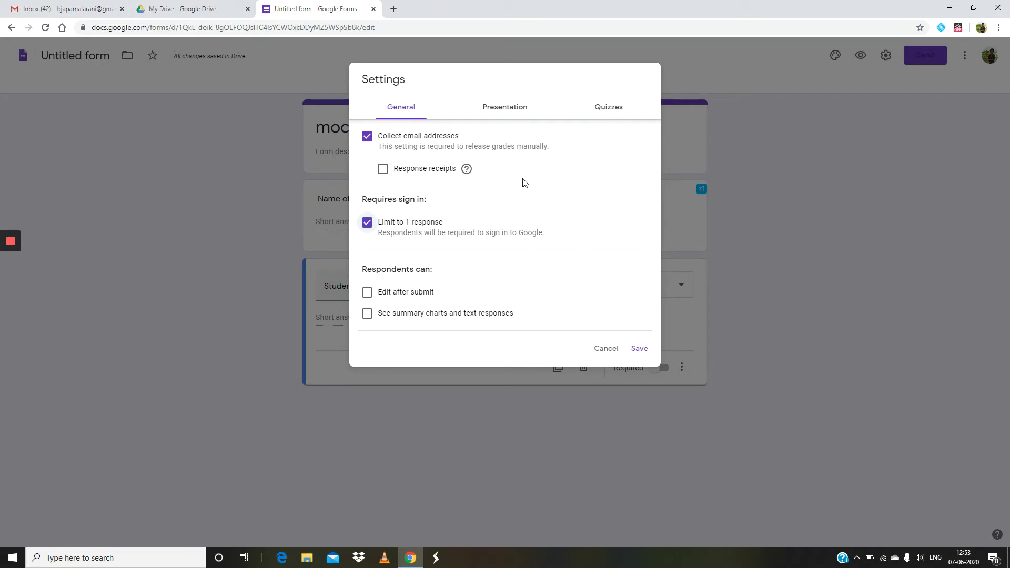
{"action": "left_click", "coordinate": [640, 348]}
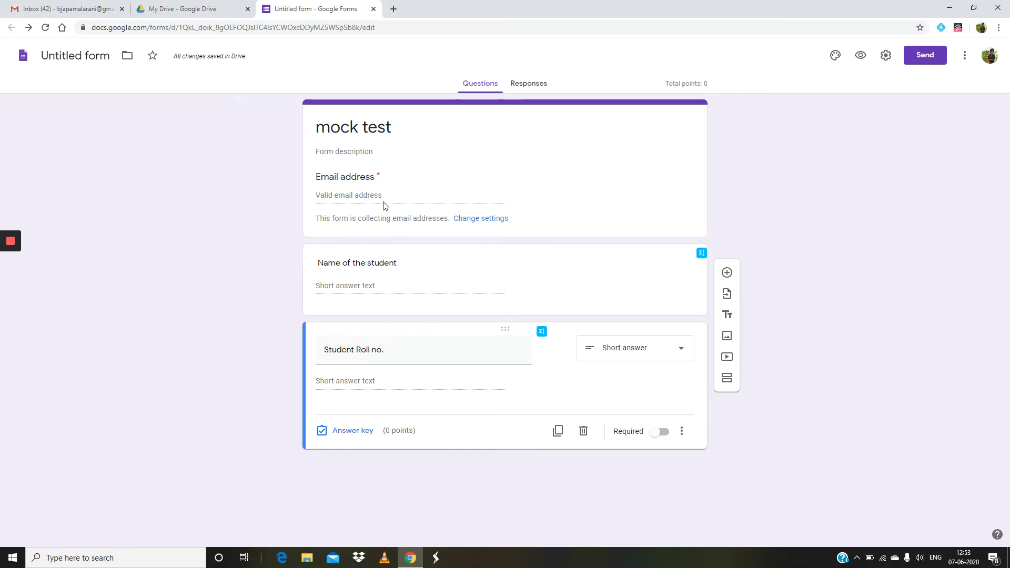
Step: Enter "general data" as the form's description
{"action": "left_click", "coordinate": [379, 154]}
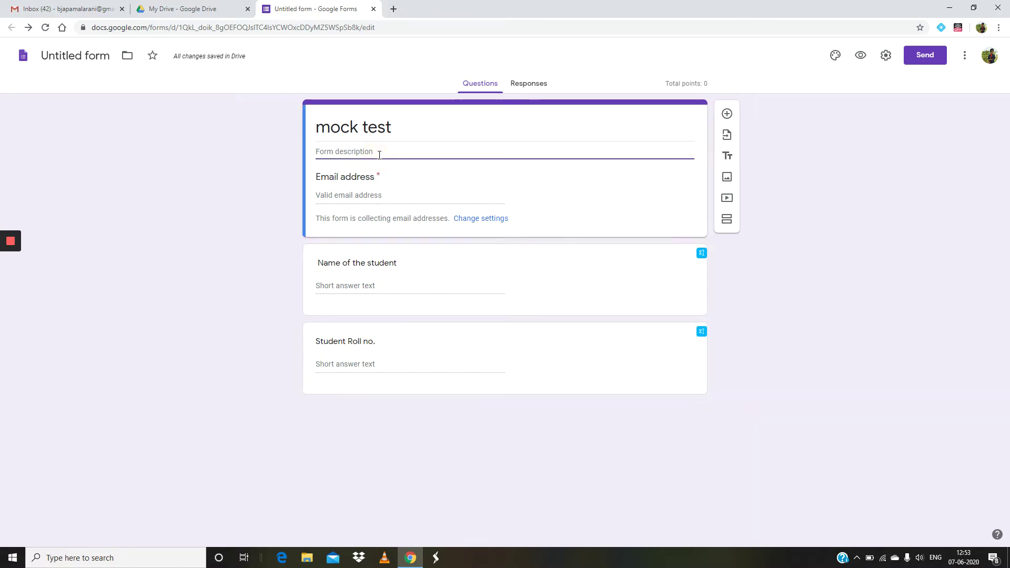
{"action": "type", "text": "genera"}
{"action": "type", "text": "l data"}
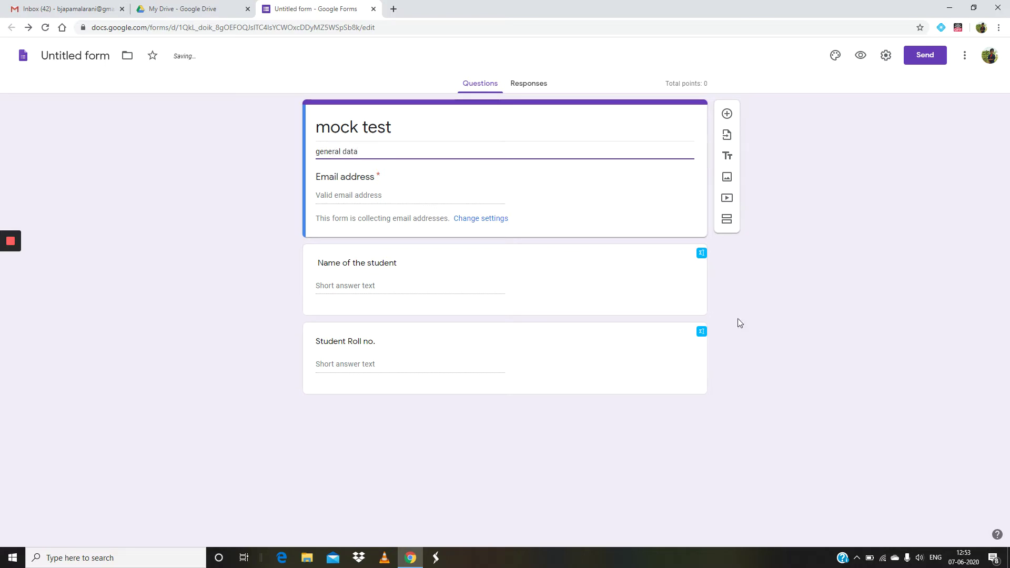
Step: Add a new section after the "Student Roll no." question
{"action": "left_click", "coordinate": [658, 368]}
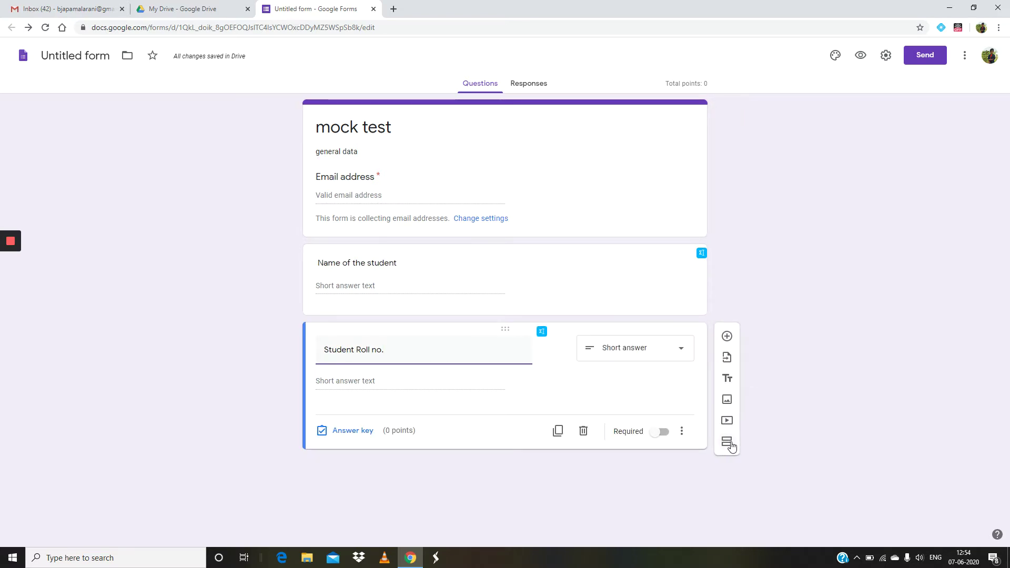
{"action": "left_click", "coordinate": [729, 445]}
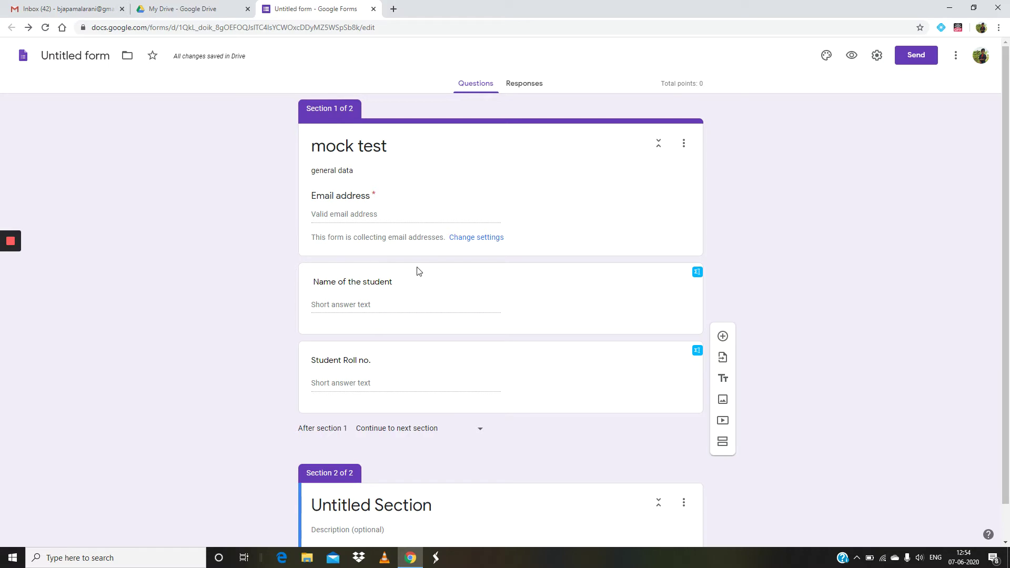
{"action": "scroll", "coordinate": [377, 371], "scroll_direction": "down", "scroll_amount": 1}
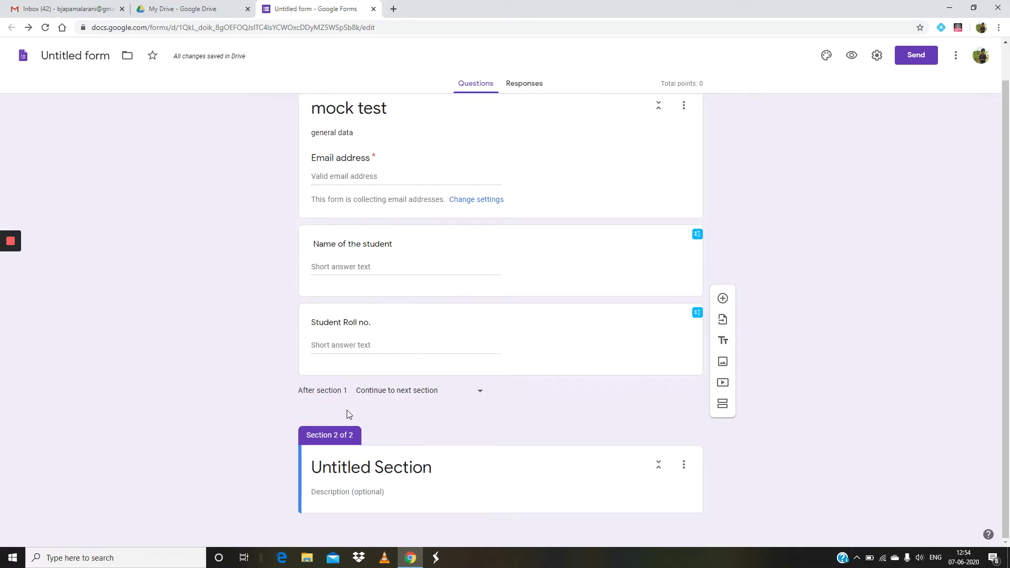
Step: Title the second section "Multiple choice Questions"
{"action": "left_click", "coordinate": [431, 467]}
{"action": "key", "text": "BackSpace"}
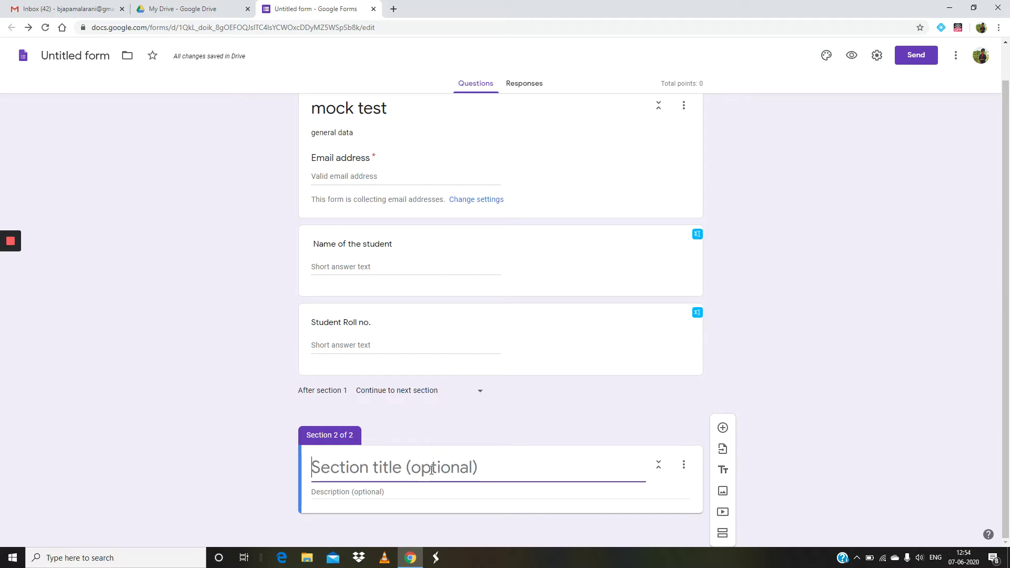
{"action": "type", "text": "Mu"}
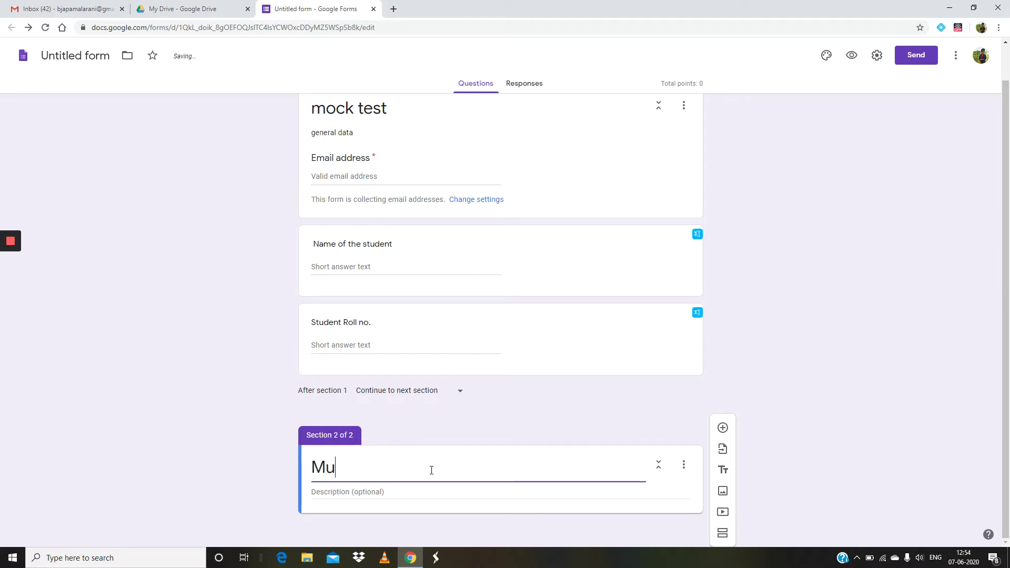
{"action": "type", "text": "ltiple "}
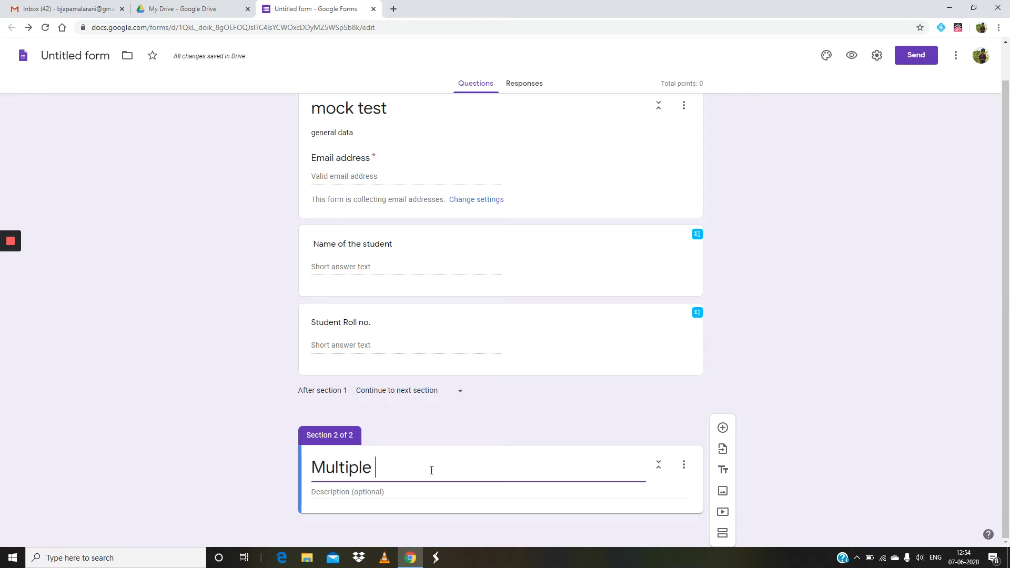
{"action": "type", "text": "choice "}
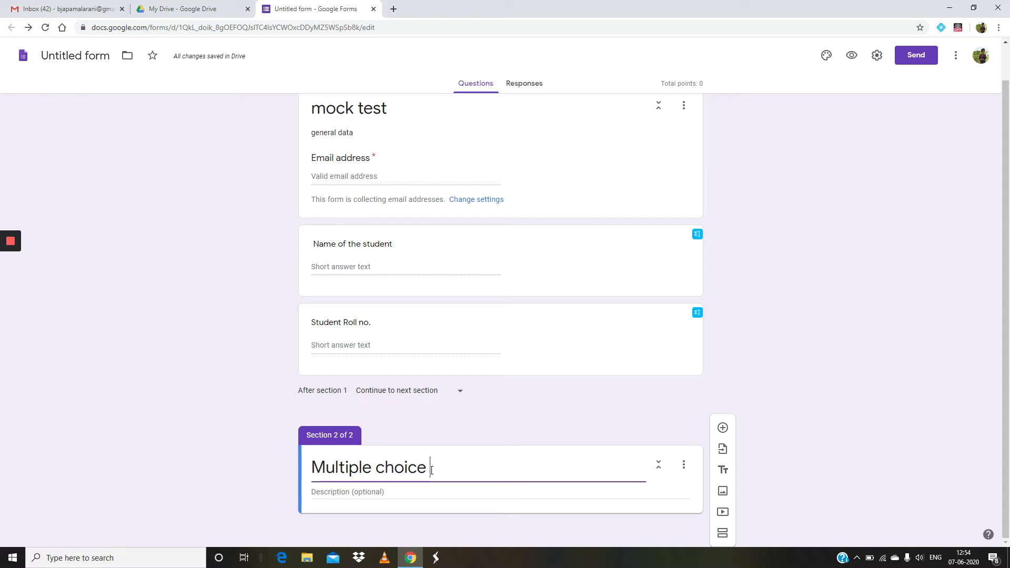
{"action": "type", "text": "Questions"}
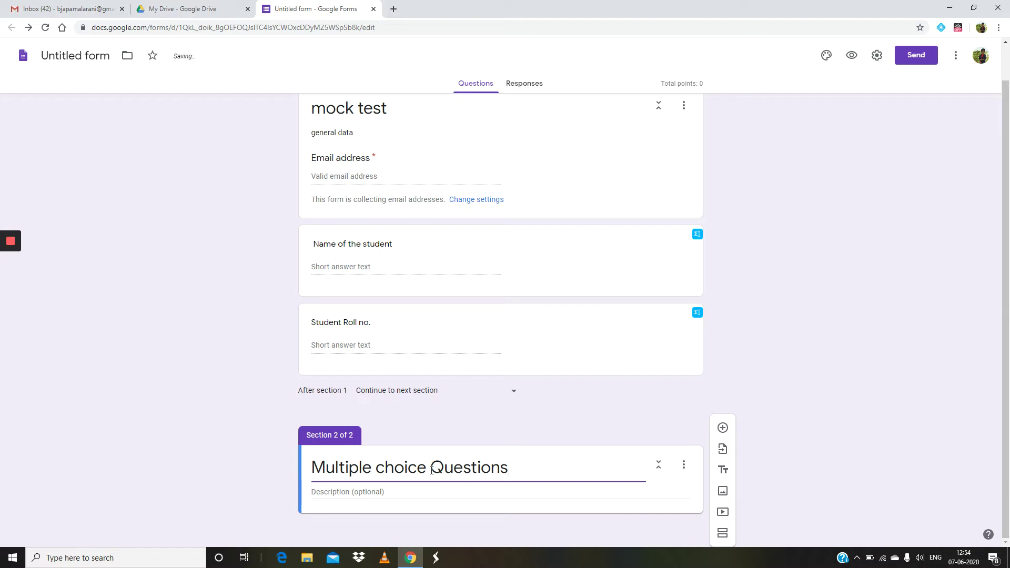
Step: Enter "Each carries 1 mark" as the section's description and add a new question below it
{"action": "left_click", "coordinate": [392, 493]}
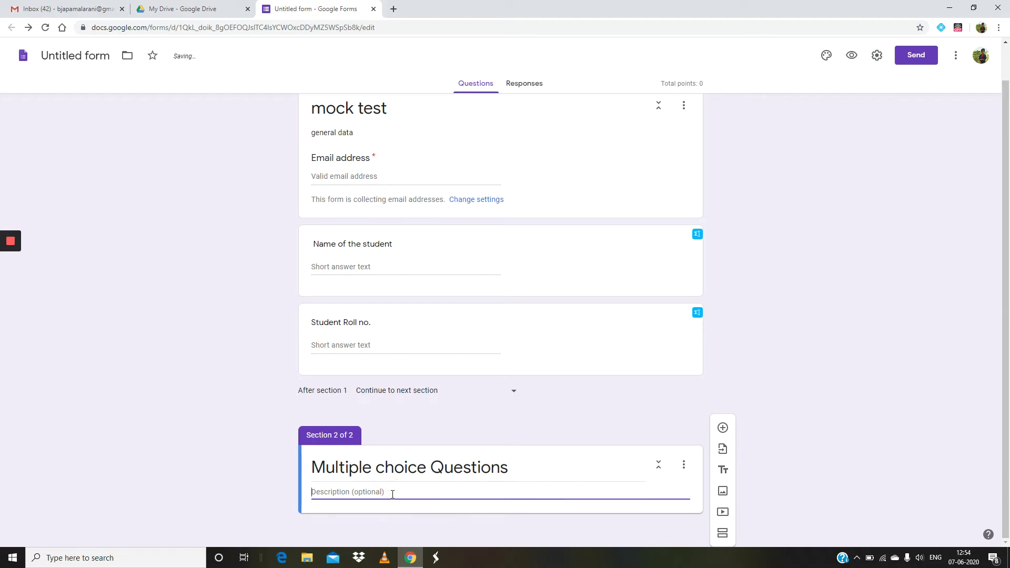
{"action": "type", "text": "Each carries 1 mark"}
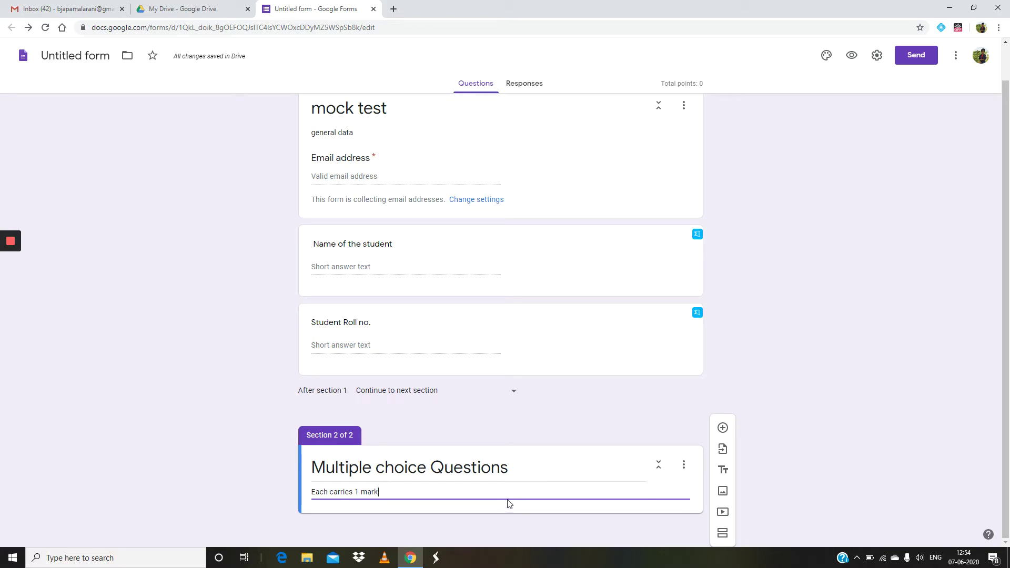
{"action": "left_click", "coordinate": [723, 429]}
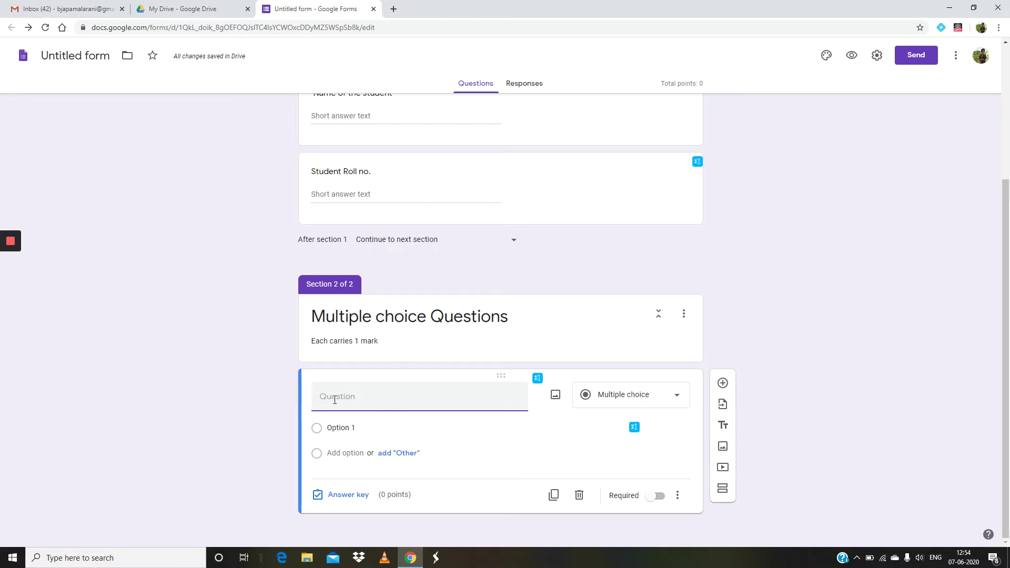
Step: In File Explorer, open the MMAT201 document from CIA II > SEM II CIA II QP in the college folder and maximize it
{"action": "left_click", "coordinate": [307, 559]}
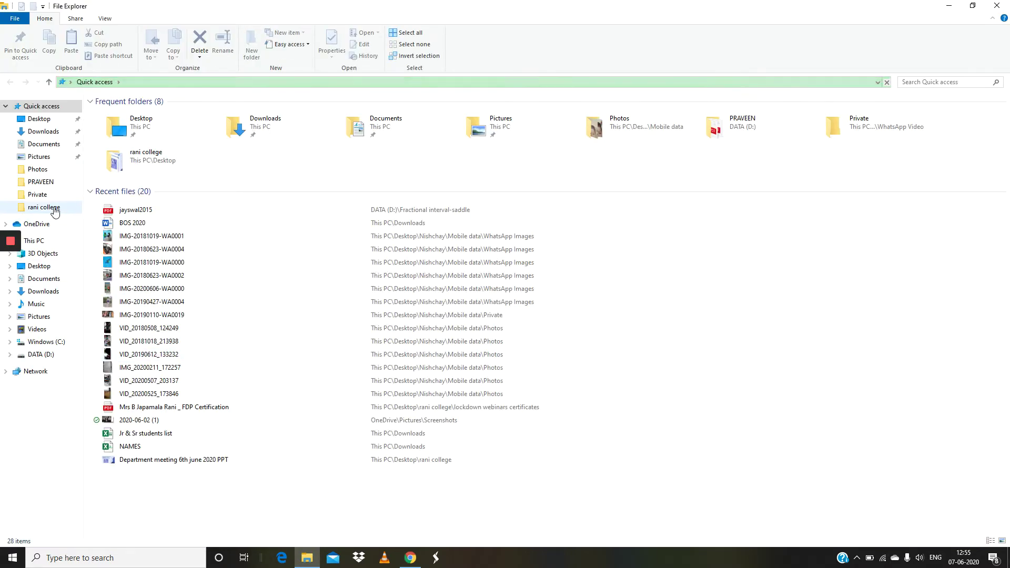
{"action": "left_click", "coordinate": [55, 211]}
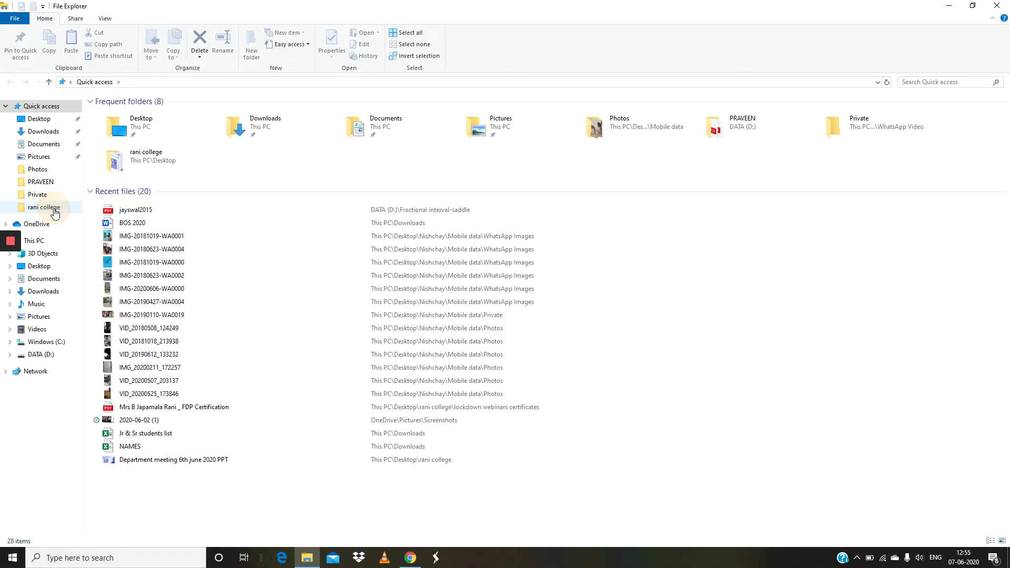
{"action": "double_click", "coordinate": [152, 165]}
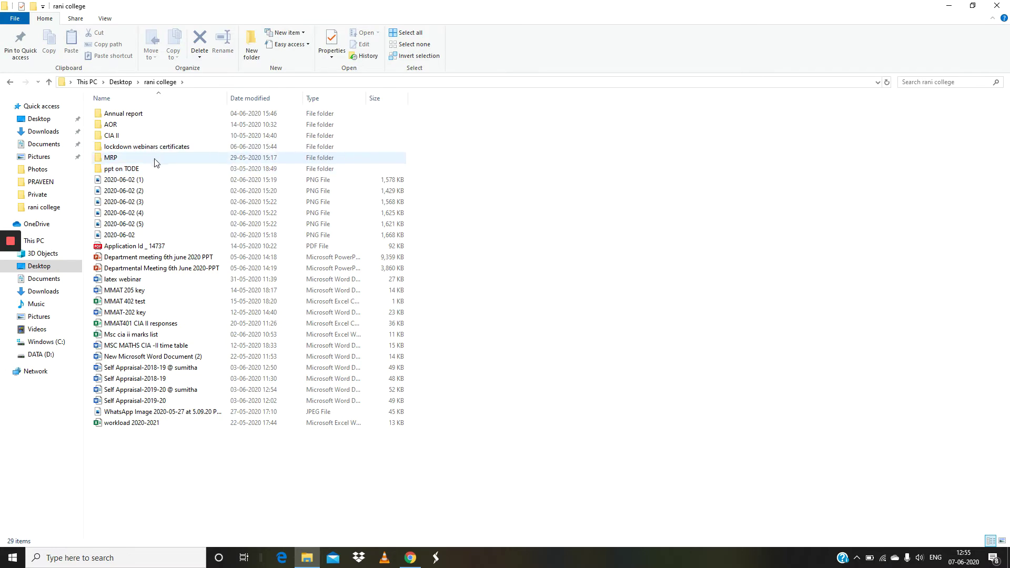
{"action": "left_click", "coordinate": [155, 138]}
{"action": "double_click", "coordinate": [153, 138]}
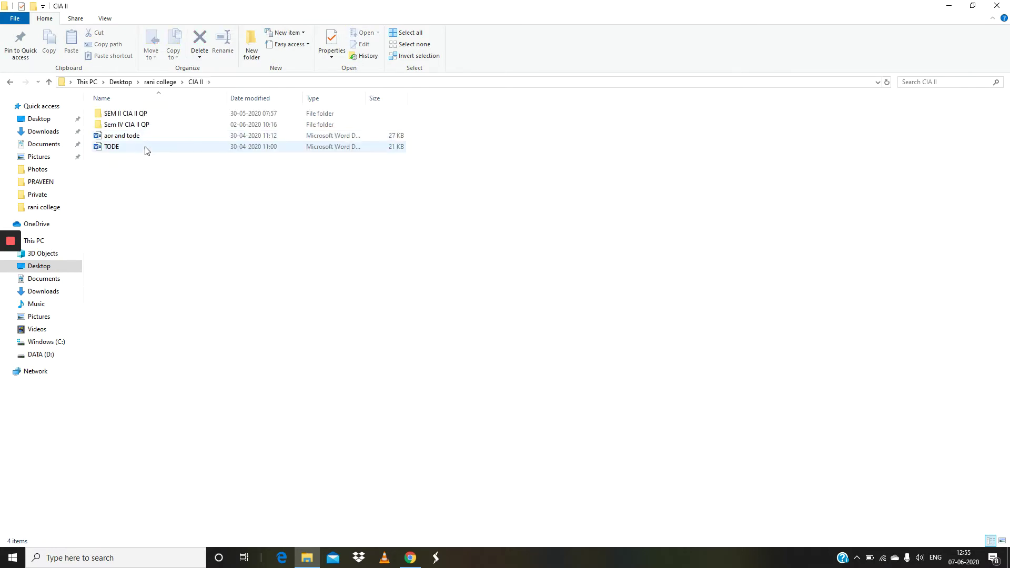
{"action": "double_click", "coordinate": [146, 114]}
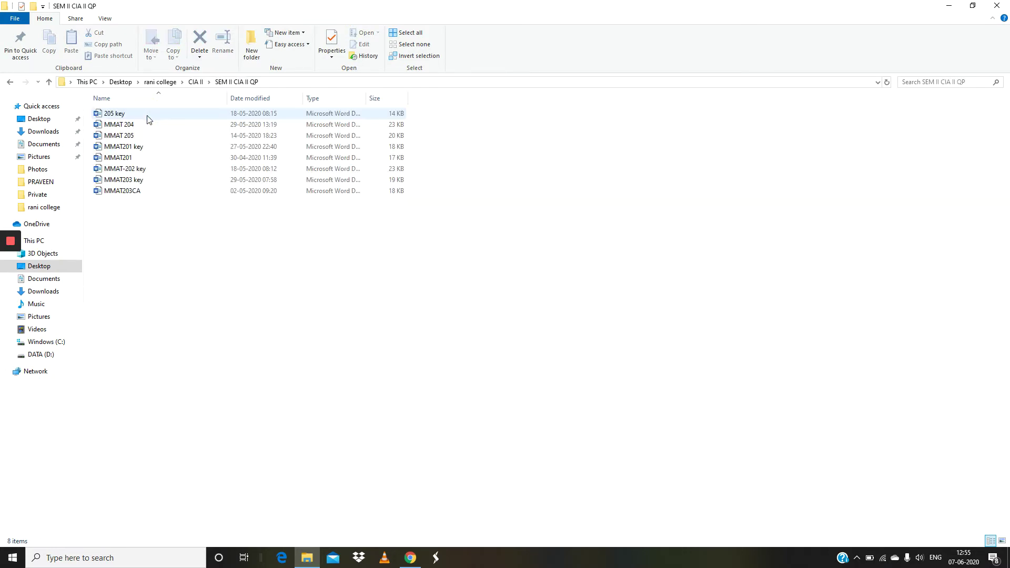
{"action": "double_click", "coordinate": [147, 158]}
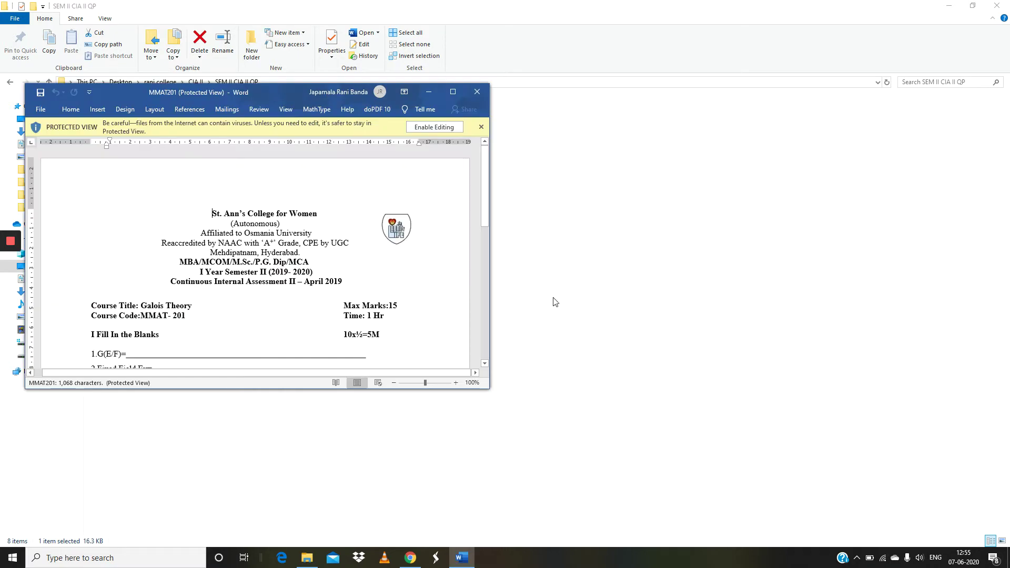
{"action": "left_click", "coordinate": [459, 92]}
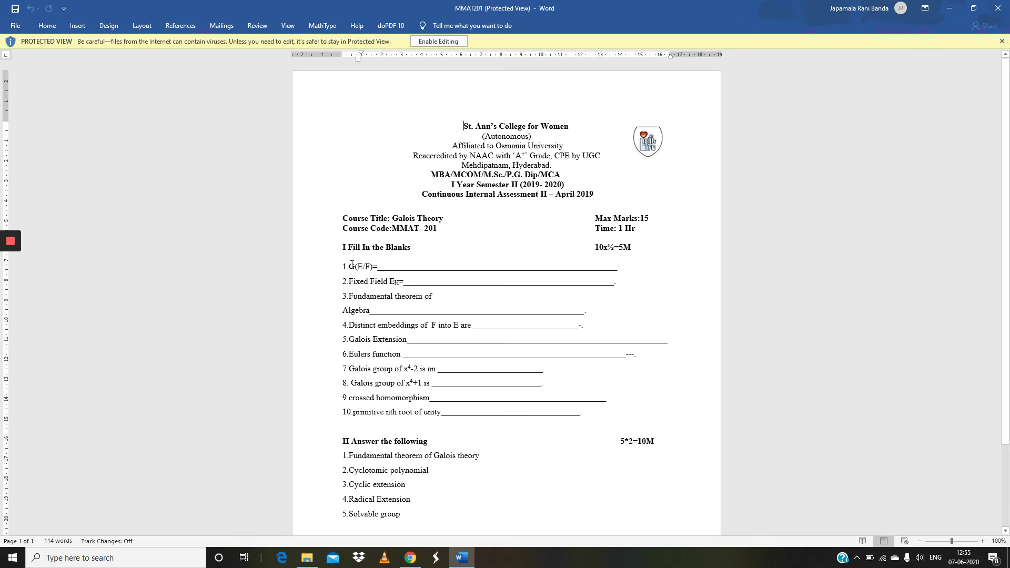
Step: Copy the first fill-in-the-blank question, "G(E/F)=" with its blank, from the Word document into the new Google Forms question
{"action": "scroll", "coordinate": [348, 273], "scroll_direction": "down", "scroll_amount": 3}
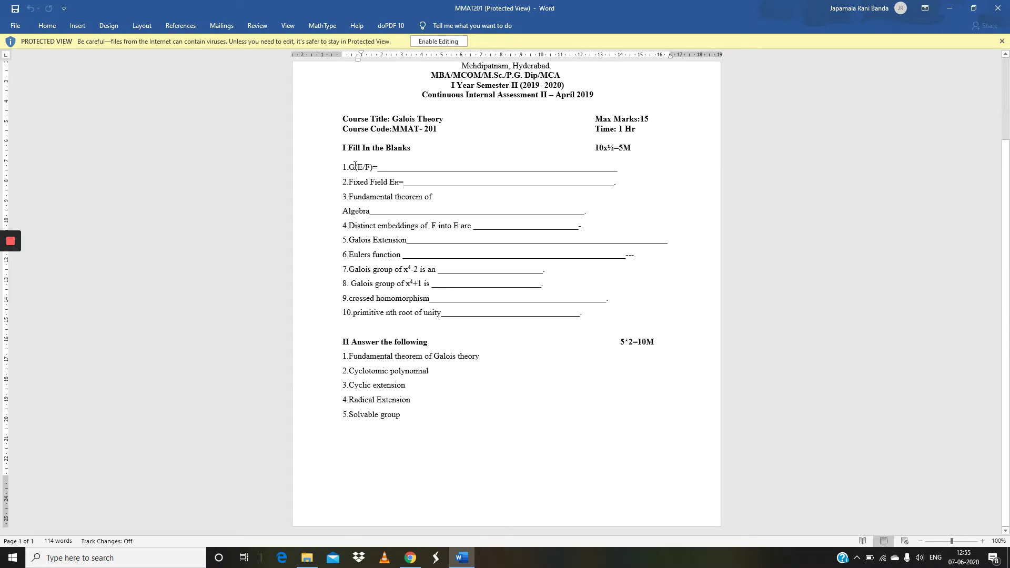
{"action": "left_click_drag", "start_coordinate": [349, 166], "coordinate": [383, 171]}
{"action": "key", "text": "ctrl+c"}
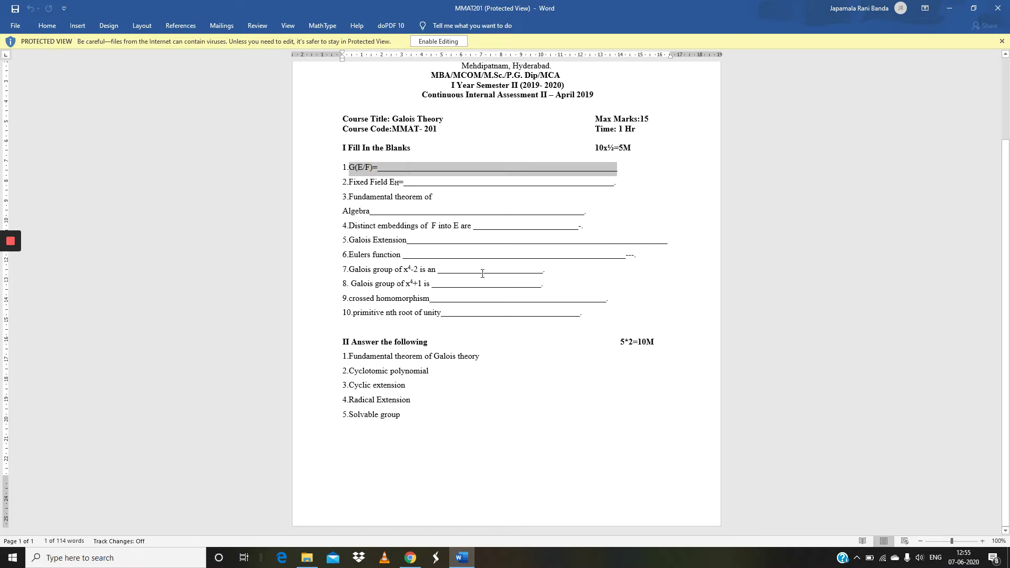
{"action": "left_click", "coordinate": [399, 507]}
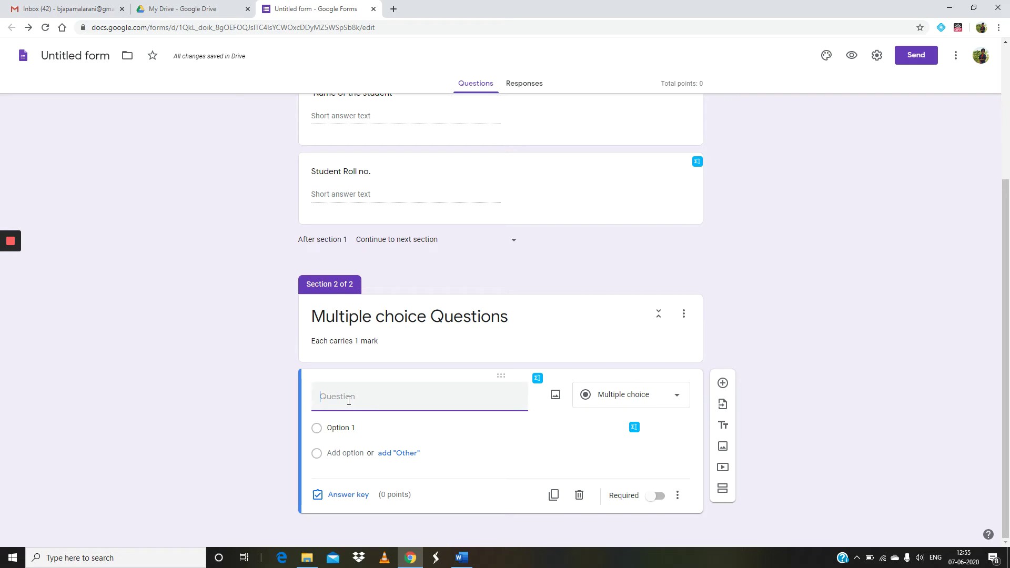
{"action": "key", "text": "ctrl+v"}
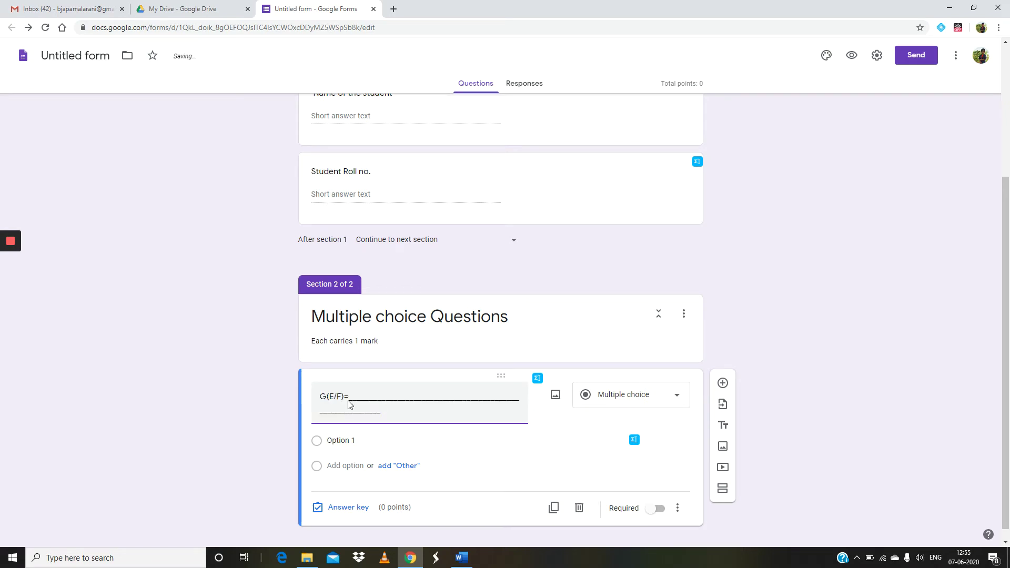
Step: Shorten the blank after "G(E/F)=" so that the question fits on one line
{"action": "key", "text": "BackSpace"}
{"action": "key", "text": "BackSpace"}
{"action": "key", "text": "BackSpace"}
{"action": "key", "text": "BackSpace"}
{"action": "key", "text": "BackSpace"}
{"action": "key", "text": "BackSpace"}
{"action": "key", "text": "BackSpace"}
{"action": "key", "text": "BackSpace"}
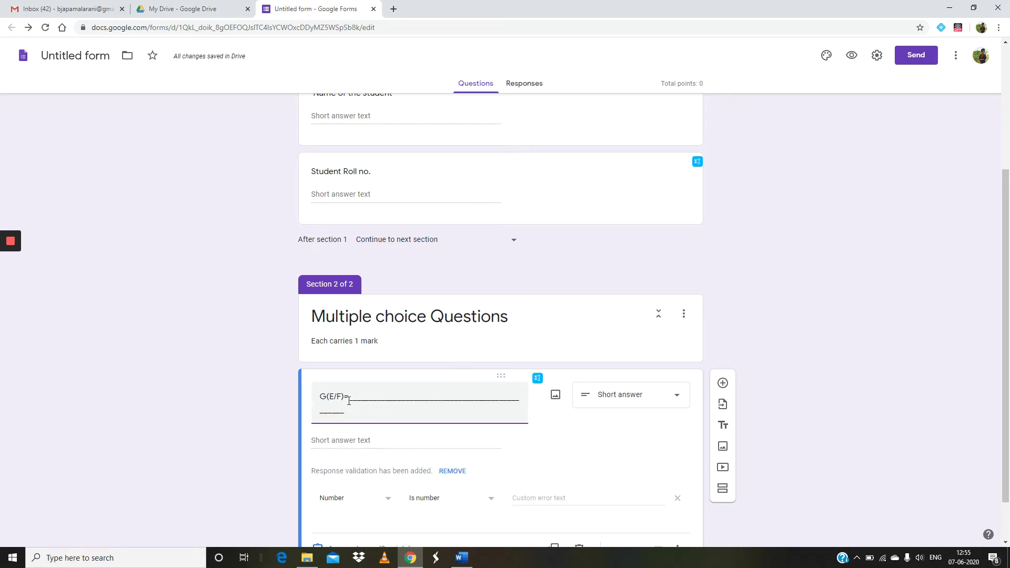
{"action": "key", "text": "BackSpace"}
{"action": "key", "text": "BackSpace"}
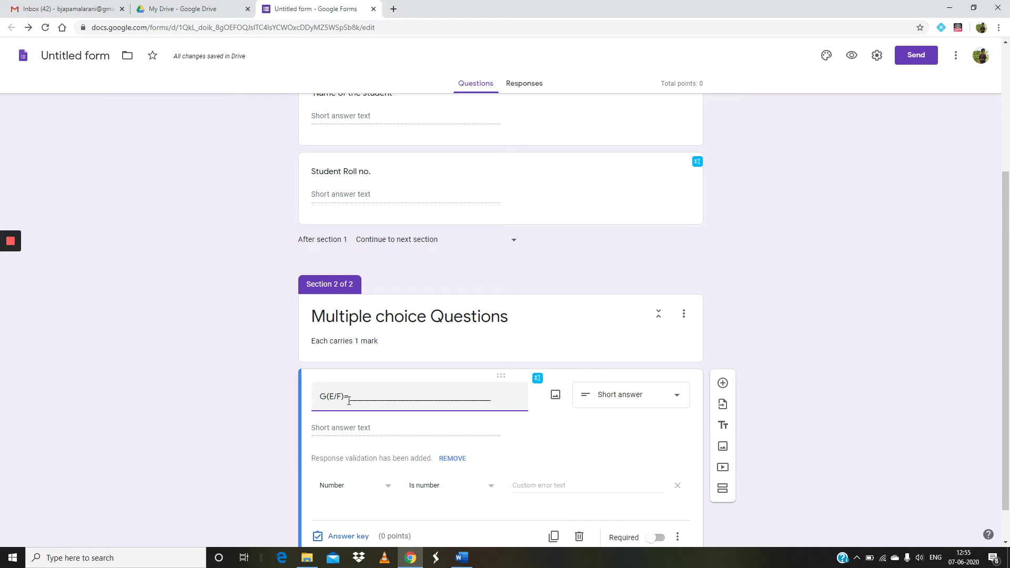
Step: Prefix the question with "1." and set its type to Multiple choice
{"action": "left_click", "coordinate": [320, 395]}
{"action": "type", "text": "1."}
{"action": "left_click", "coordinate": [676, 401]}
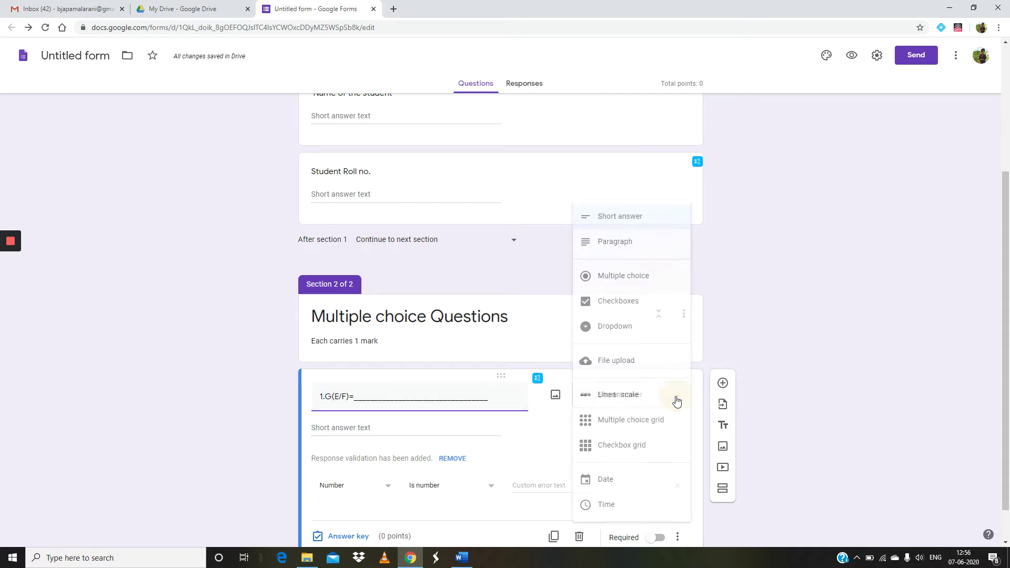
{"action": "left_click", "coordinate": [620, 279]}
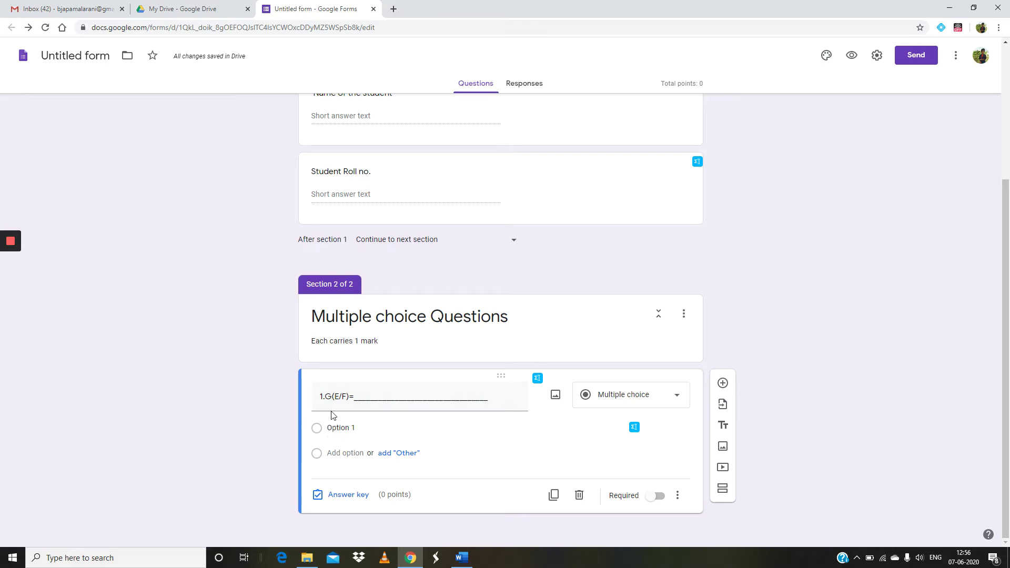
Step: Select the first answer option's text for replacement and open the MMAT201 key document from File Explorer
{"action": "left_click", "coordinate": [360, 427]}
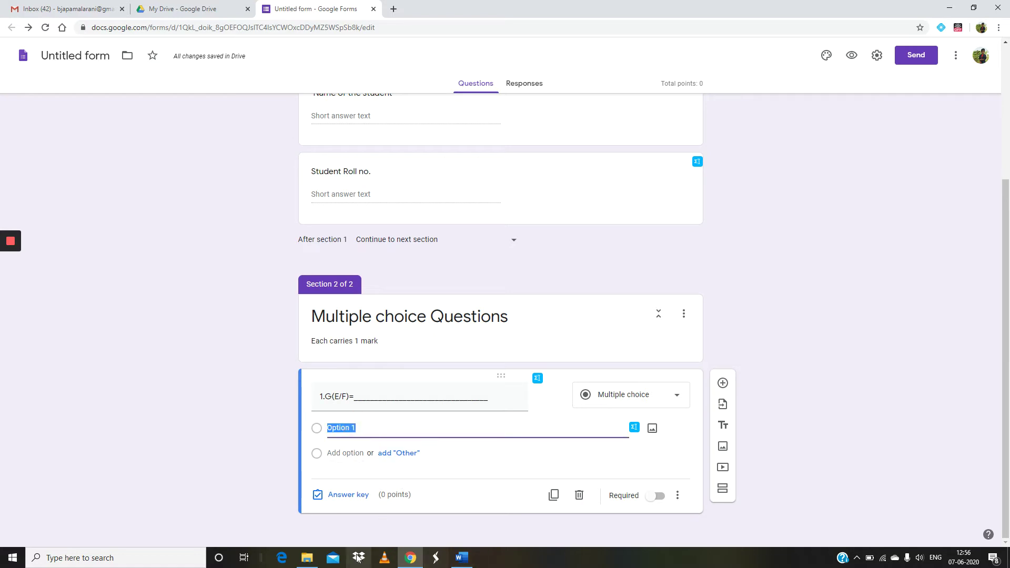
{"action": "left_click", "coordinate": [307, 558]}
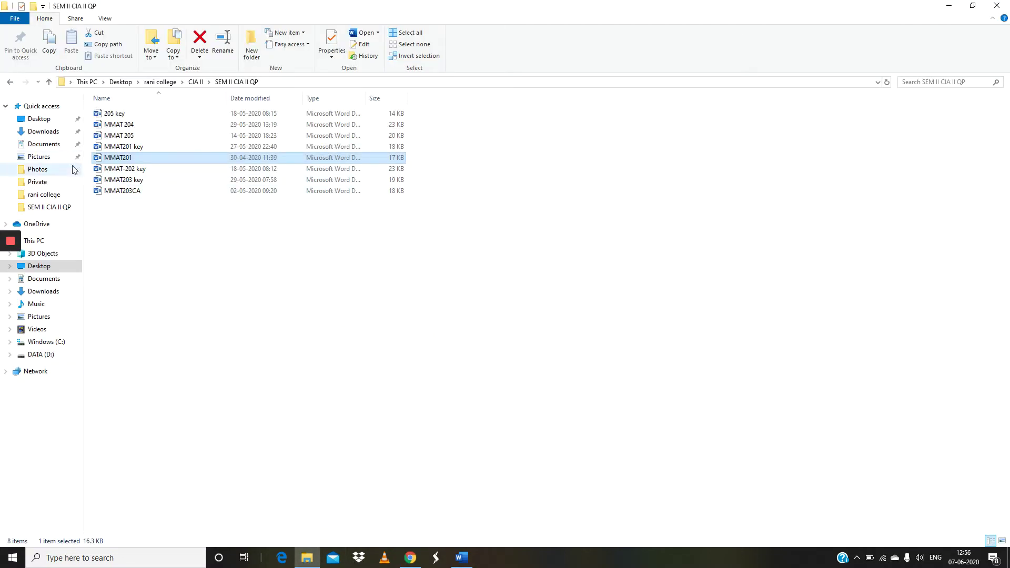
{"action": "left_click", "coordinate": [139, 150]}
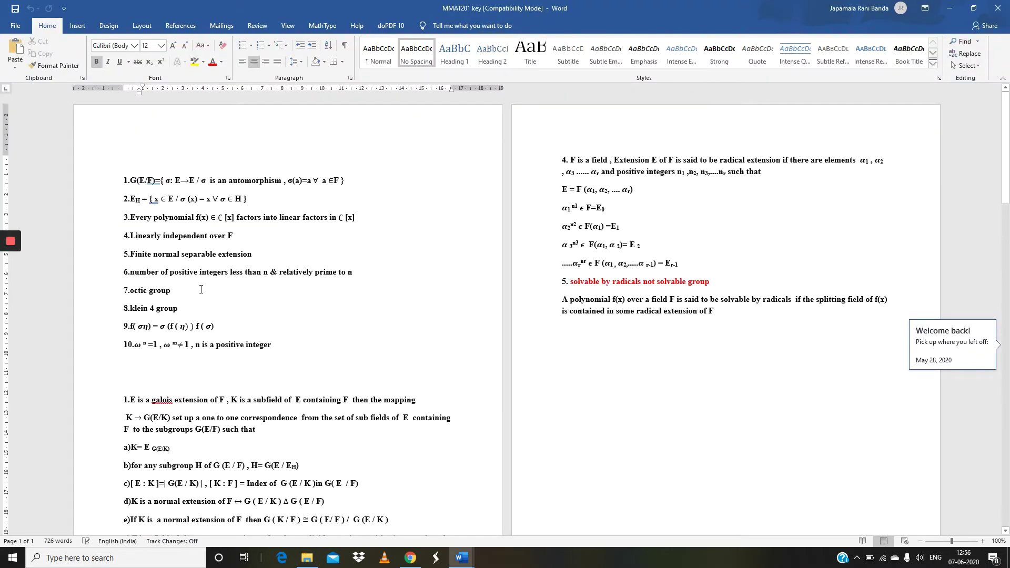
Step: Copy question 1's first choice, "{ σ: E→E / σ is an automorphism , σ(a)=a ∀ a ∈F }", from the key into Google Forms as the first option
{"action": "scroll", "coordinate": [206, 278], "scroll_direction": "down", "scroll_amount": 5}
{"action": "scroll", "coordinate": [207, 277], "scroll_direction": "down", "scroll_amount": 4}
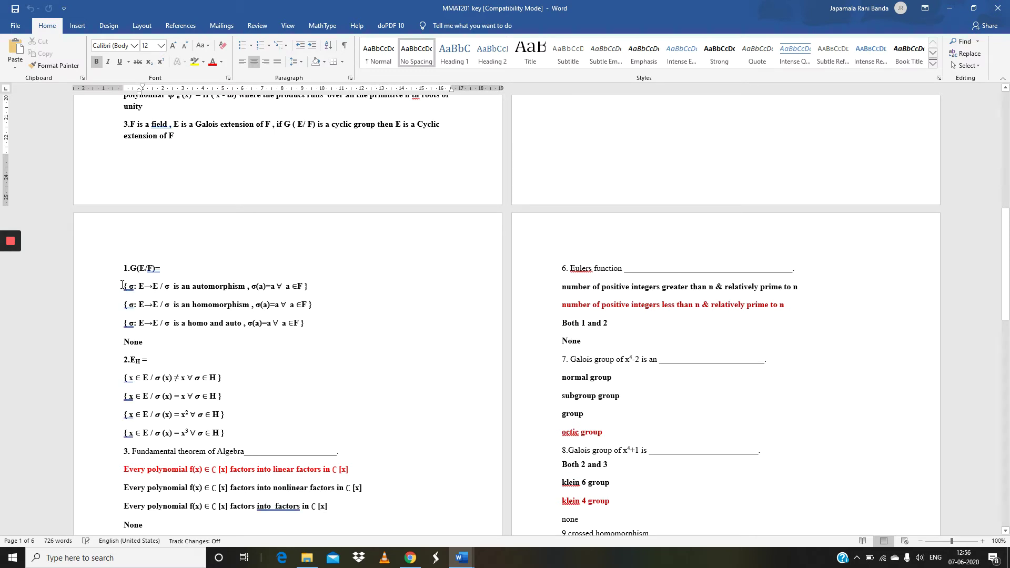
{"action": "left_click_drag", "start_coordinate": [122, 286], "coordinate": [322, 287]}
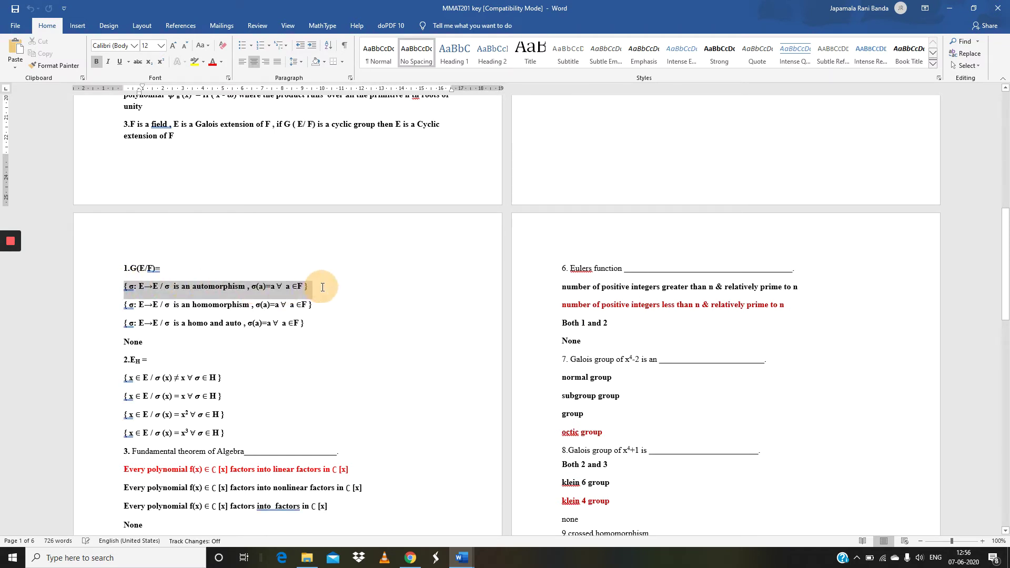
{"action": "right_click", "coordinate": [287, 288]}
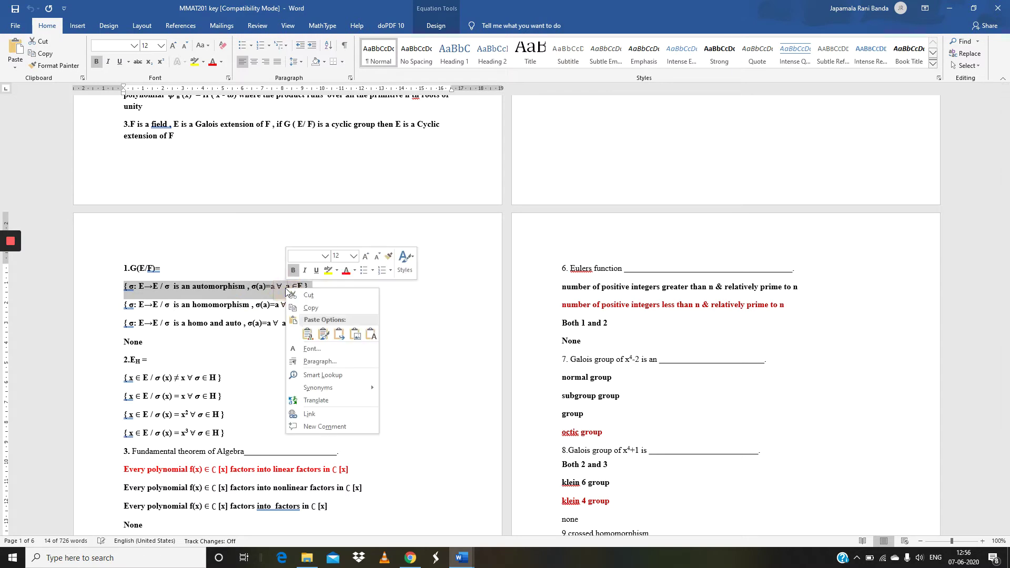
{"action": "left_click", "coordinate": [310, 308]}
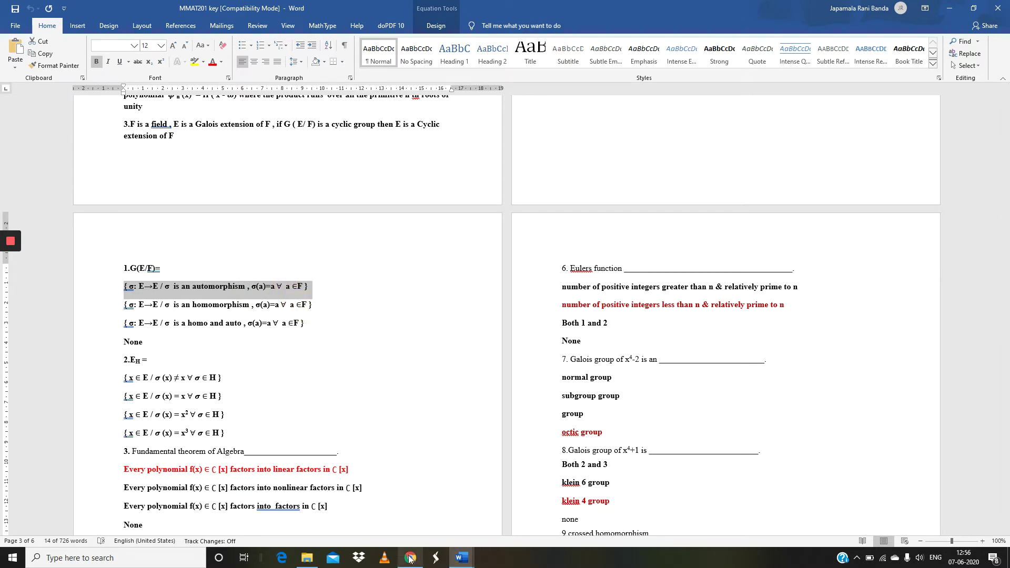
{"action": "left_click", "coordinate": [410, 558]}
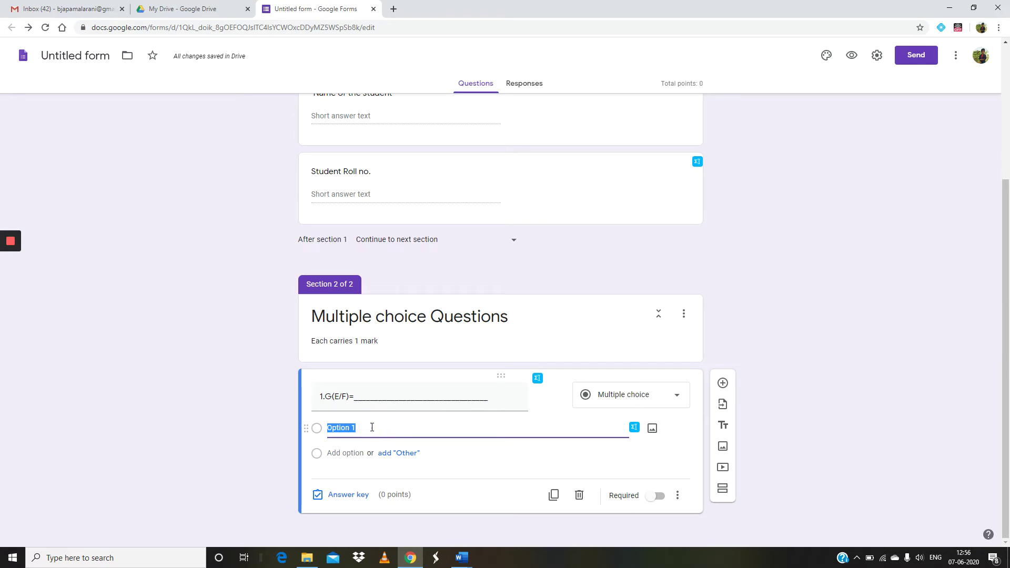
{"action": "key", "text": "ctrl+v"}
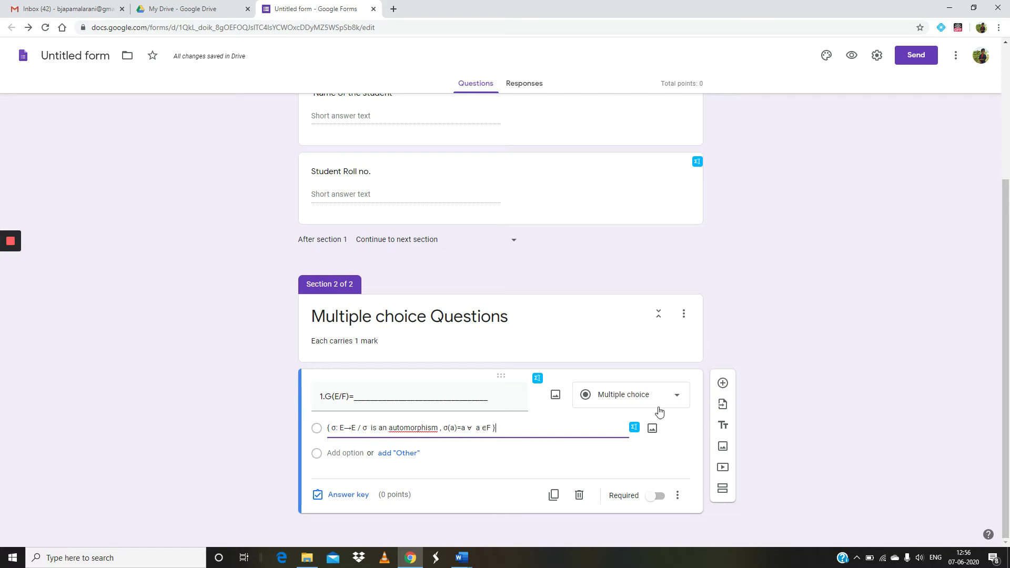
Step: Add a second option to question 1 with the key document's choice "{ σ: E→E / σ is an homomorphism , σ(a)=a ∀ a ∈F }"
{"action": "left_click", "coordinate": [357, 453]}
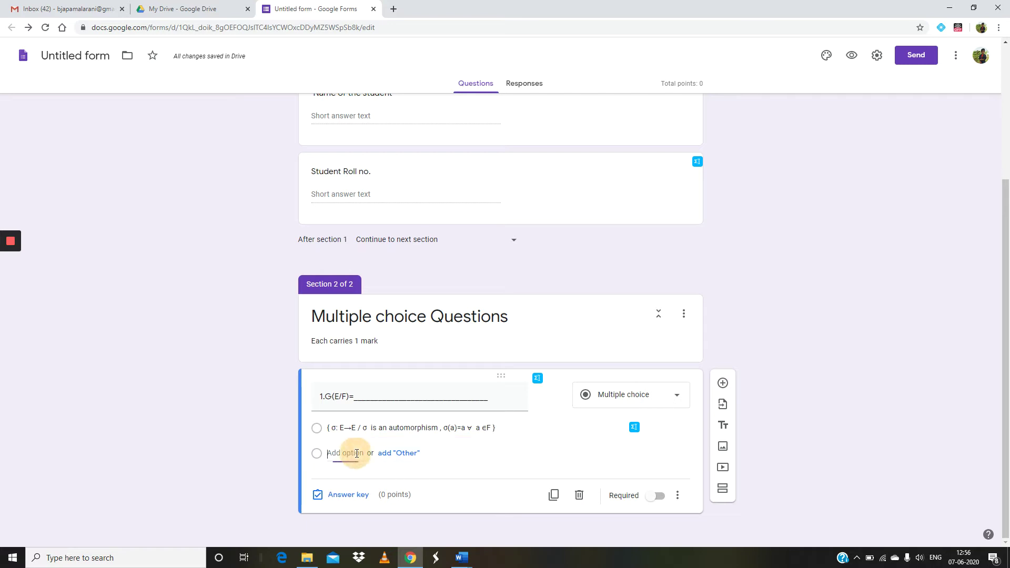
{"action": "mouse_move", "coordinate": [459, 562]}
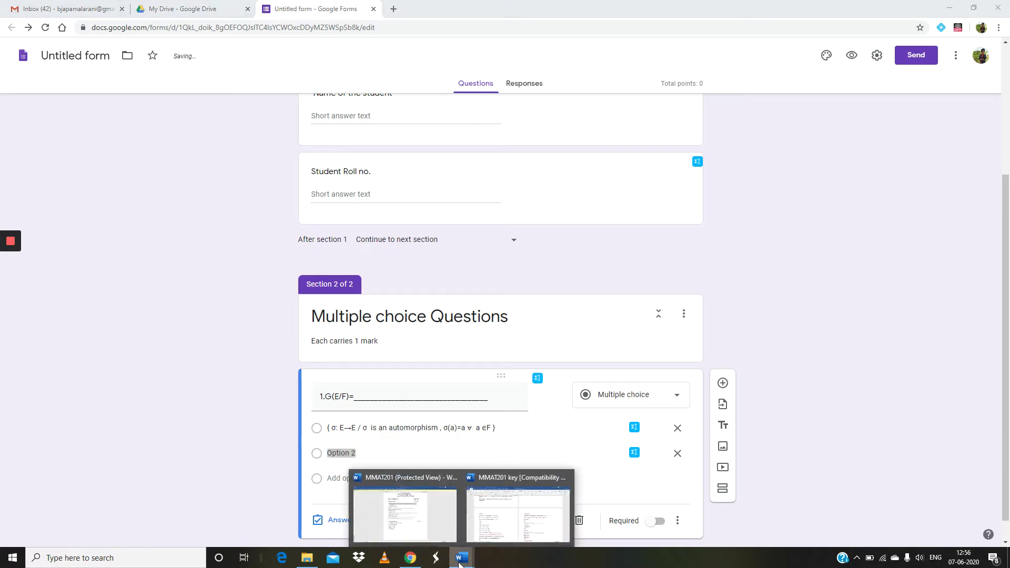
{"action": "left_click", "coordinate": [409, 522]}
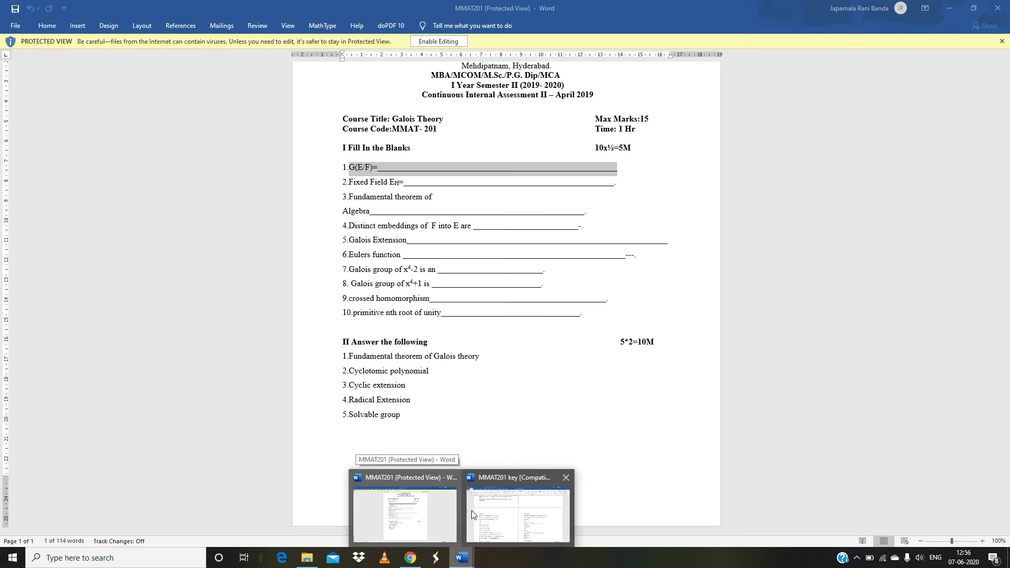
{"action": "left_click", "coordinate": [518, 513]}
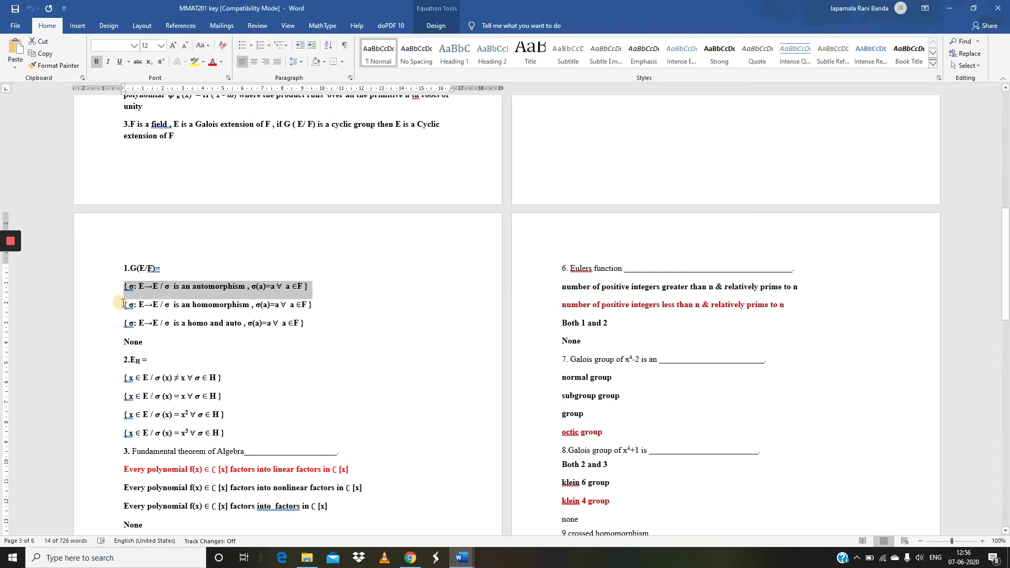
{"action": "left_click_drag", "start_coordinate": [122, 304], "coordinate": [308, 307]}
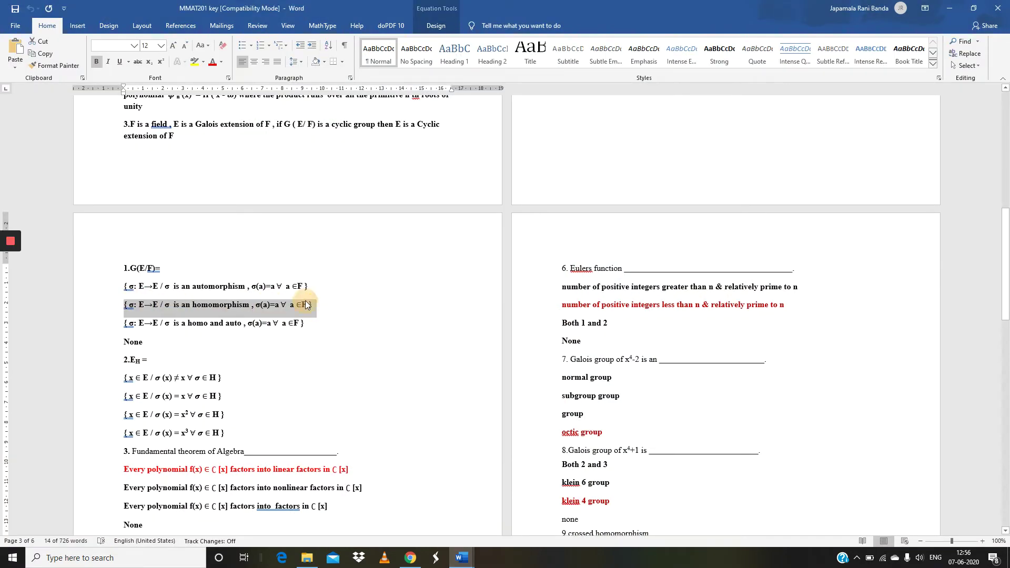
{"action": "right_click", "coordinate": [308, 308]}
{"action": "left_click", "coordinate": [319, 324]}
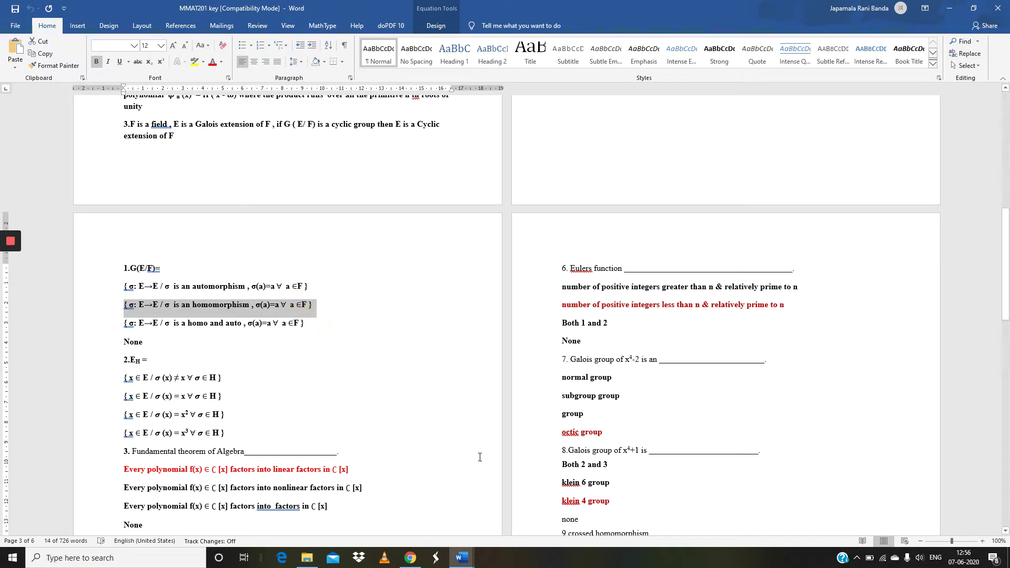
{"action": "left_click", "coordinate": [410, 557]}
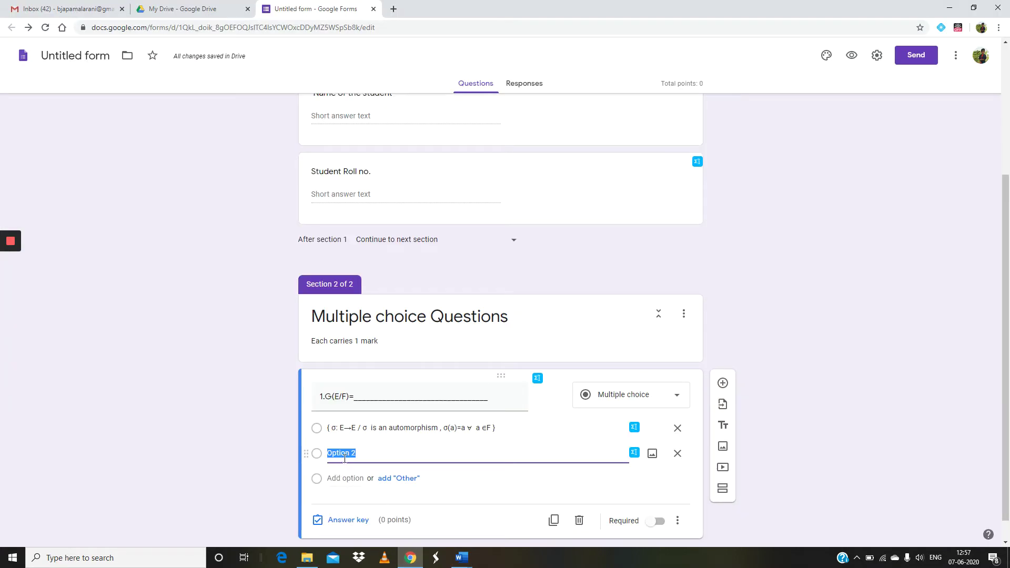
{"action": "right_click", "coordinate": [361, 451]}
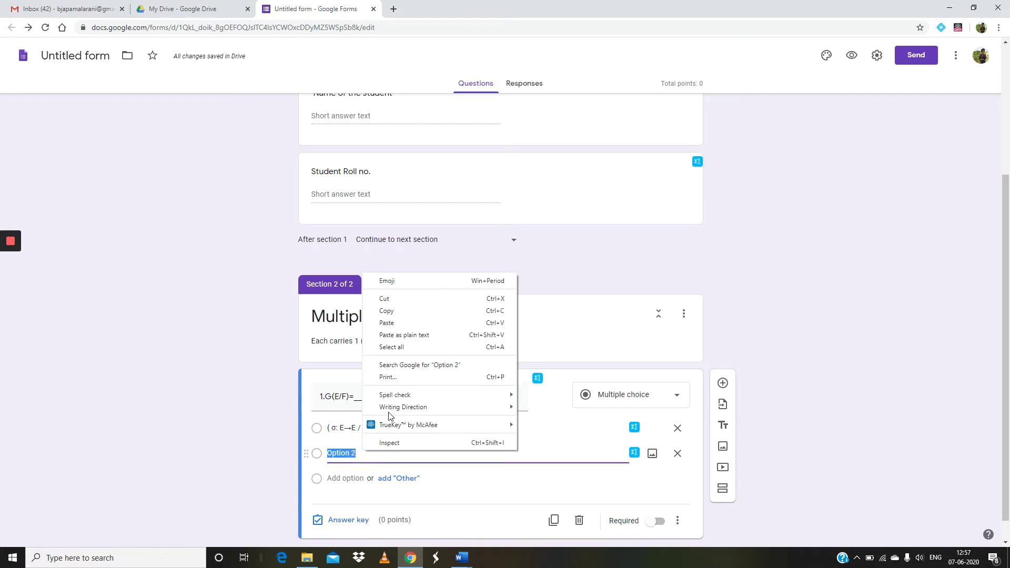
{"action": "left_click", "coordinate": [389, 323]}
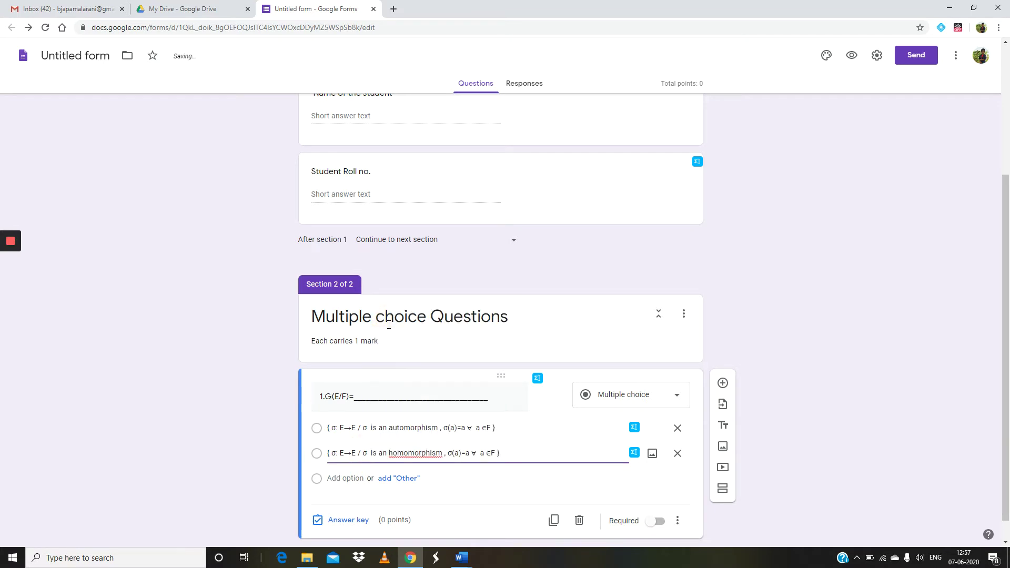
Step: Add a third option to question 1 with the key document's choice "{ σ: E→E / σ is a homo and auto , σ(a)=a ∀ a ∈F }"
{"action": "left_click", "coordinate": [346, 478]}
{"action": "left_click", "coordinate": [462, 557]}
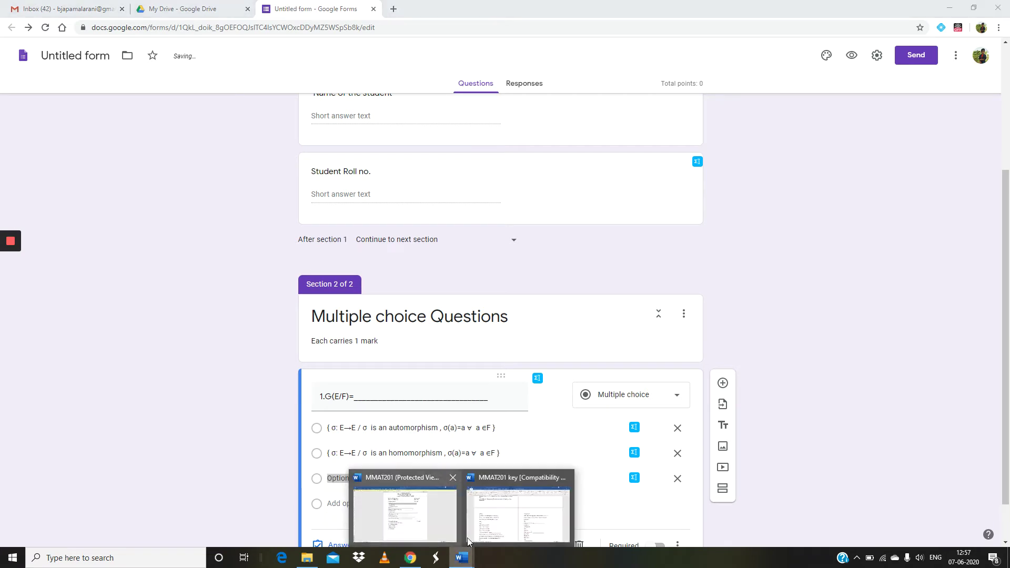
{"action": "left_click", "coordinate": [508, 516]}
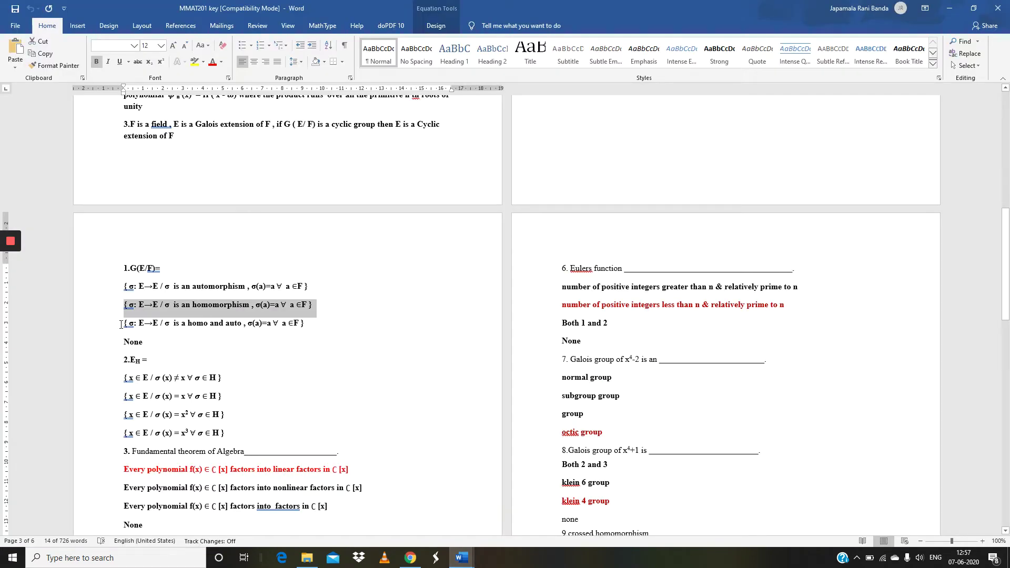
{"action": "left_click_drag", "start_coordinate": [121, 325], "coordinate": [331, 322]}
{"action": "right_click", "coordinate": [272, 324]}
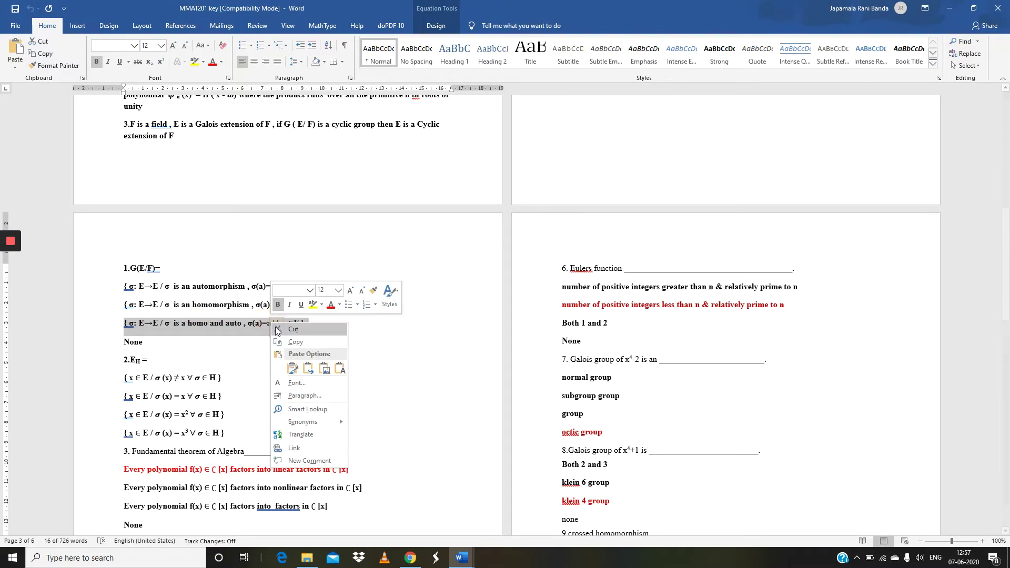
{"action": "left_click", "coordinate": [283, 342]}
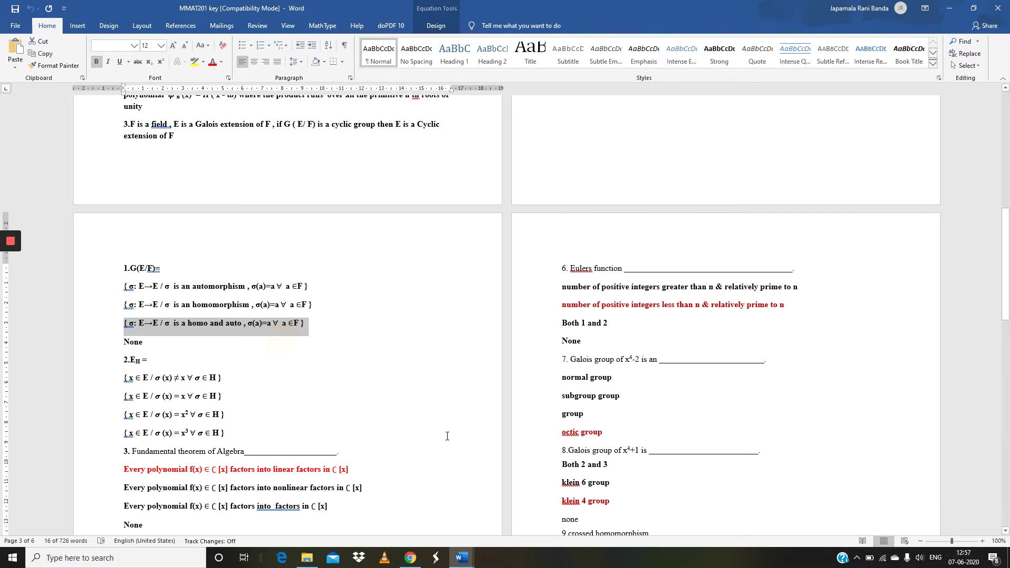
{"action": "left_click", "coordinate": [403, 560]}
{"action": "right_click", "coordinate": [361, 482]}
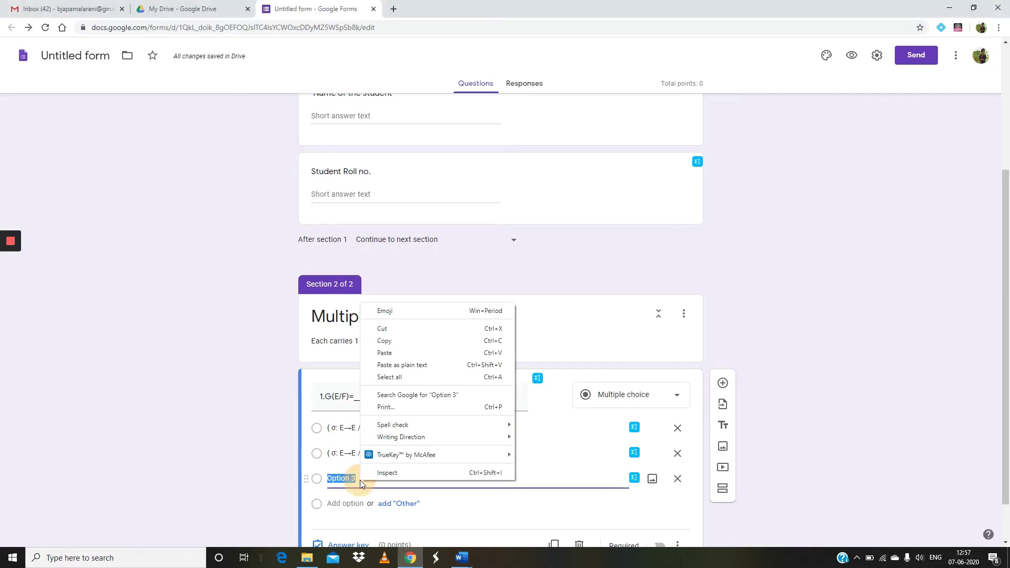
{"action": "left_click", "coordinate": [385, 354]}
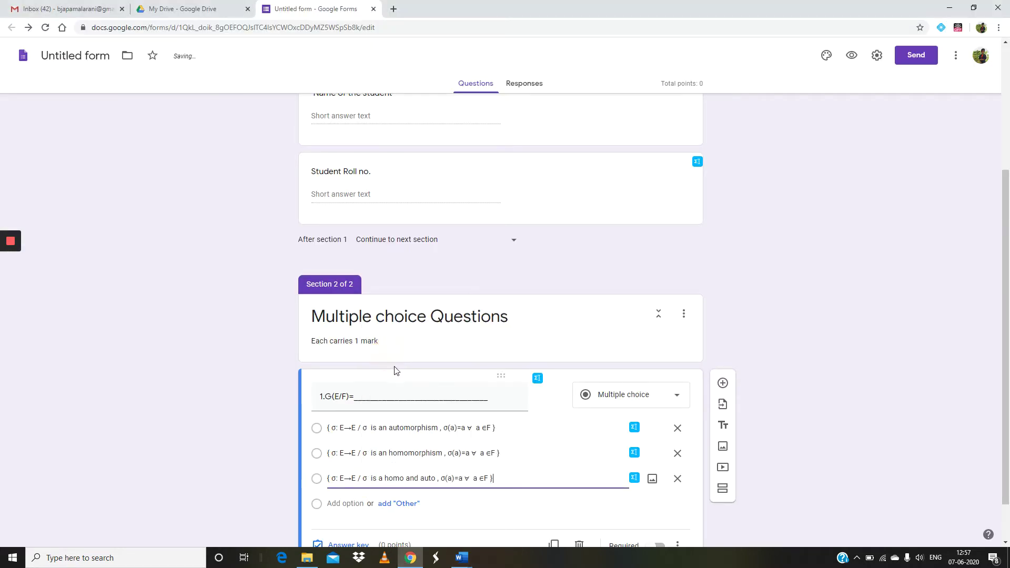
Step: Add "None of the above" as question 1's fourth option and insert a blank question below it
{"action": "left_click", "coordinate": [341, 505]}
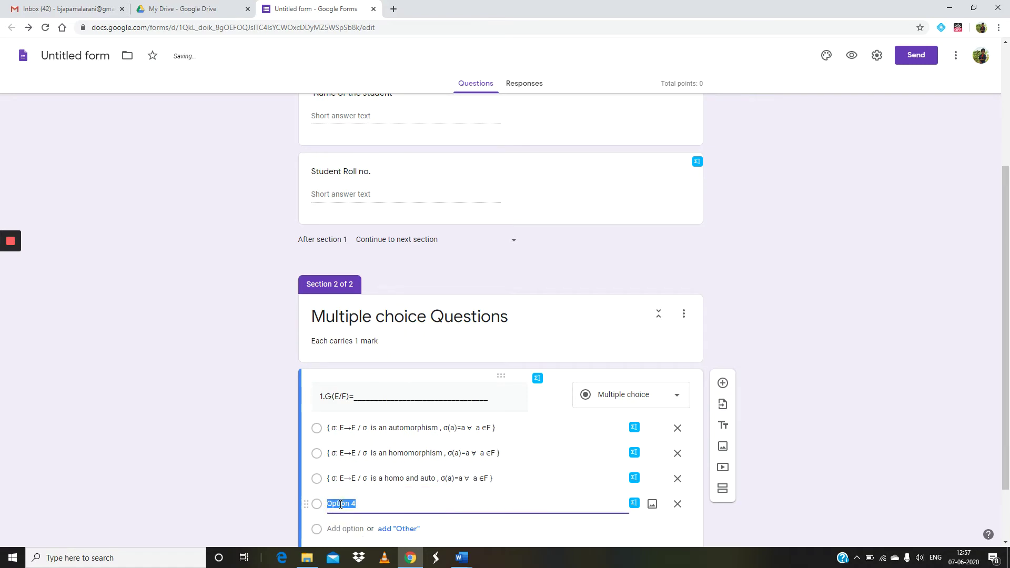
{"action": "type", "text": "None of the above"}
{"action": "left_click_drag", "start_coordinate": [1006, 203], "coordinate": [1005, 251]}
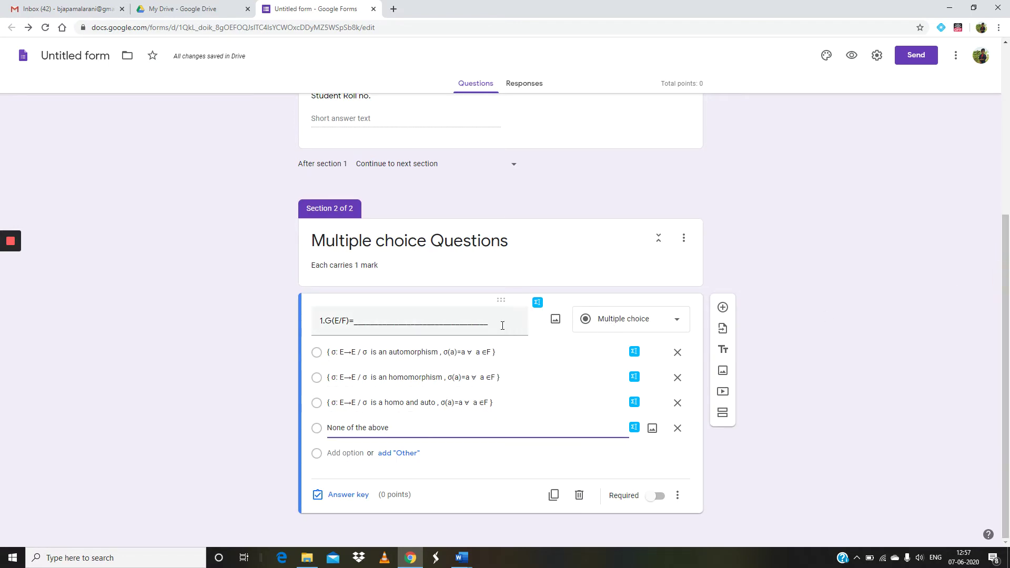
{"action": "left_click", "coordinate": [721, 309]}
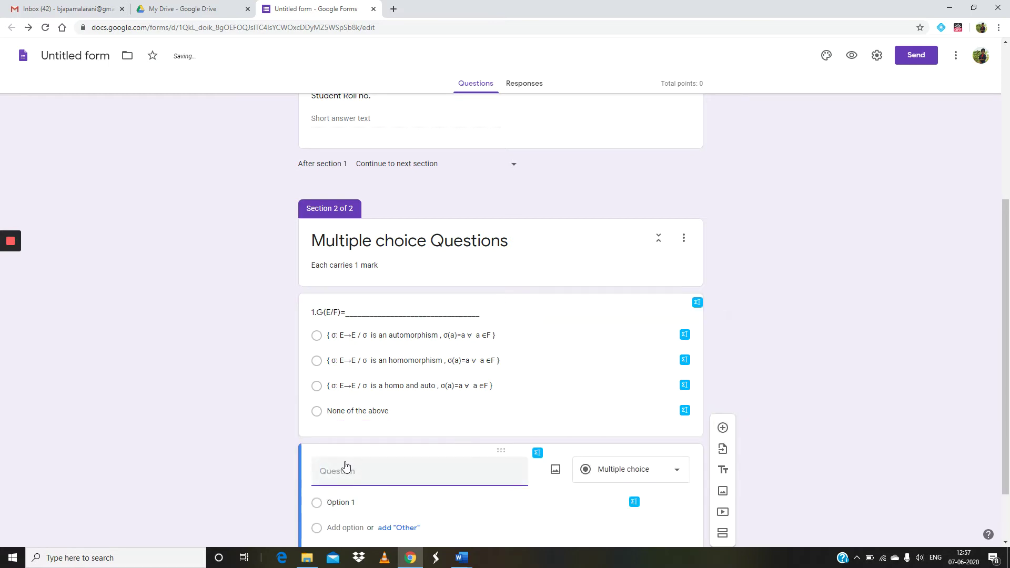
Step: Add a question titled "Student Combination" after Student Roll no. in section 1 and set its type to Dropdown
{"action": "scroll", "coordinate": [549, 363], "scroll_direction": "up", "scroll_amount": 2}
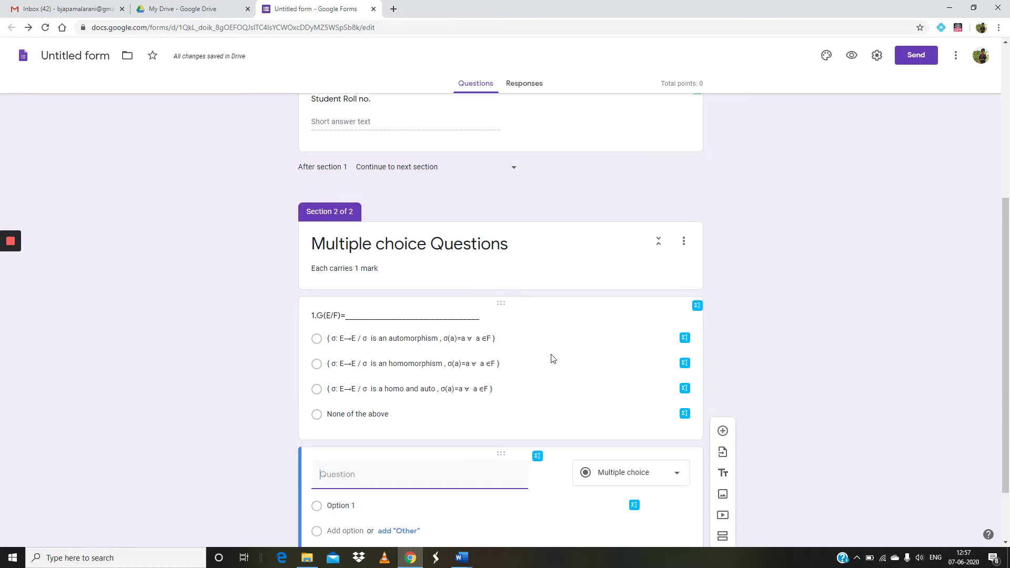
{"action": "scroll", "coordinate": [594, 304], "scroll_direction": "up", "scroll_amount": 3}
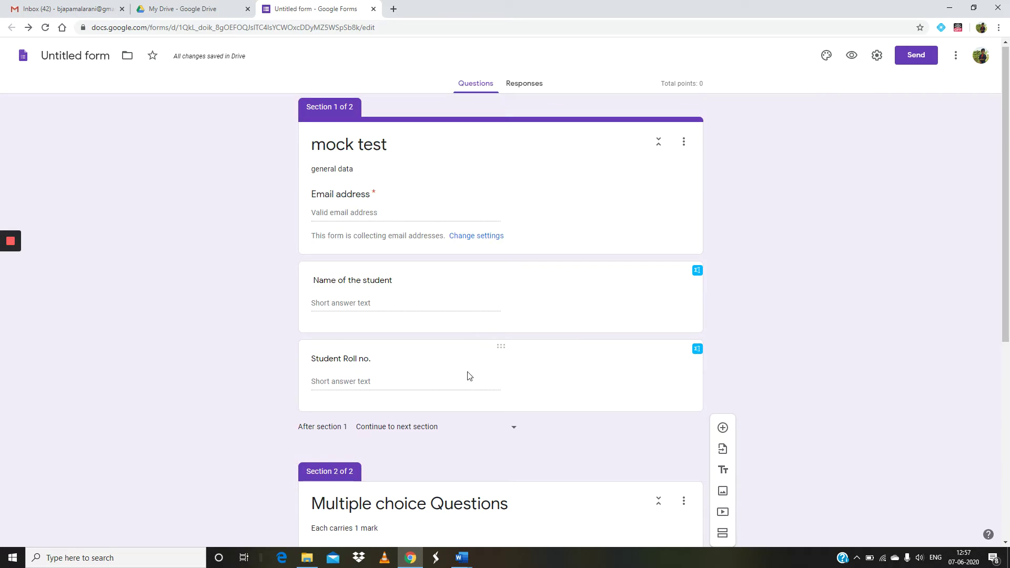
{"action": "left_click", "coordinate": [661, 368]}
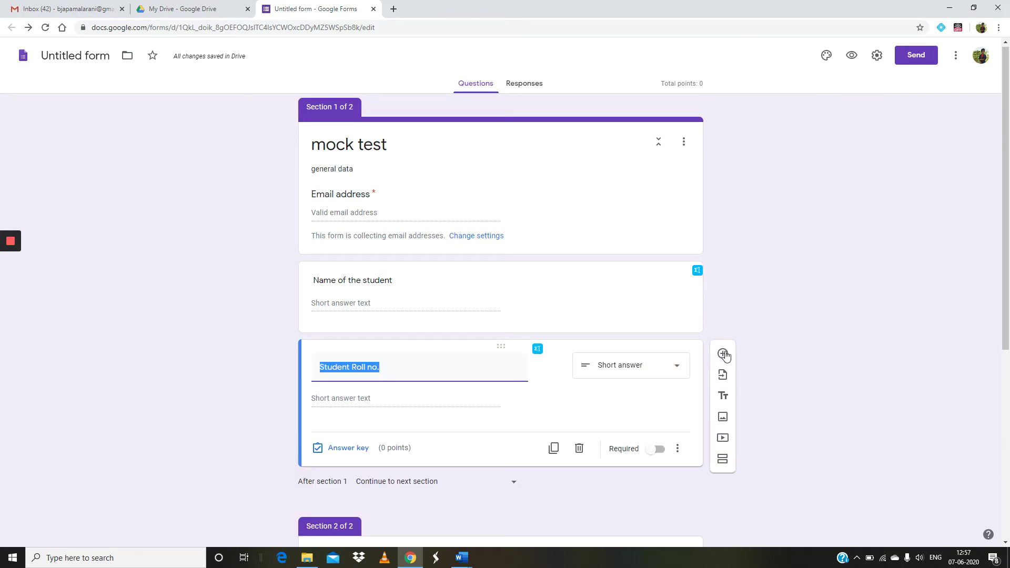
{"action": "left_click", "coordinate": [721, 354]}
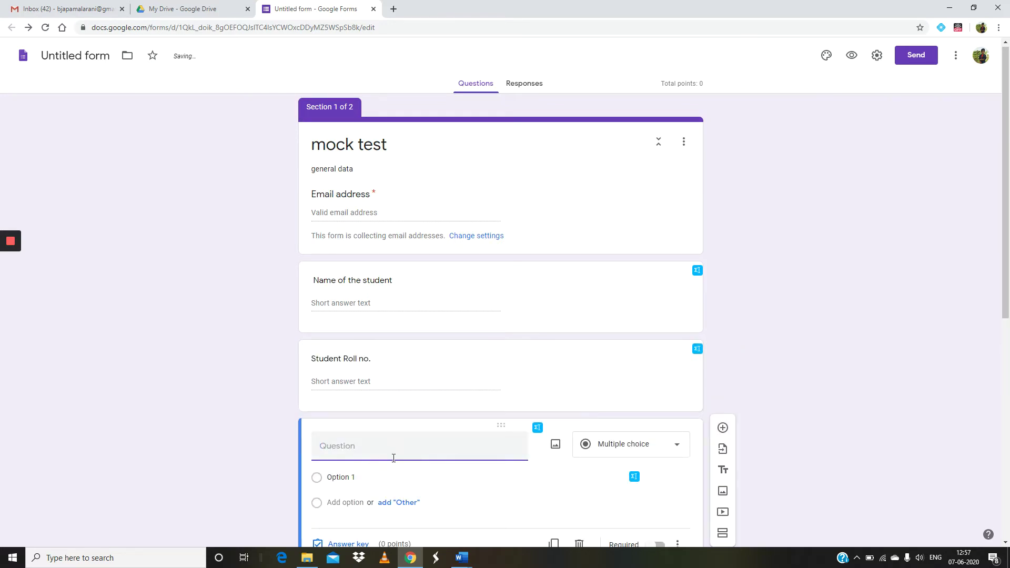
{"action": "type", "text": "Student Combination"}
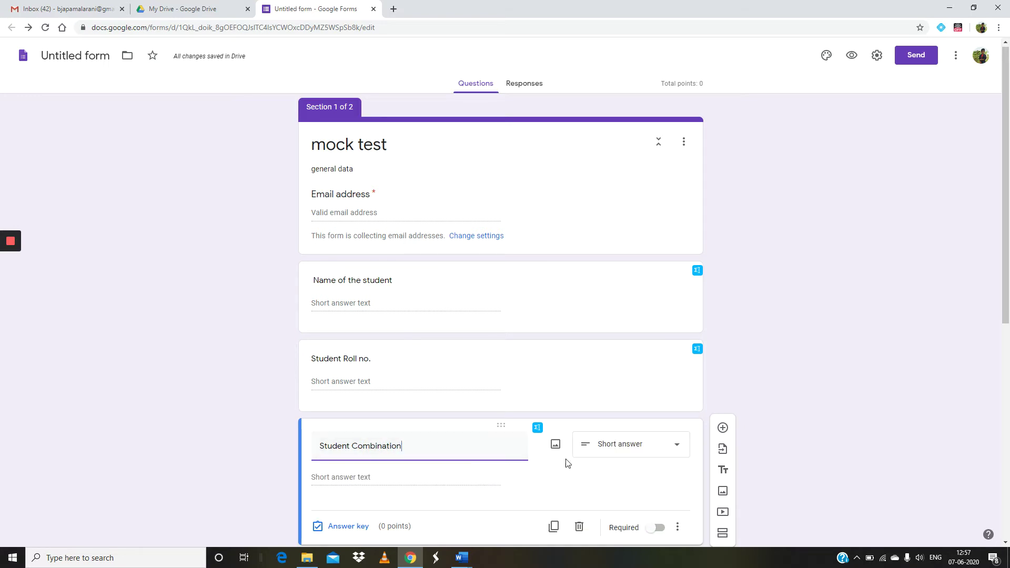
{"action": "left_click", "coordinate": [678, 447]}
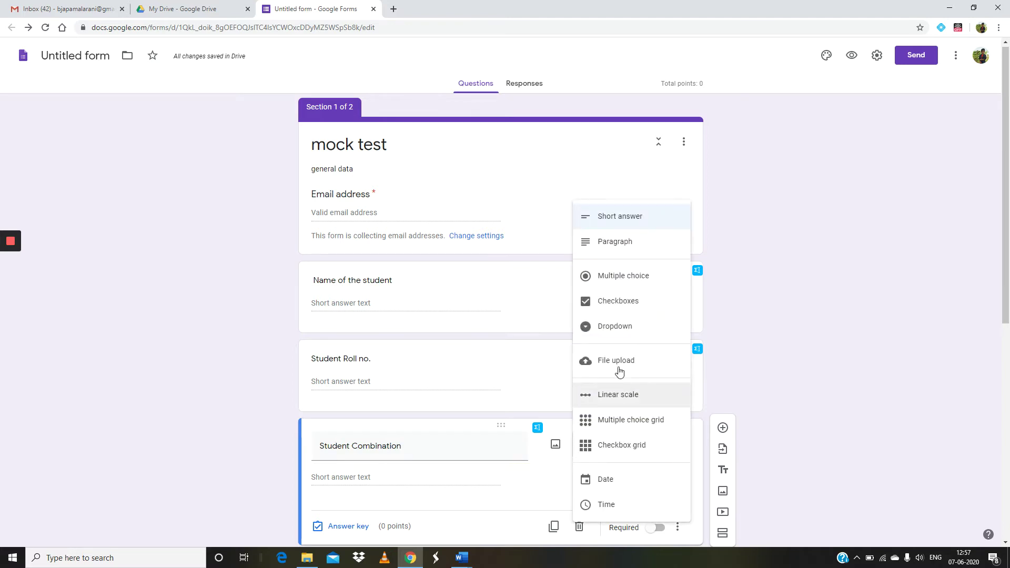
{"action": "left_click", "coordinate": [614, 332]}
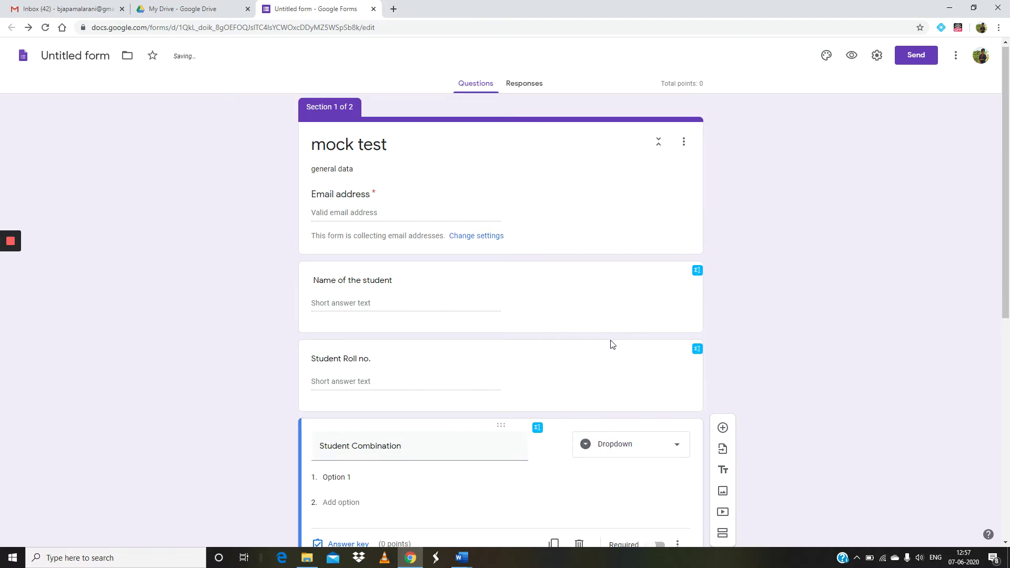
Step: Enter "B.Sc I YR" and "B.Sc II yr" as the first two options of the Student Combination dropdown
{"action": "left_click", "coordinate": [358, 476]}
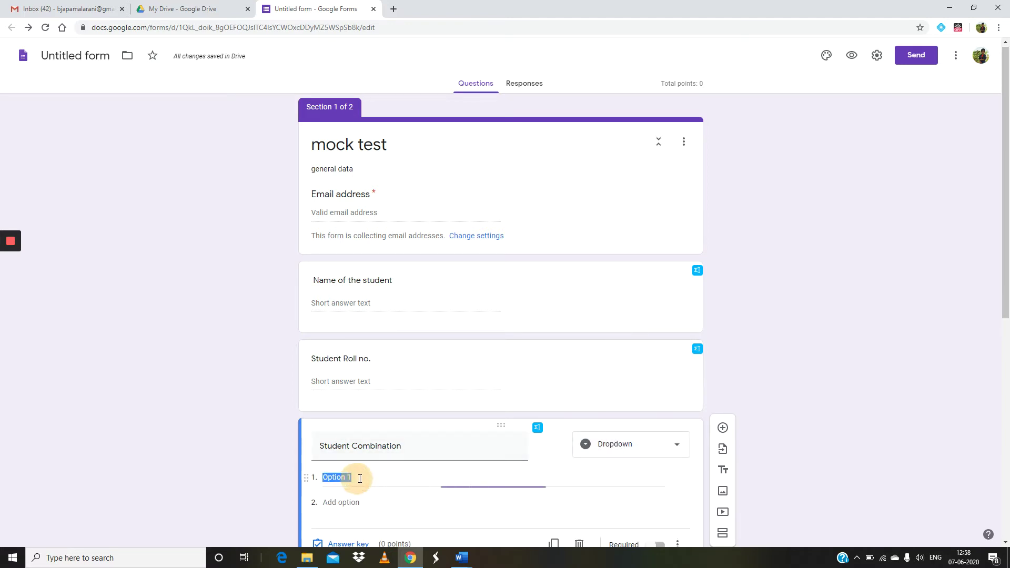
{"action": "type", "text": "B"}
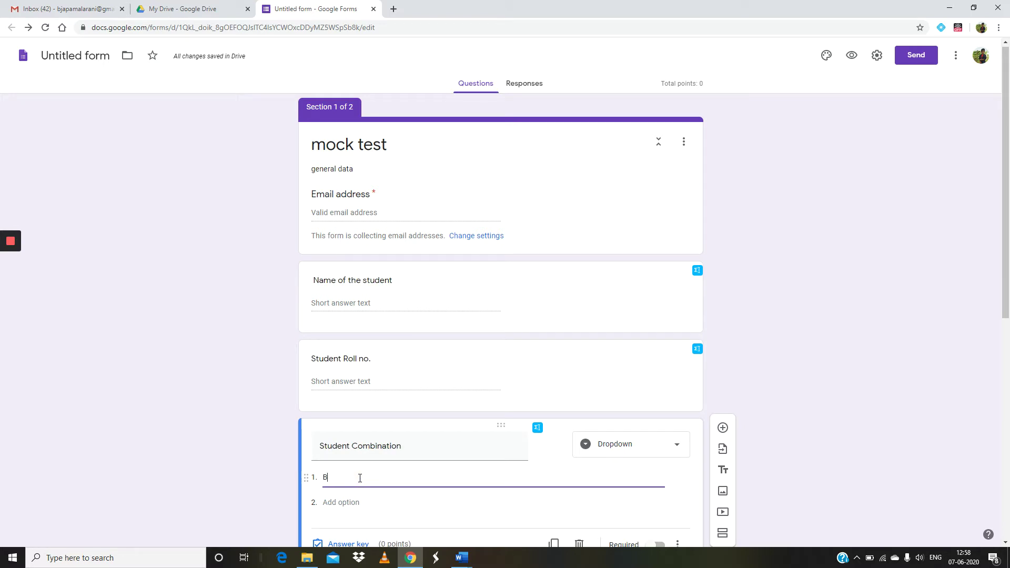
{"action": "type", "text": ".S"}
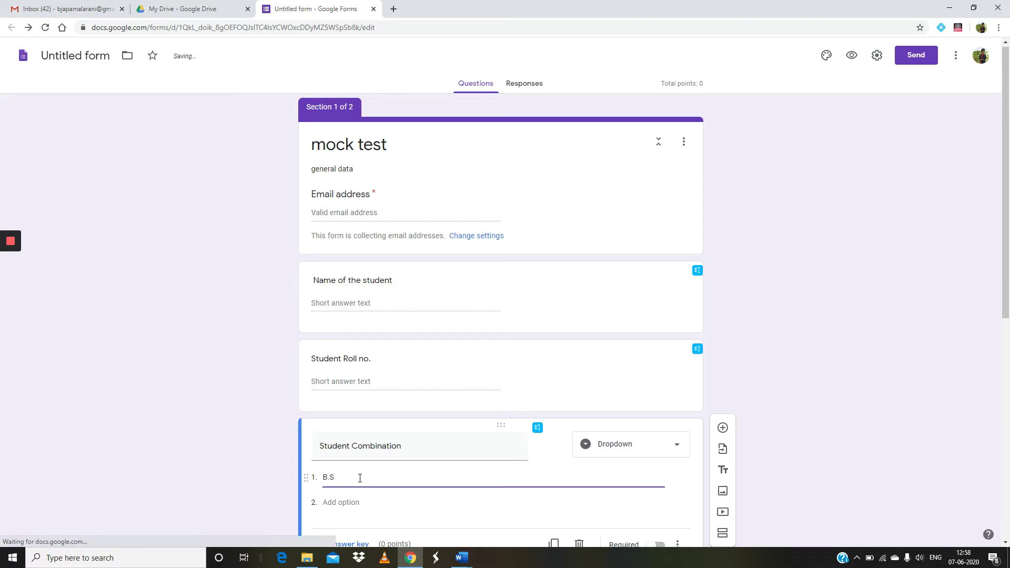
{"action": "type", "text": "c I YR"}
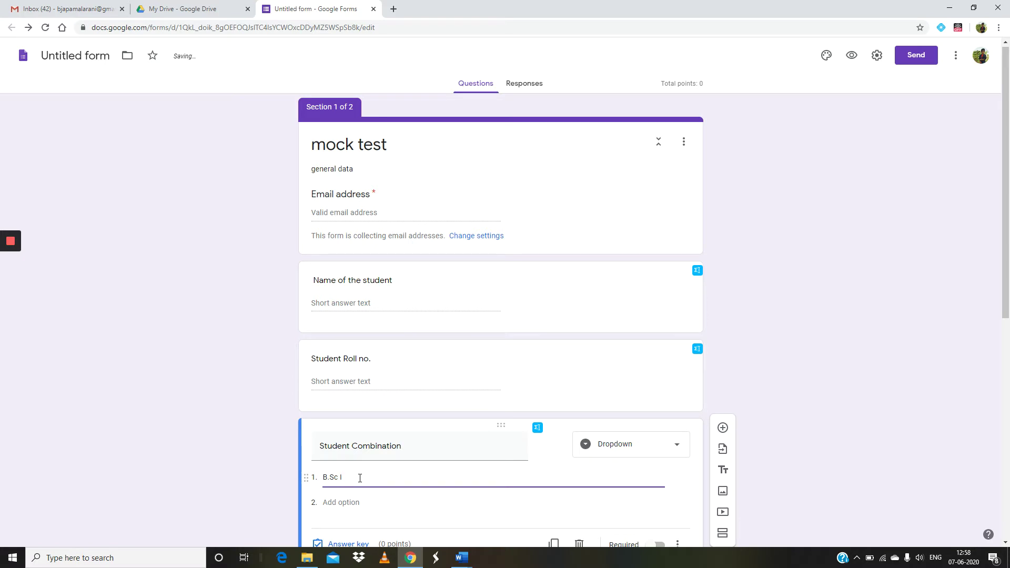
{"action": "left_click", "coordinate": [336, 503]}
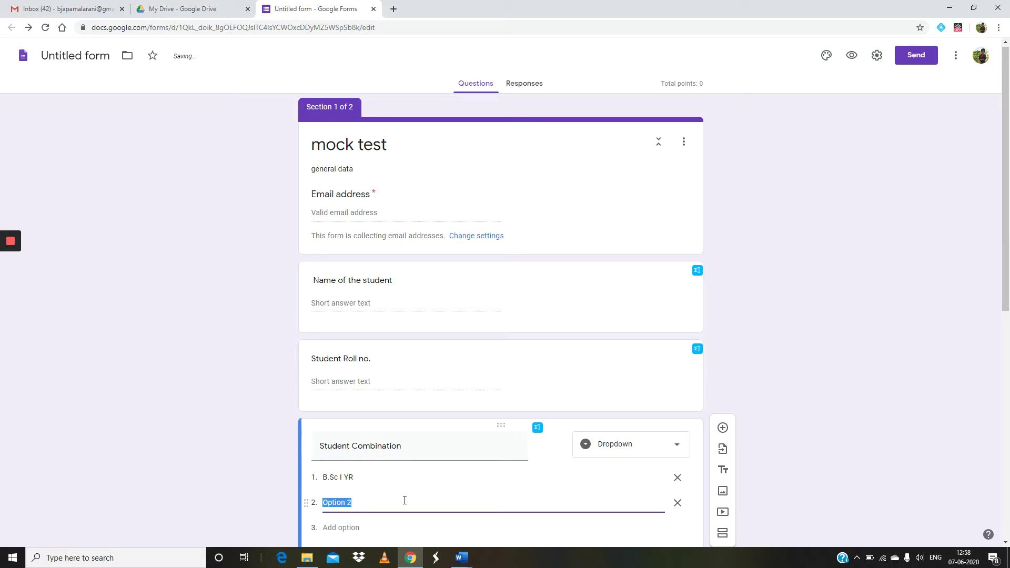
{"action": "type", "text": "B.Sc II yr"}
Step: Change the two Student Combination options to "B.Sc I Yr MSCs" and "B.Sc I yr MECs"
{"action": "left_click", "coordinate": [362, 476]}
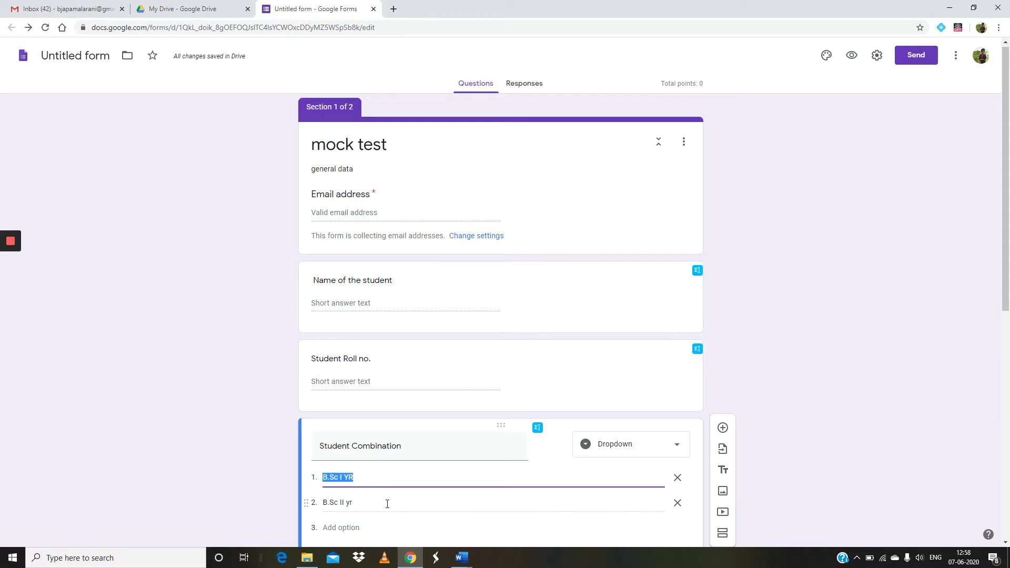
{"action": "left_click", "coordinate": [358, 479]}
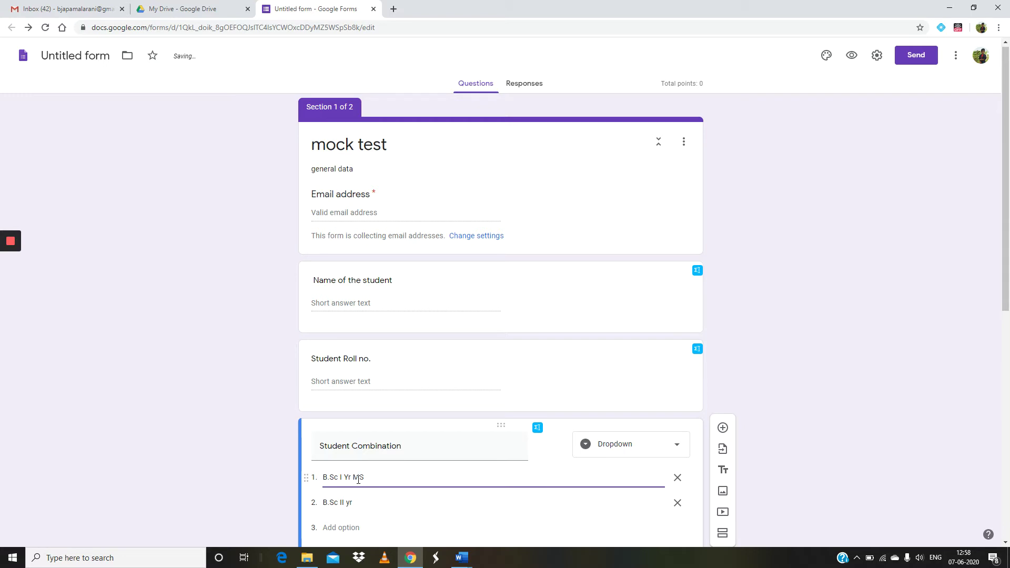
{"action": "type", "text": "MSCs"}
{"action": "left_click", "coordinate": [346, 502]}
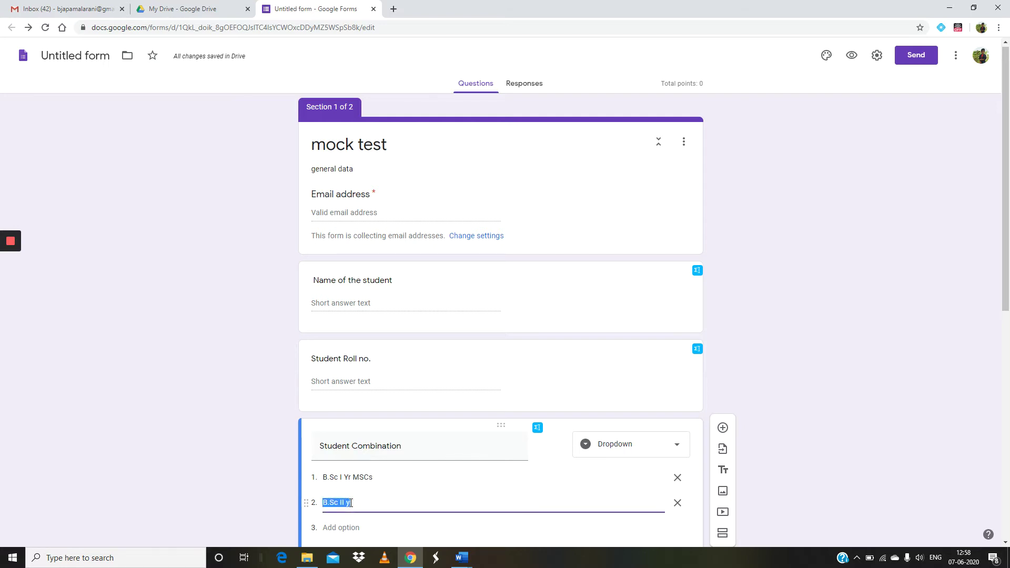
{"action": "left_click", "coordinate": [344, 503]}
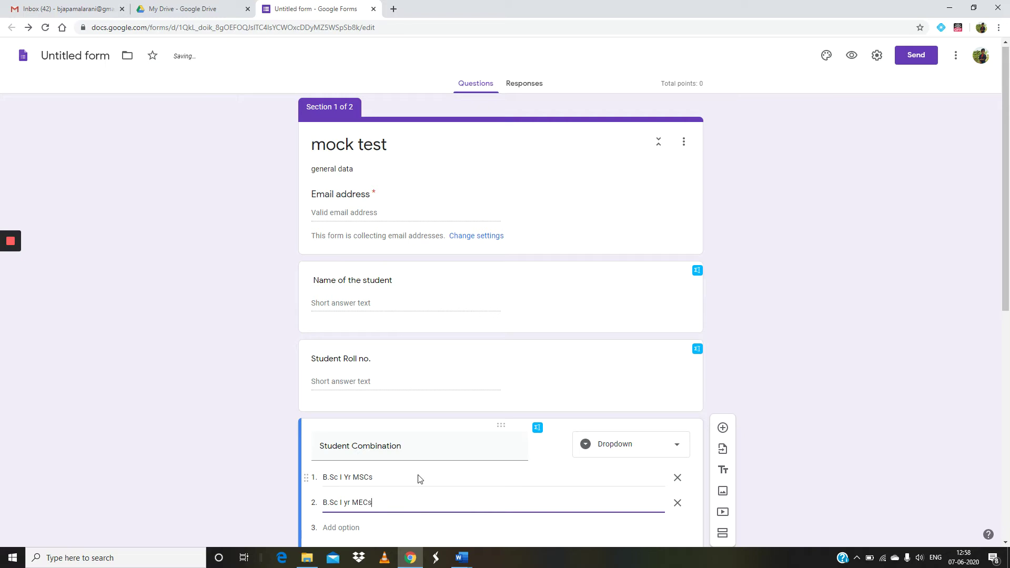
{"action": "scroll", "coordinate": [416, 466], "scroll_direction": "down", "scroll_amount": 3}
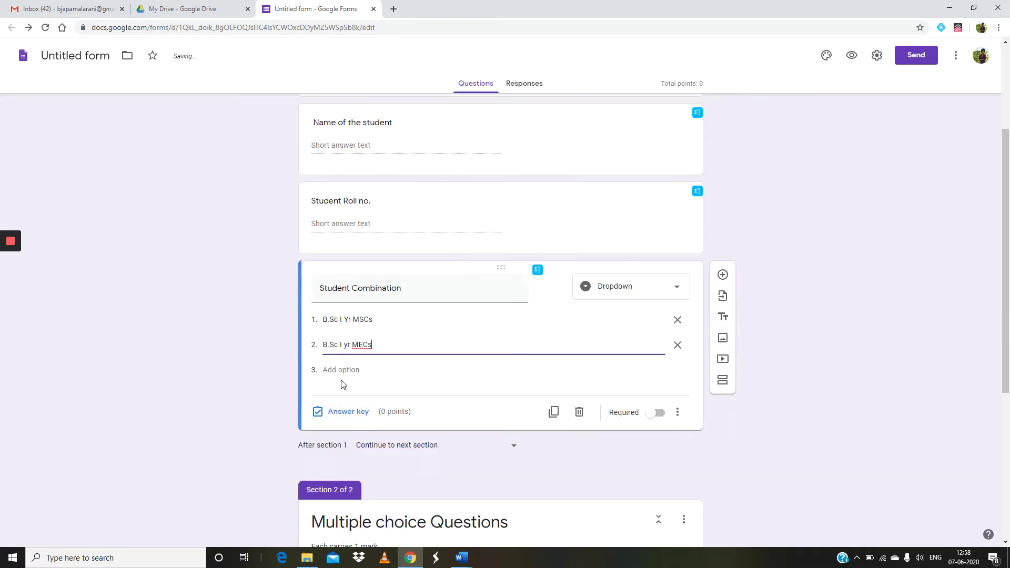
Step: Add "B.Sc I yr MPCS" as the third option of the Student Combination dropdown
{"action": "left_click", "coordinate": [345, 369]}
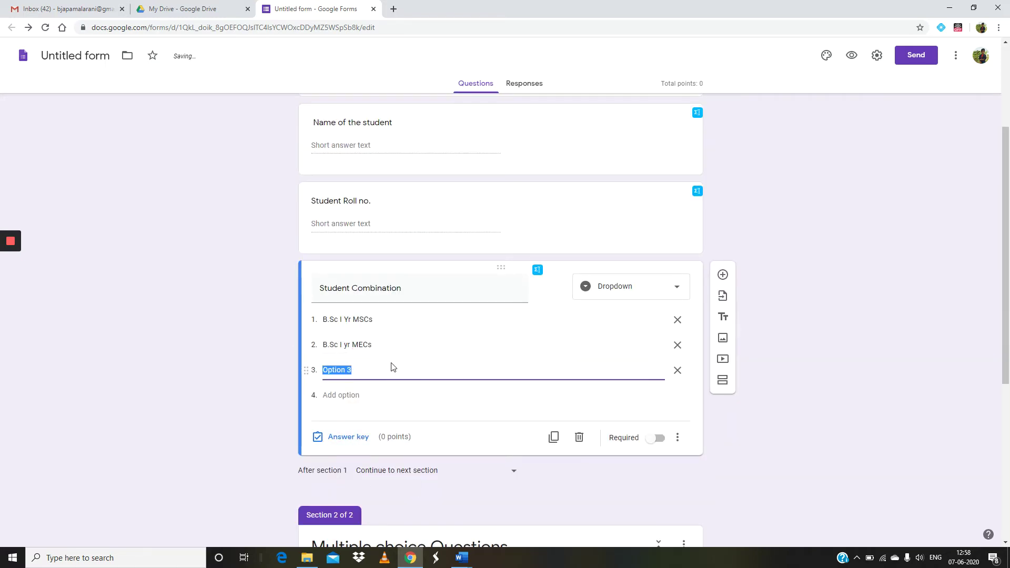
{"action": "type", "text": "B.sc"}
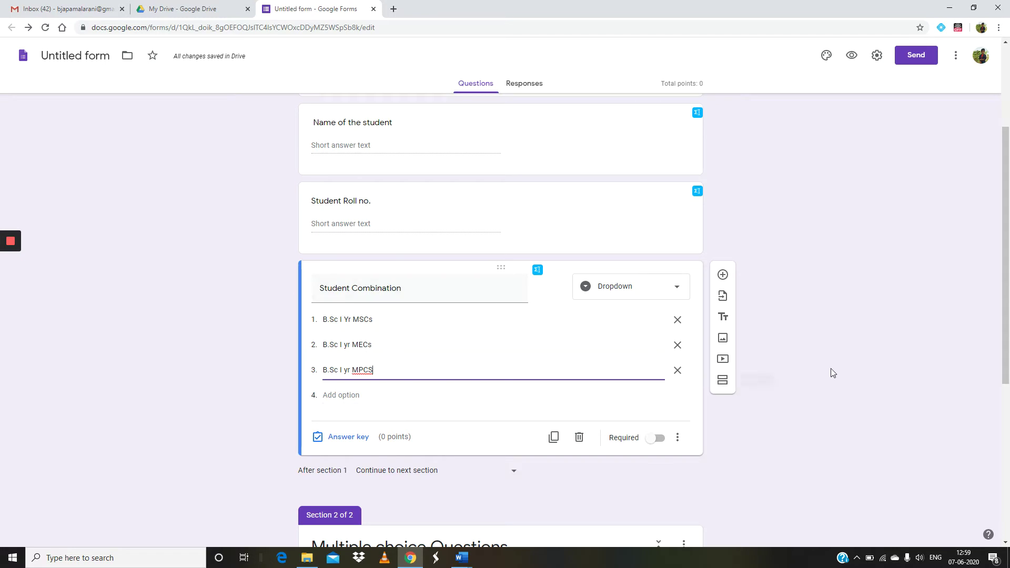
Step: Copy "1.Fundamental theorem of Galois theory" from the MMAT201 Word document for the blank question in section 2
{"action": "scroll", "coordinate": [831, 369], "scroll_direction": "down", "scroll_amount": 6}
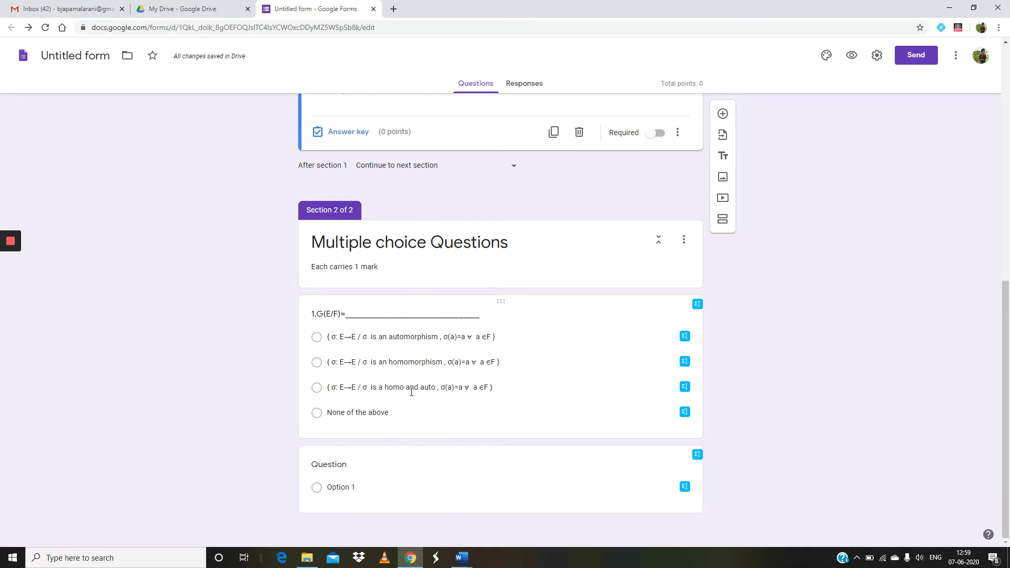
{"action": "left_click", "coordinate": [565, 486]}
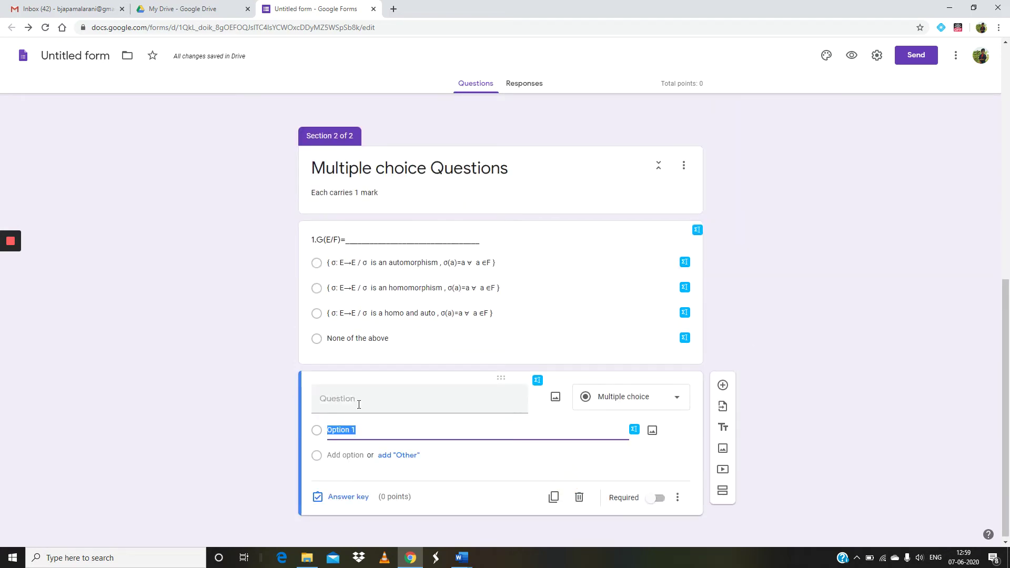
{"action": "left_click", "coordinate": [365, 403]}
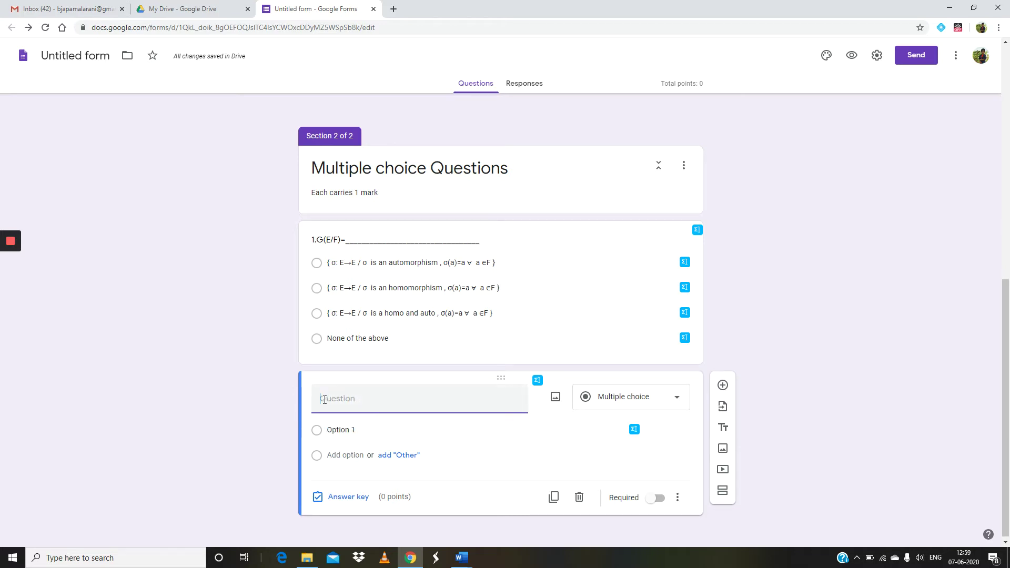
{"action": "mouse_move", "coordinate": [466, 563]}
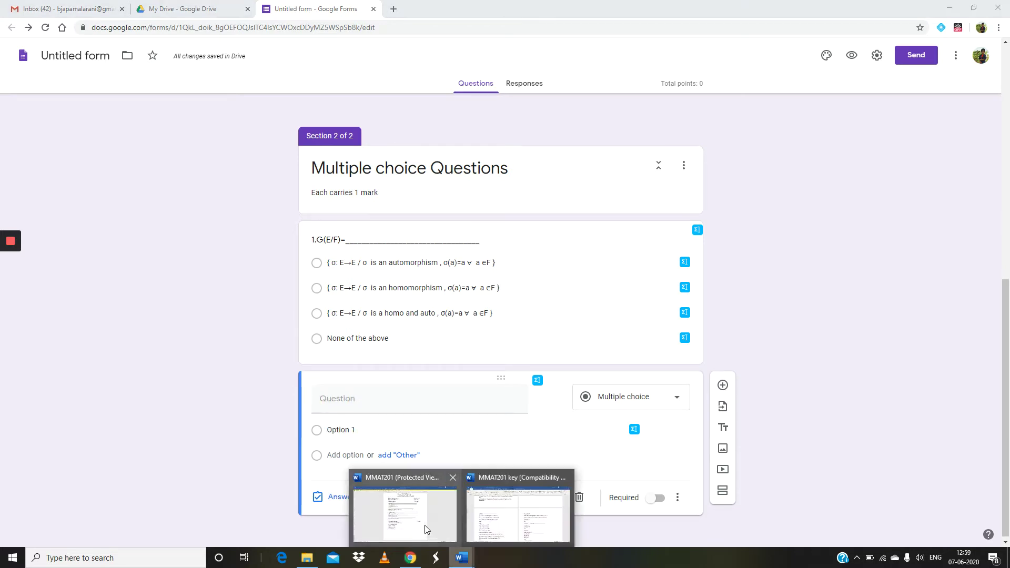
{"action": "left_click", "coordinate": [411, 515]}
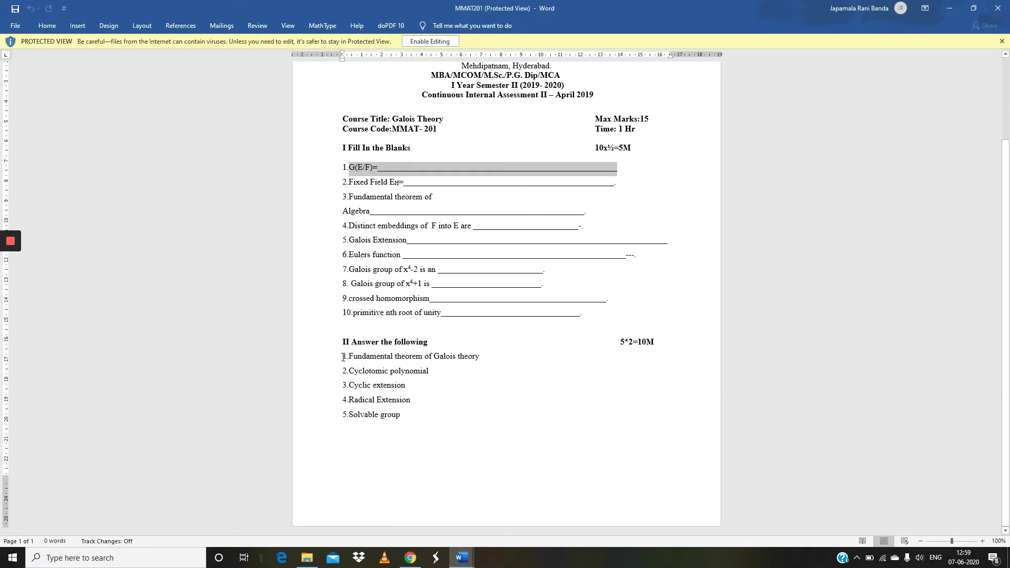
{"action": "left_click_drag", "start_coordinate": [343, 357], "coordinate": [514, 365]}
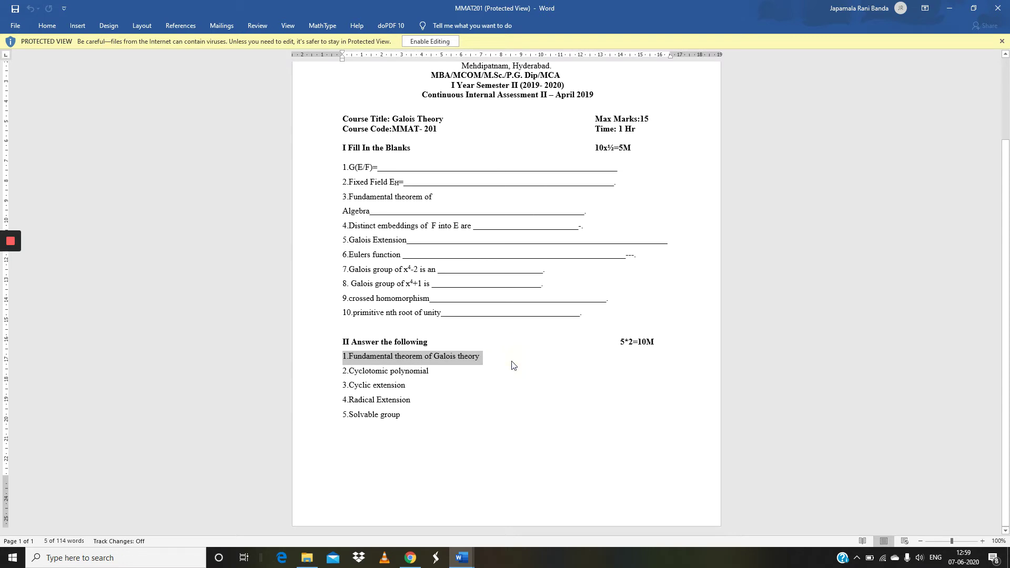
{"action": "right_click", "coordinate": [463, 353]}
{"action": "left_click", "coordinate": [478, 375]}
Step: Back in Google Forms, paste "1.Fundamental theorem of Galois theory" as the blank question's title and set its type to Paragraph
{"action": "left_click", "coordinate": [410, 557]}
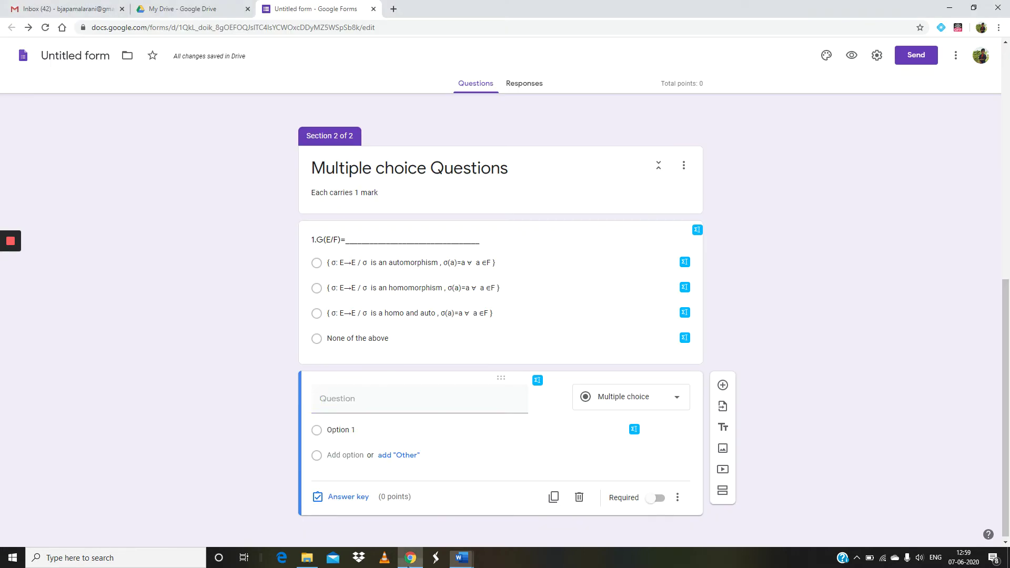
{"action": "right_click", "coordinate": [368, 397]}
{"action": "left_click", "coordinate": [409, 300]}
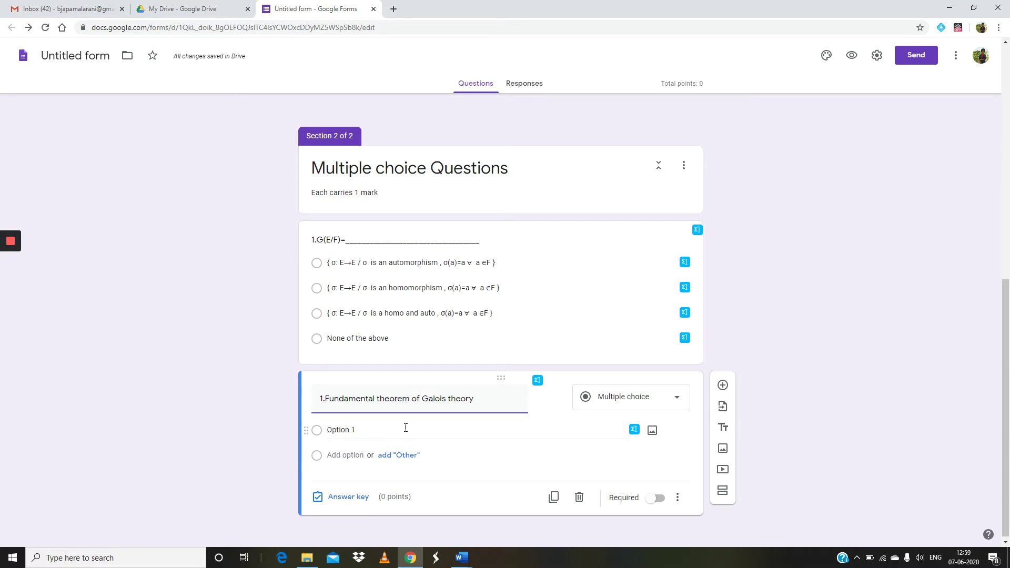
{"action": "left_click", "coordinate": [676, 400]}
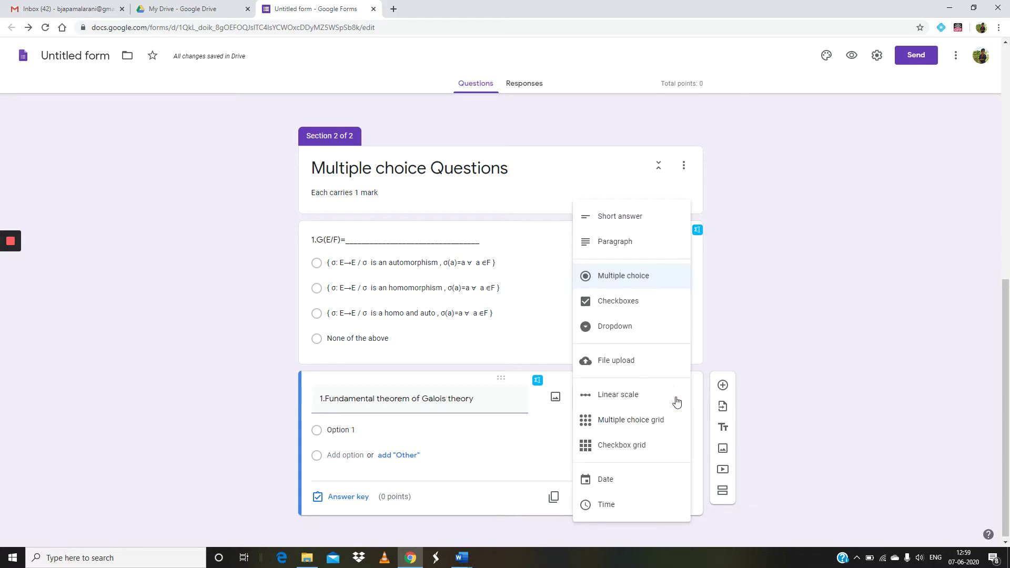
{"action": "left_click", "coordinate": [636, 245]}
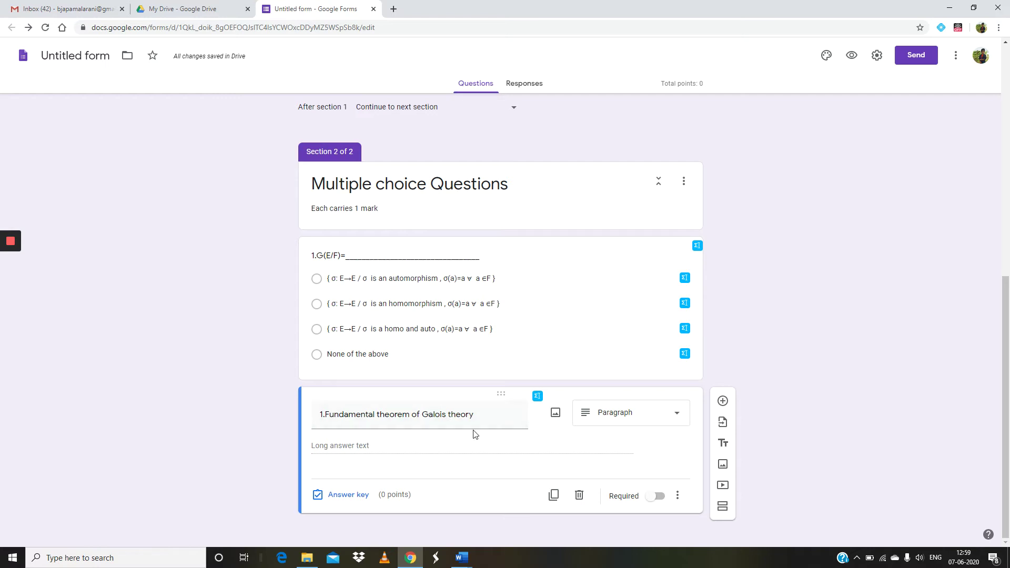
Step: Make the "Name of the student" question in section 1 required
{"action": "scroll", "coordinate": [859, 393], "scroll_direction": "up", "scroll_amount": 3}
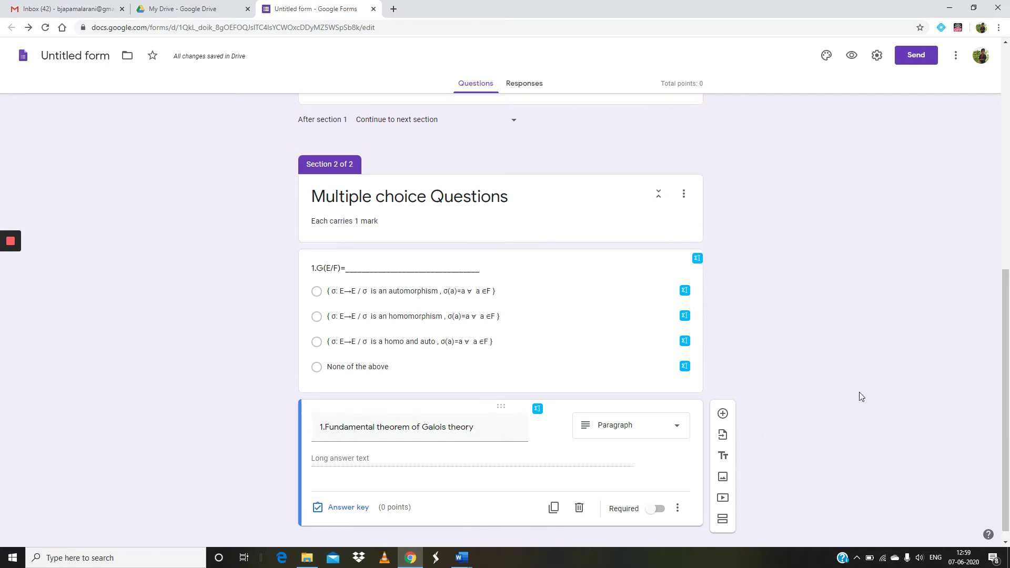
{"action": "scroll", "coordinate": [859, 390], "scroll_direction": "up", "scroll_amount": 5}
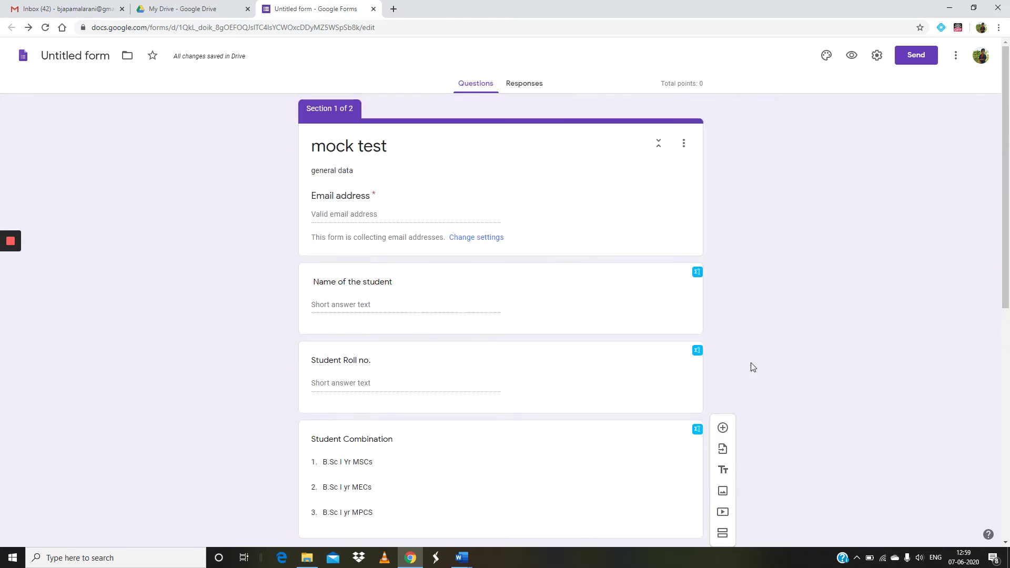
{"action": "scroll", "coordinate": [279, 270], "scroll_direction": "down", "scroll_amount": 2}
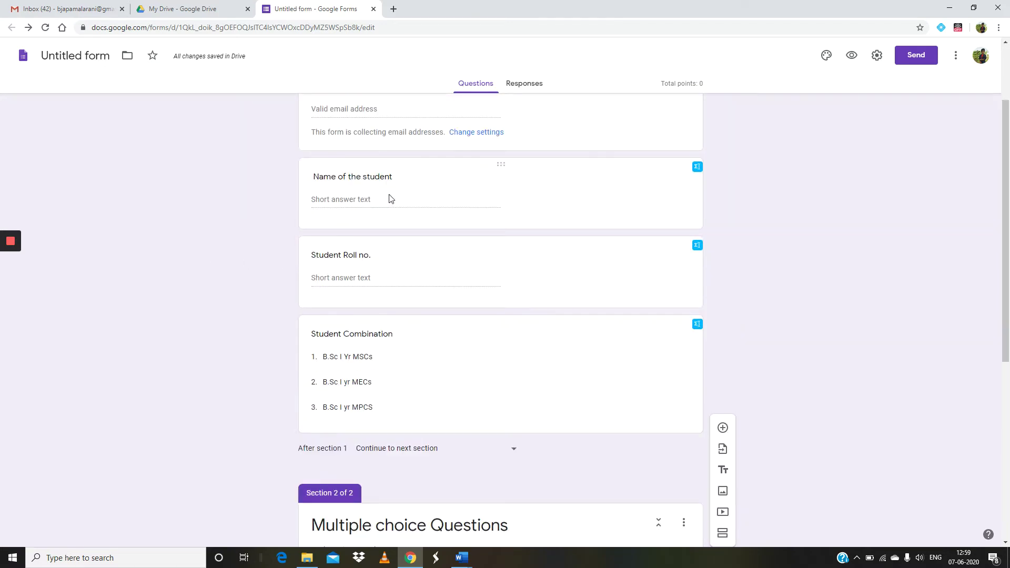
{"action": "left_click", "coordinate": [390, 194]}
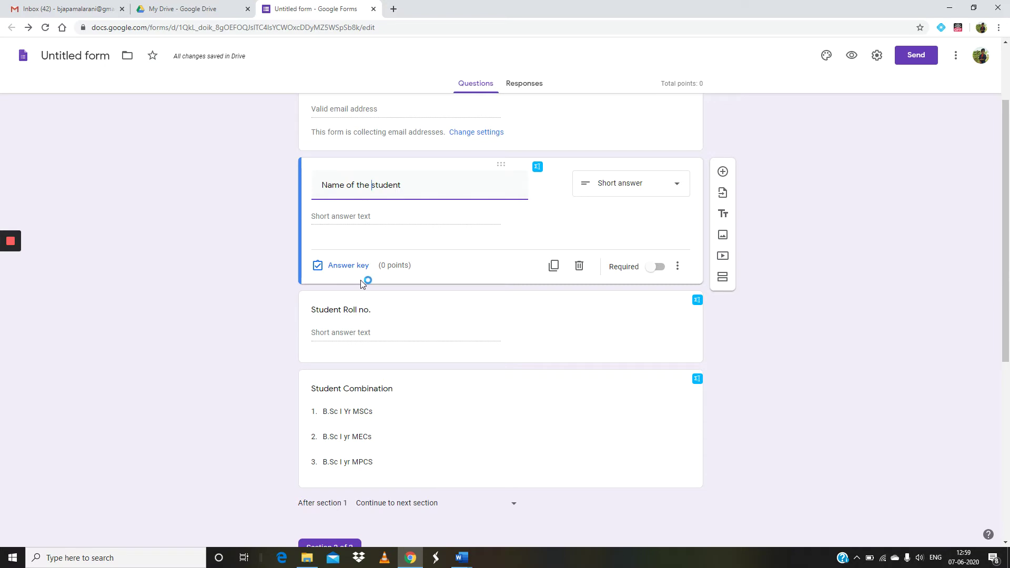
{"action": "left_click", "coordinate": [480, 314]}
{"action": "left_click", "coordinate": [652, 269]}
{"action": "left_click", "coordinate": [655, 269]}
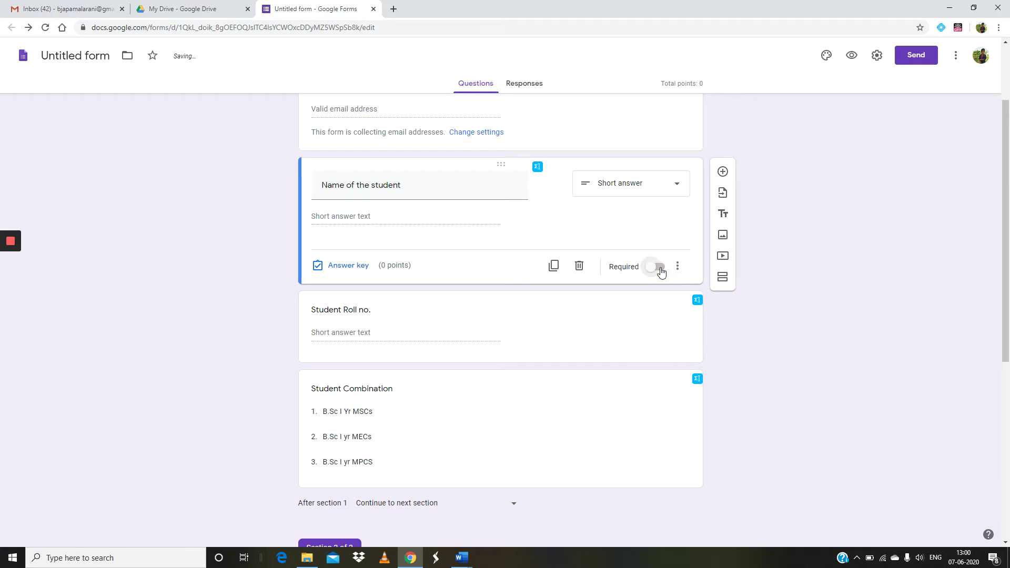
{"action": "left_click", "coordinate": [660, 268]}
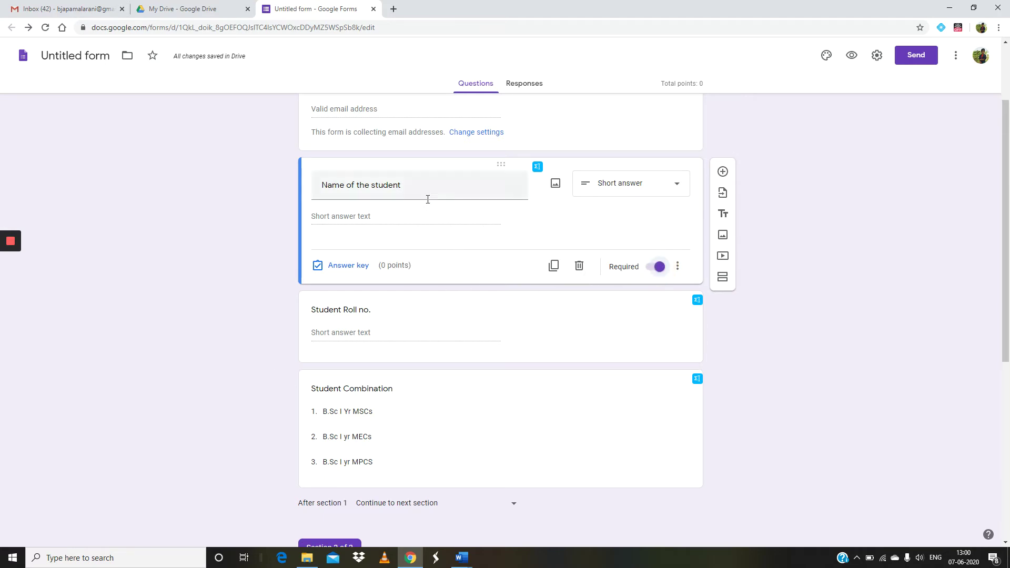
Step: Make the "Student Roll no." and "Student Combination" questions required
{"action": "left_click", "coordinate": [415, 322]}
{"action": "left_click", "coordinate": [661, 347]}
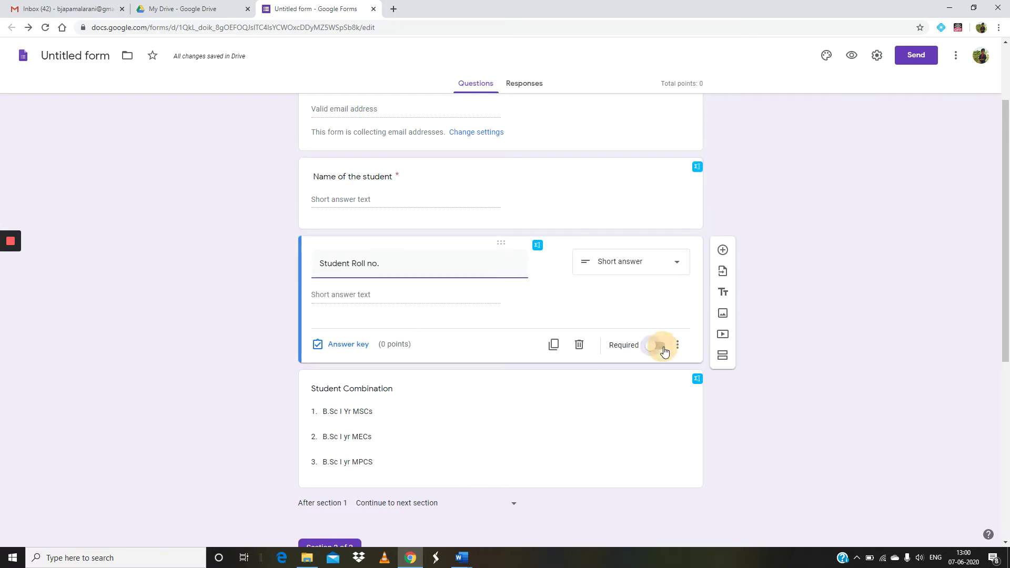
{"action": "left_click", "coordinate": [392, 394]}
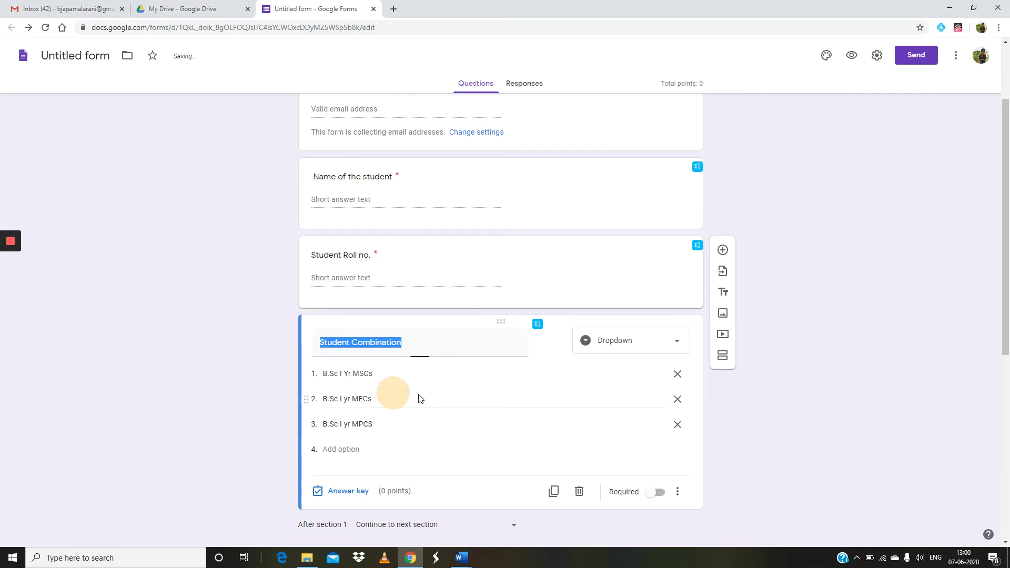
{"action": "left_click", "coordinate": [664, 495]}
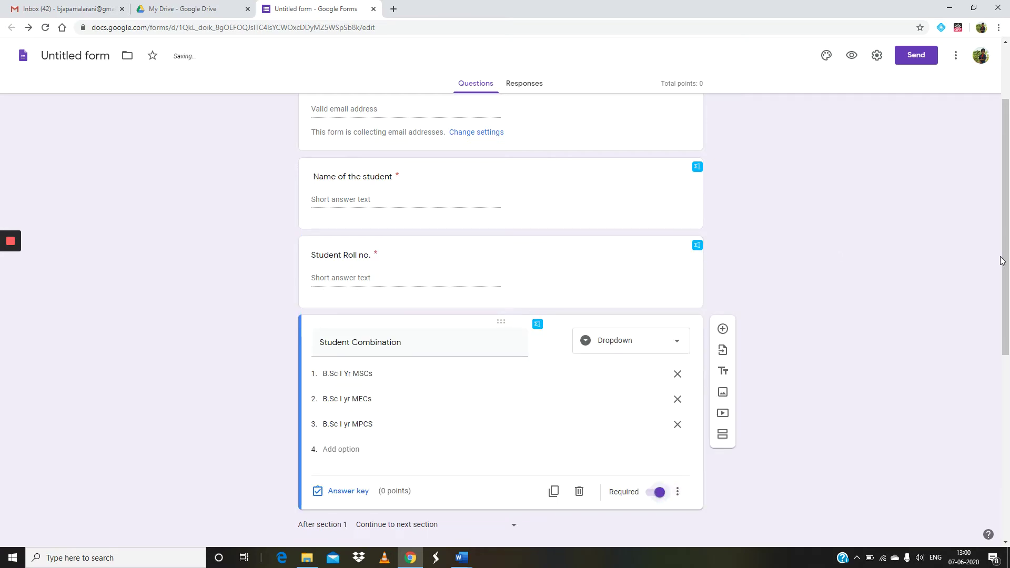
Step: Make the multiple choice question "1.G(E/F)=" in section 2 required
{"action": "left_click_drag", "start_coordinate": [1007, 264], "coordinate": [1007, 444]}
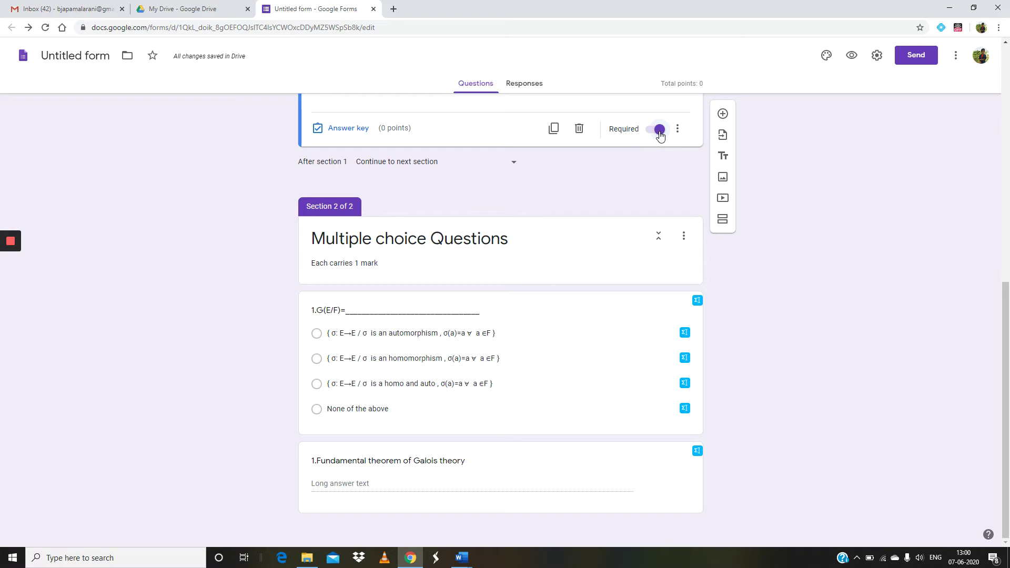
{"action": "left_click", "coordinate": [488, 316]}
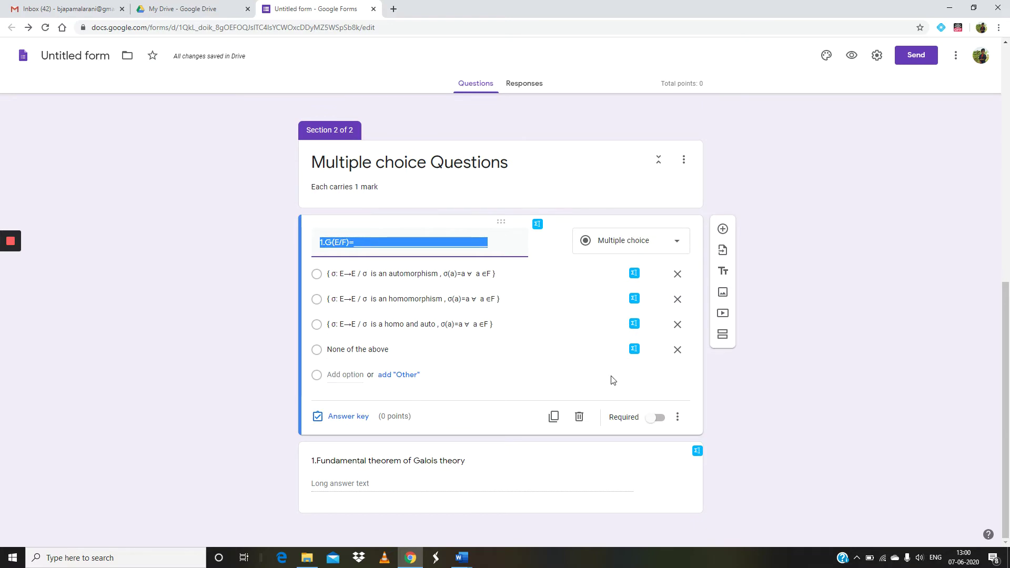
{"action": "left_click", "coordinate": [655, 421]}
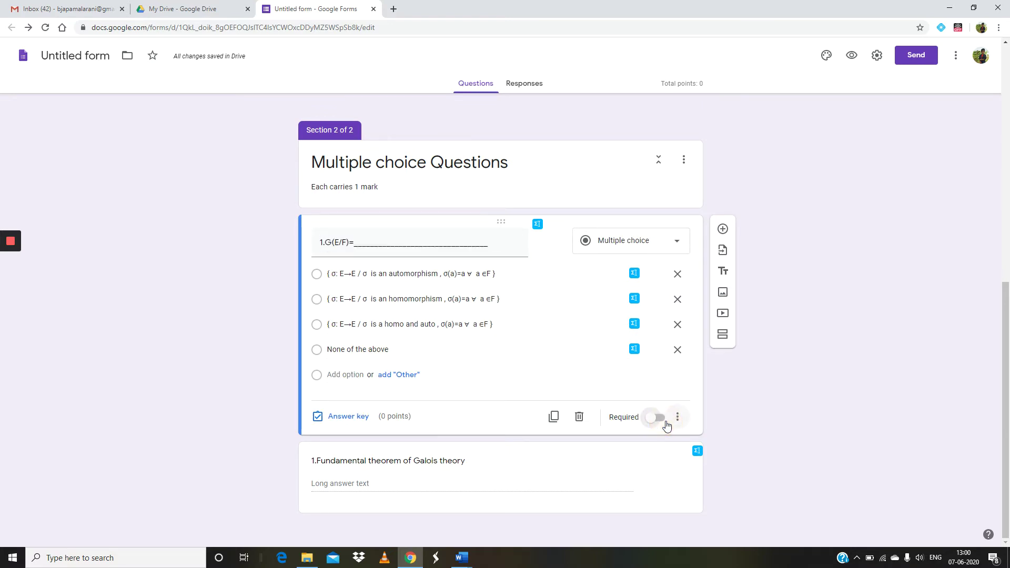
{"action": "left_click", "coordinate": [666, 422]}
{"action": "left_click", "coordinate": [664, 422]}
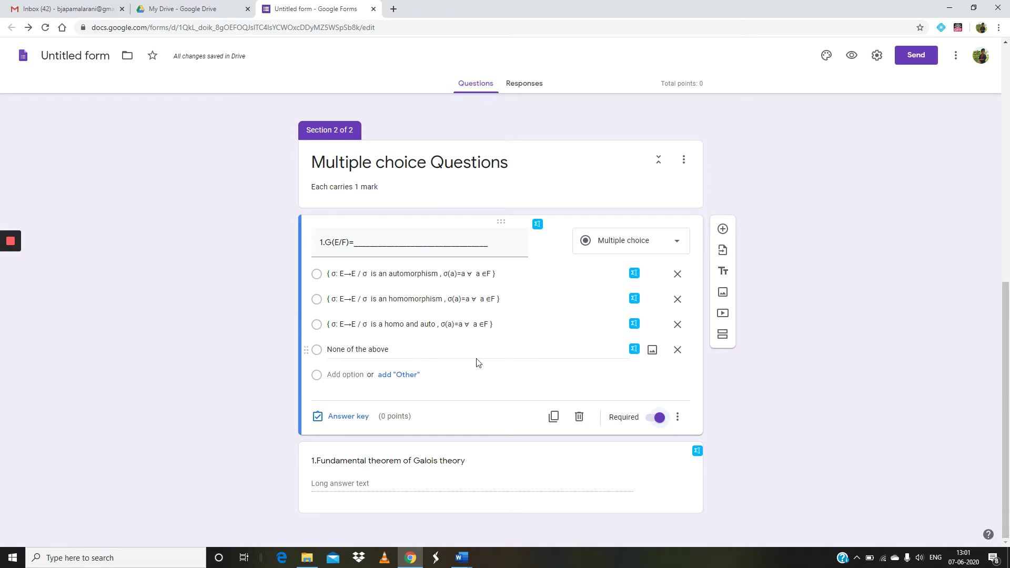
Step: Add a blank question after the Galois theory question and open the MMAT 204 Word document from the SEM II CIA II QP folder
{"action": "left_click", "coordinate": [567, 477]}
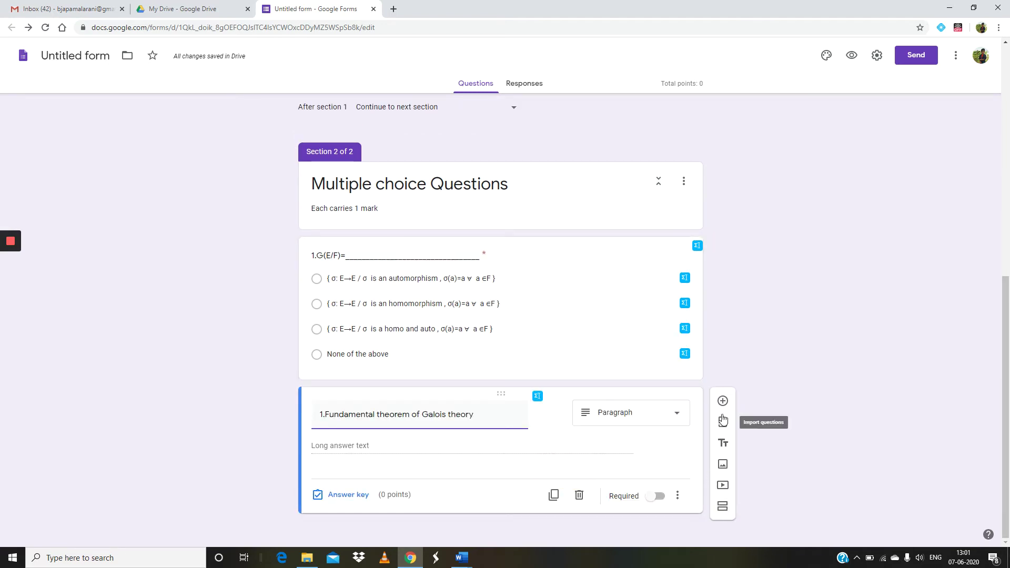
{"action": "left_click", "coordinate": [722, 401]}
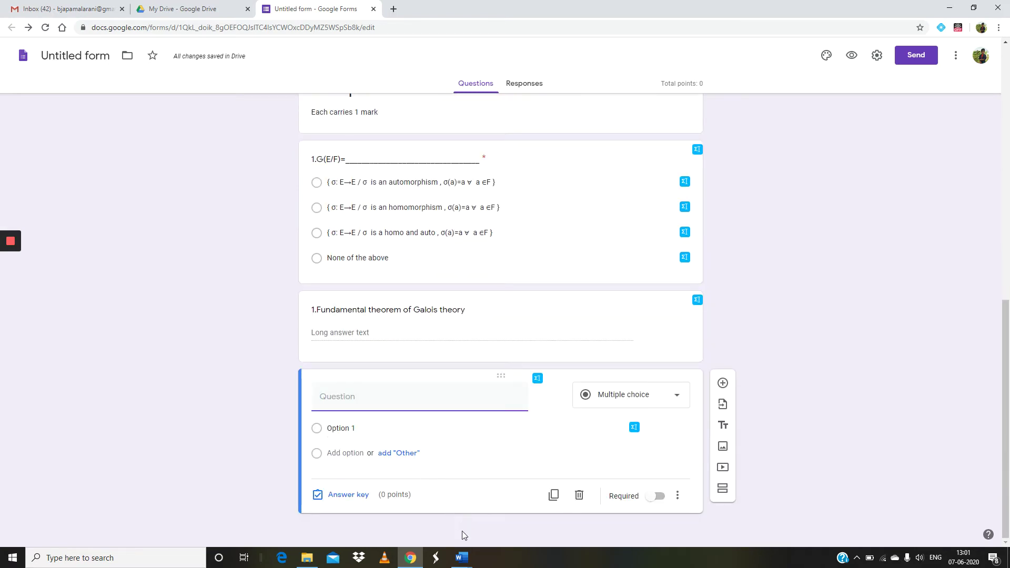
{"action": "left_click", "coordinate": [463, 561]}
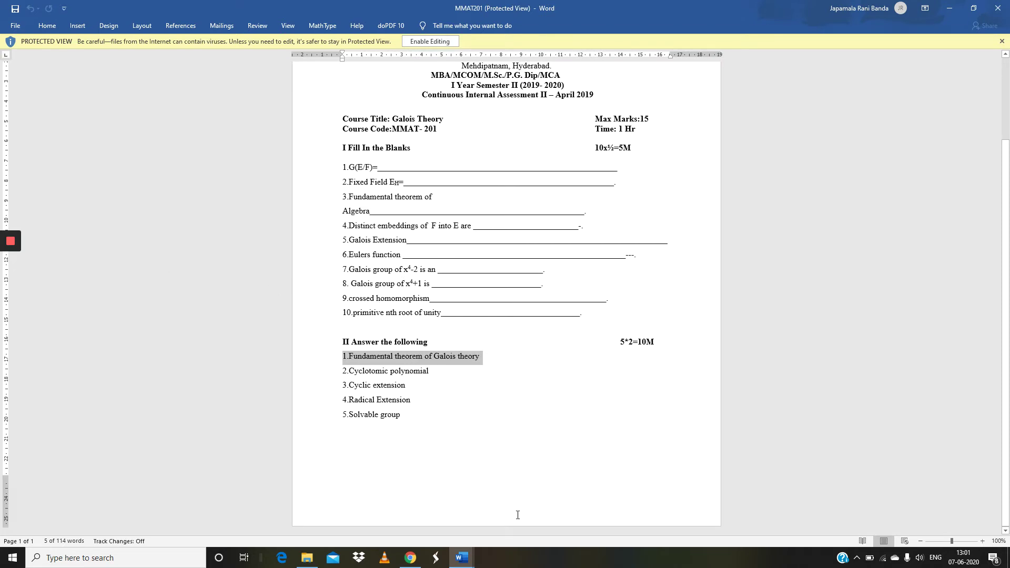
{"action": "left_click", "coordinate": [306, 558]}
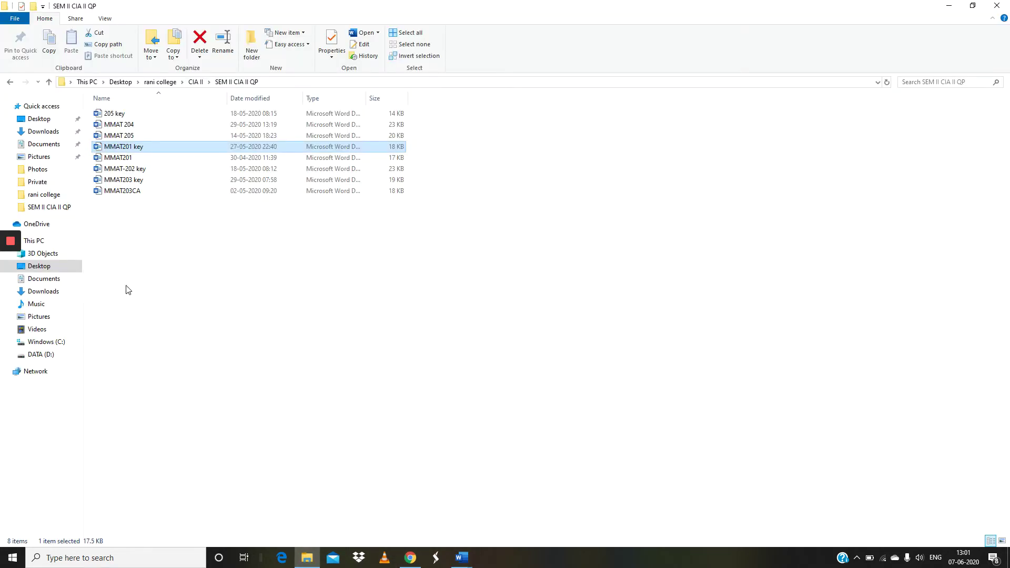
{"action": "double_click", "coordinate": [134, 125]}
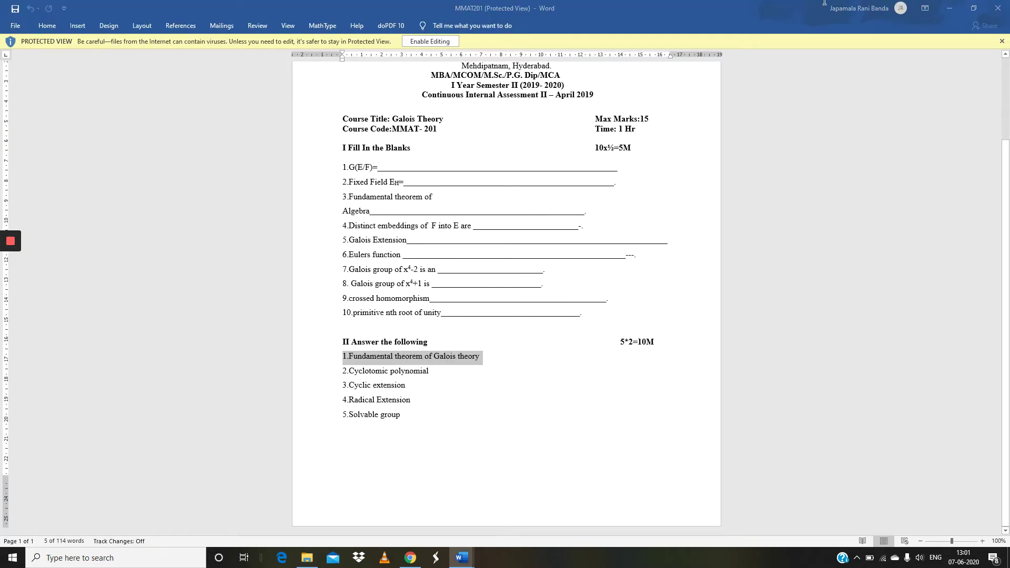
Step: Copy the full text of fill-in-the-blank question 9, with its two integrals, from the MMAT 204 document
{"action": "scroll", "coordinate": [194, 366], "scroll_direction": "down", "scroll_amount": 4}
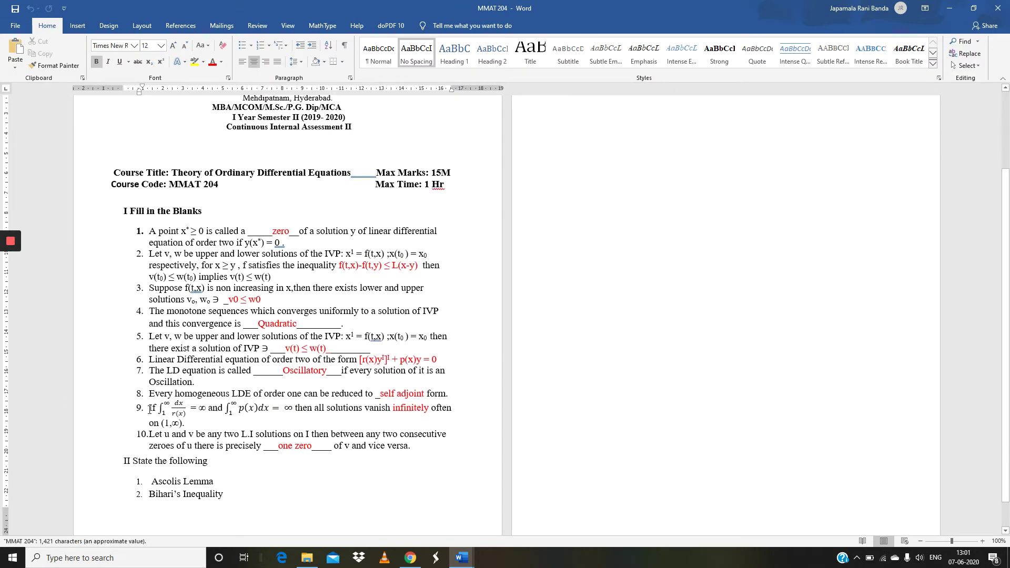
{"action": "left_click", "coordinate": [159, 410]}
{"action": "left_click", "coordinate": [291, 410]}
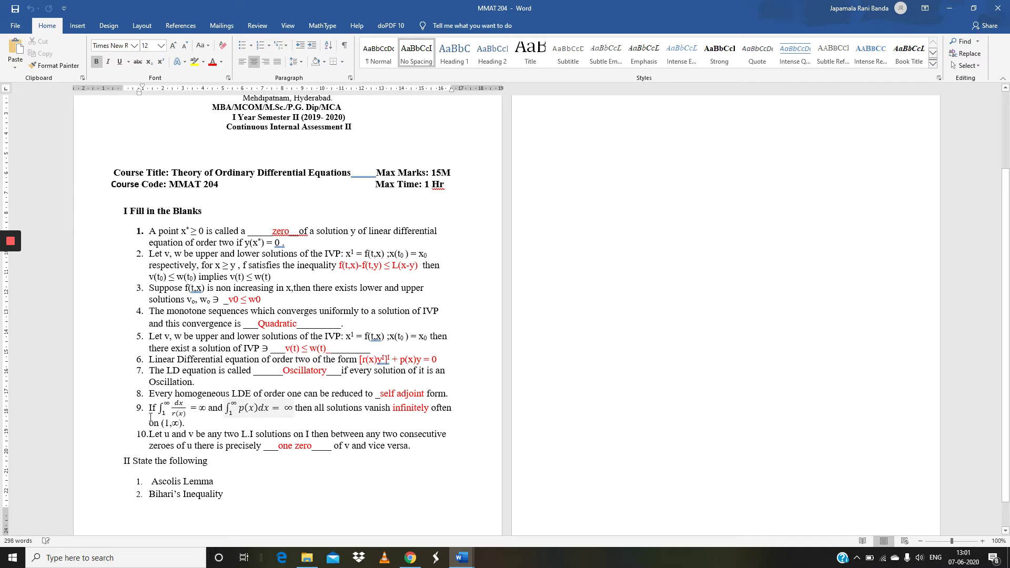
{"action": "left_click_drag", "start_coordinate": [149, 408], "coordinate": [268, 409]}
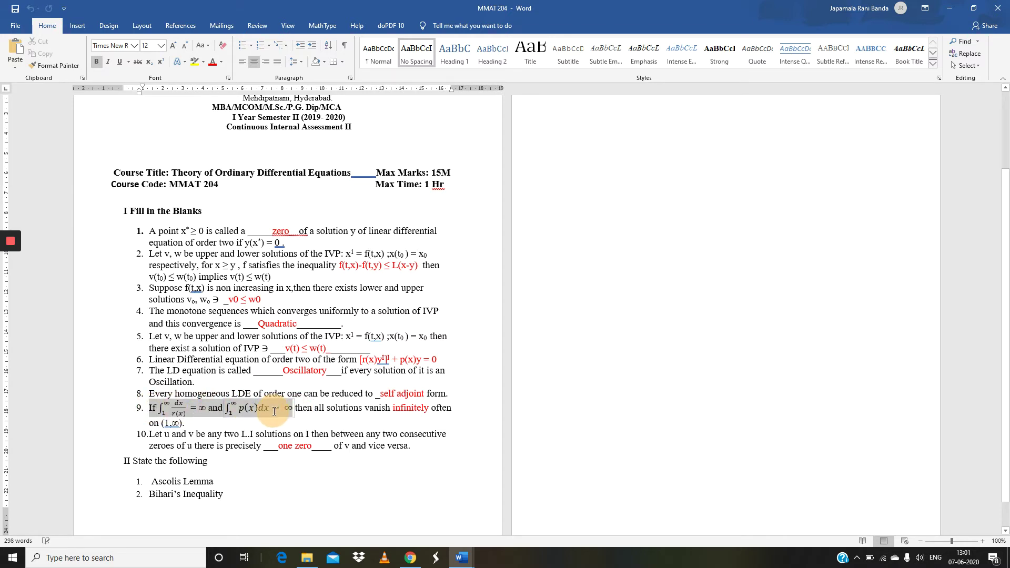
{"action": "left_click_drag", "start_coordinate": [286, 409], "coordinate": [455, 420]}
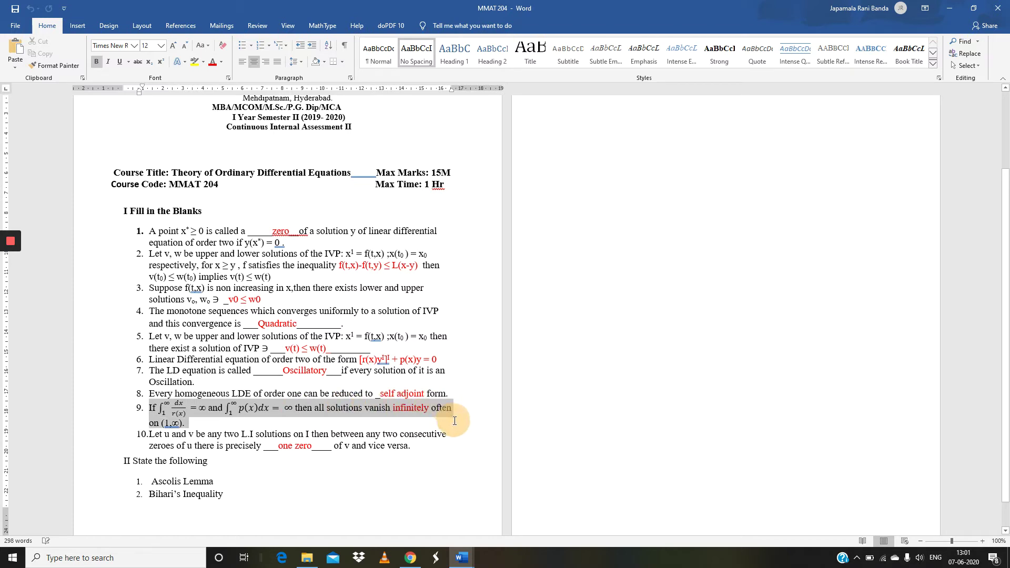
{"action": "right_click", "coordinate": [308, 414]}
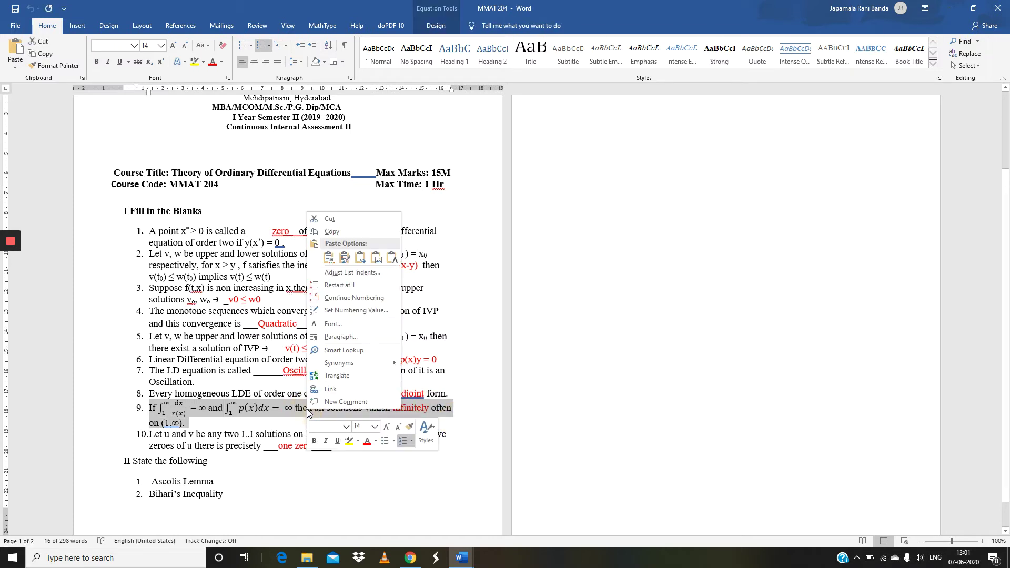
{"action": "left_click", "coordinate": [332, 231]}
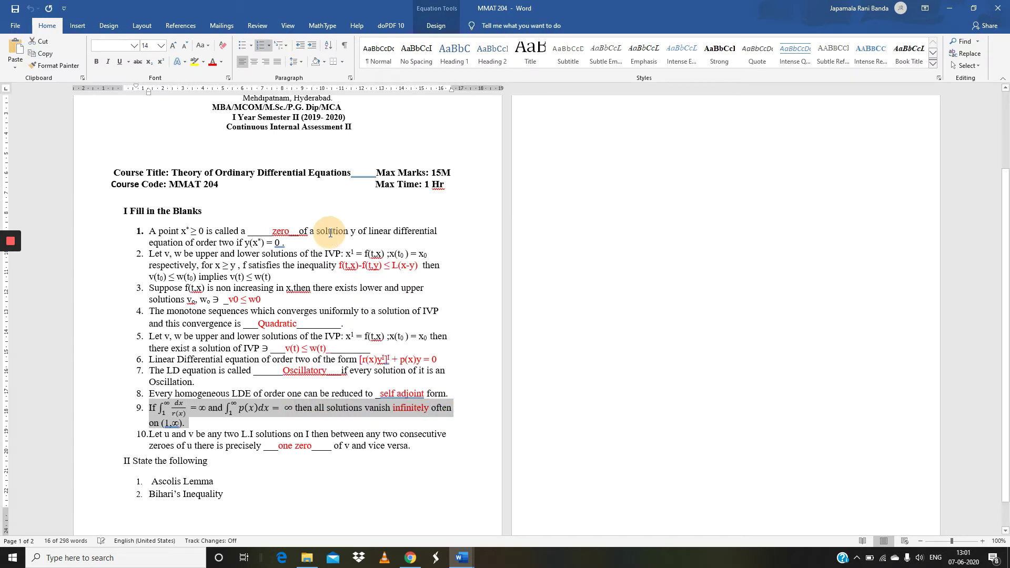
Step: Try to paste the copied integral question as the title of the blank Google Forms question, and cut the pasted text out
{"action": "left_click", "coordinate": [410, 557]}
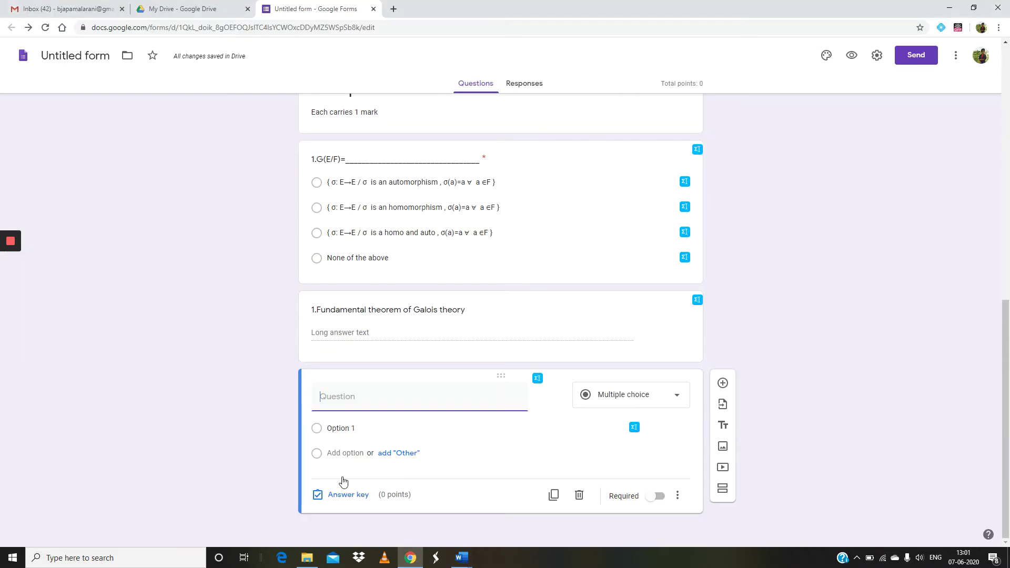
{"action": "right_click", "coordinate": [339, 397]}
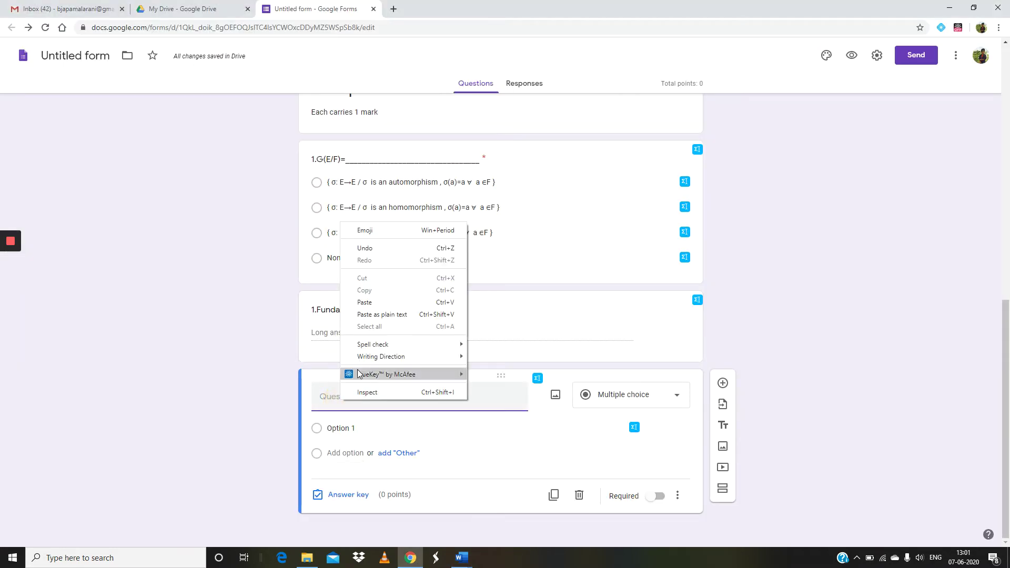
{"action": "left_click", "coordinate": [351, 304]}
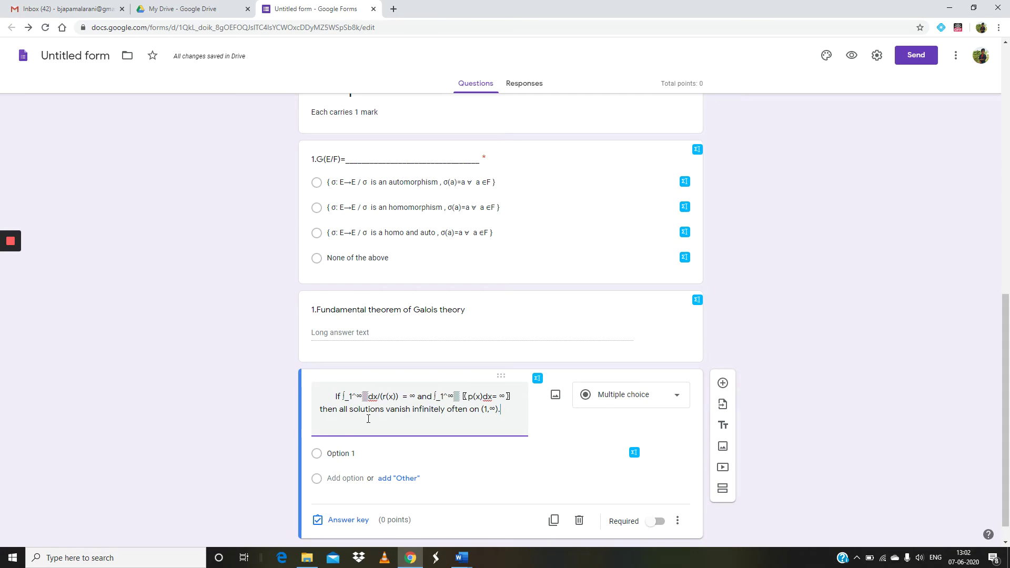
{"action": "left_click_drag", "start_coordinate": [332, 396], "coordinate": [502, 419]}
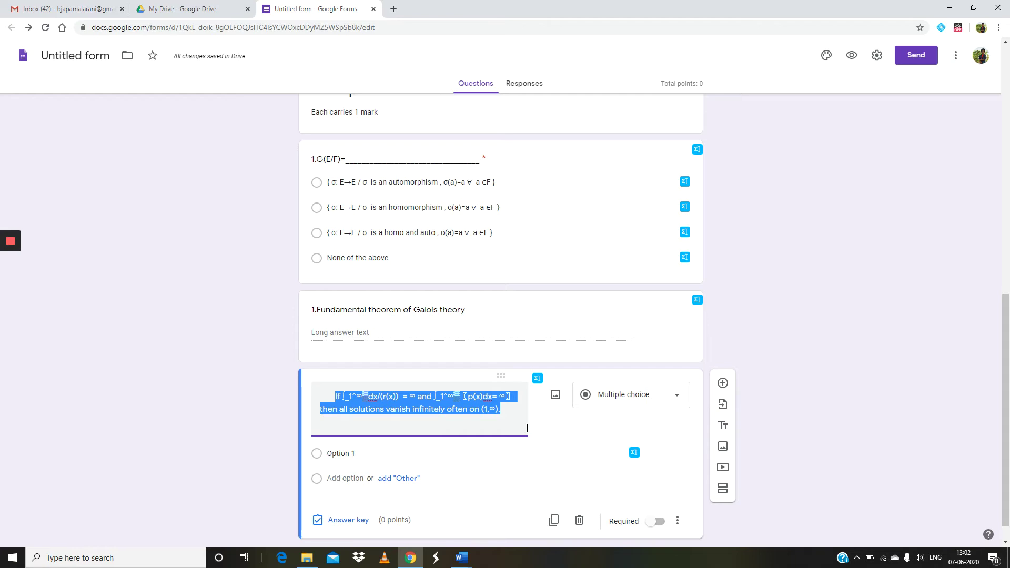
{"action": "key", "text": "ctrl+x"}
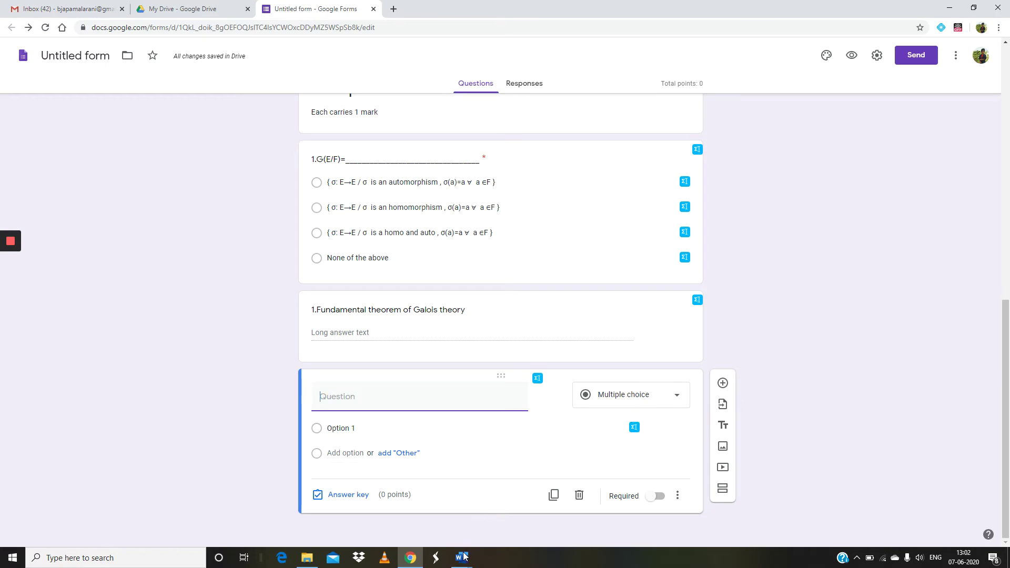
Step: Return to the MMAT 204 Word document and capture the integral conditions of question 9 with Snipping Tool
{"action": "mouse_move", "coordinate": [460, 561]}
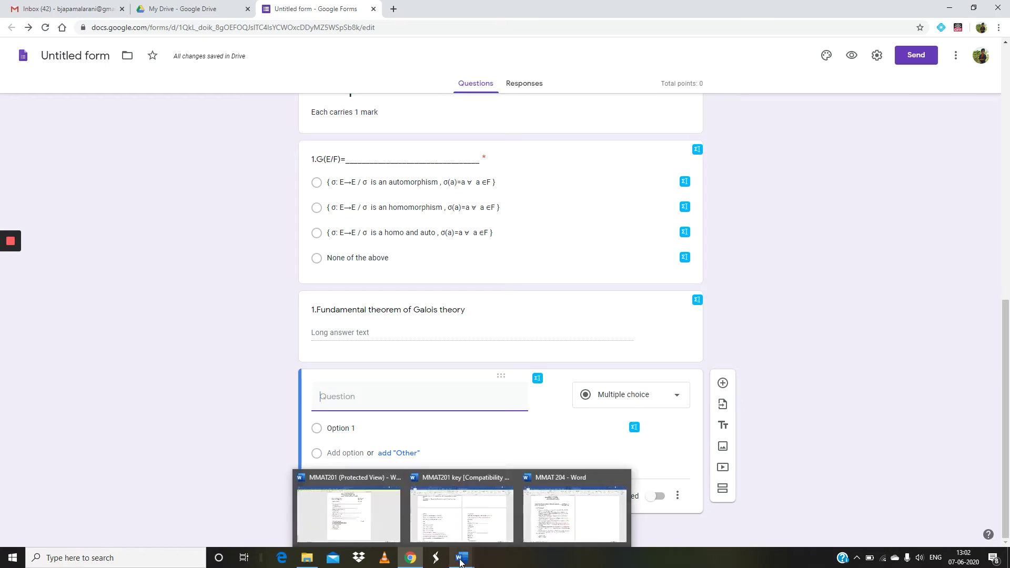
{"action": "left_click", "coordinate": [573, 521]}
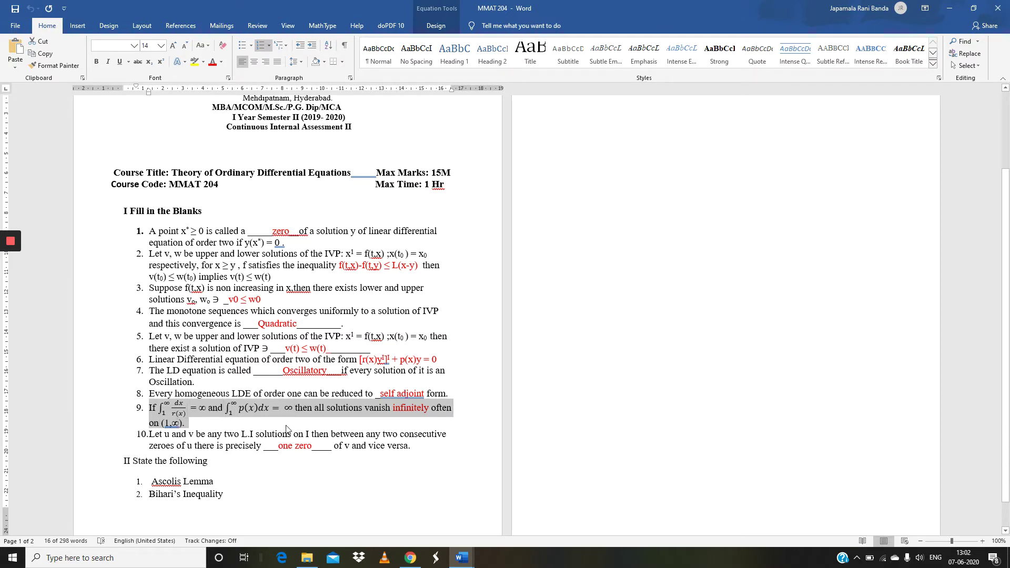
{"action": "left_click", "coordinate": [67, 559]}
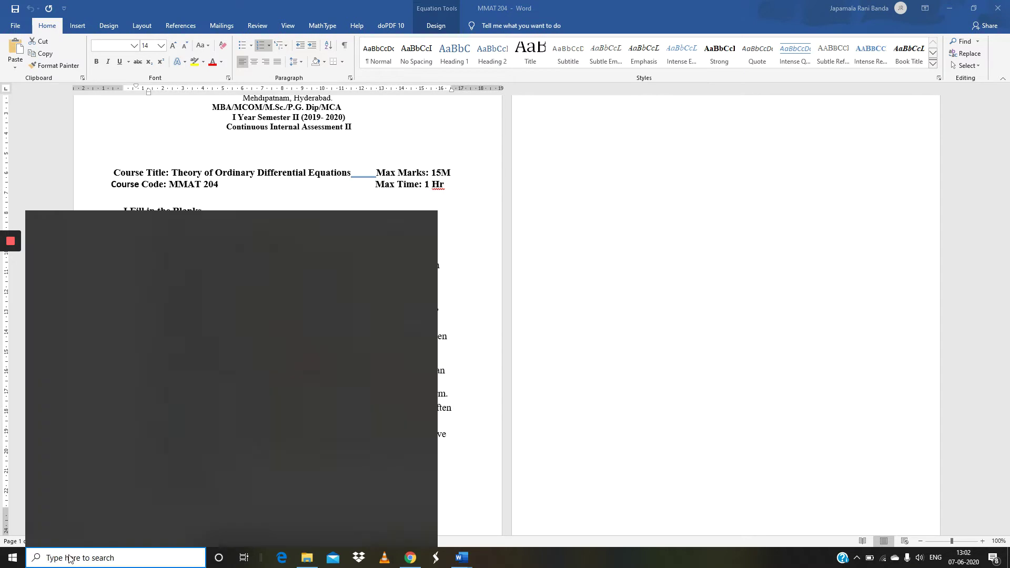
{"action": "type", "text": "snipp"}
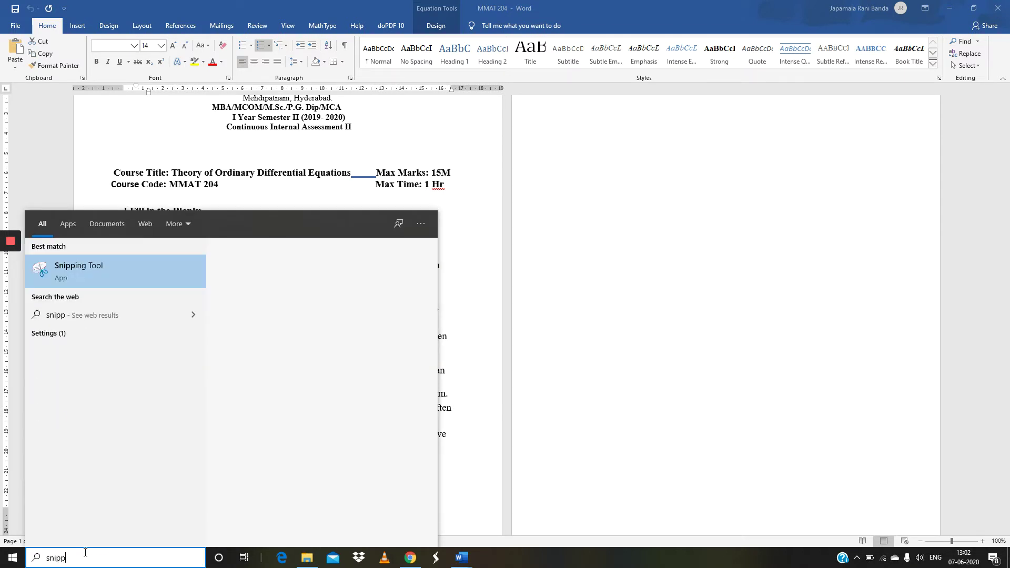
{"action": "left_click", "coordinate": [98, 266]}
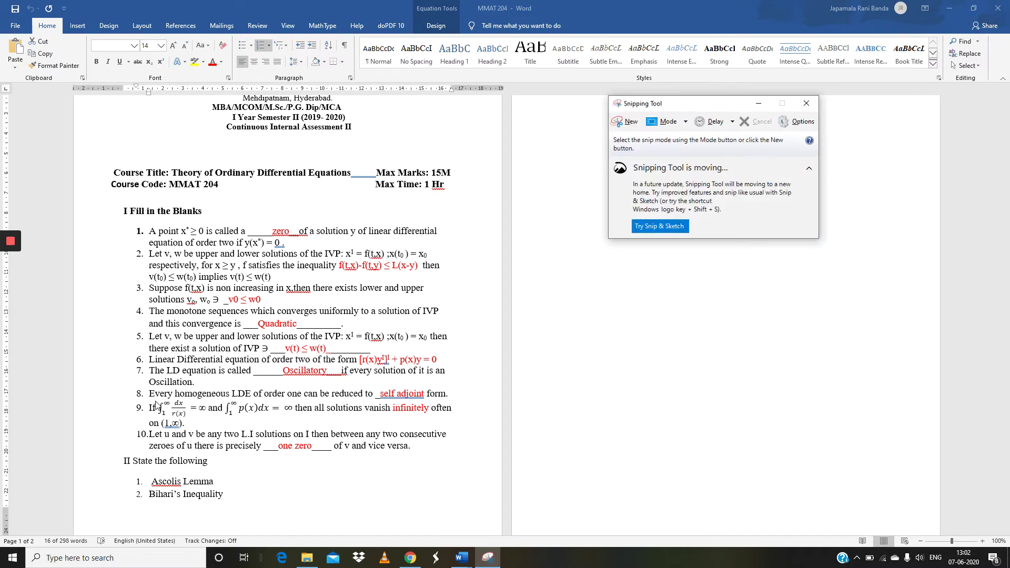
{"action": "left_click", "coordinate": [626, 121]}
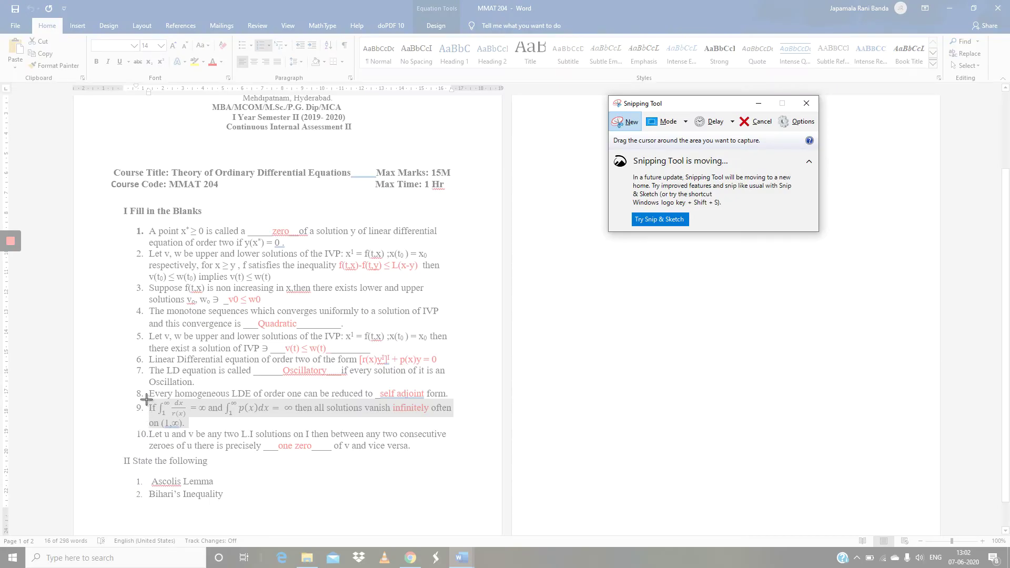
{"action": "left_click_drag", "start_coordinate": [147, 399], "coordinate": [295, 423]}
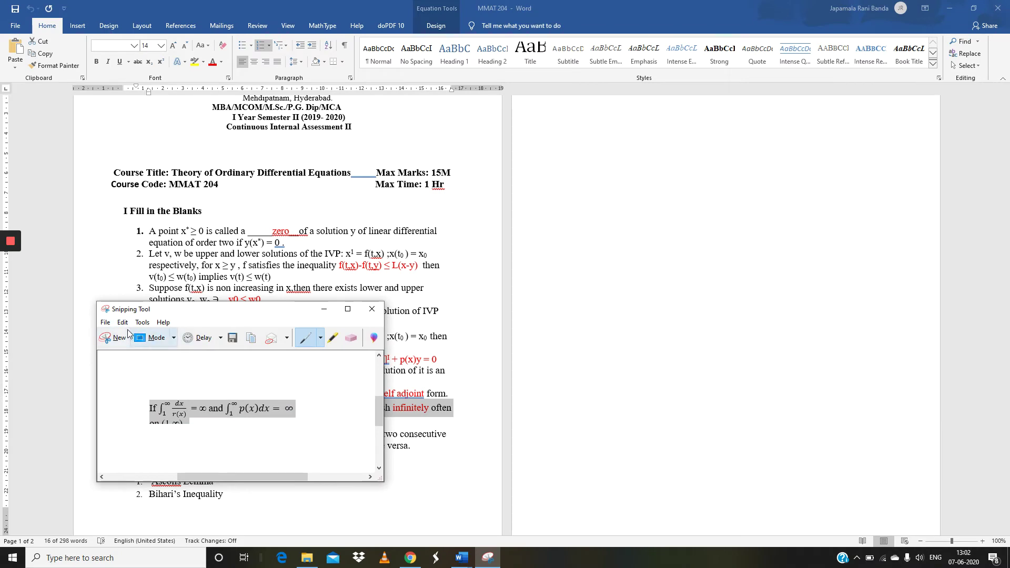
Step: Save the snip to the Desktop as a PNG named Capture1 and put the Snipping Tool window away
{"action": "left_click", "coordinate": [106, 322]}
{"action": "left_click", "coordinate": [178, 377]}
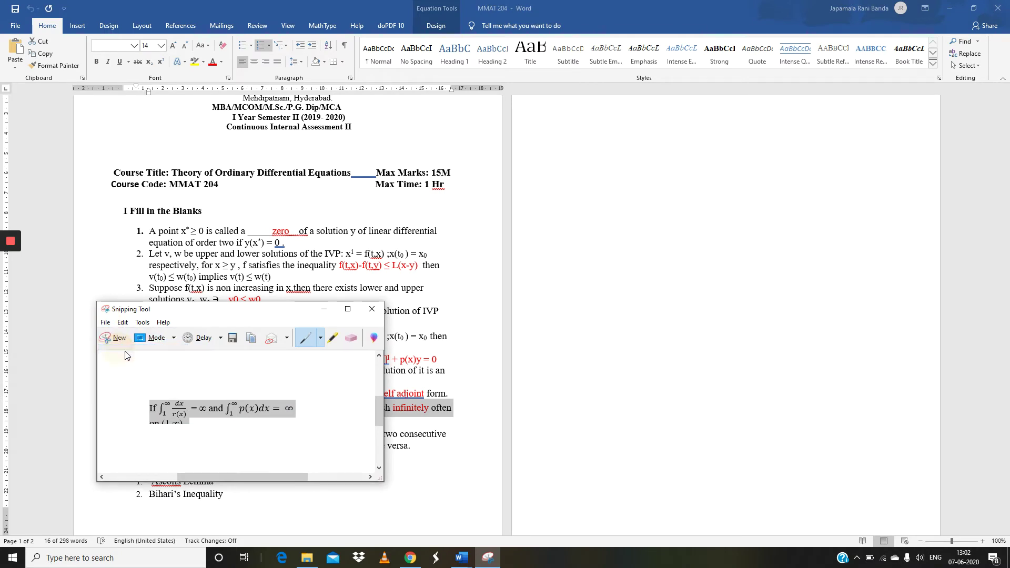
{"action": "key", "text": "ctrl+s"}
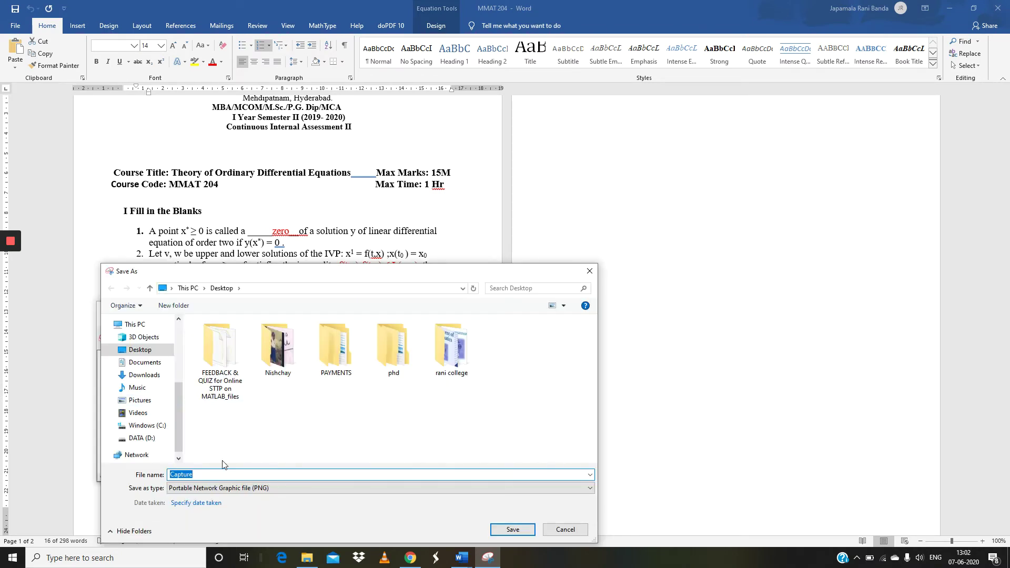
{"action": "left_click", "coordinate": [202, 474]}
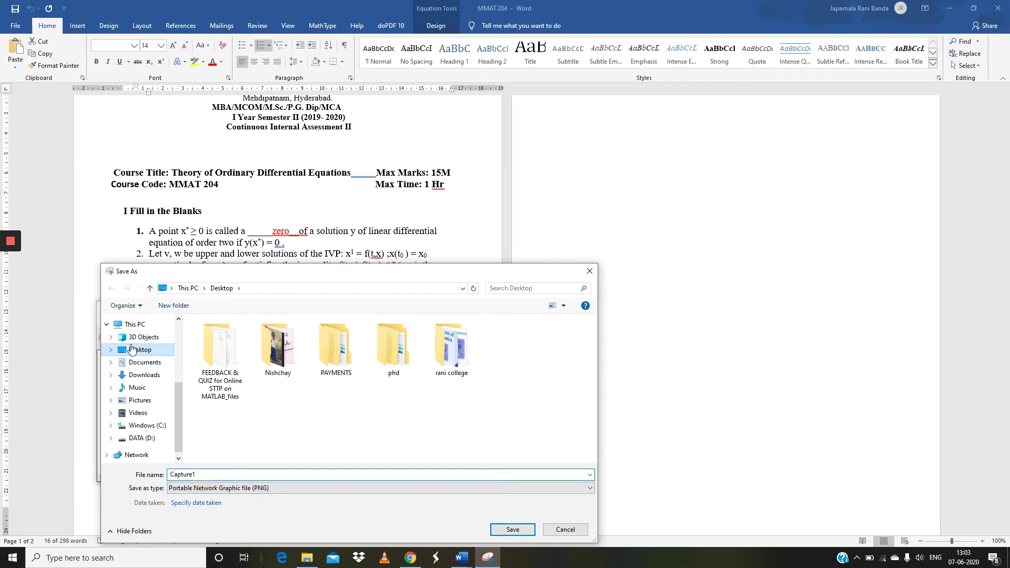
{"action": "left_click", "coordinate": [512, 529]}
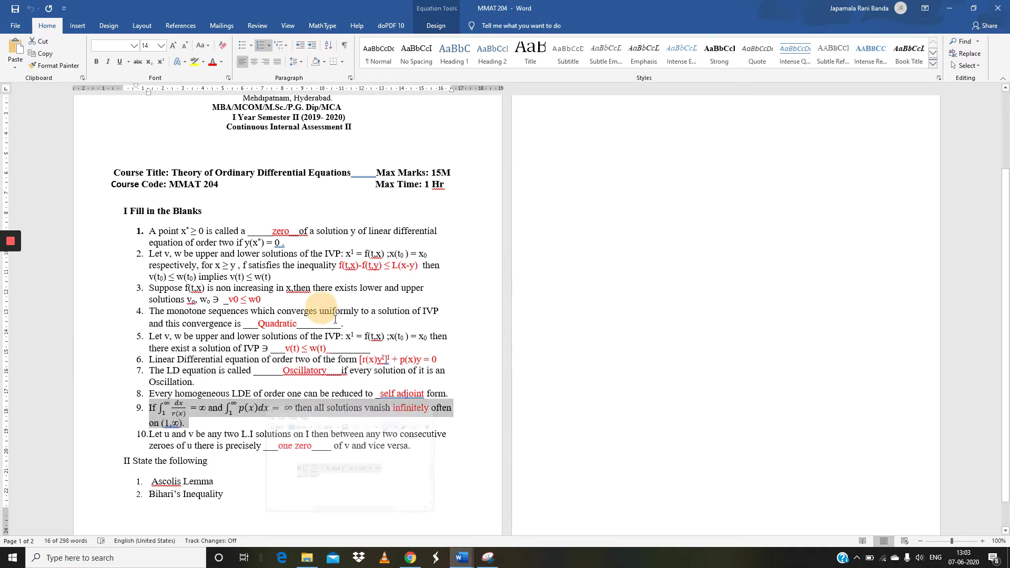
{"action": "left_click", "coordinate": [324, 309]}
Step: Switch to Google Forms and insert the Capture1 image from the Desktop into the blank multiple choice question
{"action": "left_click", "coordinate": [410, 557]}
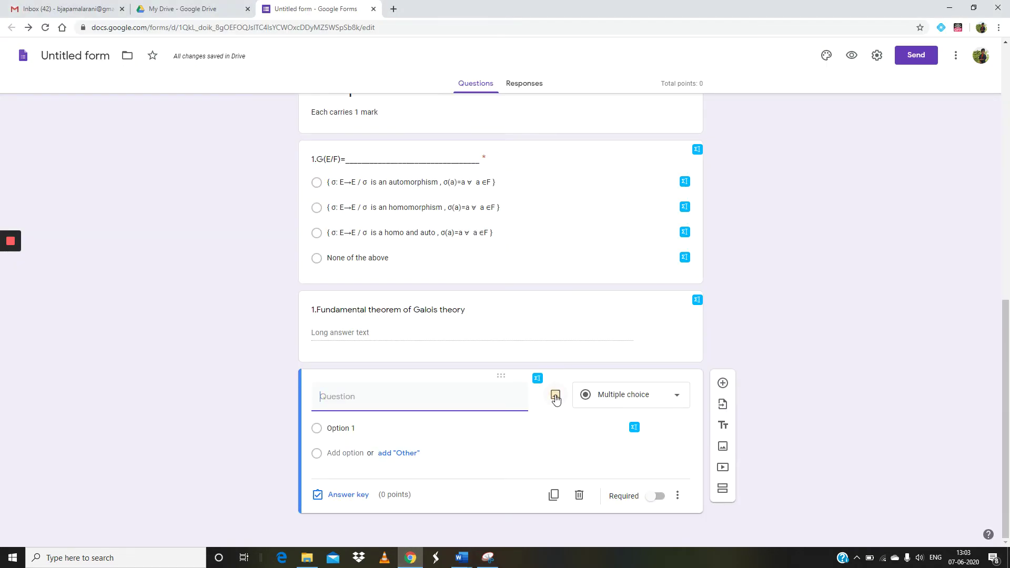
{"action": "left_click", "coordinate": [555, 399]}
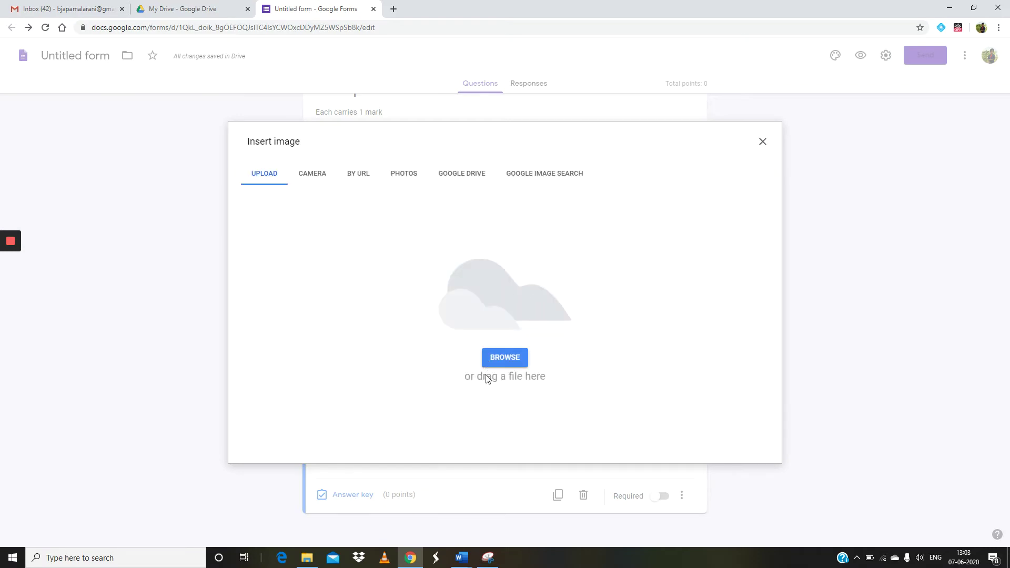
{"action": "left_click", "coordinate": [509, 358]}
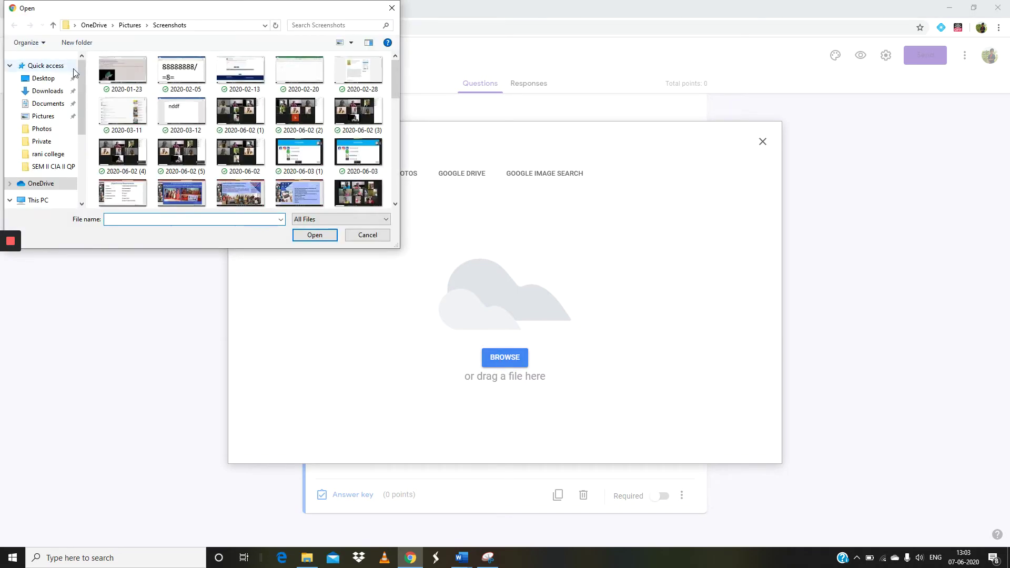
{"action": "left_click", "coordinate": [45, 79]}
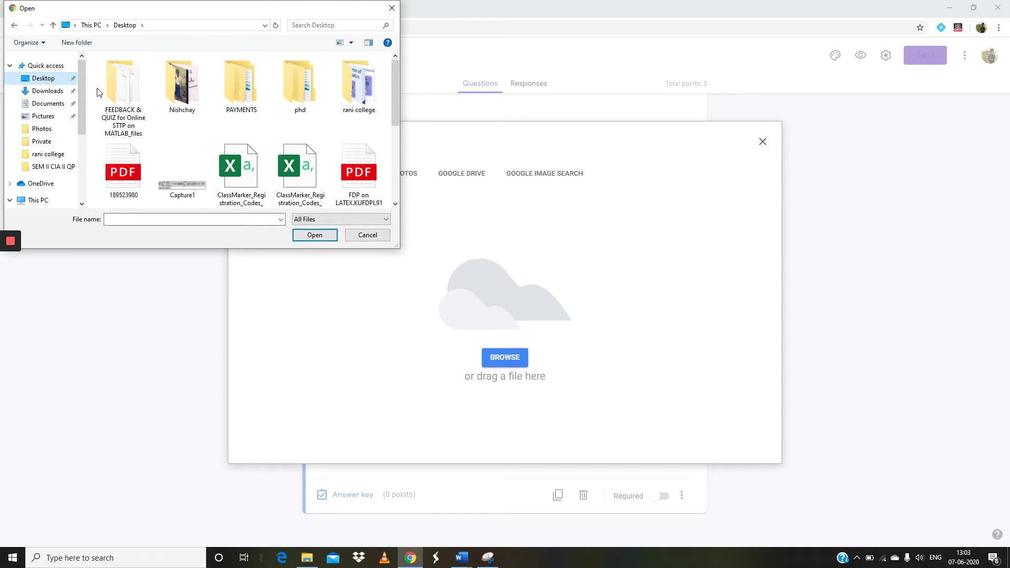
{"action": "left_click", "coordinate": [182, 195]}
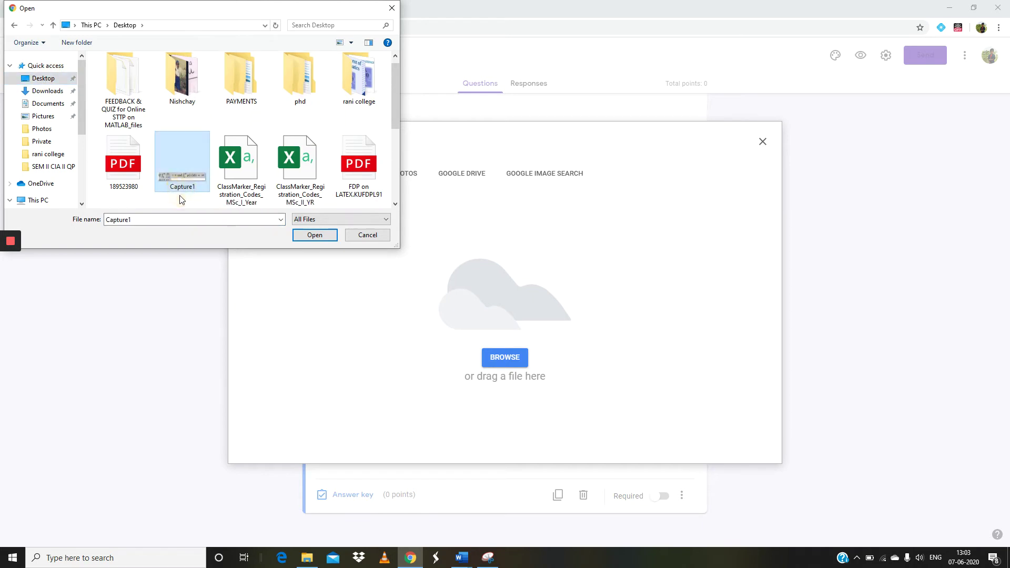
{"action": "left_click", "coordinate": [314, 234]}
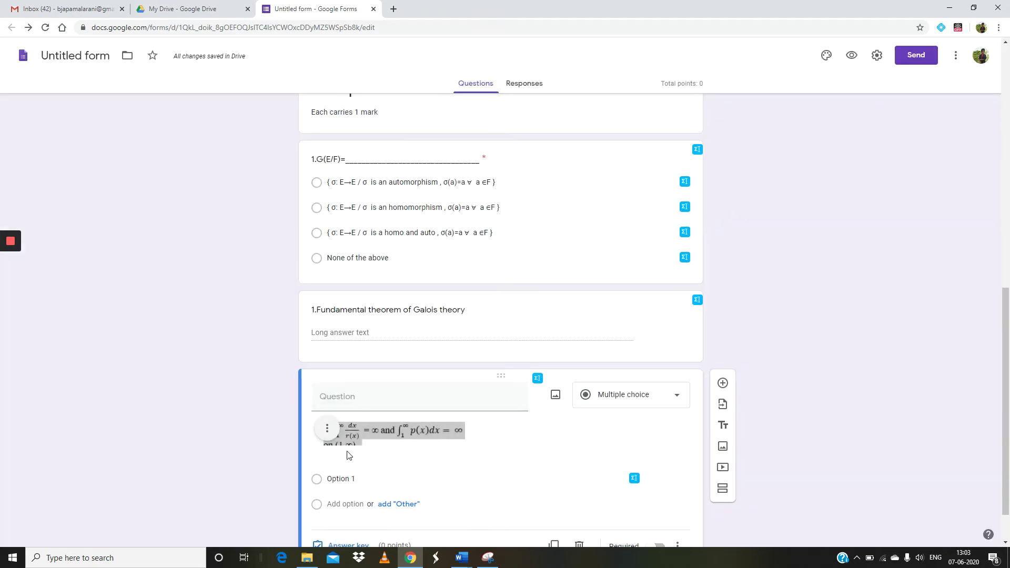
Step: Enlarge the inserted integral image to about the width of the question field
{"action": "scroll", "coordinate": [345, 425], "scroll_direction": "down", "scroll_amount": 1}
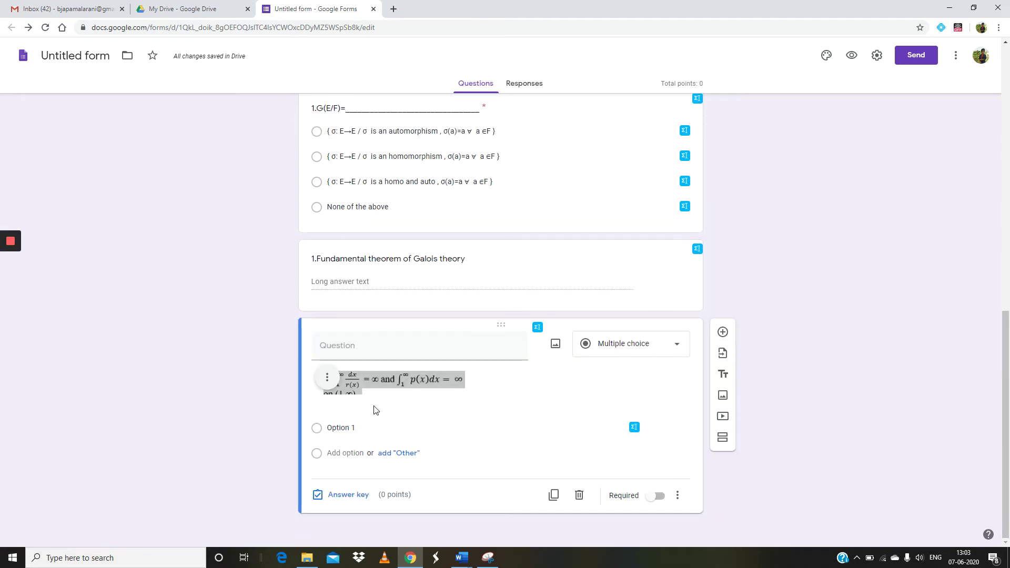
{"action": "left_click", "coordinate": [364, 392]}
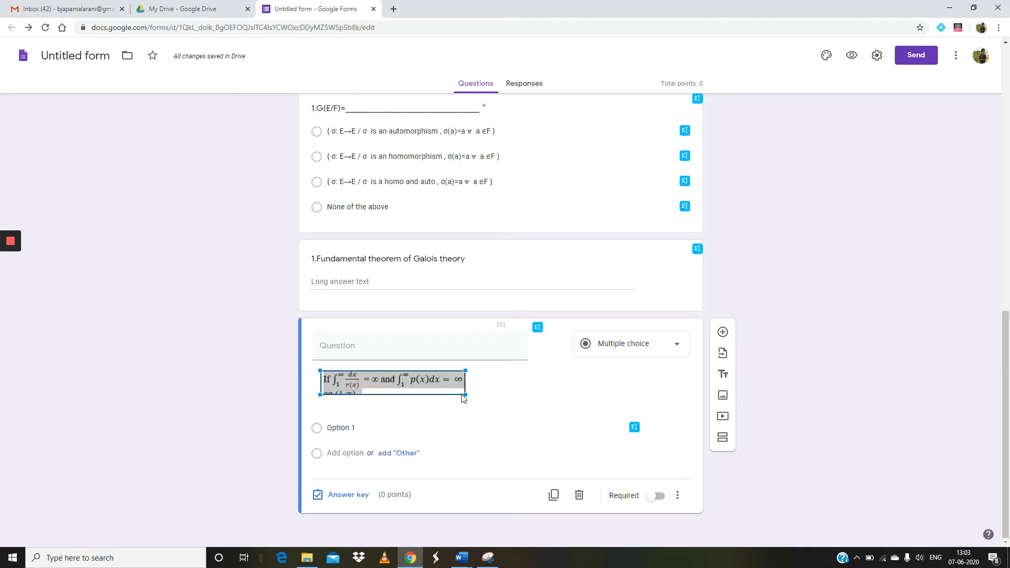
{"action": "left_click_drag", "start_coordinate": [465, 395], "coordinate": [489, 412]}
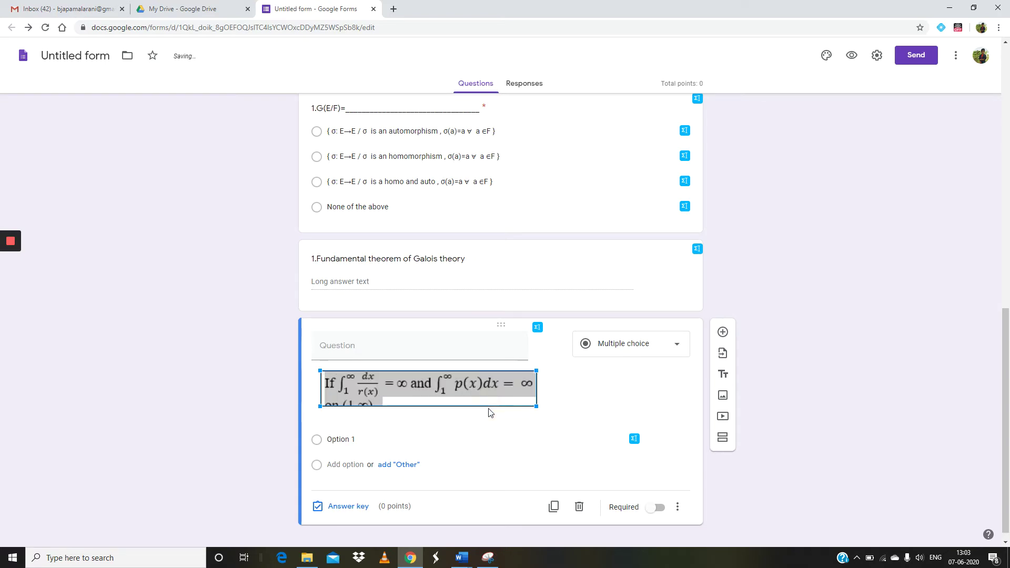
{"action": "left_click", "coordinate": [557, 408]}
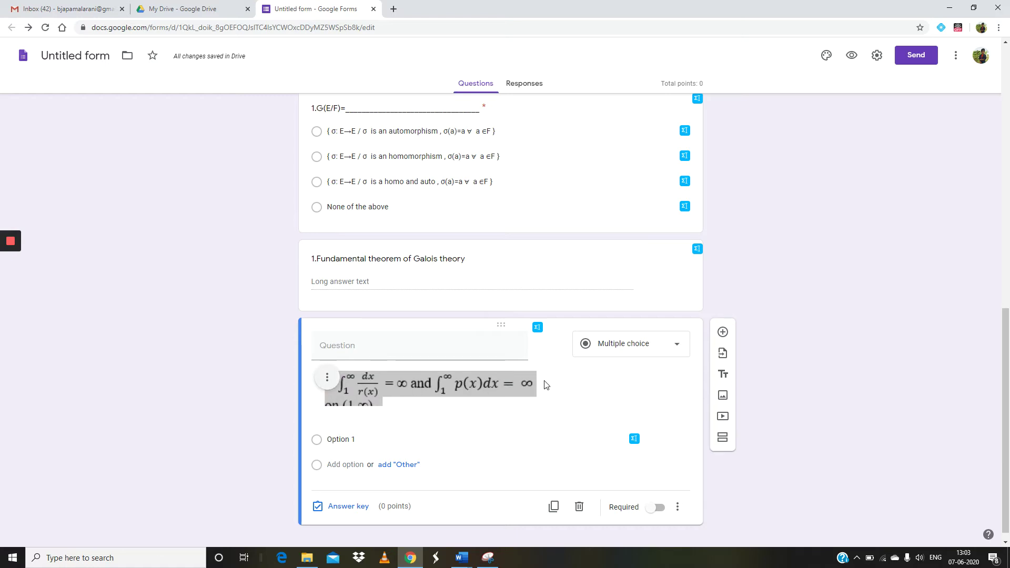
{"action": "left_click", "coordinate": [674, 352]}
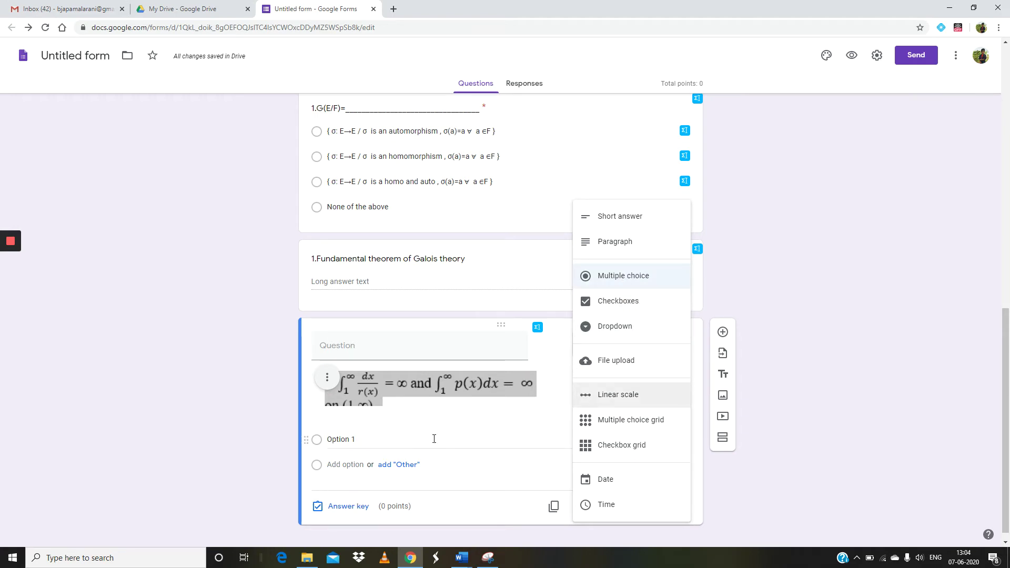
{"action": "left_click", "coordinate": [403, 439]}
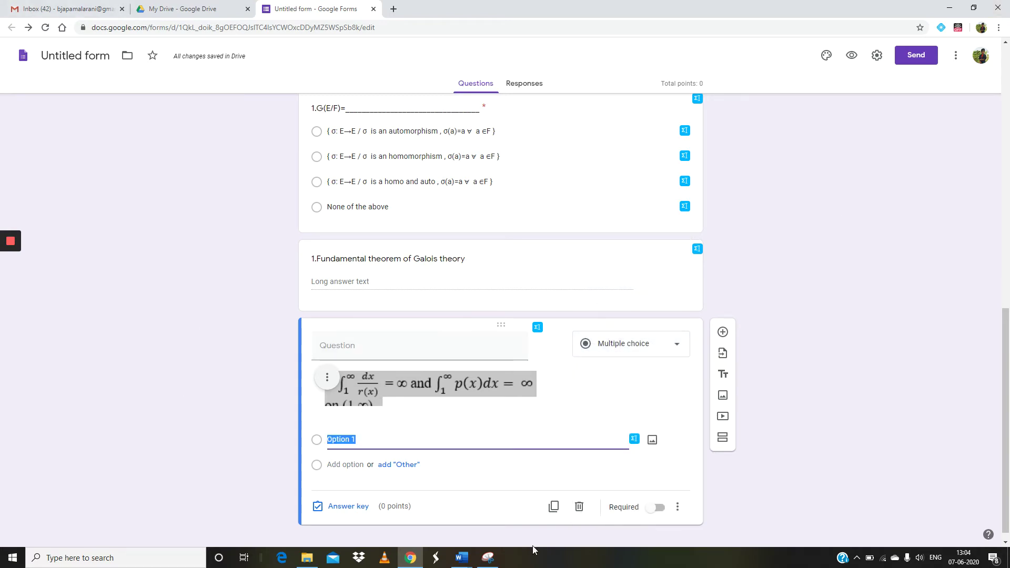
{"action": "scroll", "coordinate": [497, 435], "scroll_direction": "up", "scroll_amount": 15}
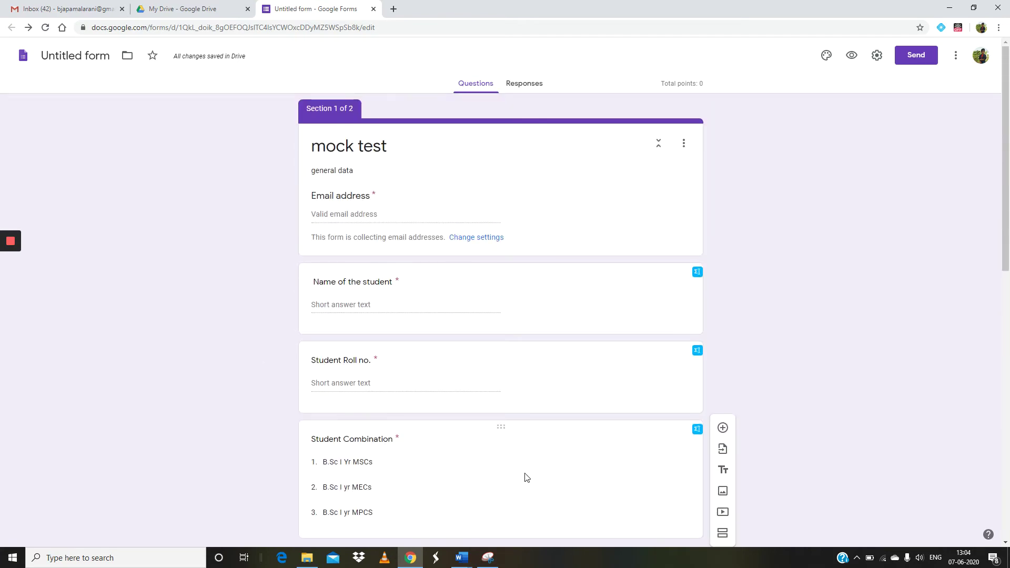
Step: Set the answer key of the G(E/F) question to the automorphism option and give it 1 point
{"action": "scroll", "coordinate": [526, 477], "scroll_direction": "down", "scroll_amount": 8}
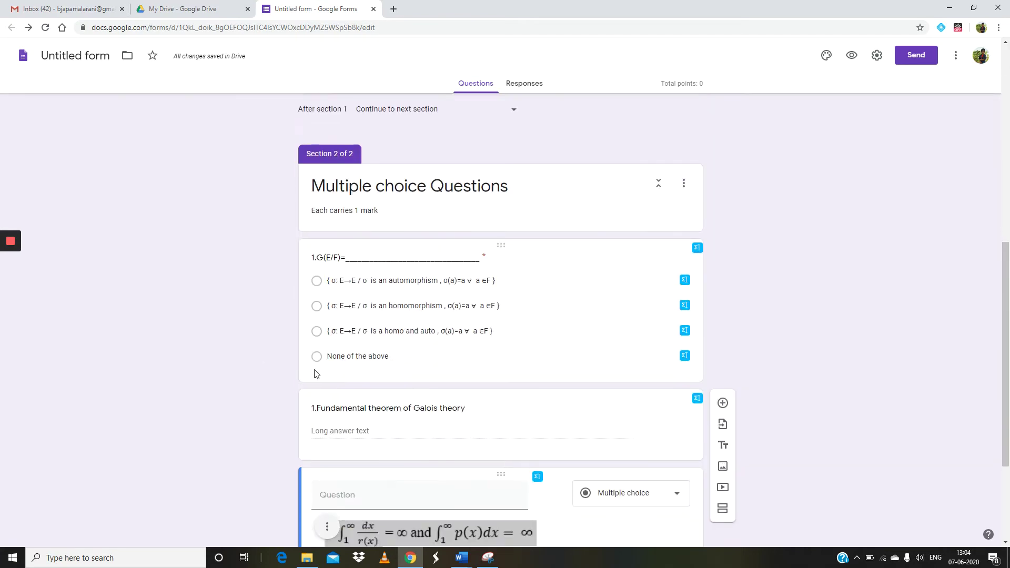
{"action": "scroll", "coordinate": [382, 333], "scroll_direction": "down", "scroll_amount": 3}
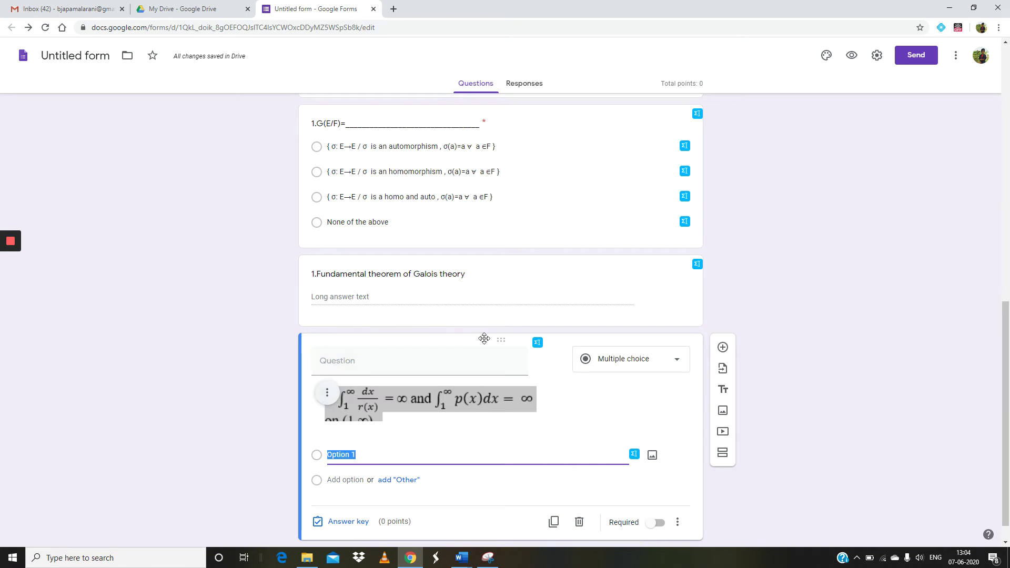
{"action": "scroll", "coordinate": [398, 390], "scroll_direction": "up", "scroll_amount": 3}
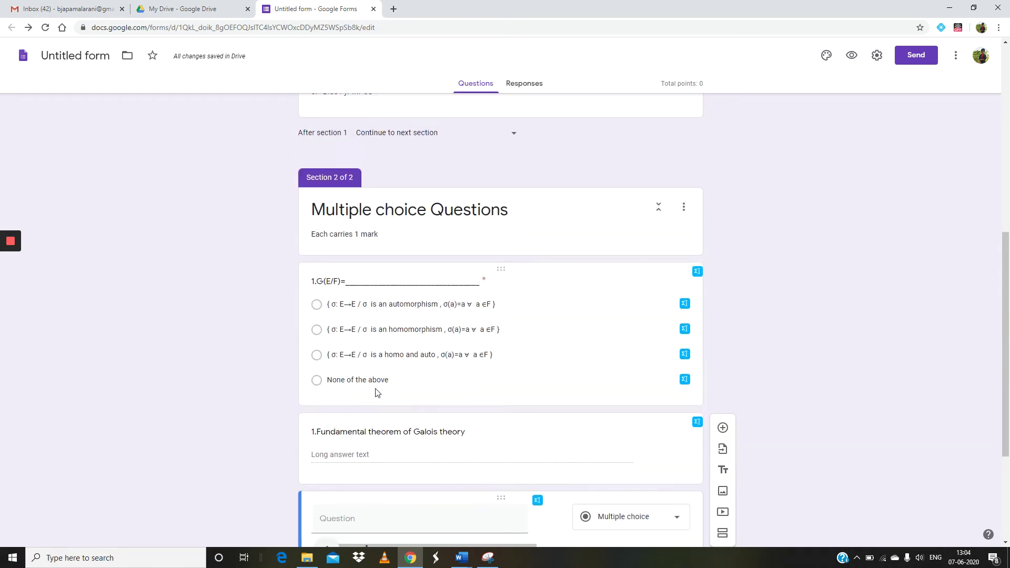
{"action": "left_click", "coordinate": [401, 386]}
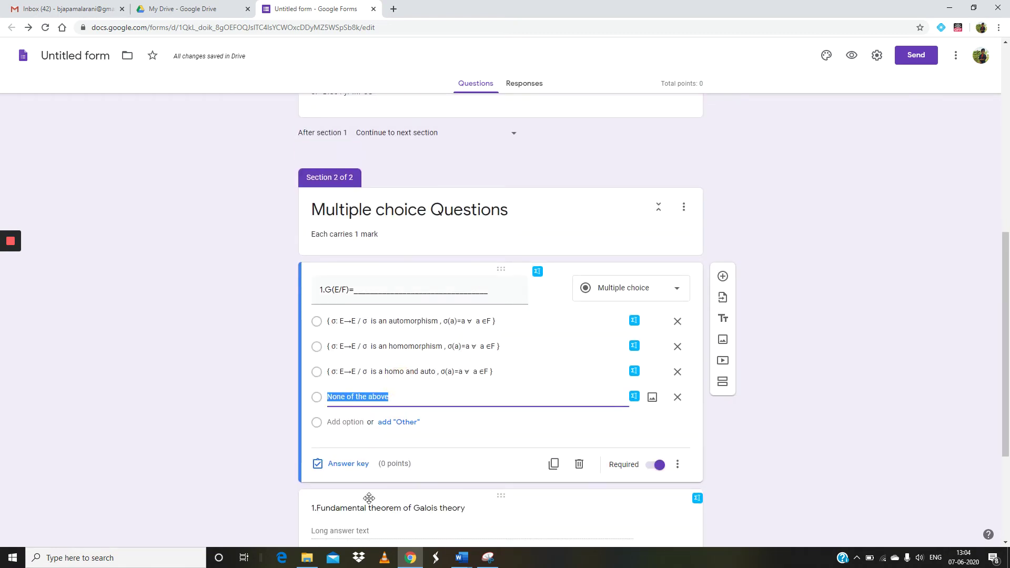
{"action": "left_click", "coordinate": [336, 295]}
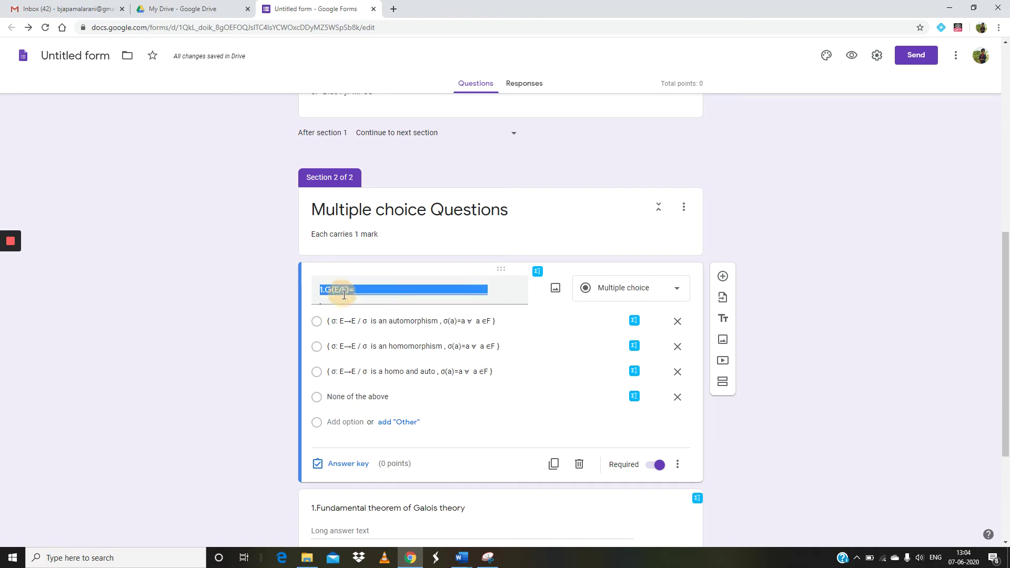
{"action": "left_click", "coordinate": [354, 465]}
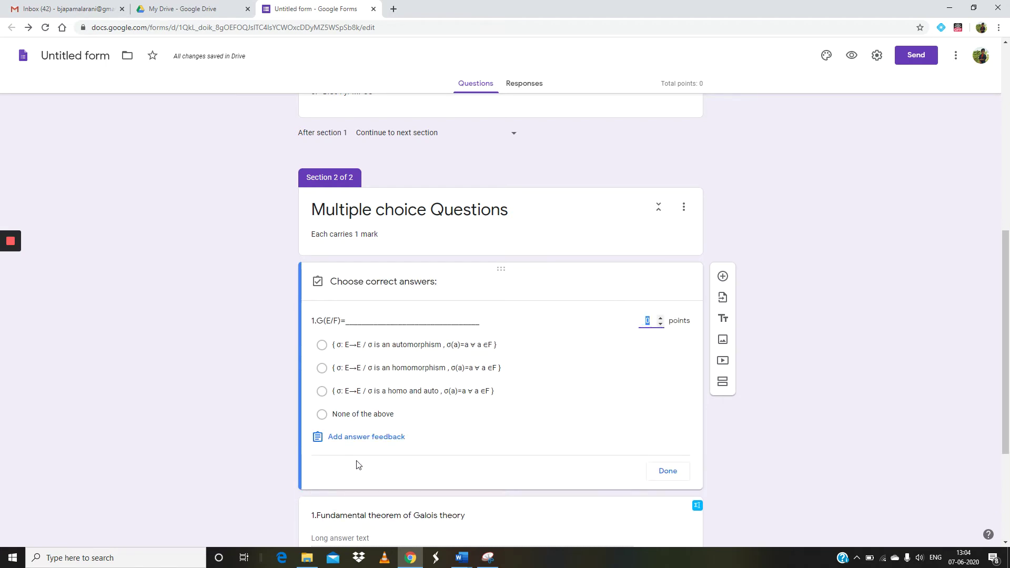
{"action": "left_click", "coordinate": [322, 346]}
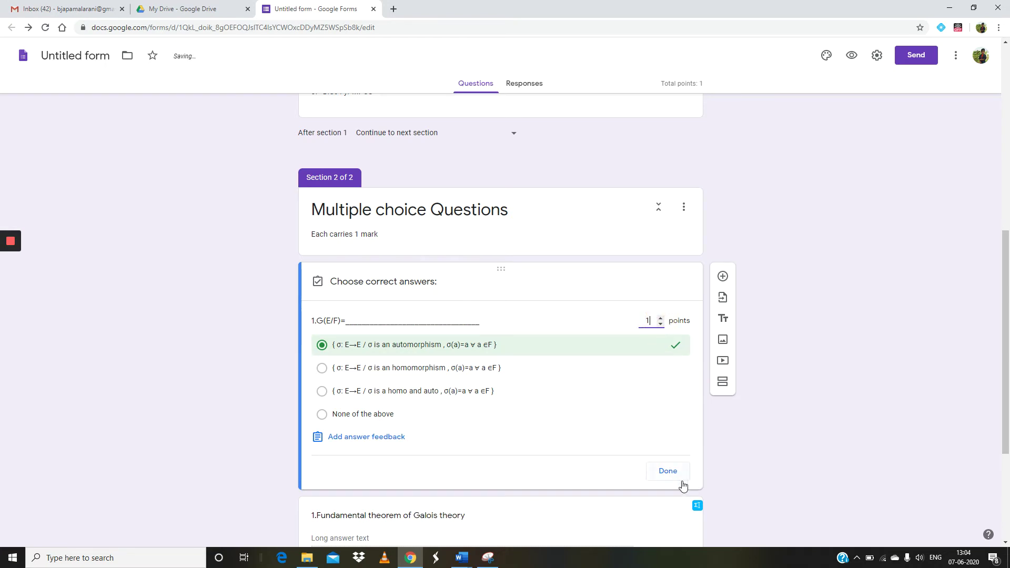
{"action": "left_click", "coordinate": [667, 471]}
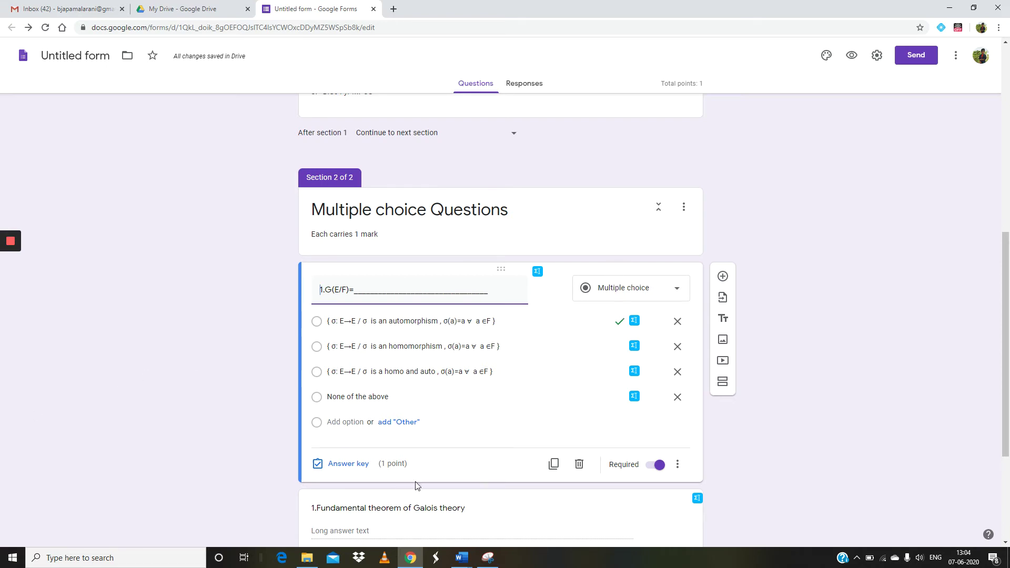
Step: Add a new multiple choice question below the integral image question
{"action": "scroll", "coordinate": [550, 453], "scroll_direction": "down", "scroll_amount": 3}
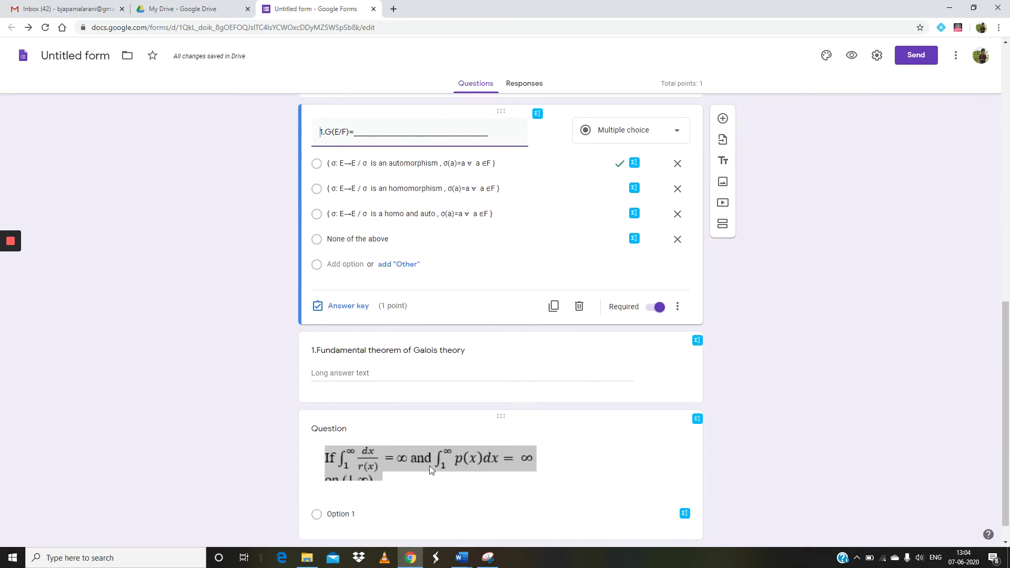
{"action": "scroll", "coordinate": [417, 389], "scroll_direction": "down", "scroll_amount": 1}
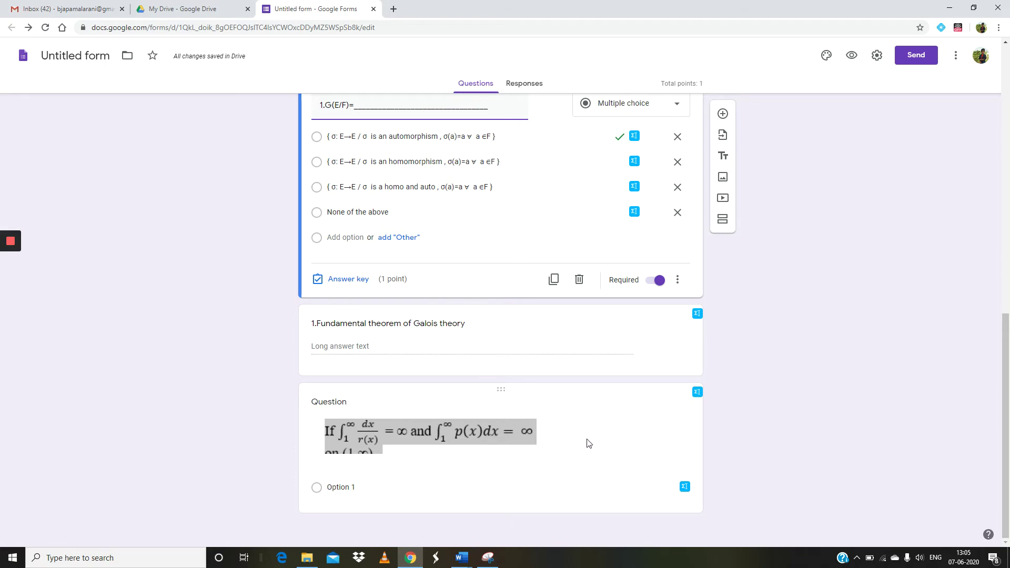
{"action": "left_click", "coordinate": [673, 421]}
{"action": "left_click", "coordinate": [722, 323]}
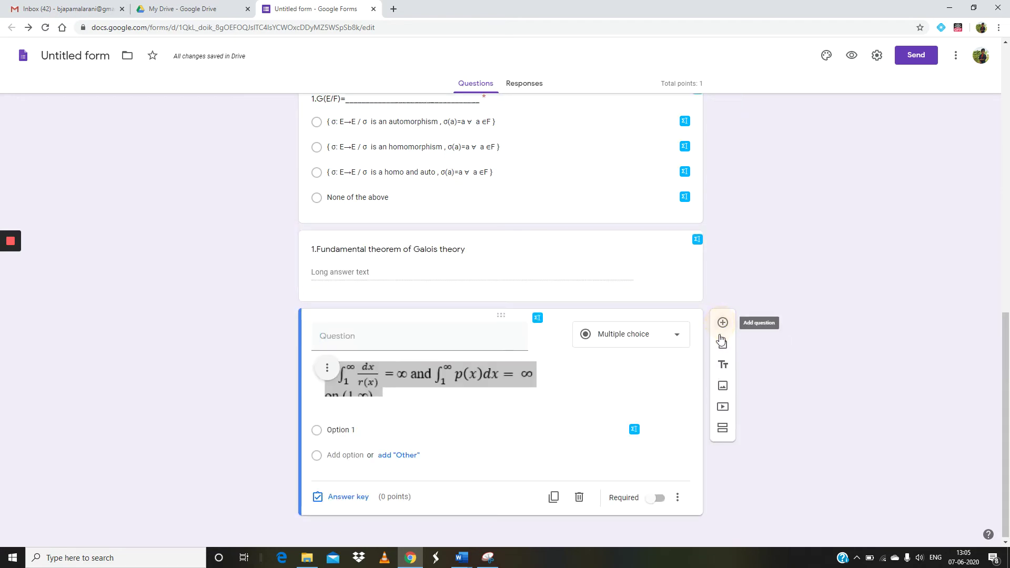
Step: Copy the linear factors statement of question 3 from the MMAT201 key Word document into the new question's title in Google Forms
{"action": "mouse_move", "coordinate": [463, 564]}
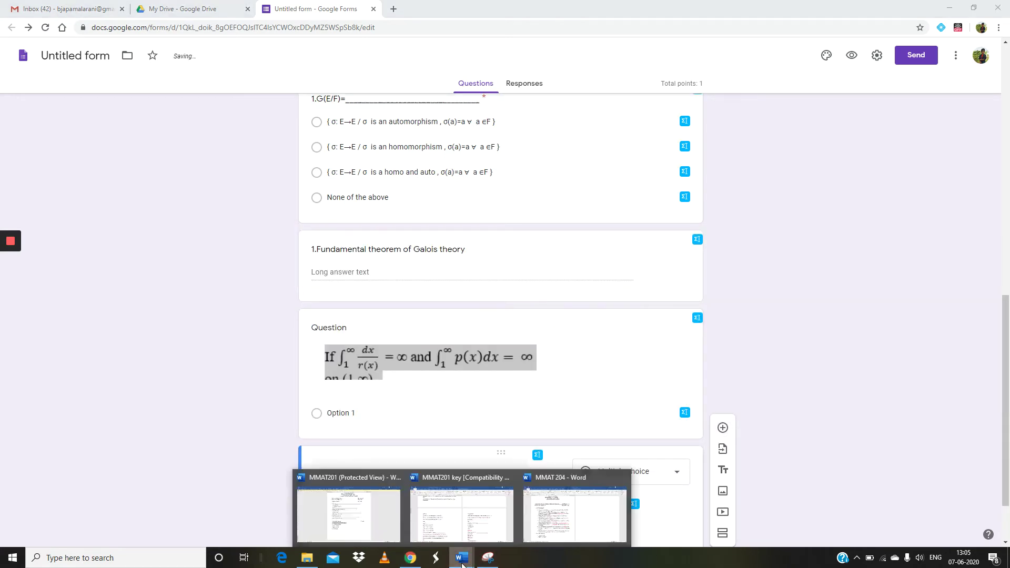
{"action": "left_click", "coordinate": [439, 531]}
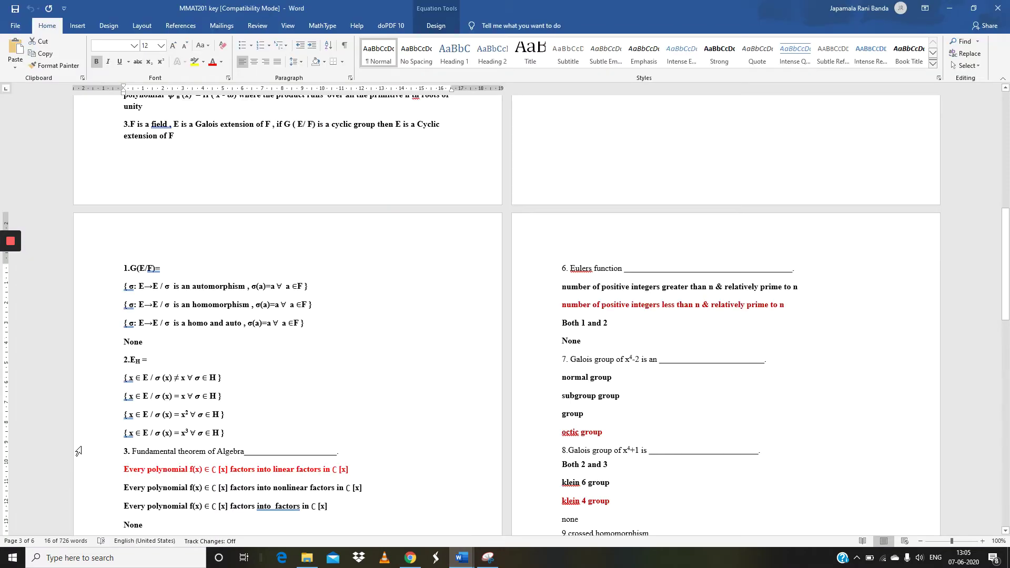
{"action": "scroll", "coordinate": [102, 467], "scroll_direction": "down", "scroll_amount": 2}
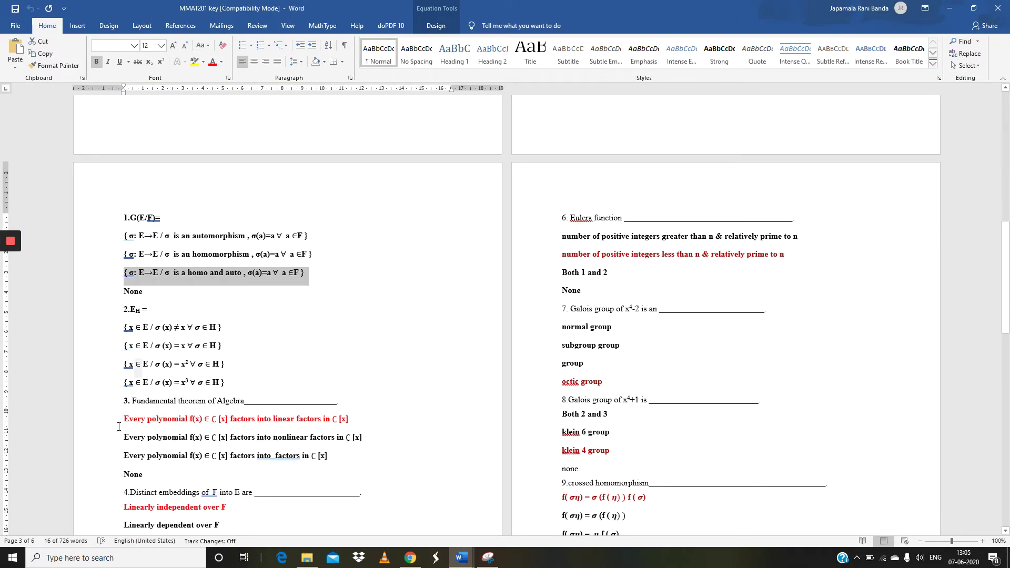
{"action": "left_click_drag", "start_coordinate": [123, 420], "coordinate": [366, 422]}
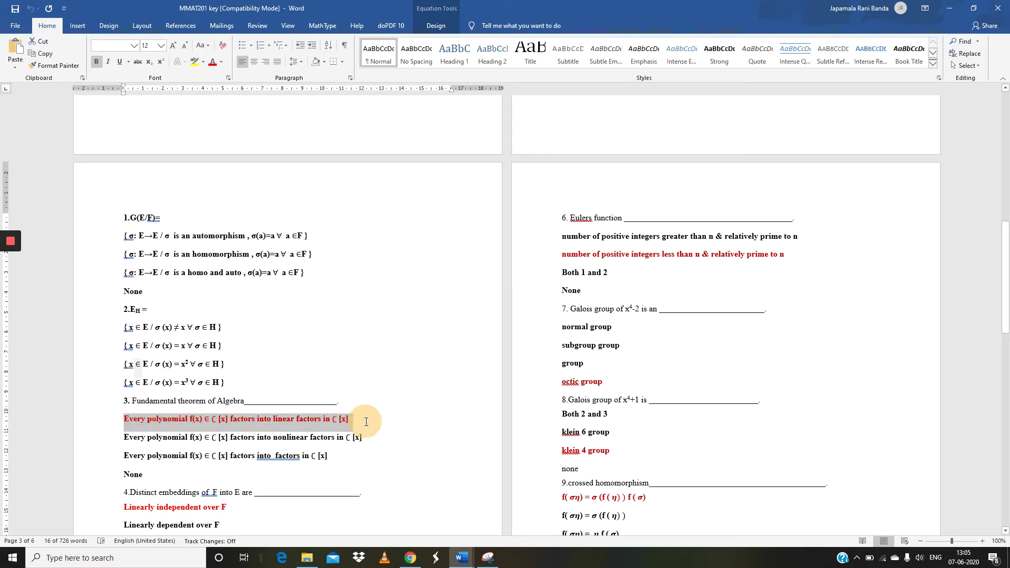
{"action": "right_click", "coordinate": [334, 434]}
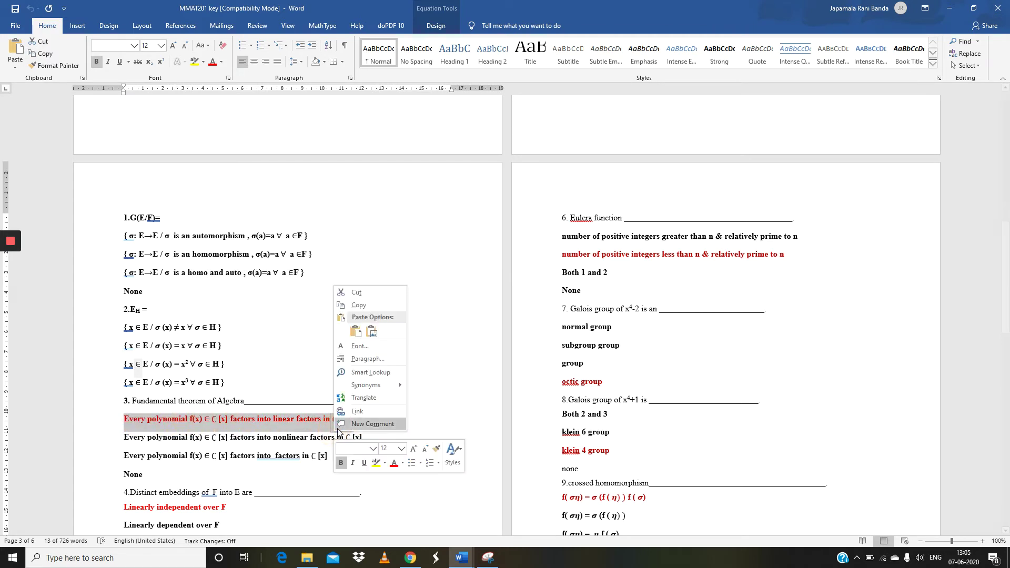
{"action": "left_click", "coordinate": [359, 305]}
{"action": "left_click", "coordinate": [410, 557]}
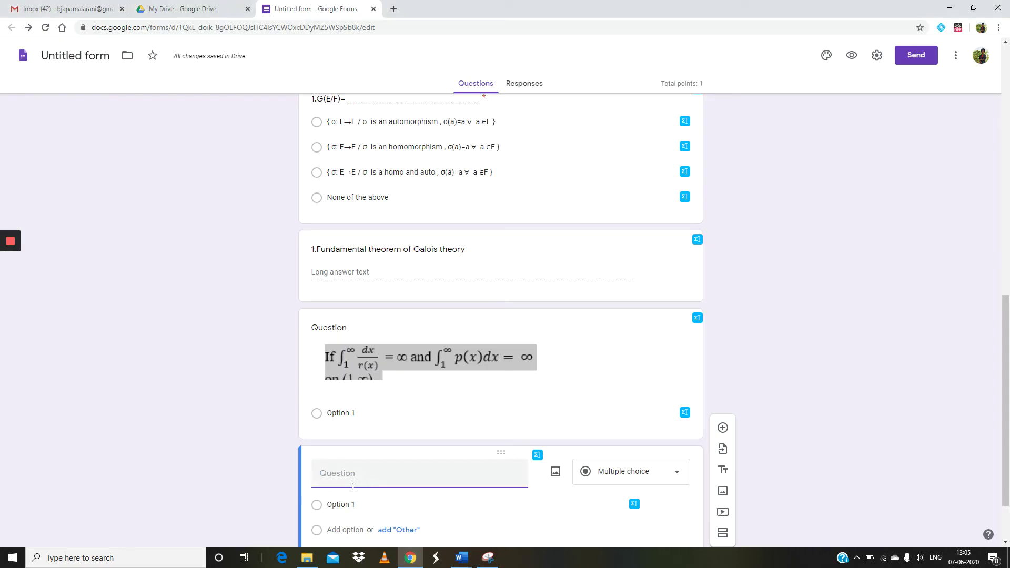
{"action": "right_click", "coordinate": [345, 478]}
{"action": "left_click", "coordinate": [368, 383]}
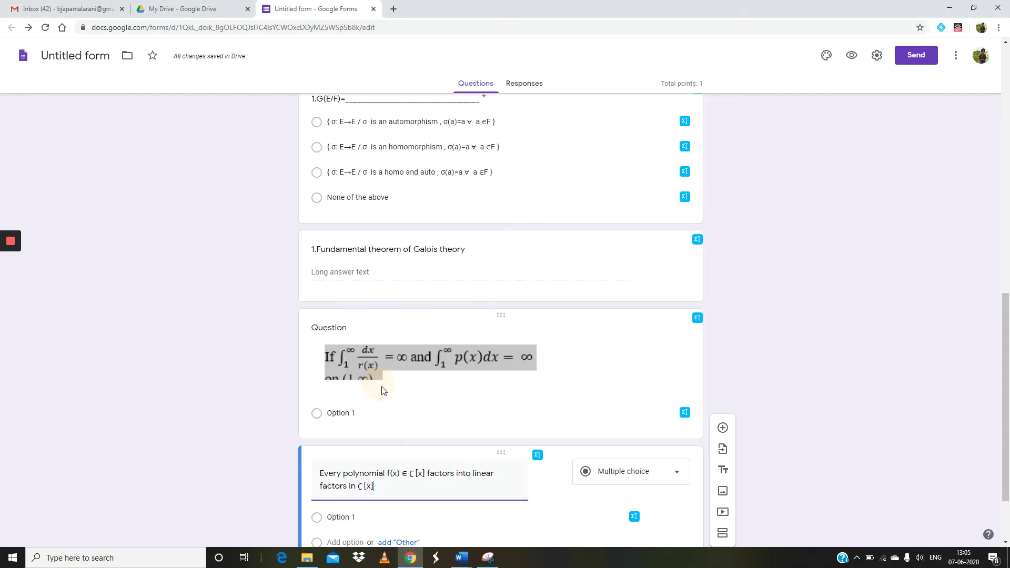
Step: Replace the new question's title with "Fundamental theorem of Algebra" and its blank, copied from question 3 of the MMAT201 key Word document
{"action": "scroll", "coordinate": [413, 498], "scroll_direction": "down", "scroll_amount": 2}
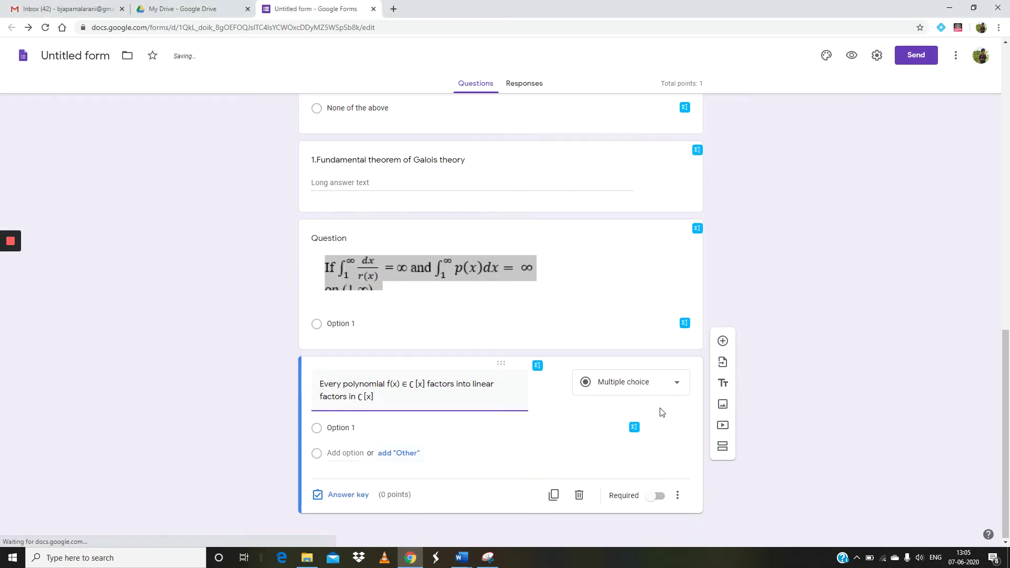
{"action": "left_click", "coordinate": [340, 431]}
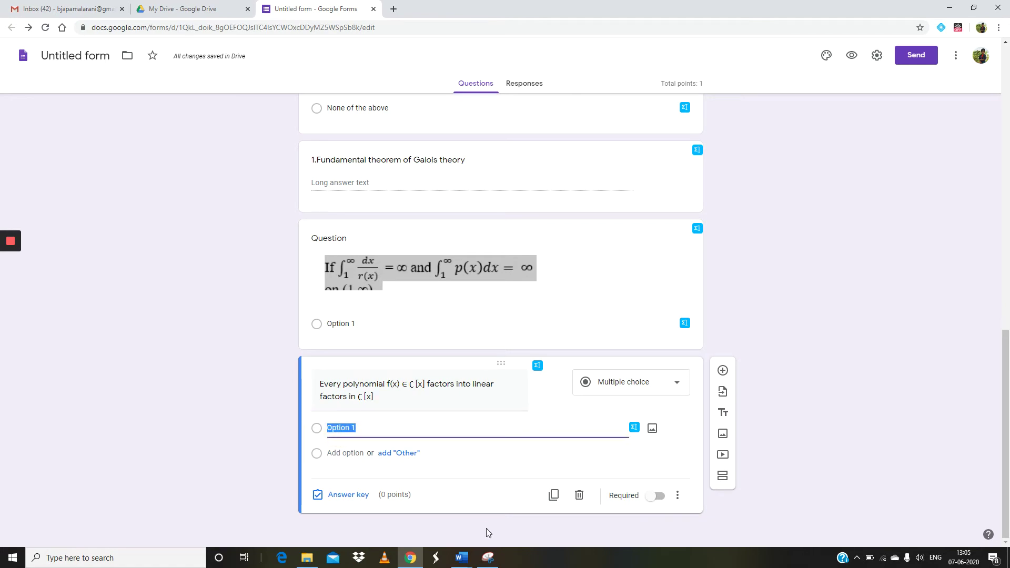
{"action": "mouse_move", "coordinate": [467, 555]}
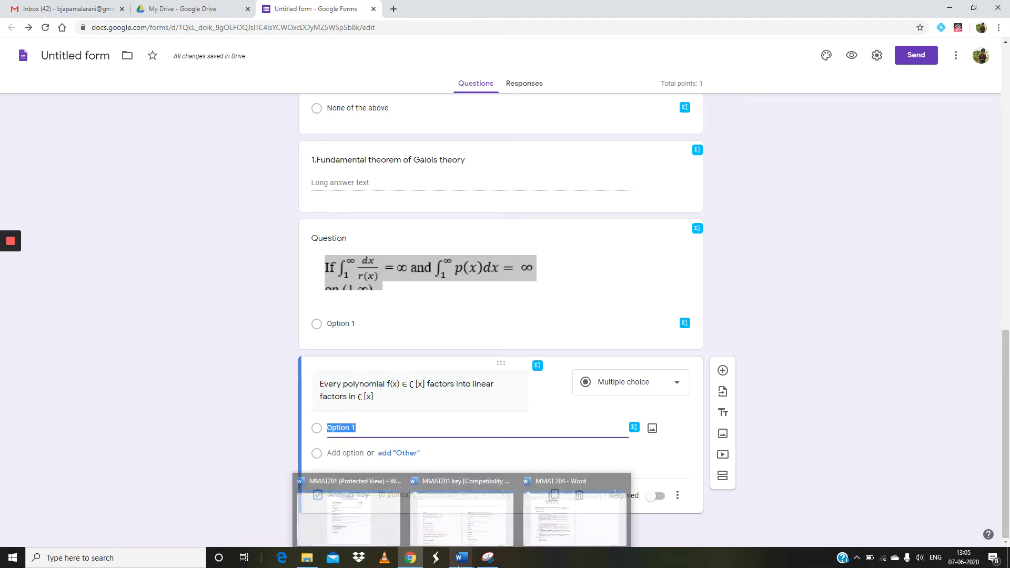
{"action": "left_click", "coordinate": [485, 510]}
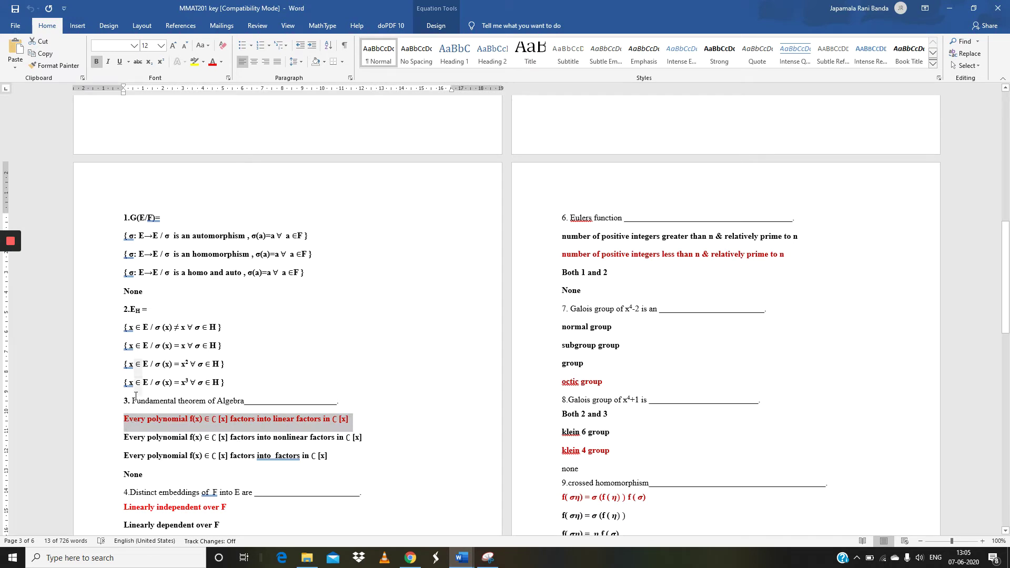
{"action": "left_click_drag", "start_coordinate": [133, 399], "coordinate": [319, 409]}
{"action": "right_click", "coordinate": [319, 409]}
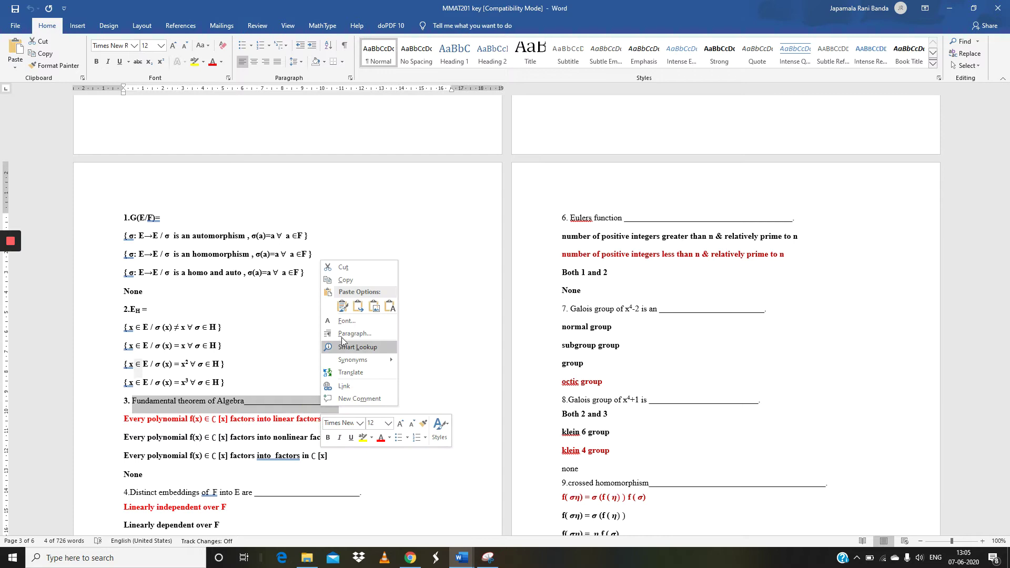
{"action": "left_click", "coordinate": [347, 280]}
{"action": "key", "text": "alt+Tab"}
{"action": "left_click", "coordinate": [365, 432]}
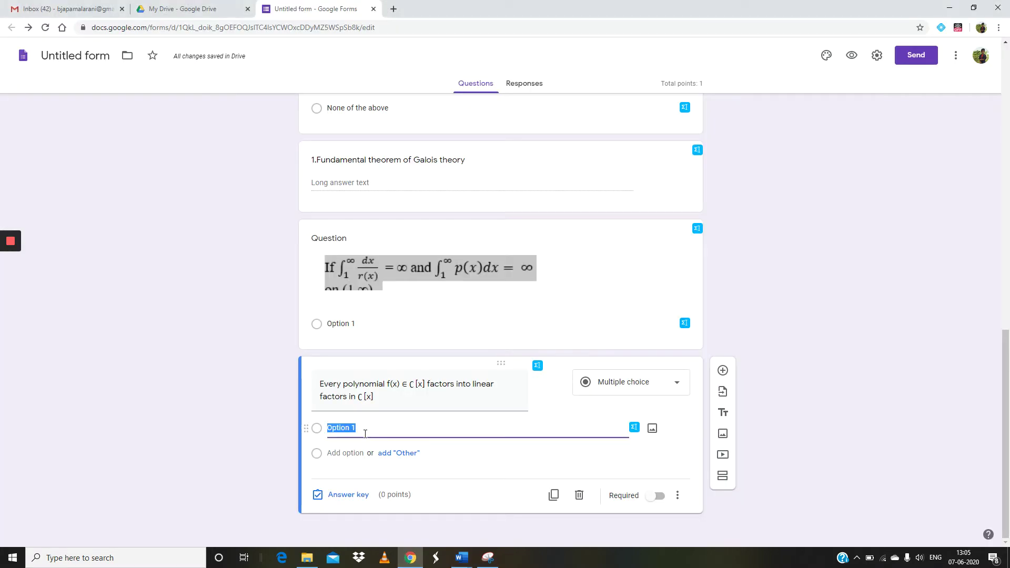
{"action": "left_click_drag", "start_coordinate": [320, 386], "coordinate": [379, 394]}
{"action": "key", "text": "BackSpace"}
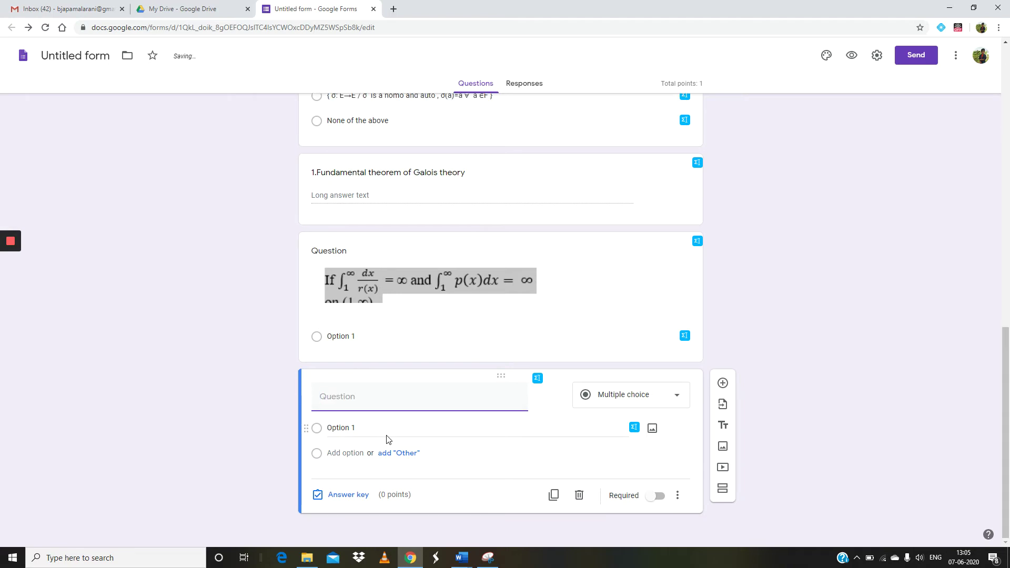
{"action": "key", "text": "ctrl+v"}
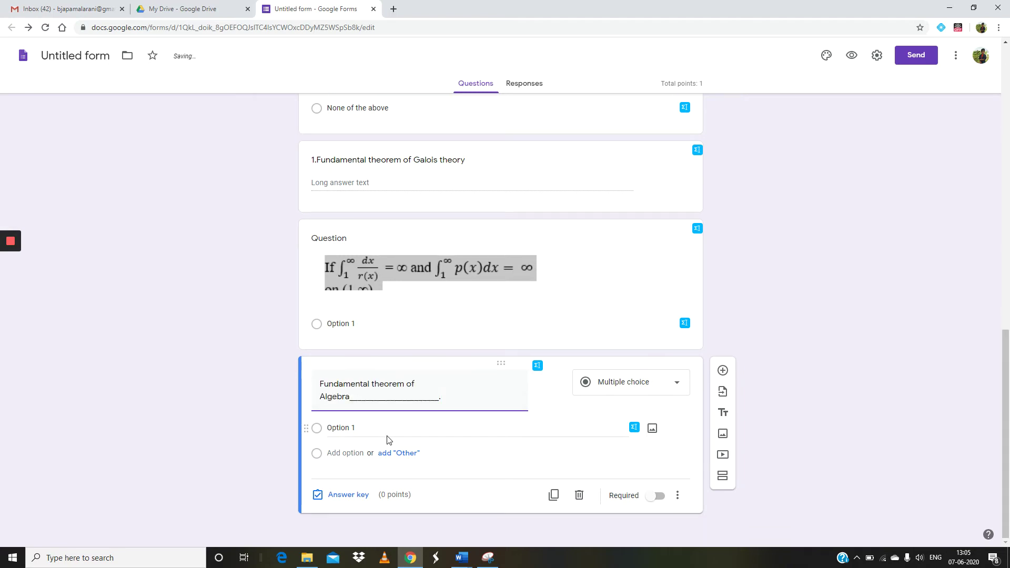
Step: Fill the first option with "Every polynomial f(x) ∈ C [x] factors into linear factors in C [x]", copied from the MMAT201 key Word document
{"action": "left_click", "coordinate": [352, 427]}
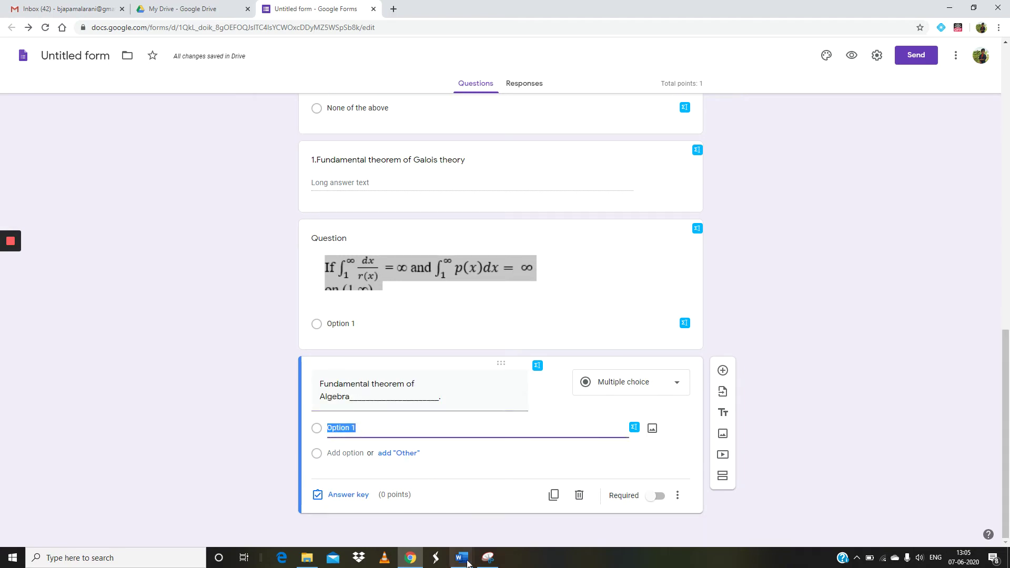
{"action": "mouse_move", "coordinate": [462, 557]}
{"action": "left_click", "coordinate": [428, 526]}
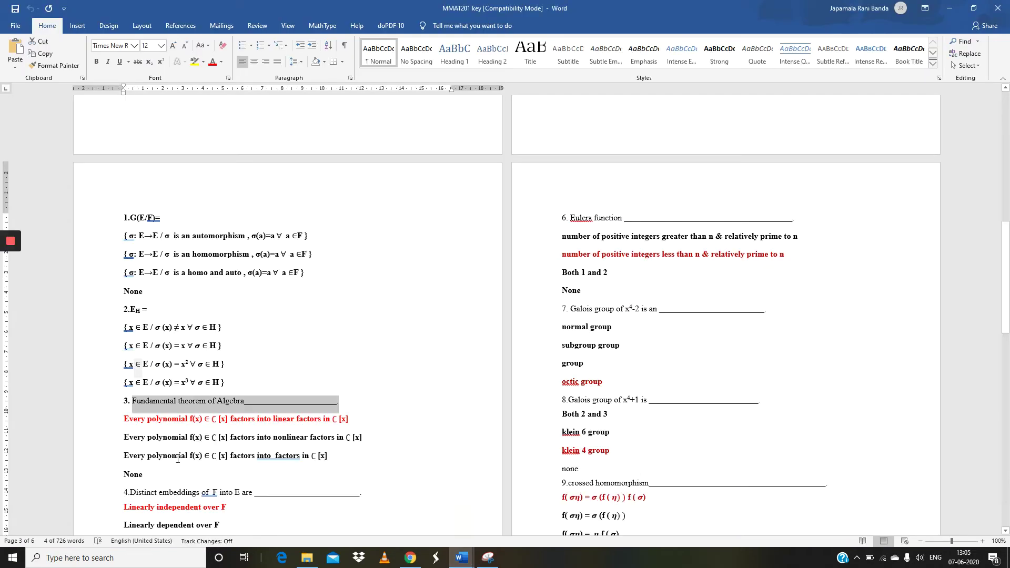
{"action": "left_click_drag", "start_coordinate": [122, 419], "coordinate": [348, 423]}
{"action": "right_click", "coordinate": [343, 424]}
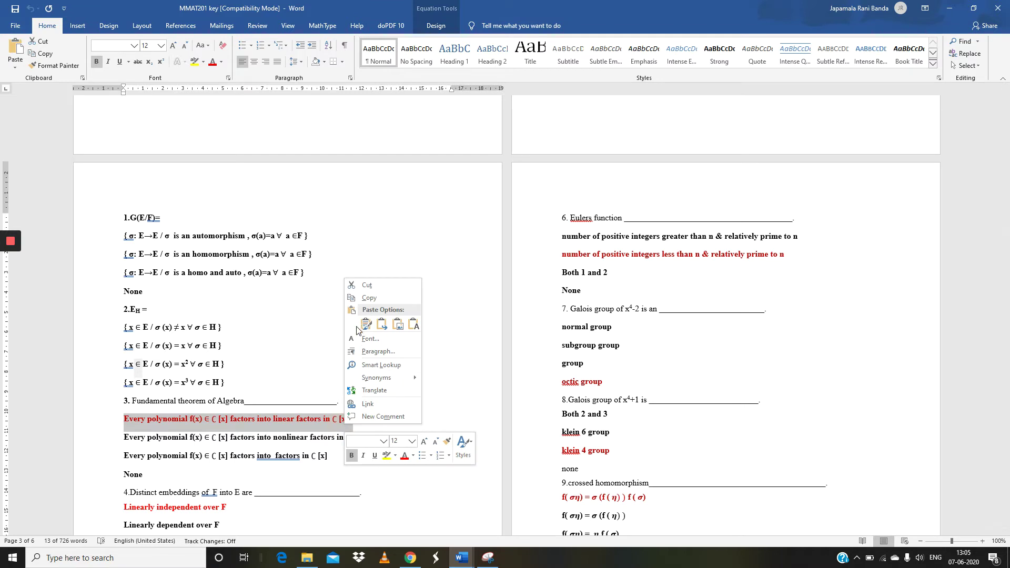
{"action": "left_click", "coordinate": [363, 298]}
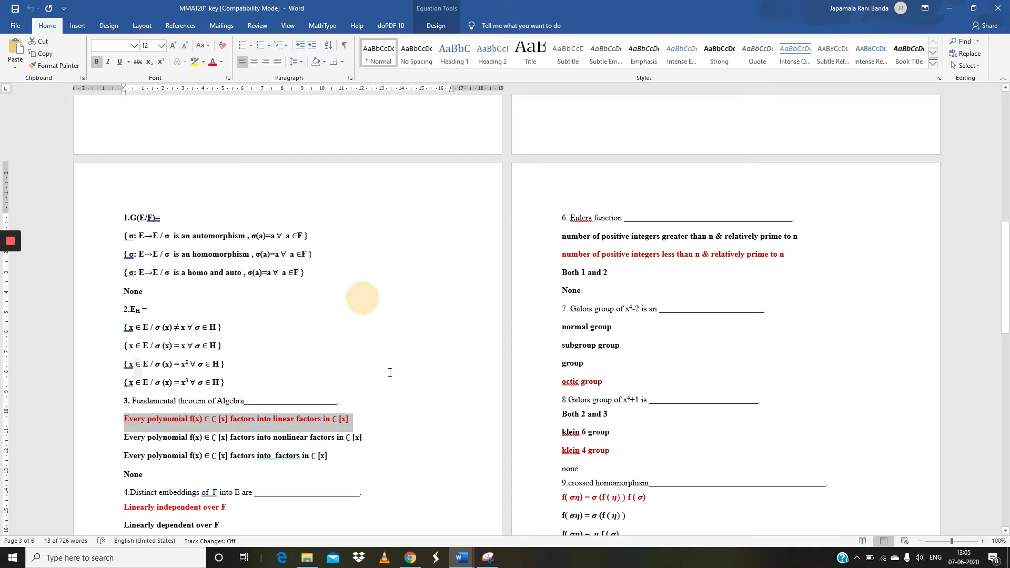
{"action": "left_click", "coordinate": [410, 557]}
{"action": "right_click", "coordinate": [347, 429]}
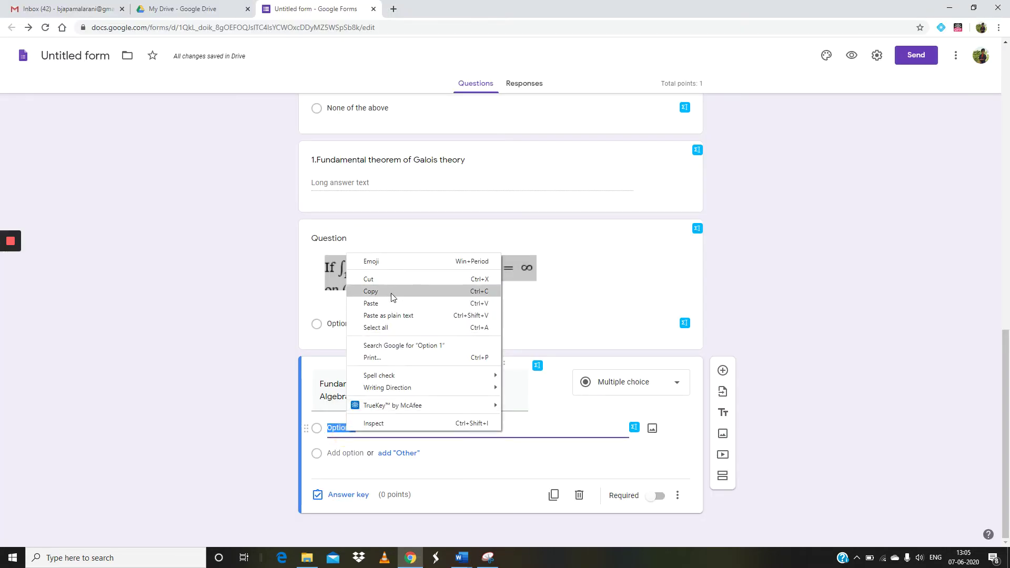
{"action": "left_click", "coordinate": [383, 305]}
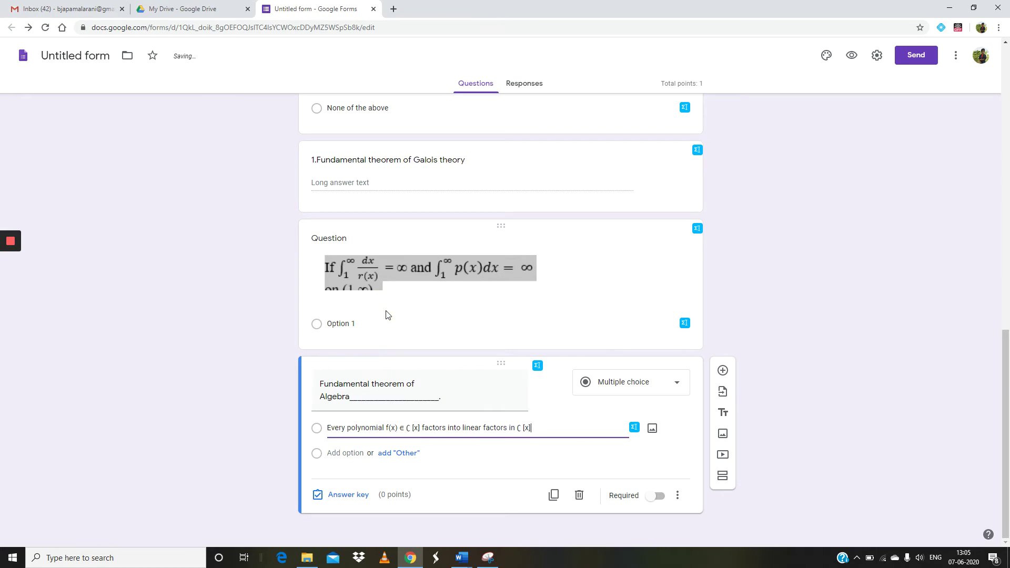
Step: Try to fill an added "Other" option of the algebra question with the nonlinear factors statement copied from the MMAT201 key Word document
{"action": "left_click", "coordinate": [397, 454]}
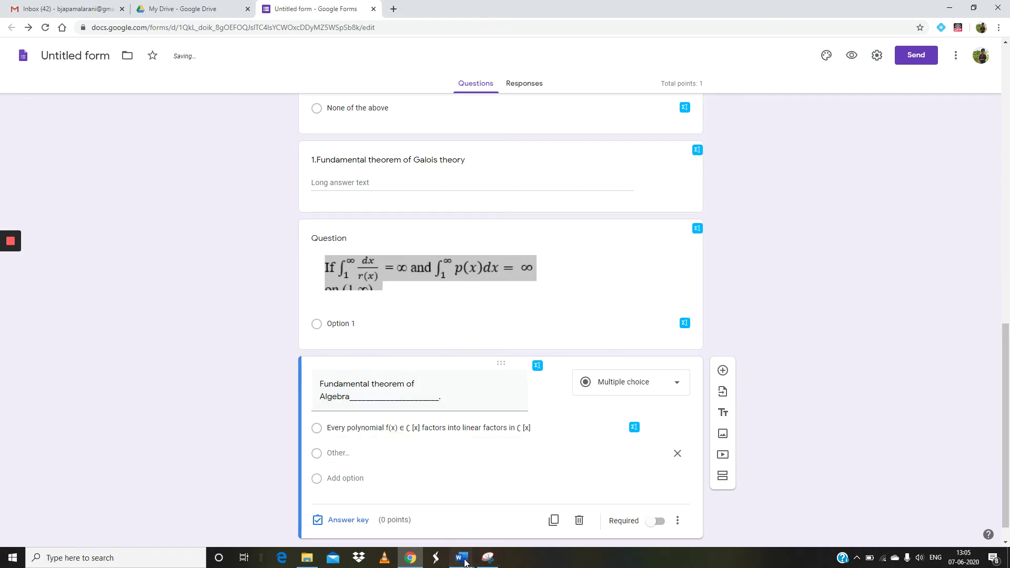
{"action": "mouse_move", "coordinate": [464, 562]}
{"action": "left_click", "coordinate": [484, 520]}
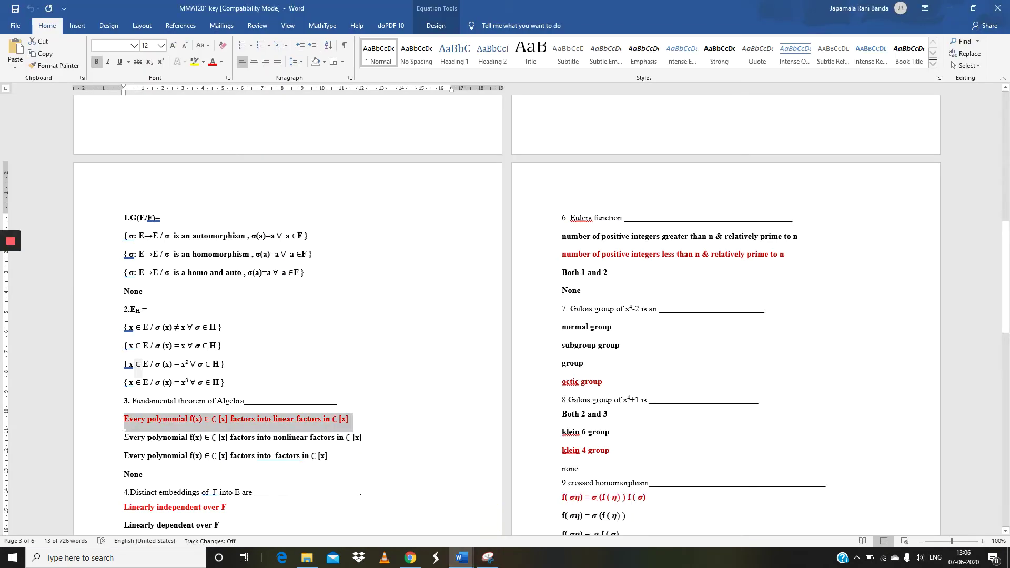
{"action": "left_click_drag", "start_coordinate": [125, 435], "coordinate": [361, 440]}
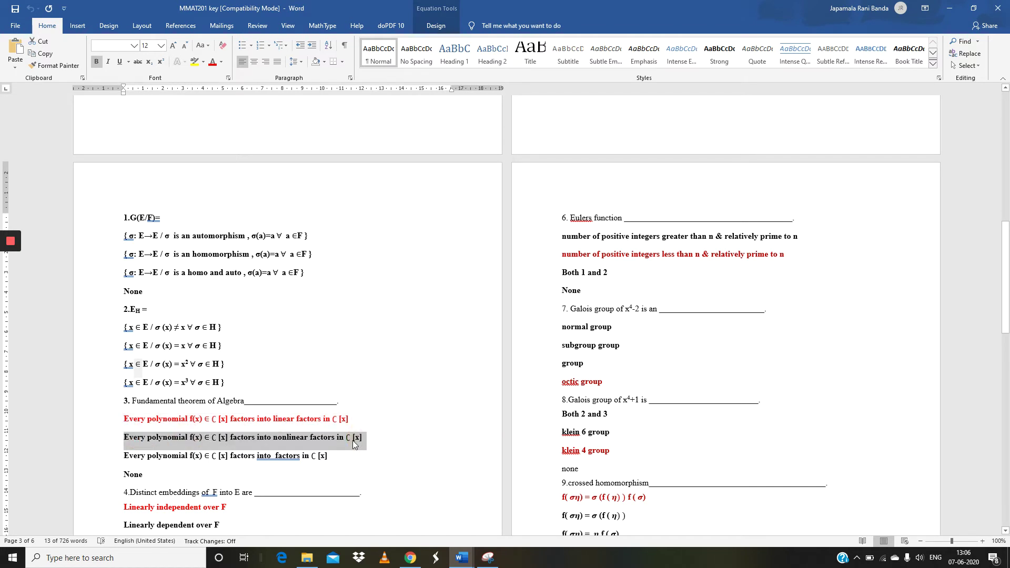
{"action": "right_click", "coordinate": [352, 446]}
{"action": "left_click", "coordinate": [383, 315]}
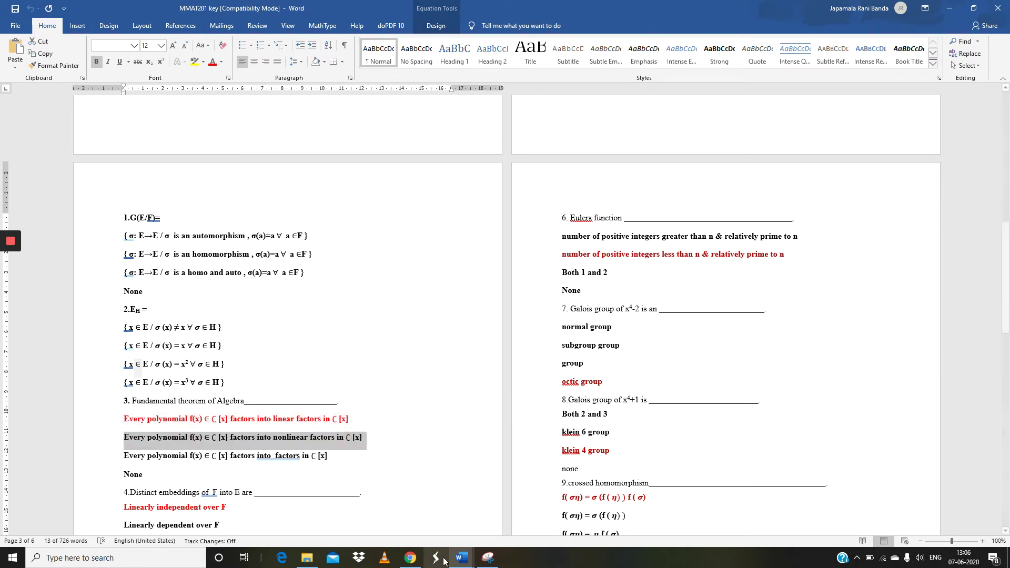
{"action": "left_click", "coordinate": [410, 558]}
{"action": "right_click", "coordinate": [331, 451]}
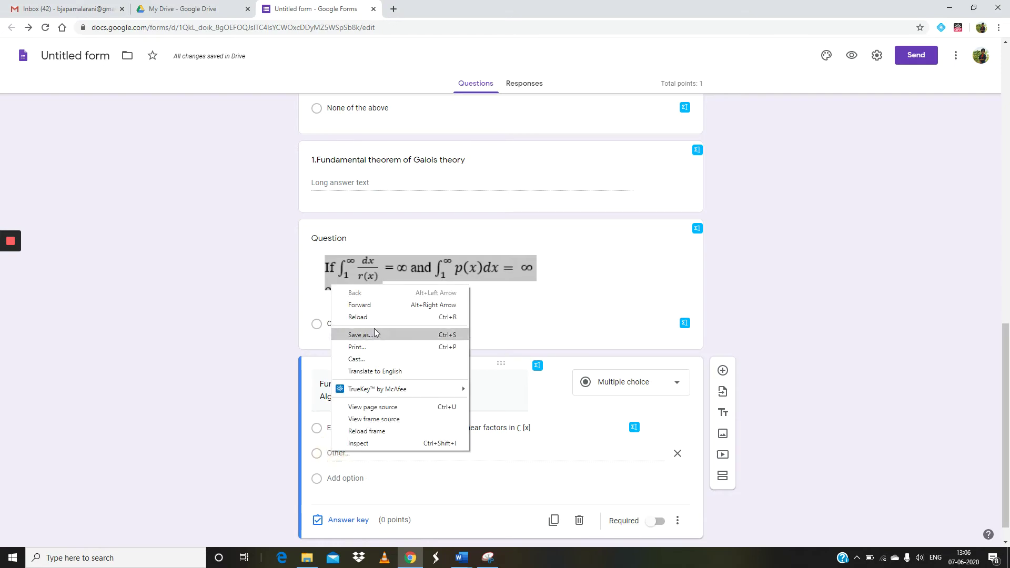
{"action": "right_click", "coordinate": [343, 454]}
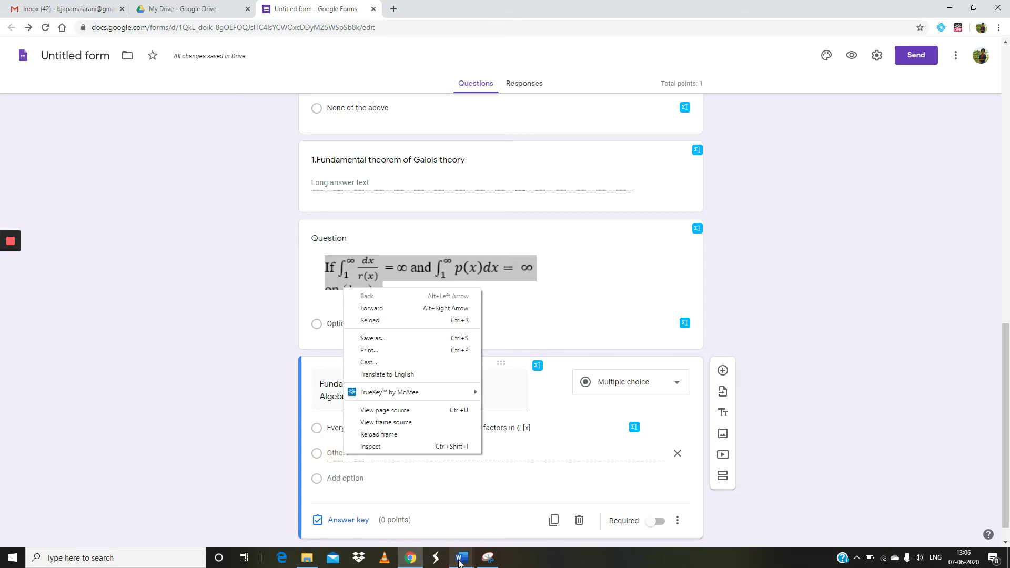
Step: Add a second option "Every polynomial f(x) ∈ C [x] factors into nonlinear factors in C [x]", copied from the MMAT201 key Word document
{"action": "left_click", "coordinate": [461, 558]}
{"action": "left_click", "coordinate": [437, 522]}
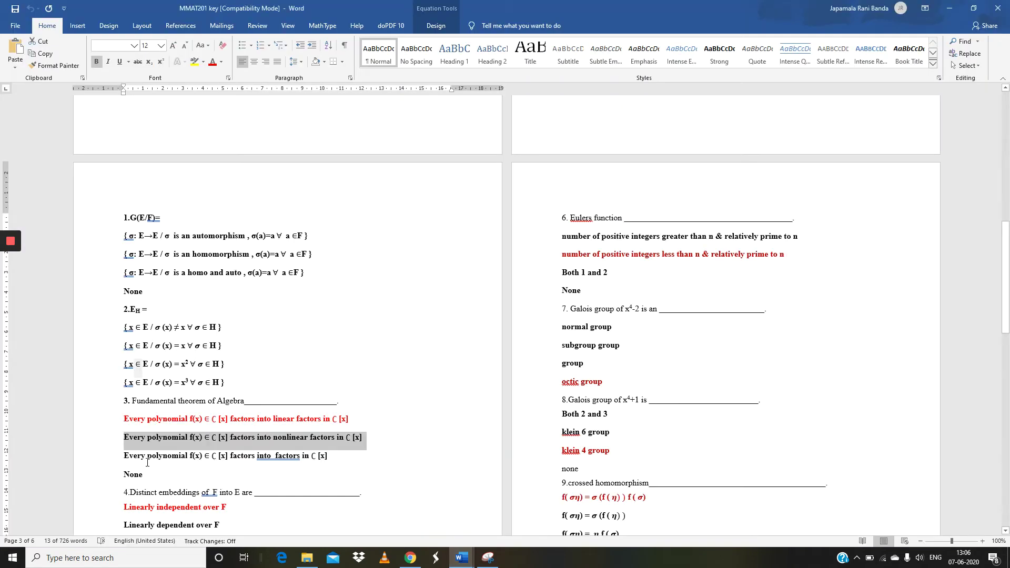
{"action": "right_click", "coordinate": [166, 442]}
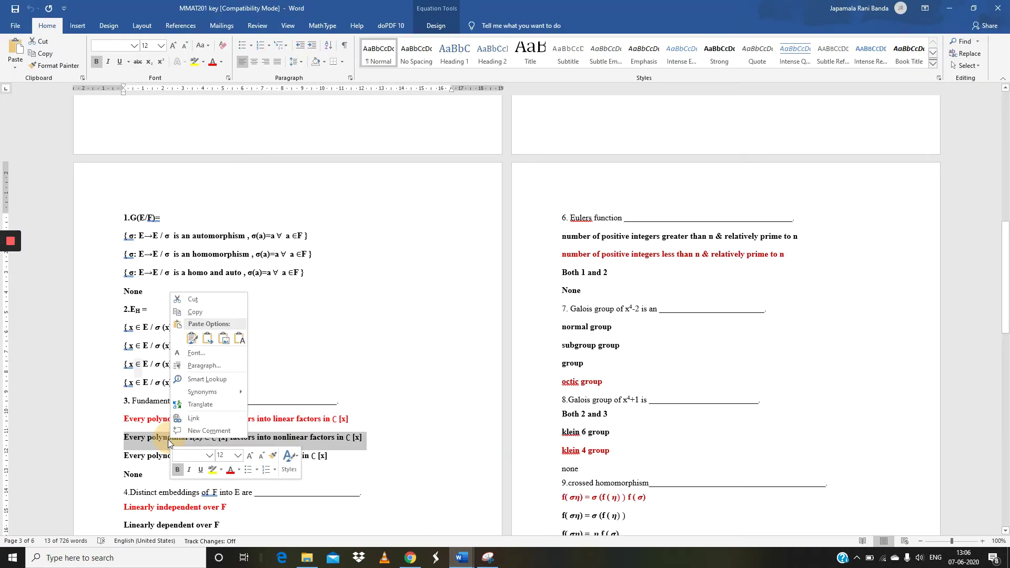
{"action": "left_click", "coordinate": [200, 309]}
{"action": "left_click", "coordinate": [410, 557]}
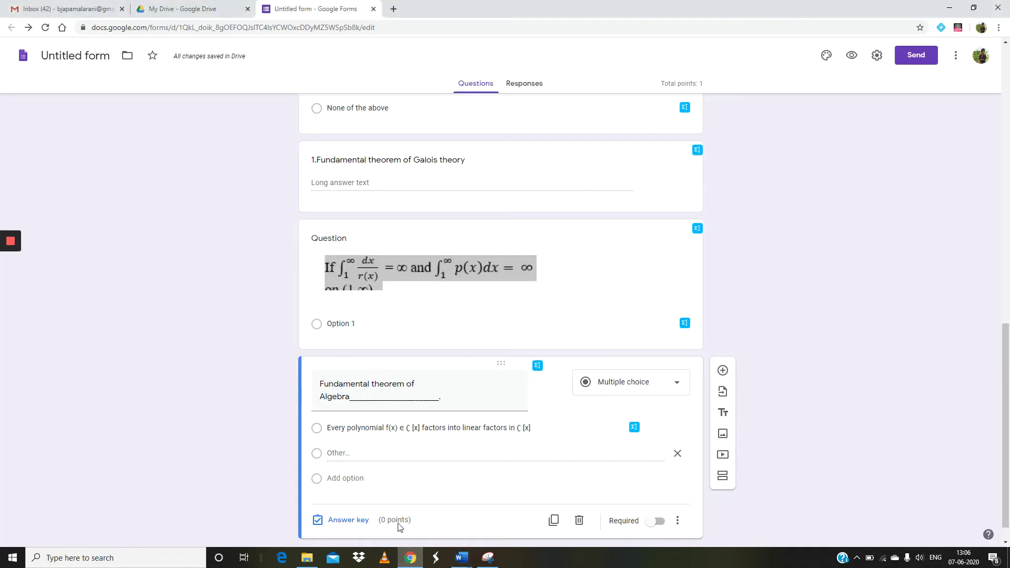
{"action": "left_click", "coordinate": [345, 478]}
{"action": "right_click", "coordinate": [342, 453]}
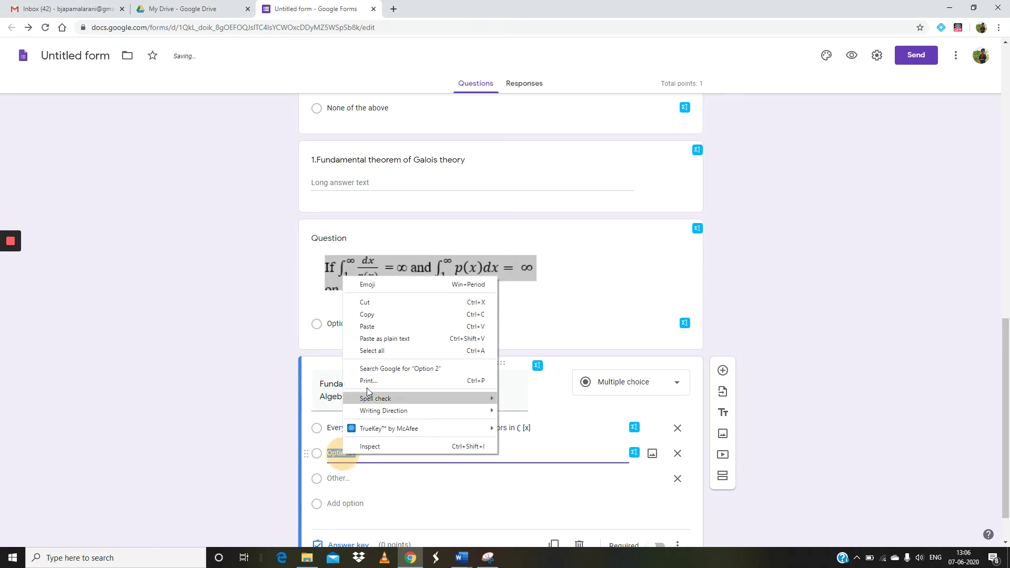
{"action": "left_click", "coordinate": [384, 328]}
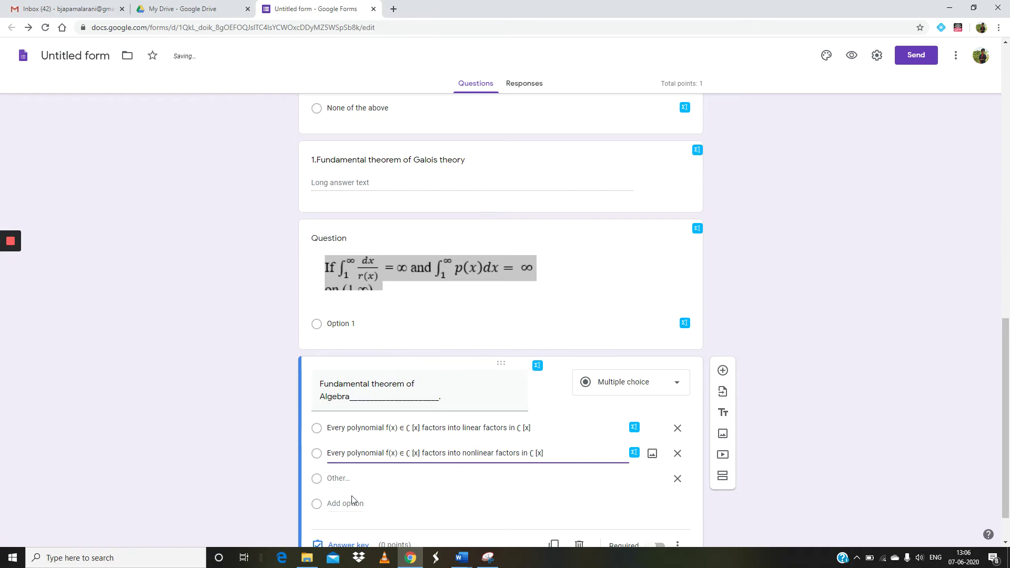
Step: Add a third option "Every polynomial f(x) ∈ C [x] factors into factors in C [x]", copied from question 3 of the MMAT201 key Word document
{"action": "mouse_move", "coordinate": [466, 563]}
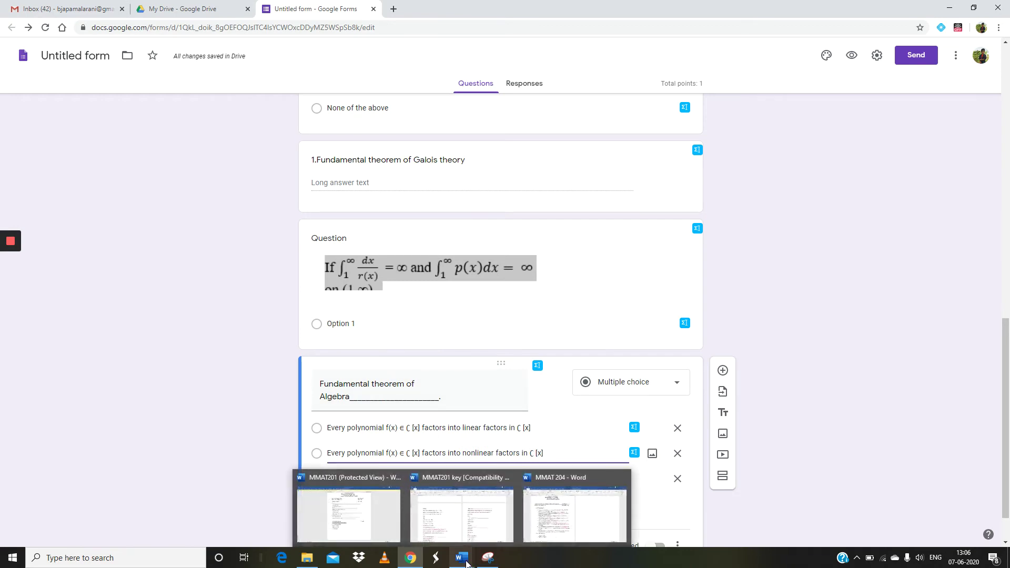
{"action": "left_click", "coordinate": [461, 507]}
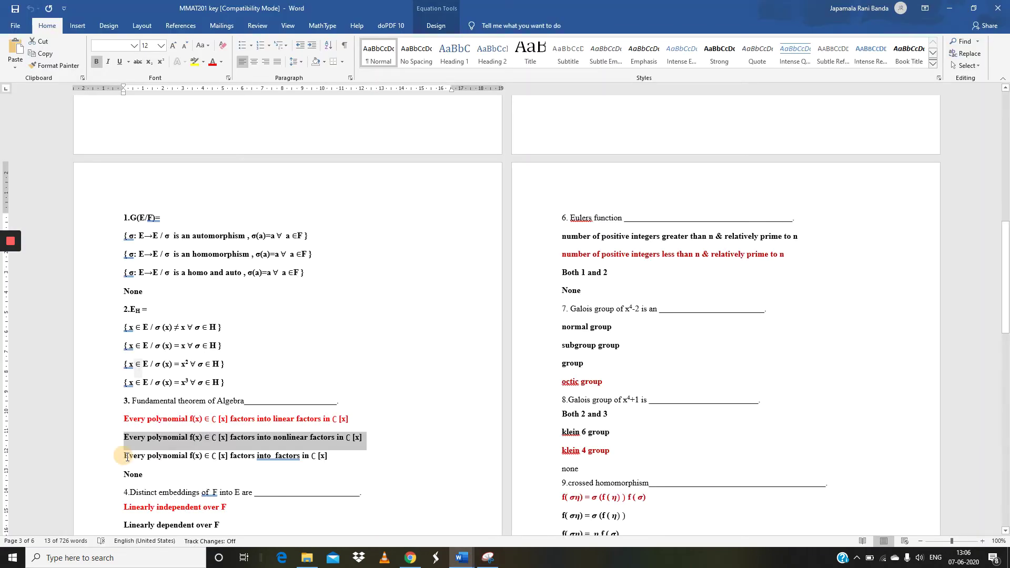
{"action": "left_click_drag", "start_coordinate": [122, 456], "coordinate": [331, 457]}
{"action": "right_click", "coordinate": [311, 463]}
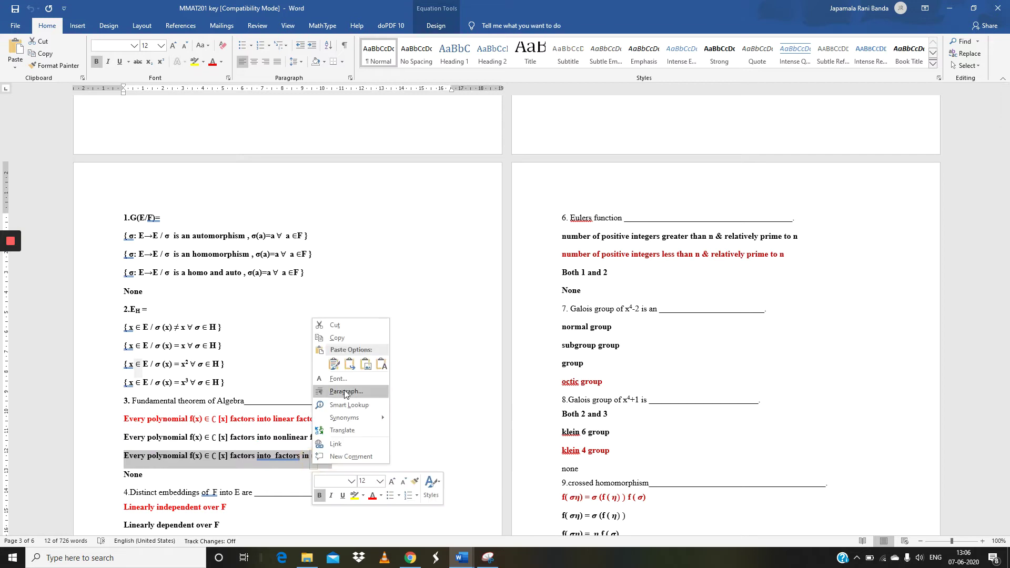
{"action": "left_click", "coordinate": [336, 338]}
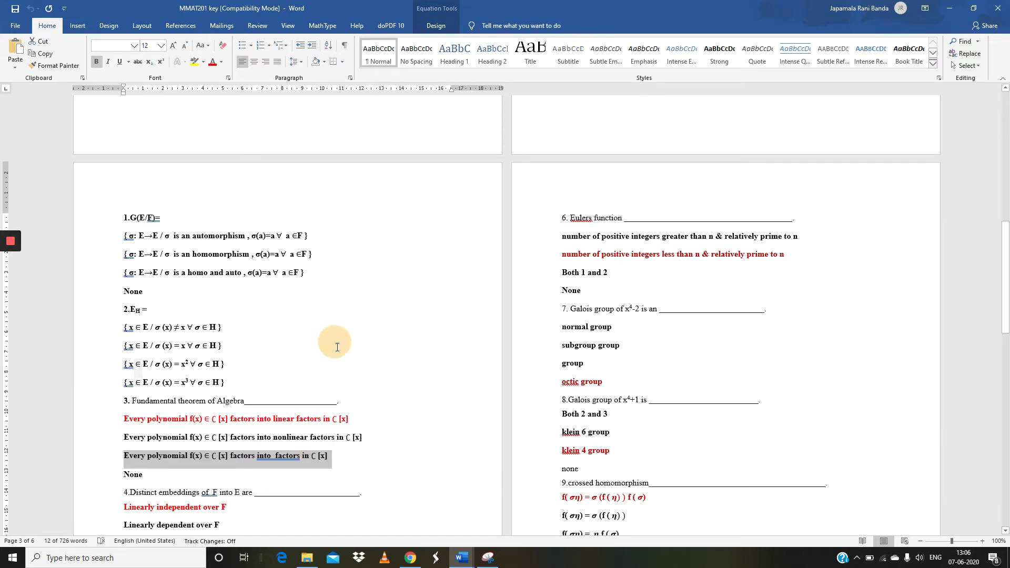
{"action": "left_click", "coordinate": [411, 556]}
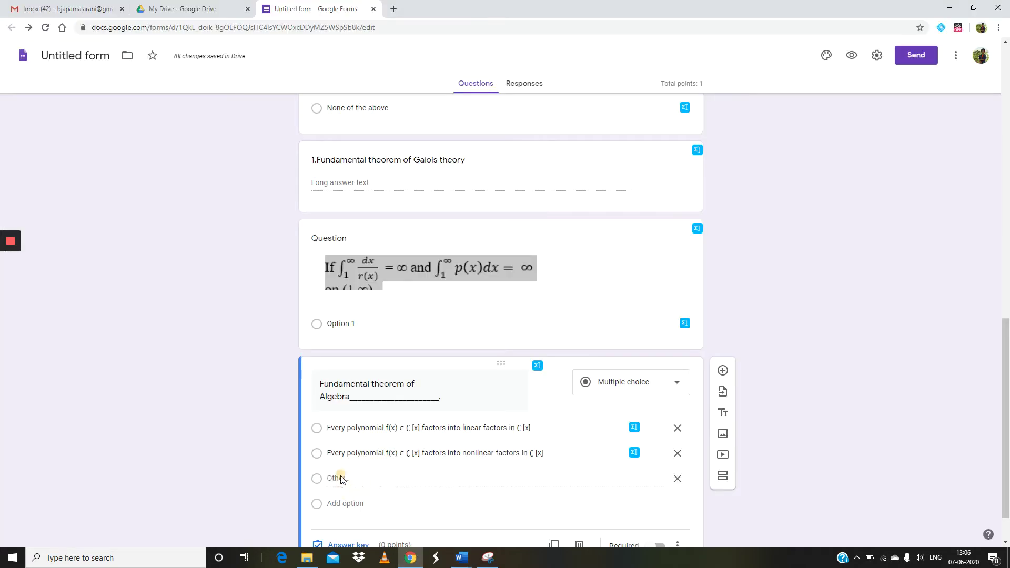
{"action": "left_click", "coordinate": [347, 502]}
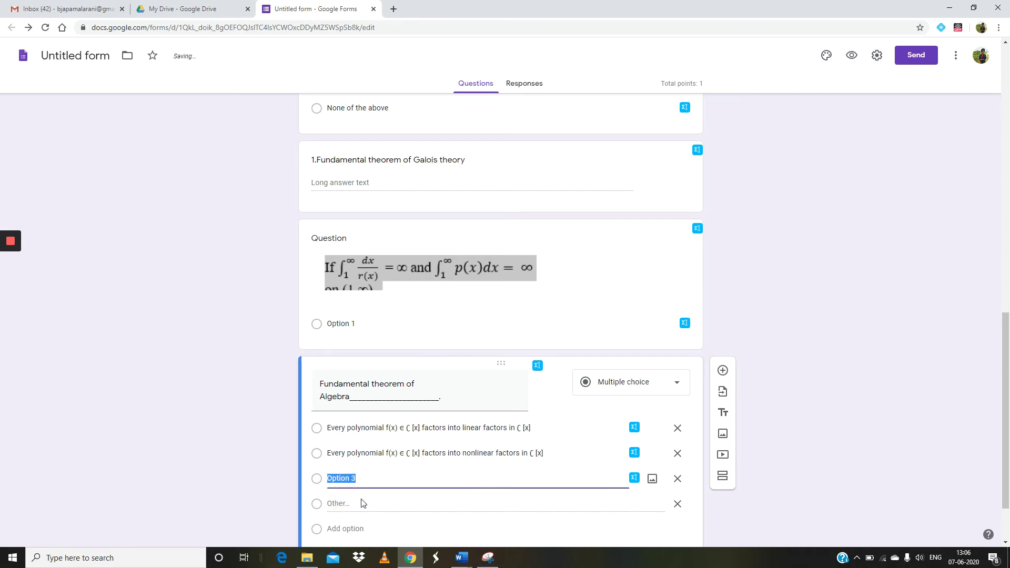
{"action": "right_click", "coordinate": [363, 478]}
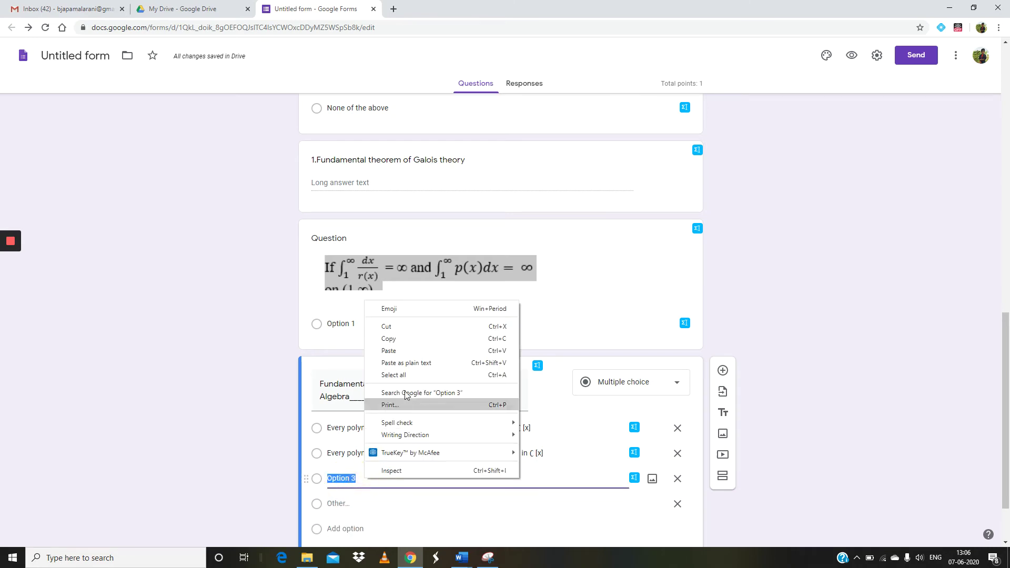
{"action": "left_click", "coordinate": [405, 350]}
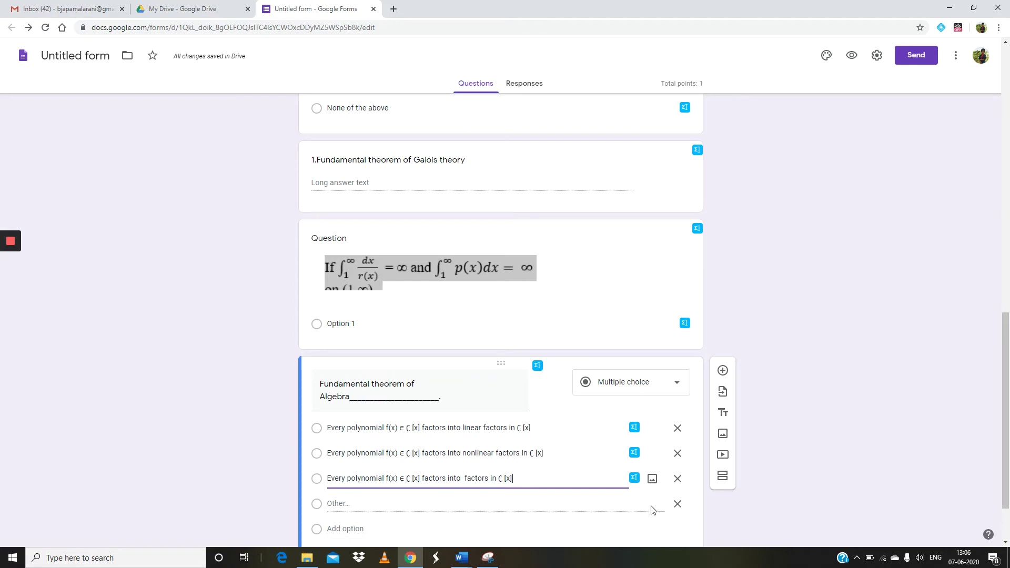
Step: Remove the "Other" option from the algebra question and add a fourth option "None"
{"action": "left_click", "coordinate": [677, 504]}
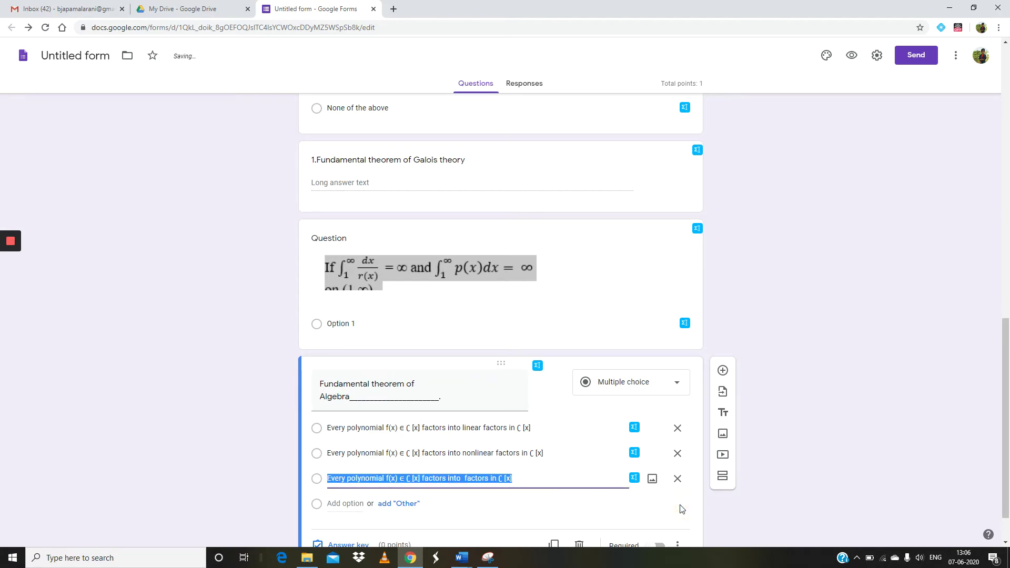
{"action": "left_click", "coordinate": [355, 504]}
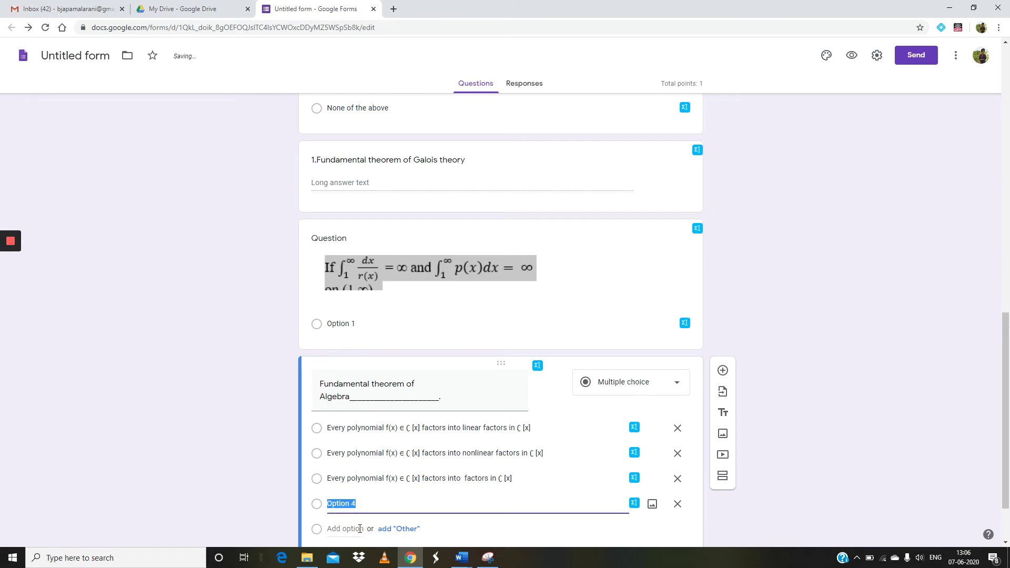
{"action": "type", "text": "None"}
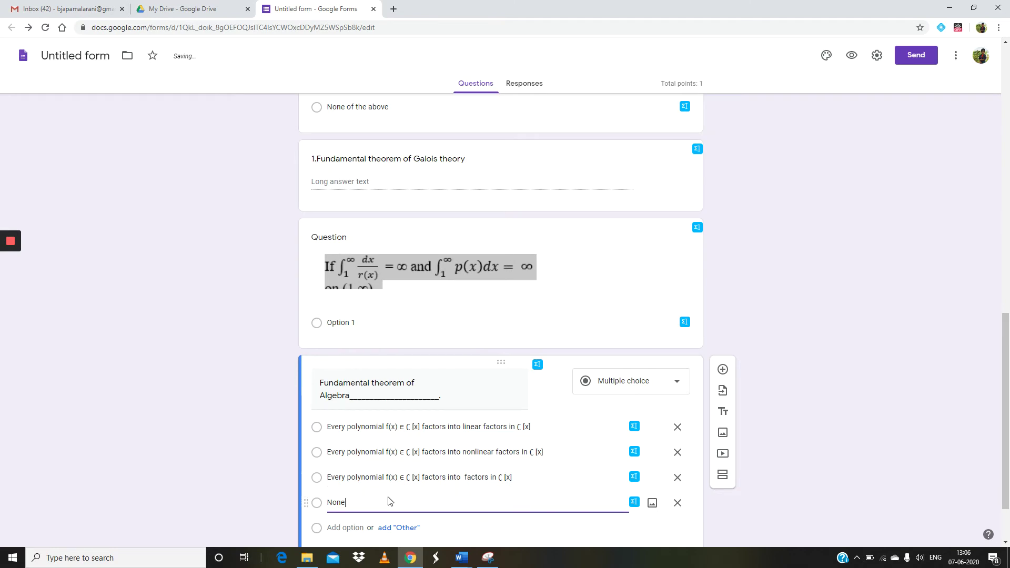
Step: Set the algebra question's answer key to the linear factors option, worth 1 point
{"action": "scroll", "coordinate": [451, 501], "scroll_direction": "down", "scroll_amount": 2}
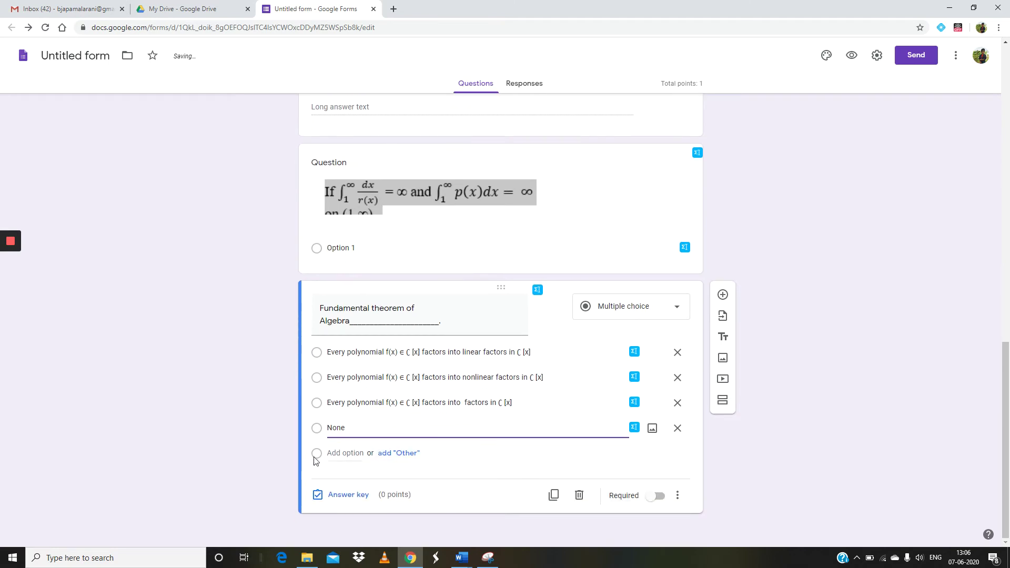
{"action": "left_click", "coordinate": [347, 494]}
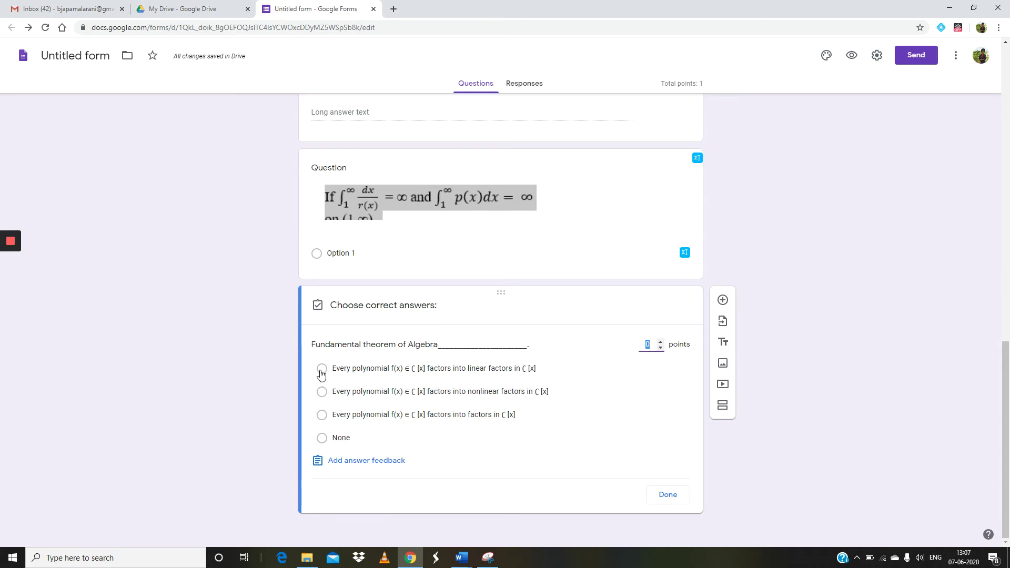
{"action": "left_click", "coordinate": [321, 373]}
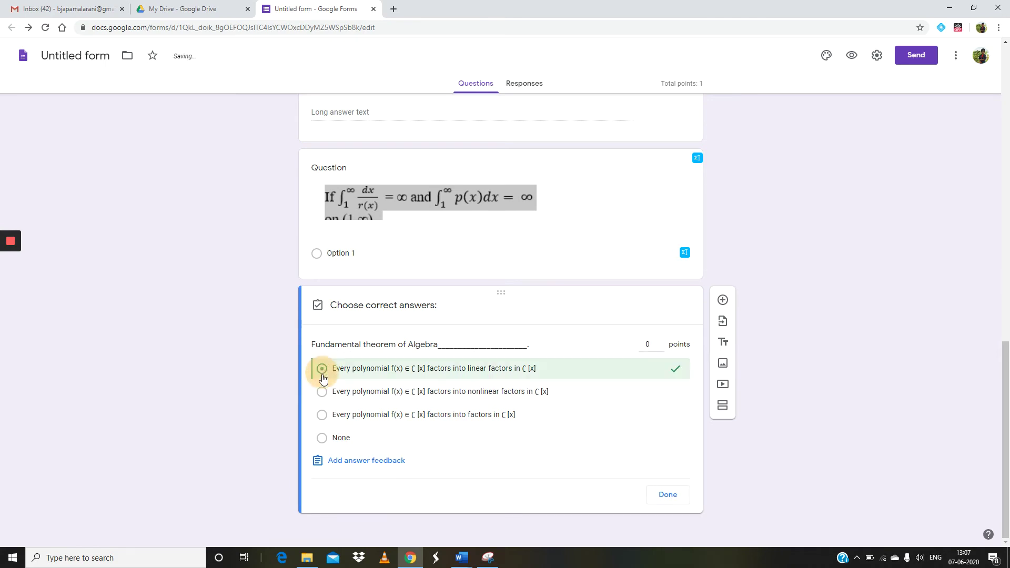
{"action": "left_click", "coordinate": [660, 340]}
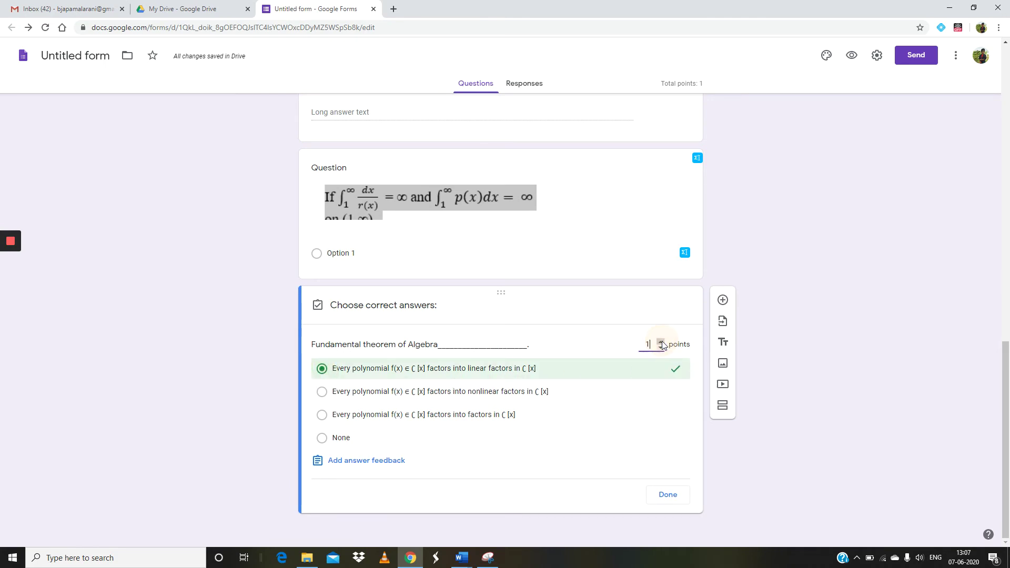
{"action": "left_click", "coordinate": [667, 495]}
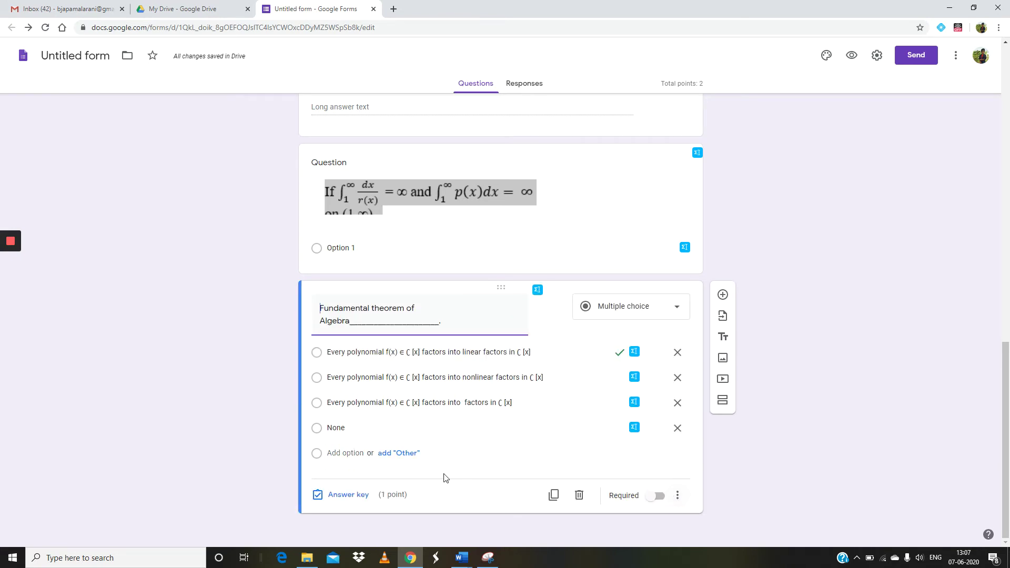
Step: Delete the untitled multiple choice question containing the integral image
{"action": "left_click", "coordinate": [567, 189]}
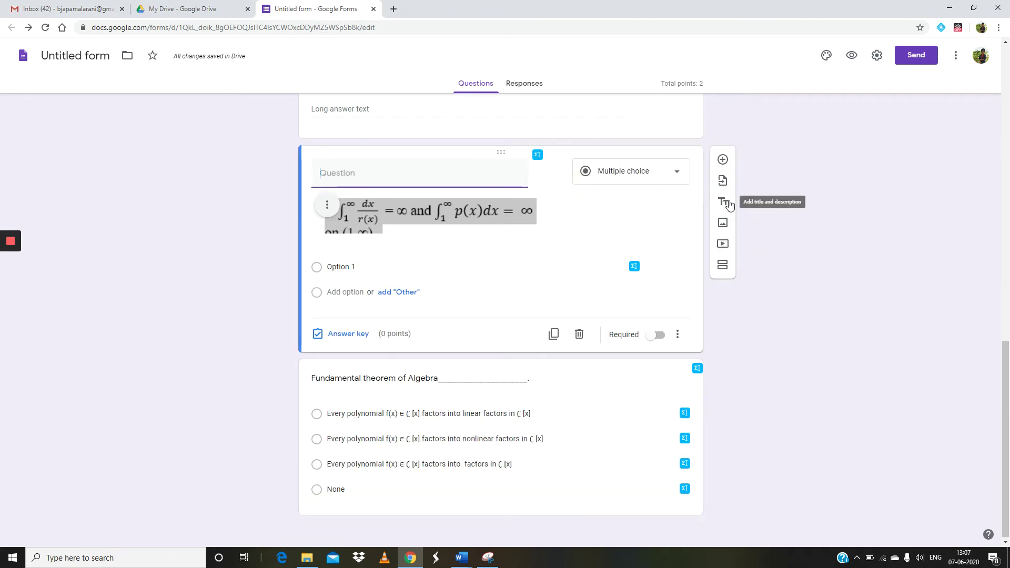
{"action": "left_click", "coordinate": [579, 335]}
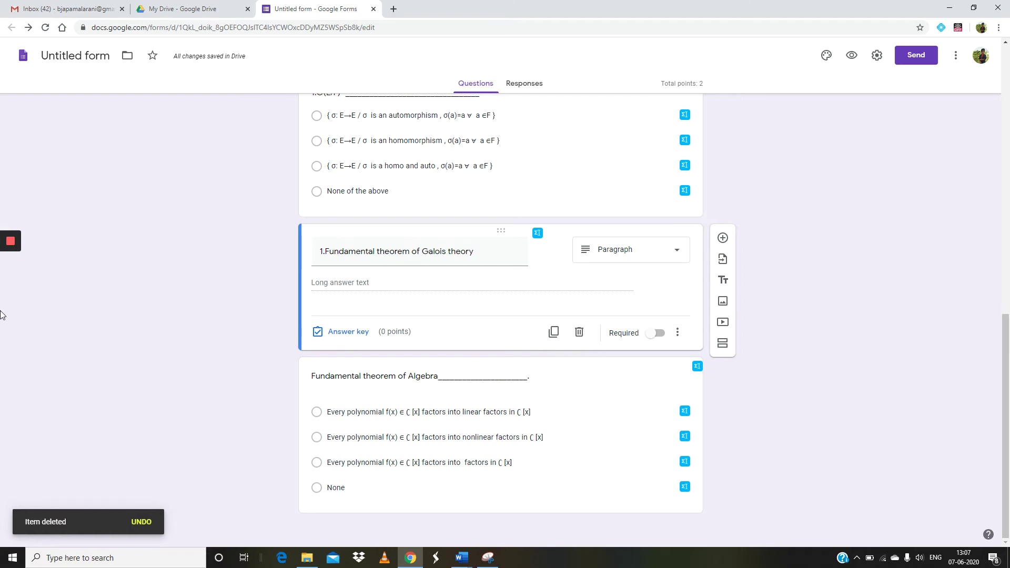
{"action": "mouse_move", "coordinate": [3, 313]}
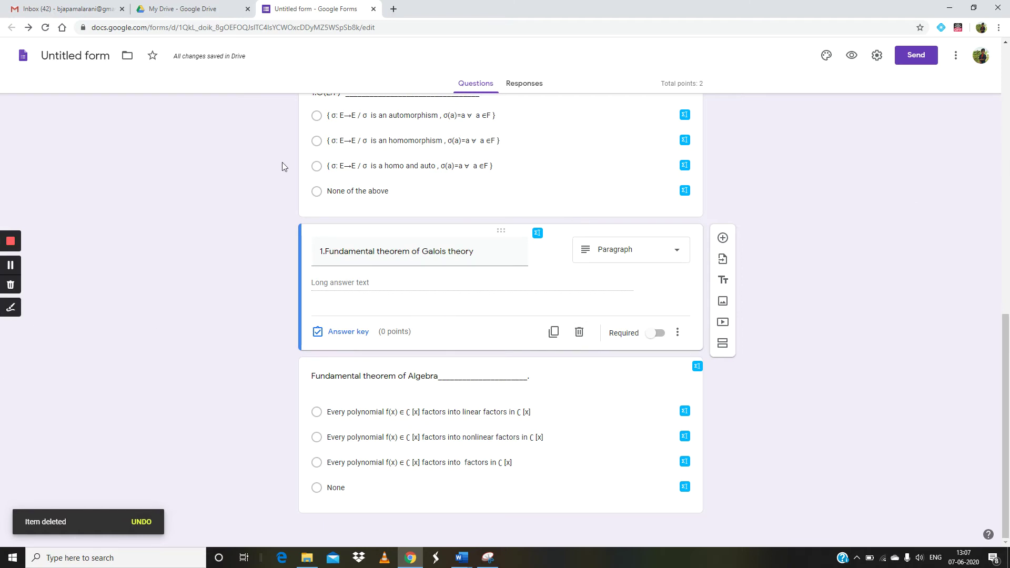
Step: Change the form's file name from the default to its title, "mock test"
{"action": "left_click", "coordinate": [110, 56]}
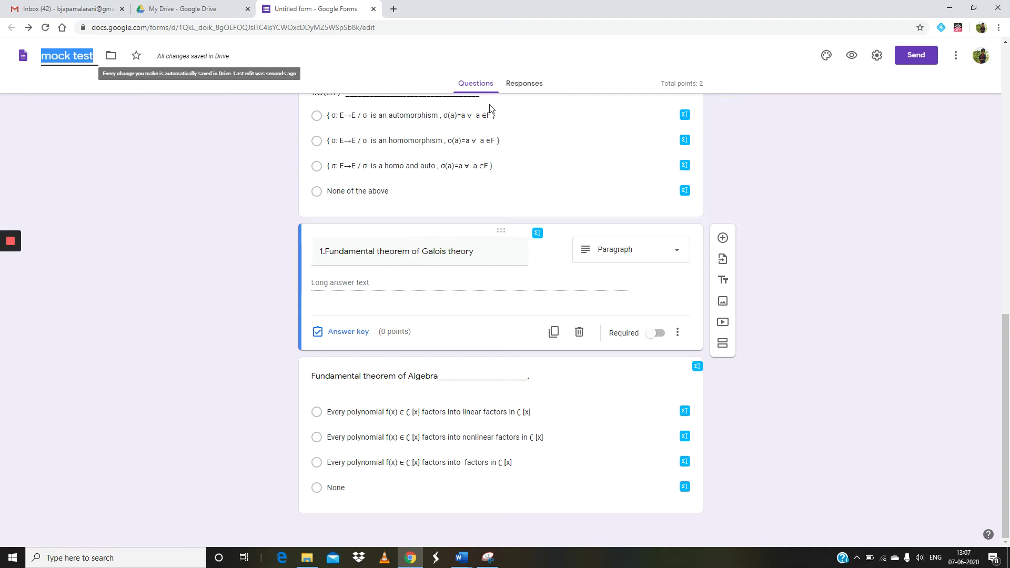
{"action": "scroll", "coordinate": [482, 257], "scroll_direction": "up", "scroll_amount": 5}
{"action": "scroll", "coordinate": [482, 257], "scroll_direction": "up", "scroll_amount": 5}
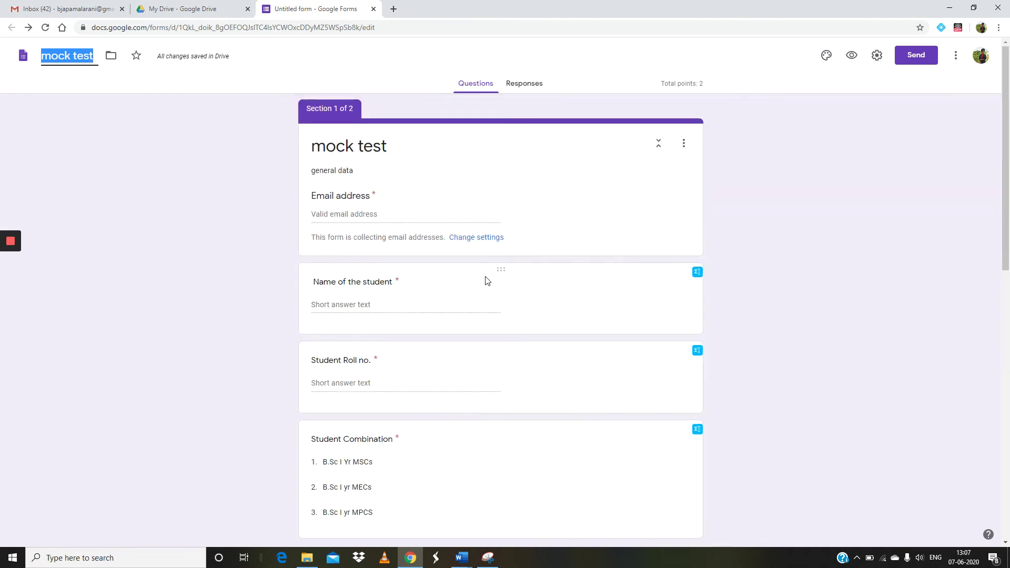
Step: Preview the form as a respondent and examine the choices of the Student Combination dropdown
{"action": "left_click", "coordinate": [852, 56]}
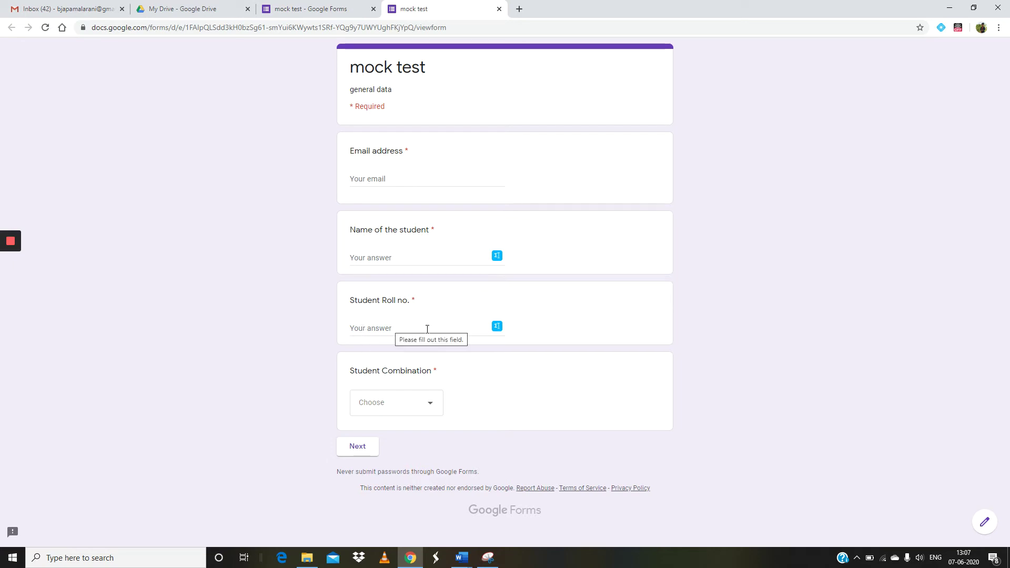
{"action": "left_click", "coordinate": [430, 411]}
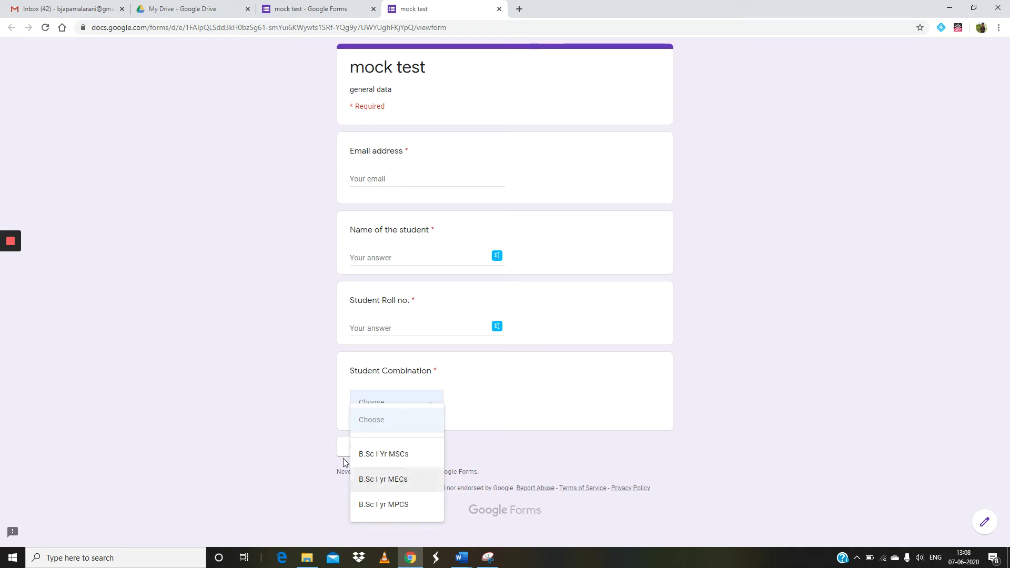
{"action": "left_click", "coordinate": [311, 452]}
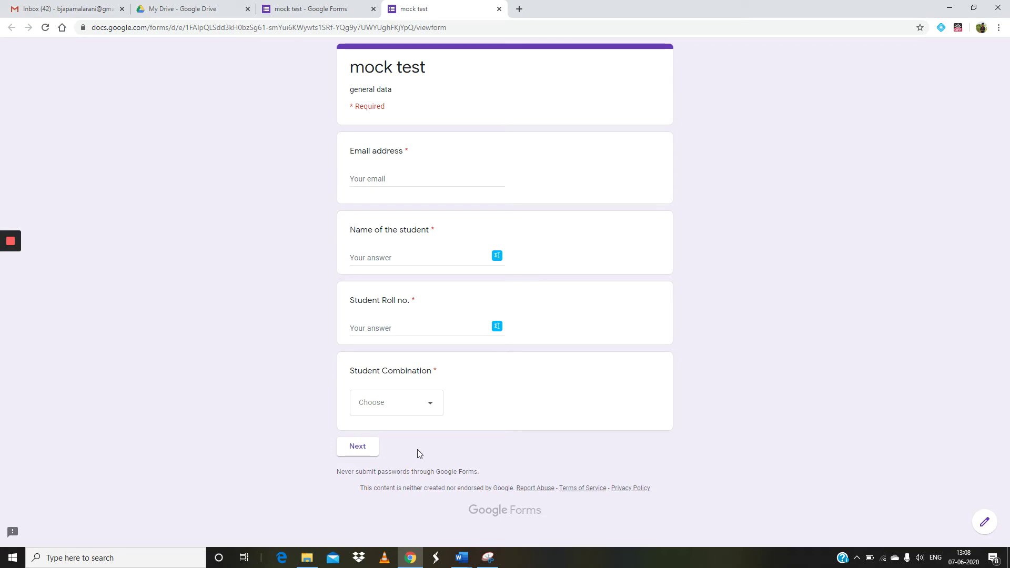
Step: Link the form's responses to a new spreadsheet named "mock test (Responses)"
{"action": "left_click", "coordinate": [347, 14]}
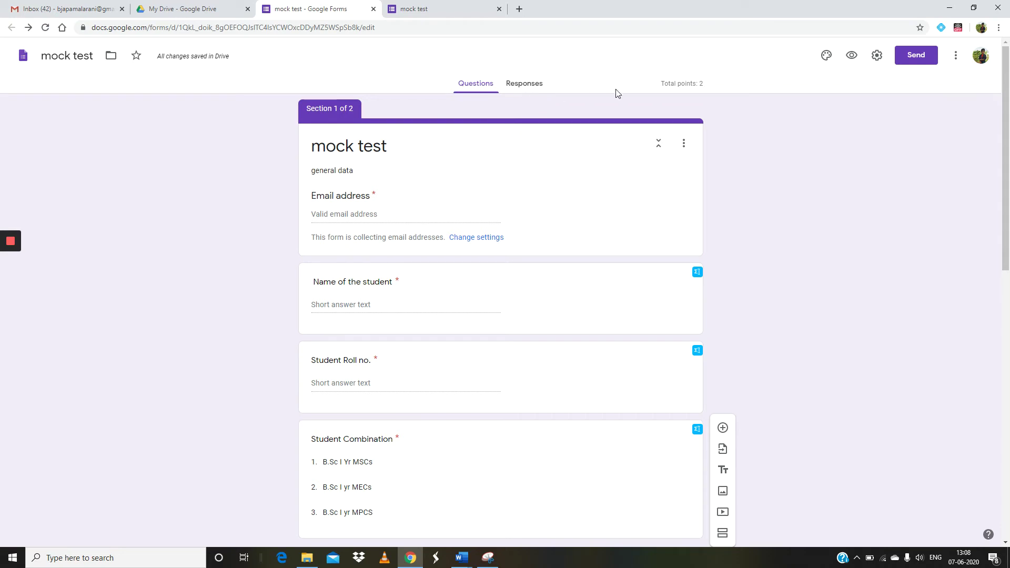
{"action": "left_click", "coordinate": [534, 90]}
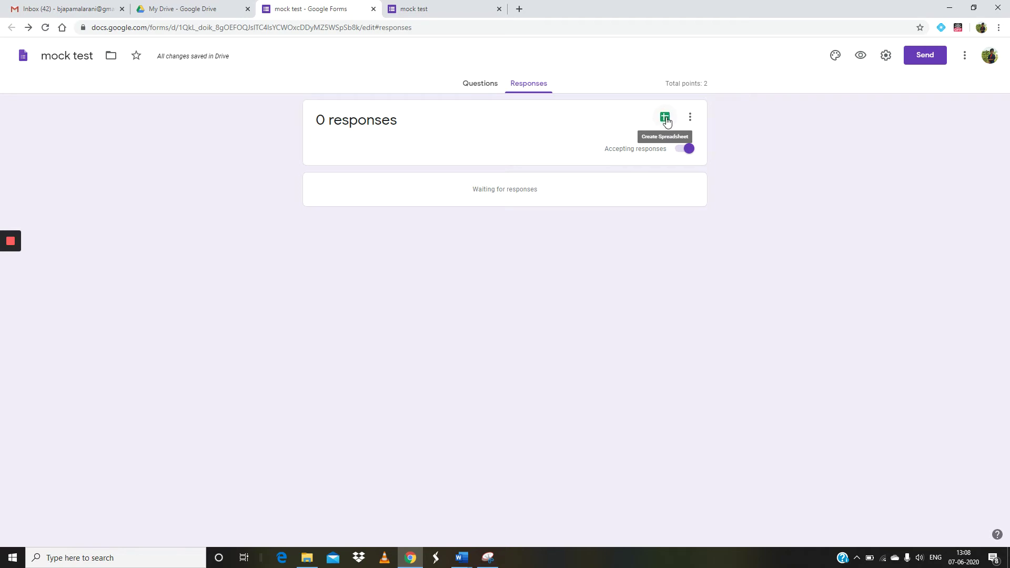
{"action": "left_click", "coordinate": [666, 120]}
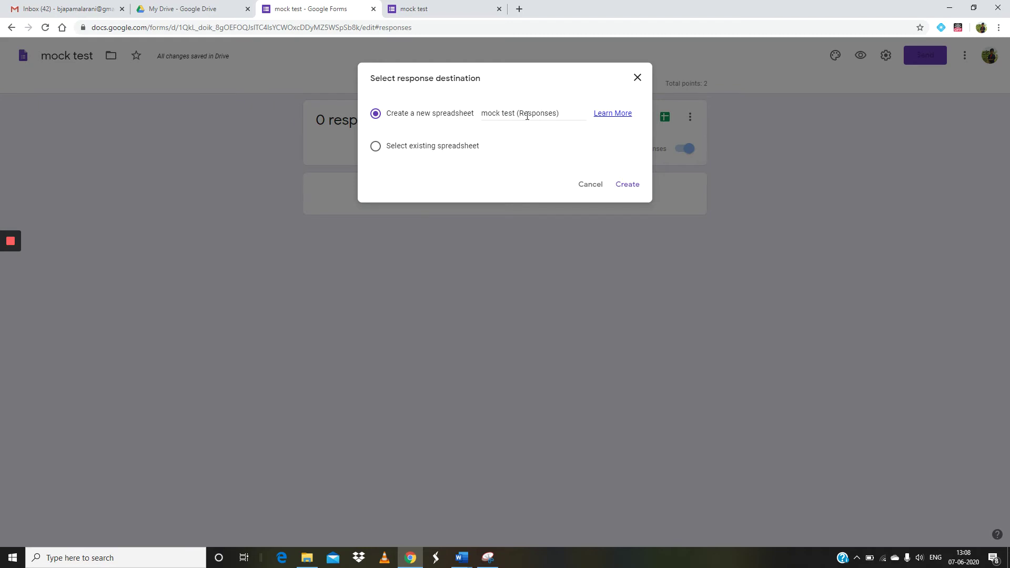
{"action": "left_click", "coordinate": [628, 184]}
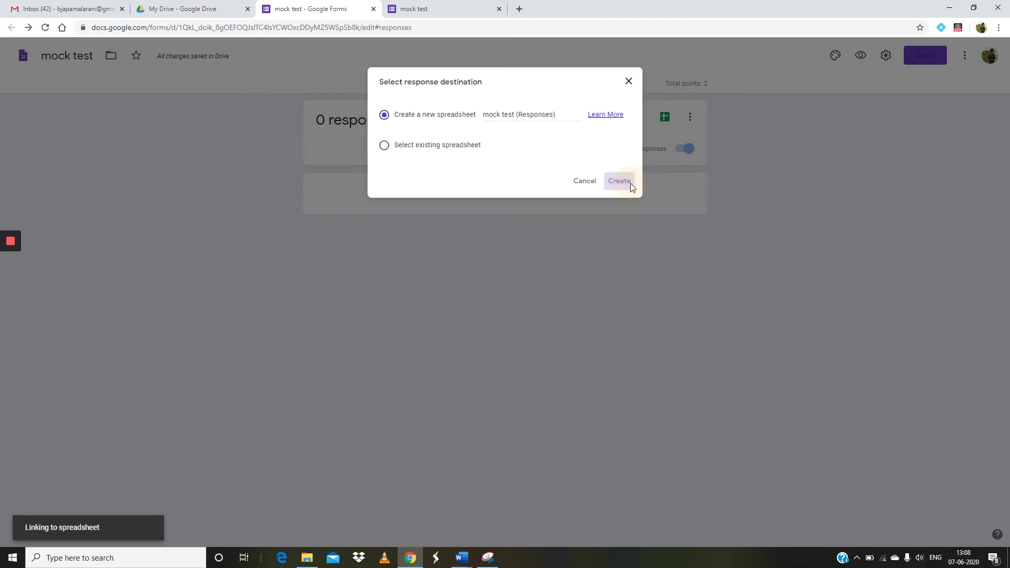
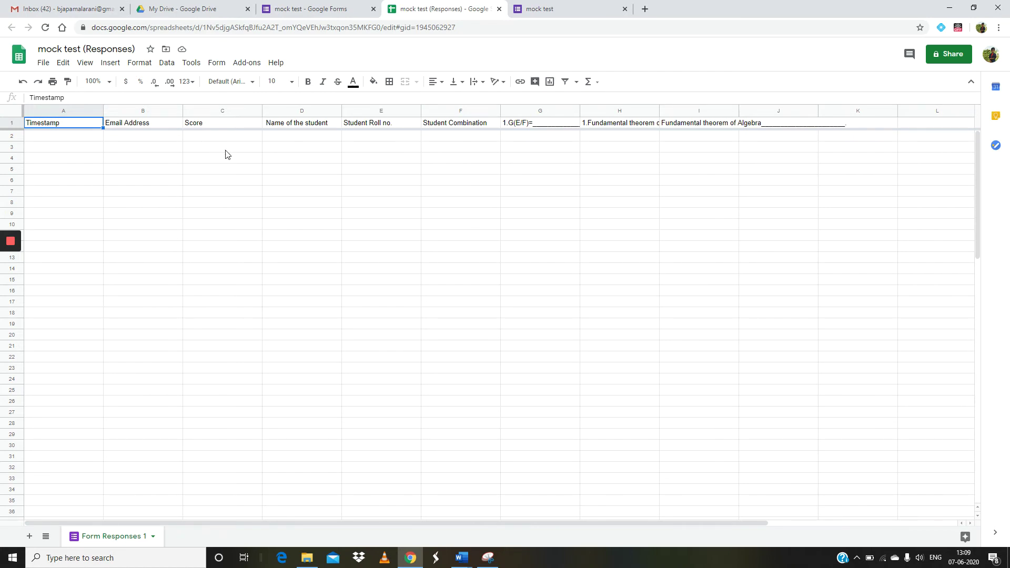
Step: Examine the response spreadsheet's column headers from Score through the student details to the last question
{"action": "left_click", "coordinate": [226, 125]}
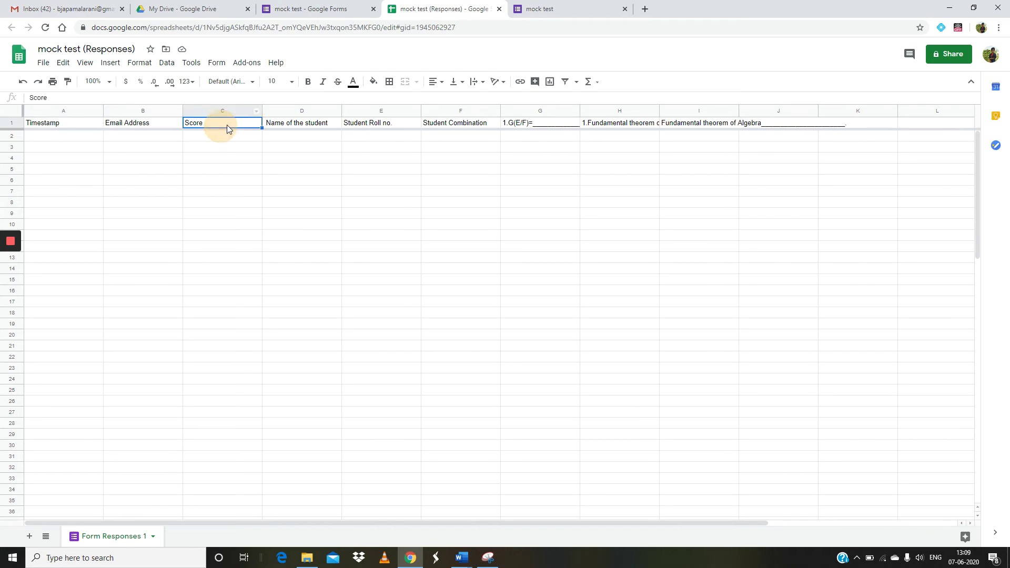
{"action": "left_click", "coordinate": [315, 126]}
{"action": "left_click", "coordinate": [384, 128]}
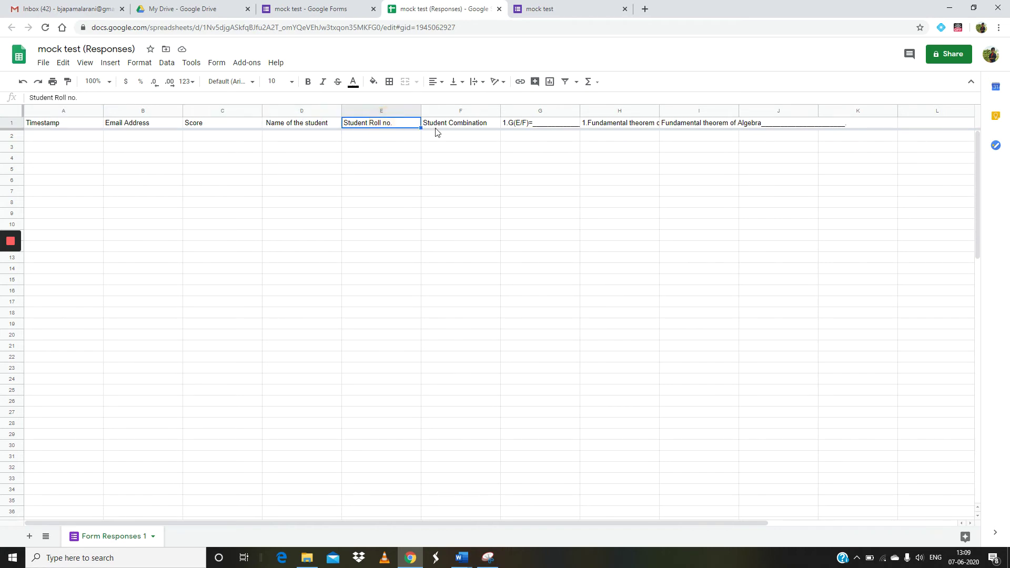
{"action": "left_click", "coordinate": [475, 124]}
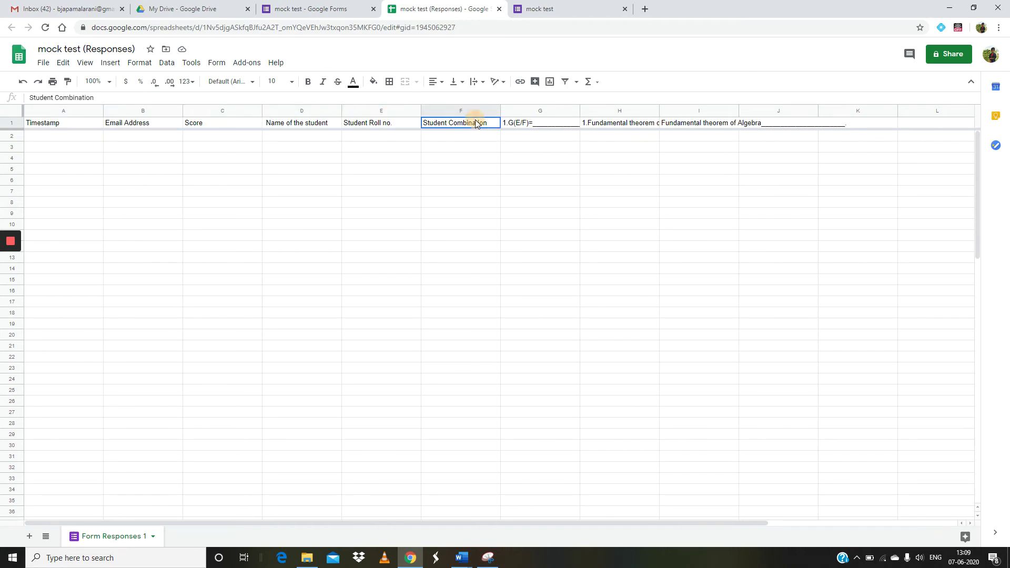
{"action": "left_click", "coordinate": [538, 126]}
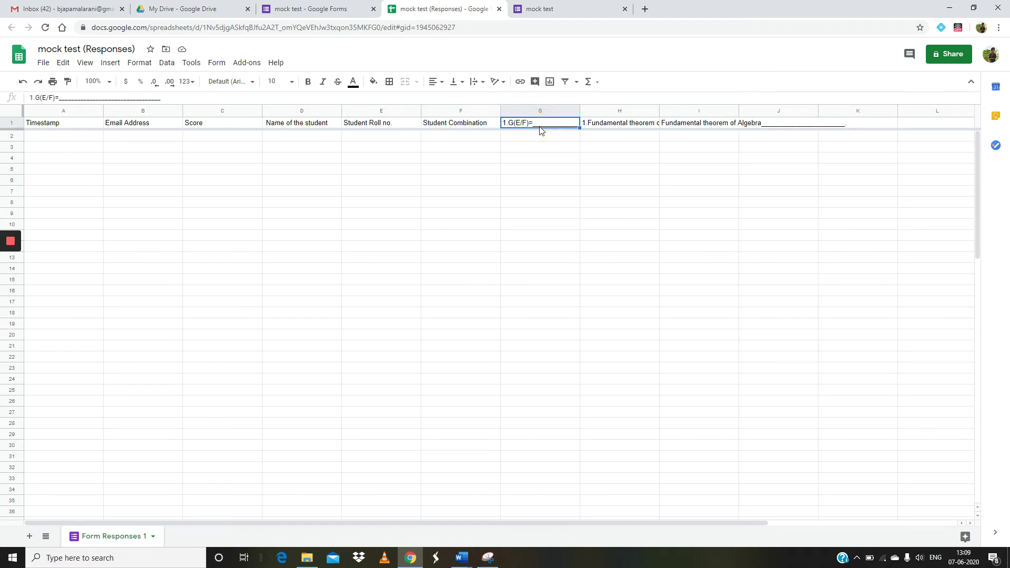
{"action": "left_click", "coordinate": [616, 129]}
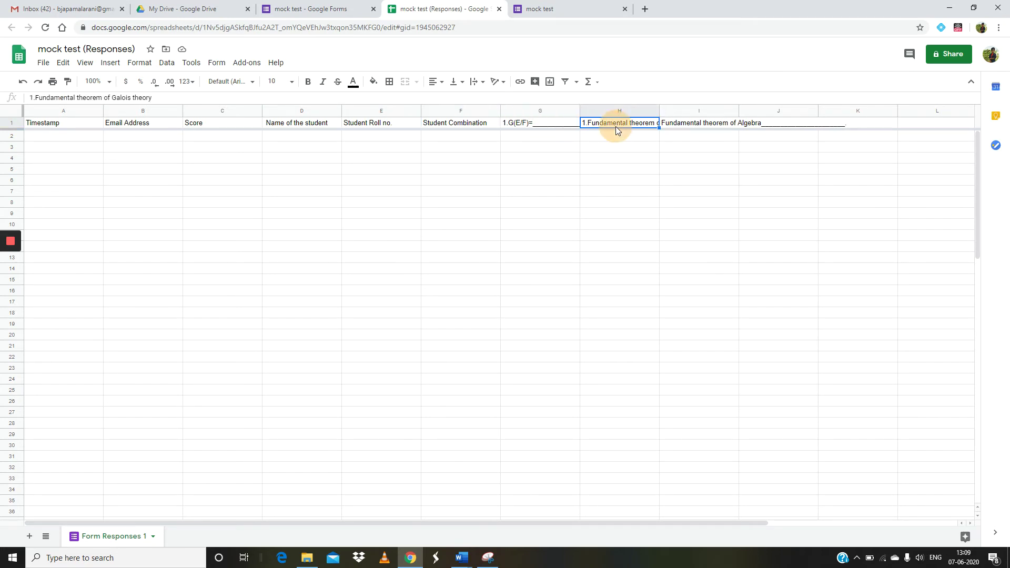
{"action": "left_click", "coordinate": [708, 124]}
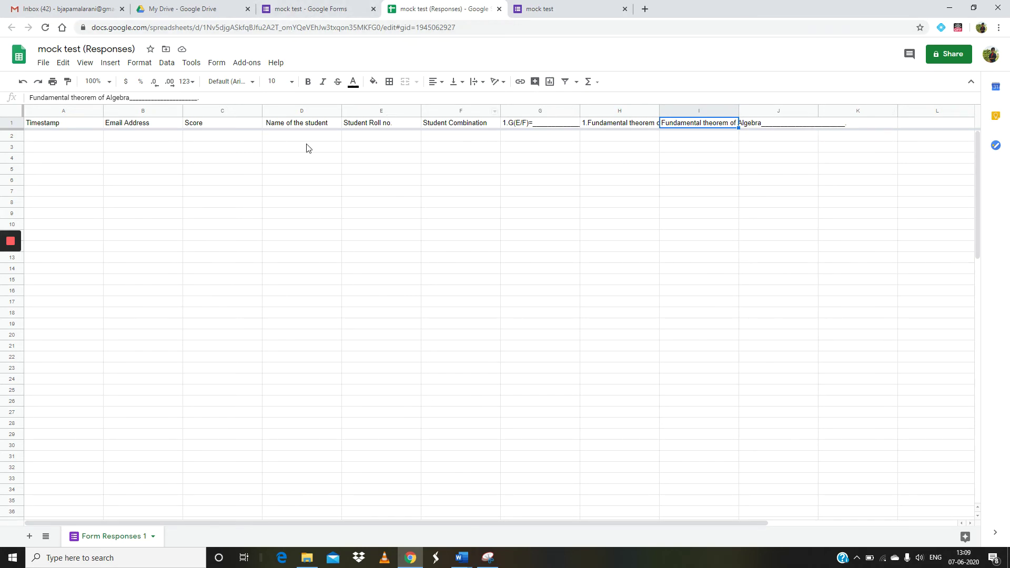
Step: Return to the form editor and stop the form from accepting responses
{"action": "left_click", "coordinate": [335, 11]}
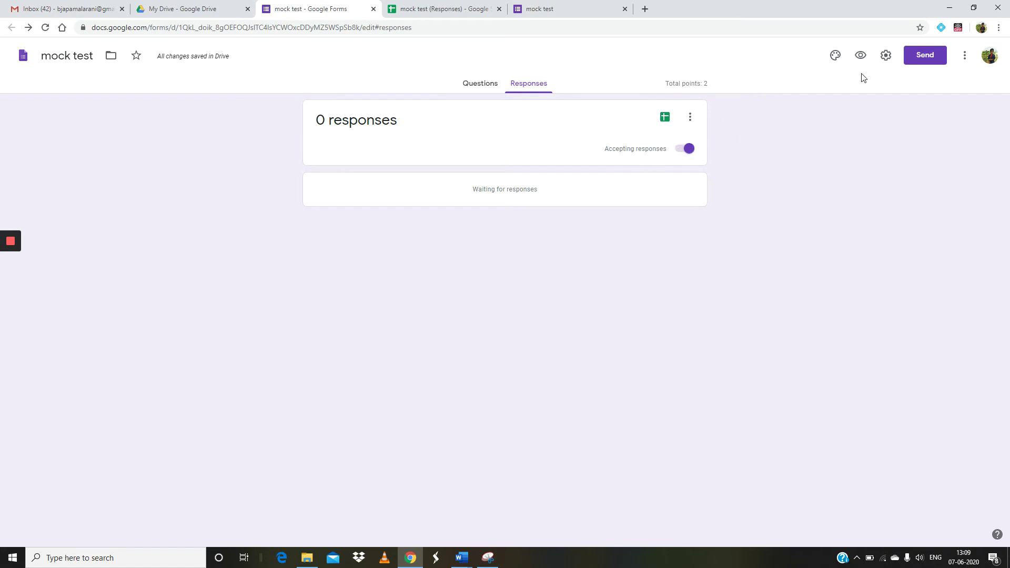
{"action": "left_click", "coordinate": [677, 152]}
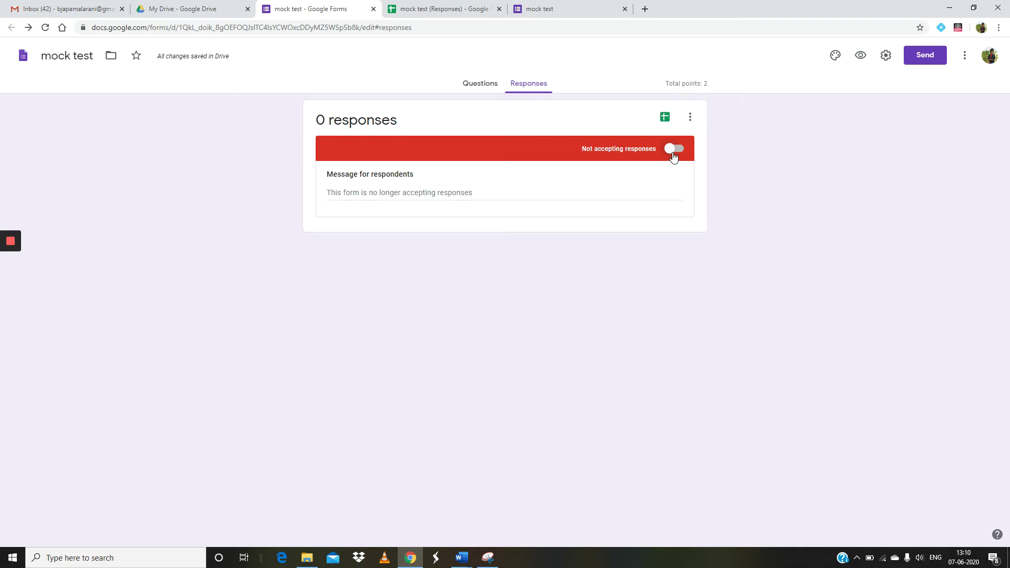
{"action": "left_click", "coordinate": [485, 83]}
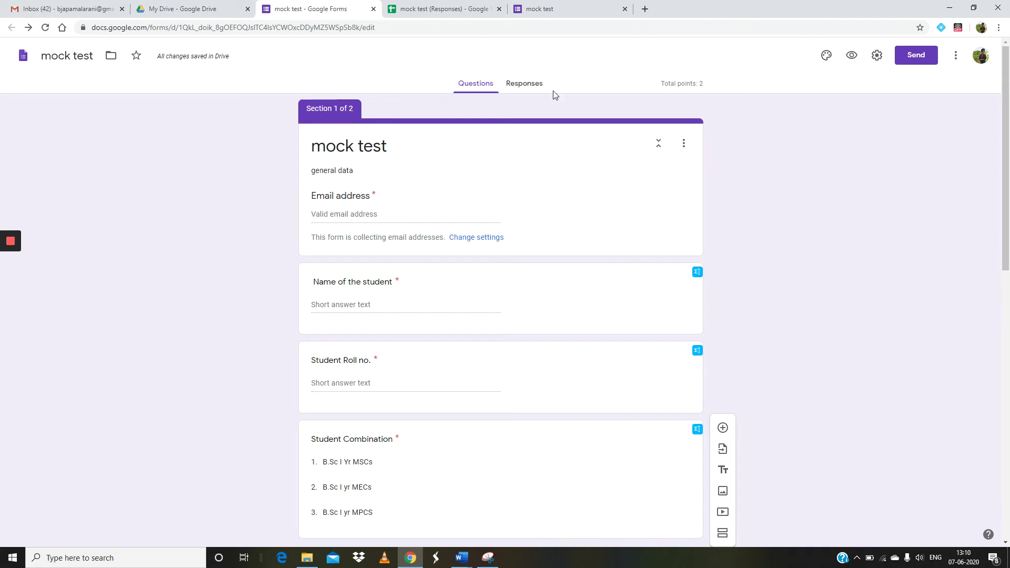
{"action": "left_click", "coordinate": [521, 87]}
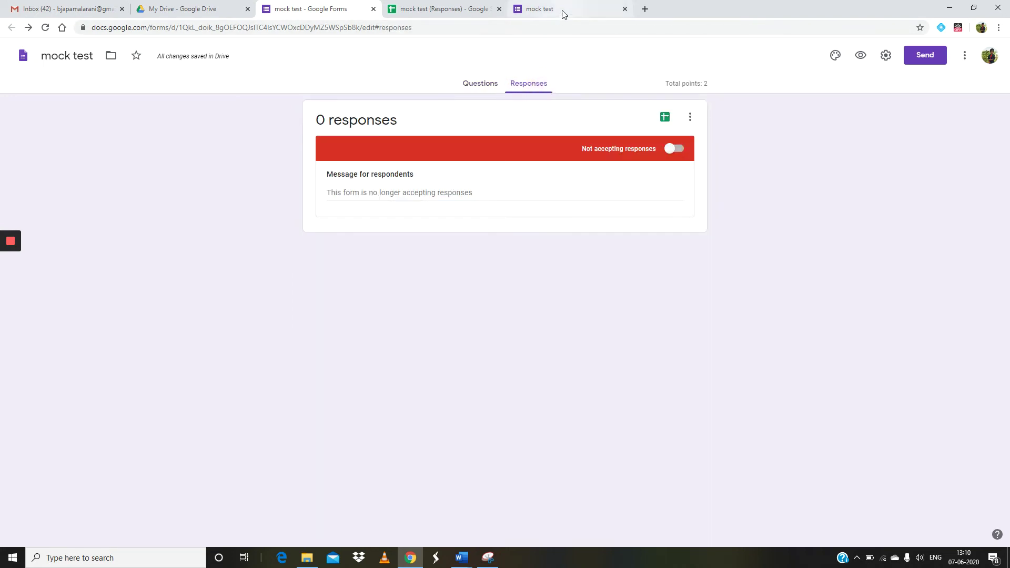
Step: In the open preview, enter the email address, student name and roll number, choose B.Sc I yr MECs and try to continue
{"action": "left_click", "coordinate": [563, 14]}
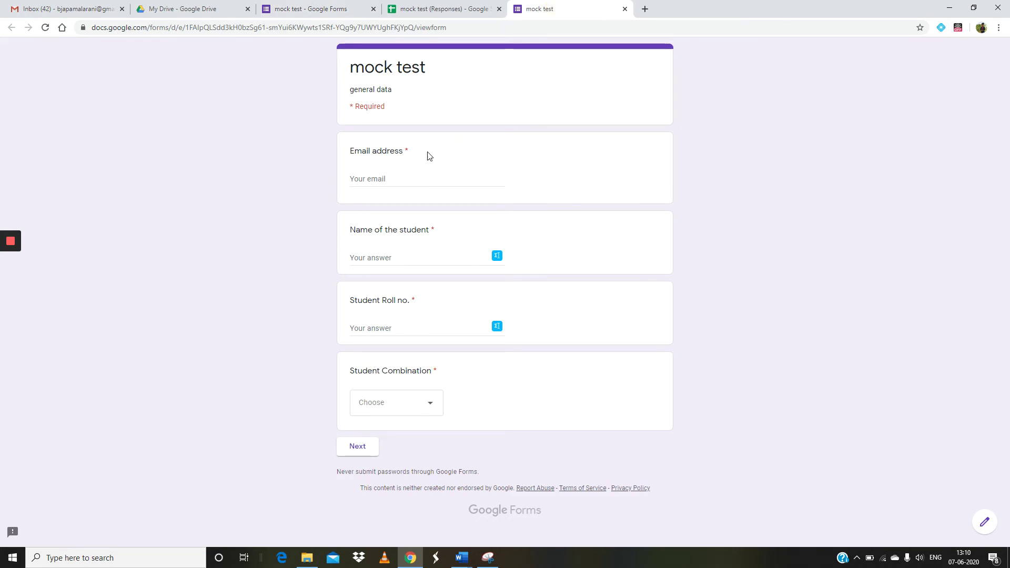
{"action": "left_click", "coordinate": [388, 181]}
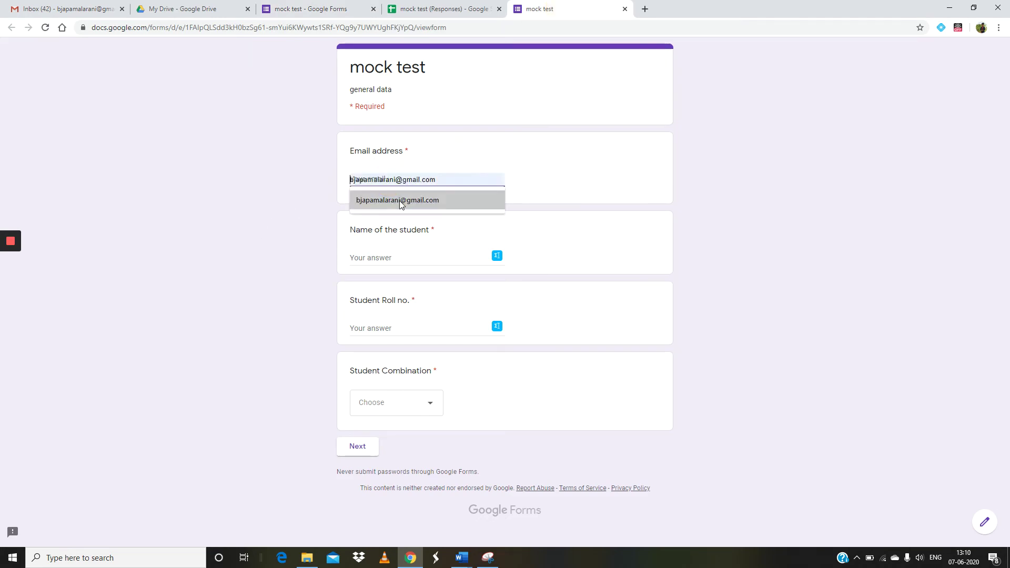
{"action": "left_click", "coordinate": [387, 200]}
{"action": "left_click", "coordinate": [390, 256]}
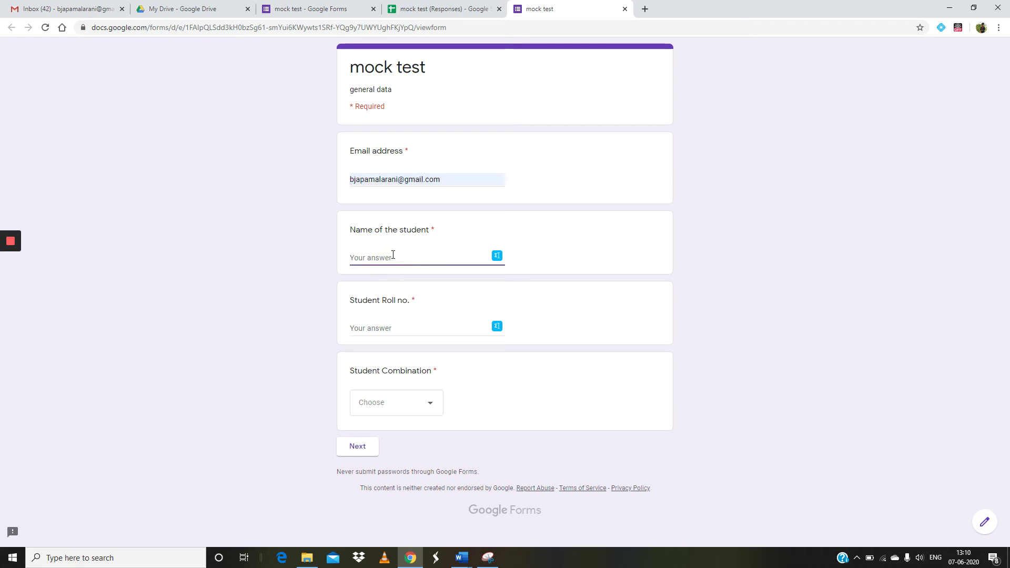
{"action": "type", "text": "Rani"}
{"action": "left_click", "coordinate": [432, 324]}
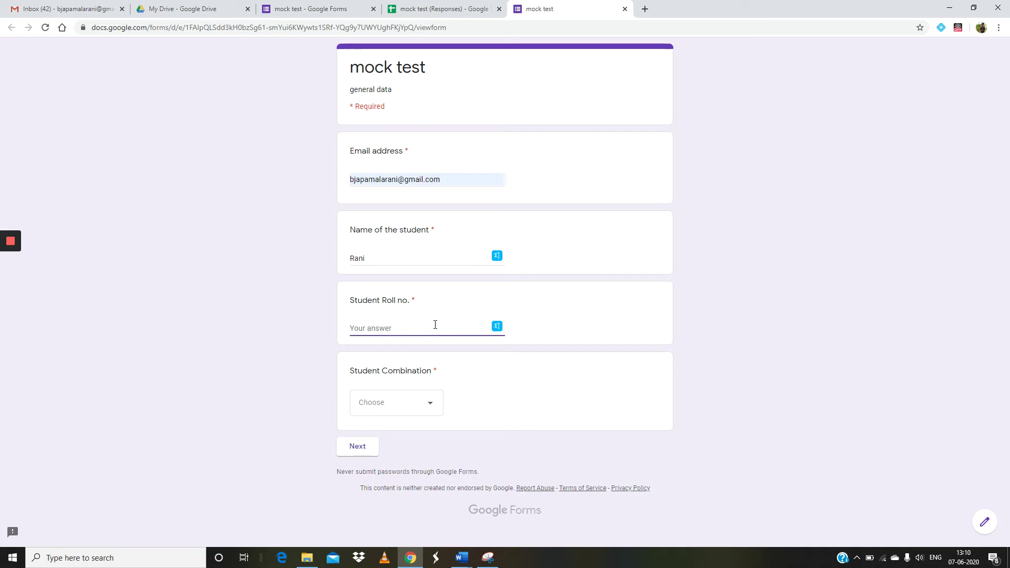
{"action": "type", "text": "1234566"}
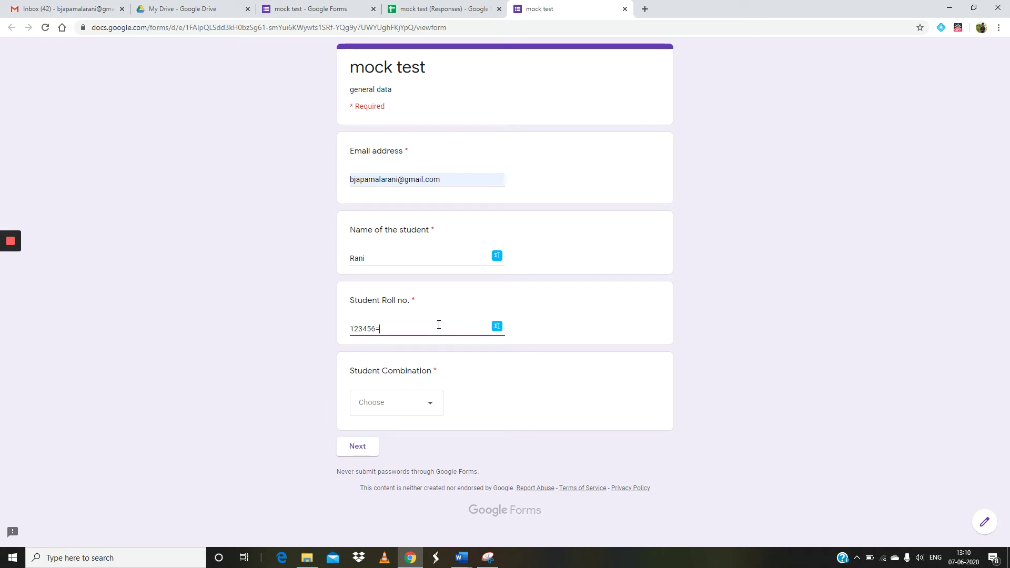
{"action": "key", "text": "BackSpace"}
{"action": "left_click", "coordinate": [432, 407]}
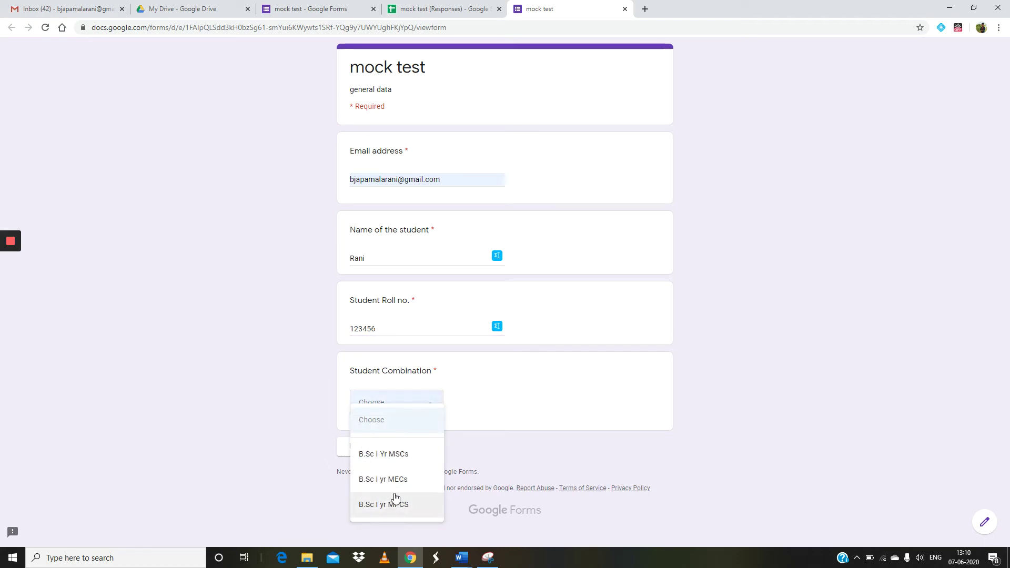
{"action": "left_click", "coordinate": [398, 479]}
{"action": "left_click", "coordinate": [370, 448]}
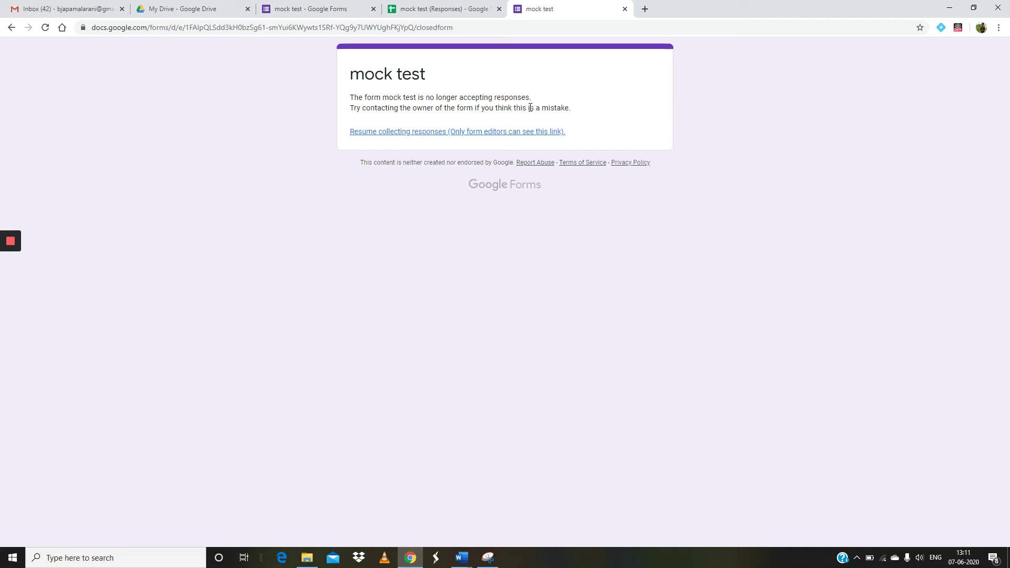
Step: Set the form to accept responses again and resume collecting them from the closed-form page
{"action": "left_click", "coordinate": [349, 12]}
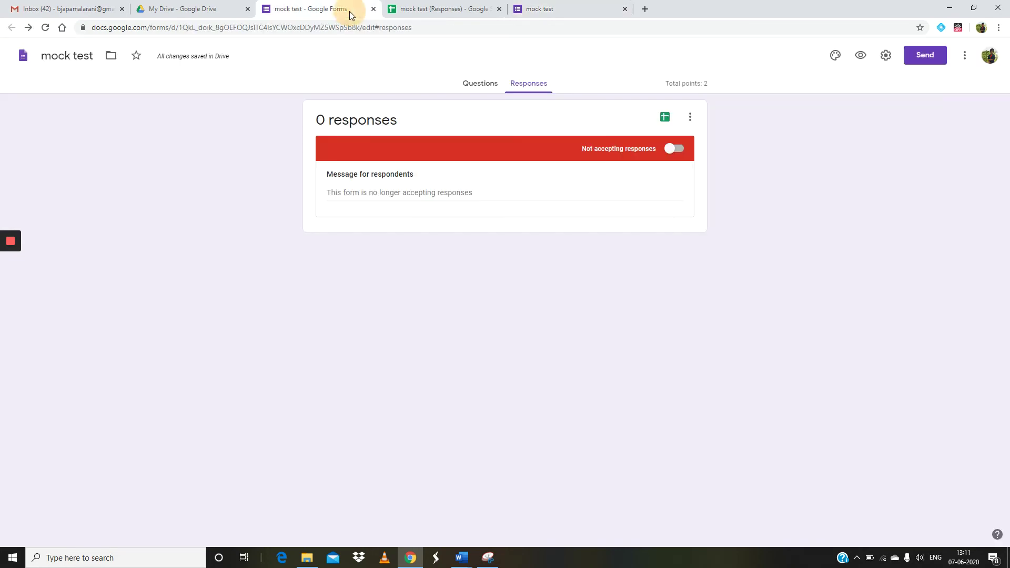
{"action": "left_click", "coordinate": [669, 150]}
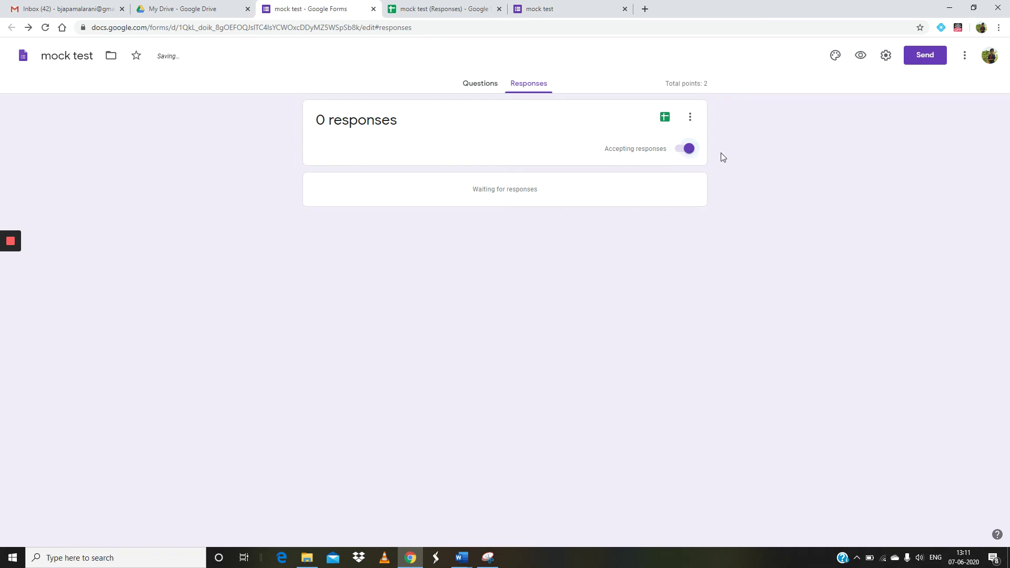
{"action": "left_click", "coordinate": [541, 11]}
{"action": "left_click", "coordinate": [446, 133]}
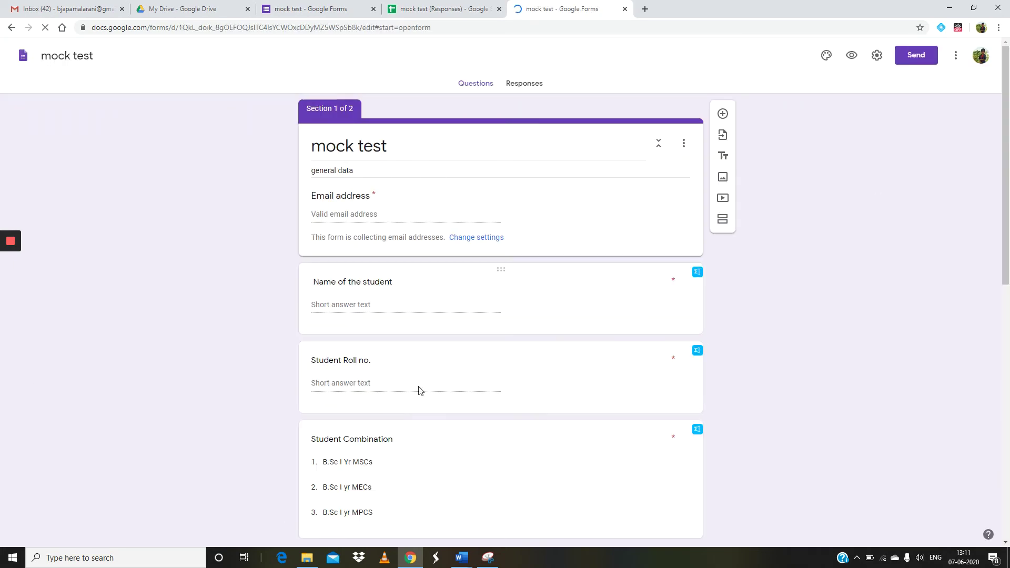
{"action": "scroll", "coordinate": [460, 309], "scroll_direction": "down", "scroll_amount": 5}
{"action": "scroll", "coordinate": [462, 312], "scroll_direction": "up", "scroll_amount": 5}
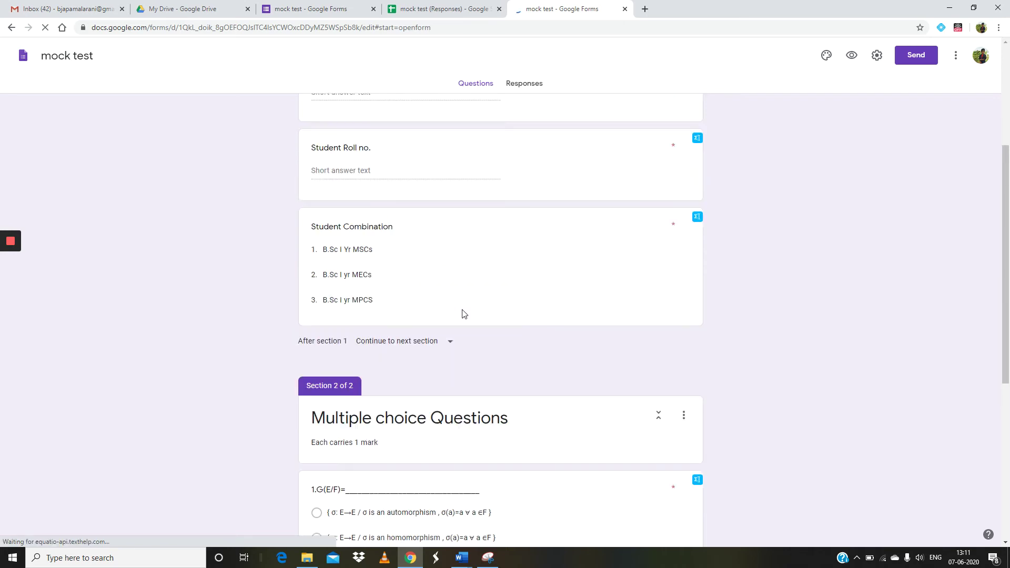
Step: Open a fresh preview, fill in the email address, student name and roll number, select B.Sc I yr MECs and proceed to the questions
{"action": "left_click", "coordinate": [850, 55]}
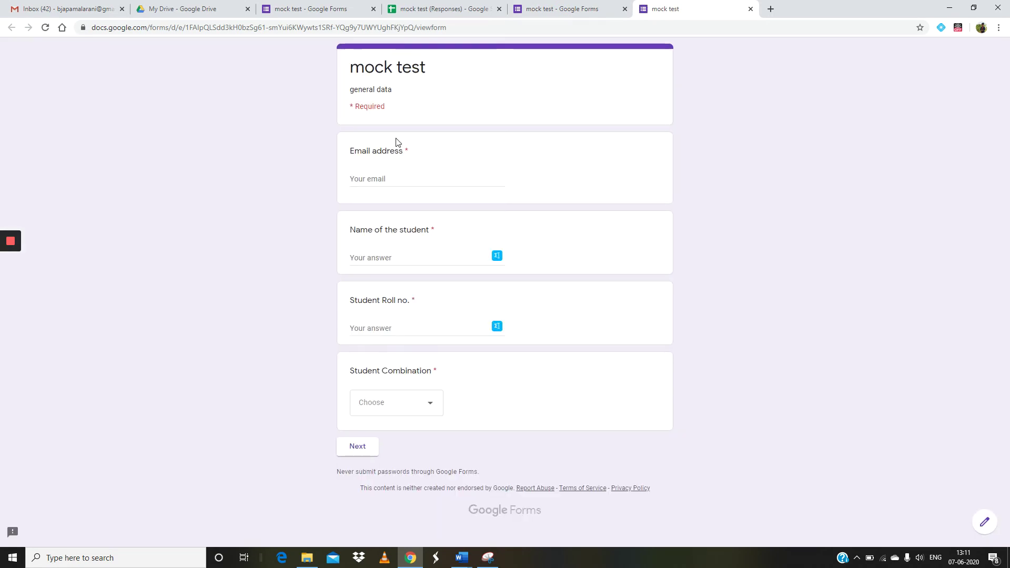
{"action": "left_click", "coordinate": [389, 180]}
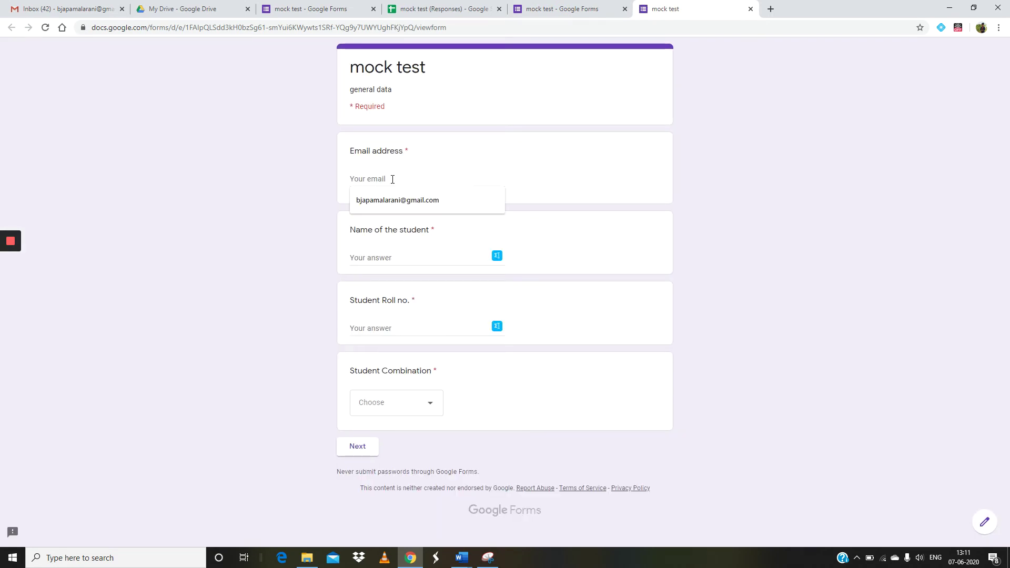
{"action": "left_click", "coordinate": [433, 200]}
{"action": "left_click", "coordinate": [400, 257]}
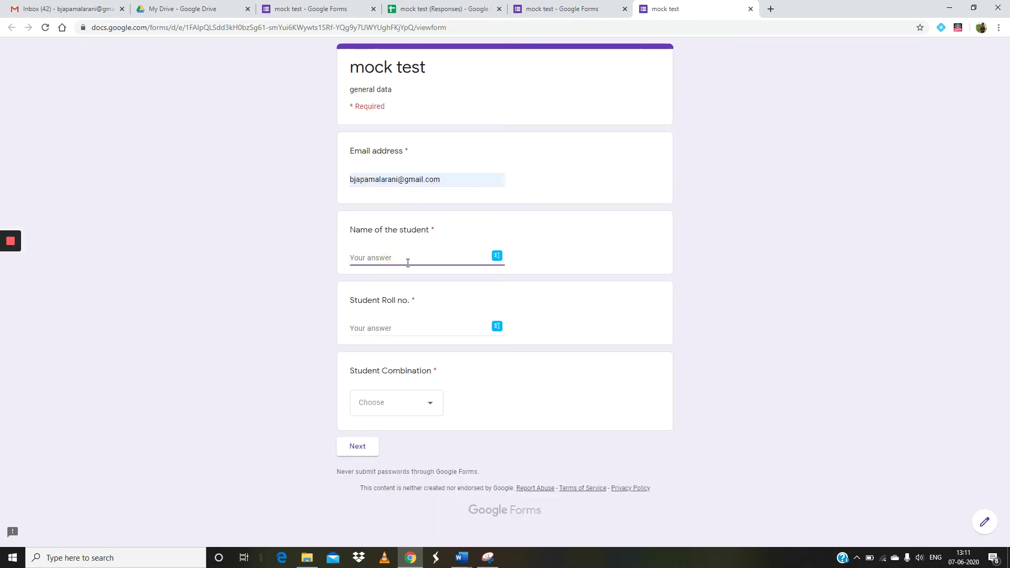
{"action": "type", "text": "rani"}
{"action": "left_click", "coordinate": [408, 318]}
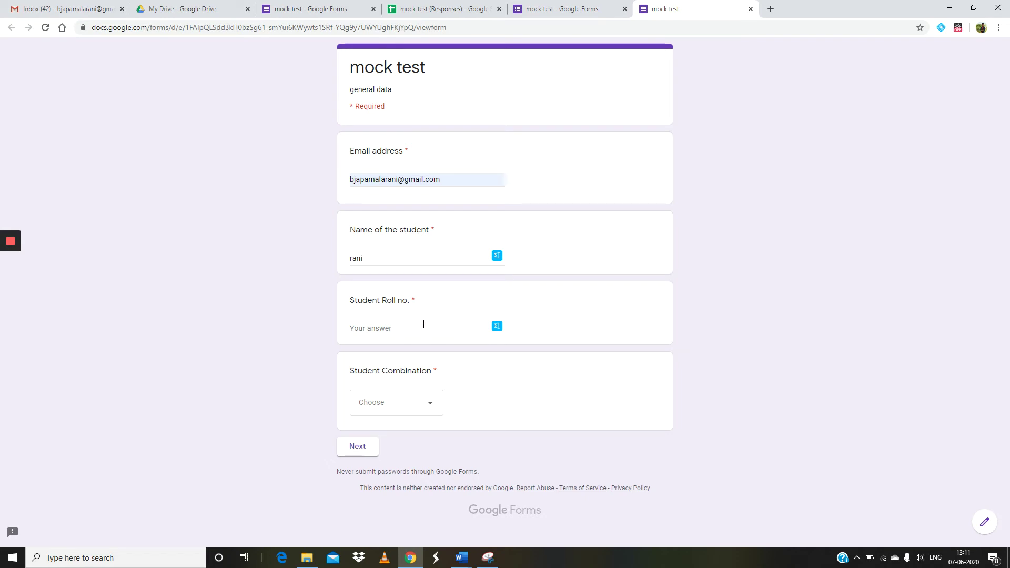
{"action": "left_click", "coordinate": [389, 327]}
{"action": "type", "text": "123456"}
{"action": "left_click", "coordinate": [428, 402]}
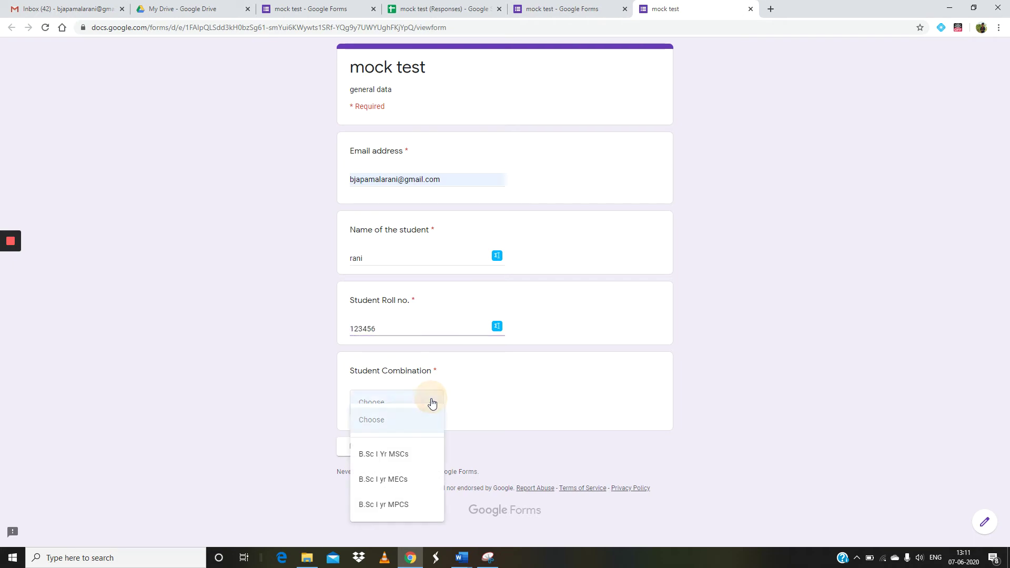
{"action": "left_click", "coordinate": [400, 480]}
{"action": "left_click", "coordinate": [359, 447]}
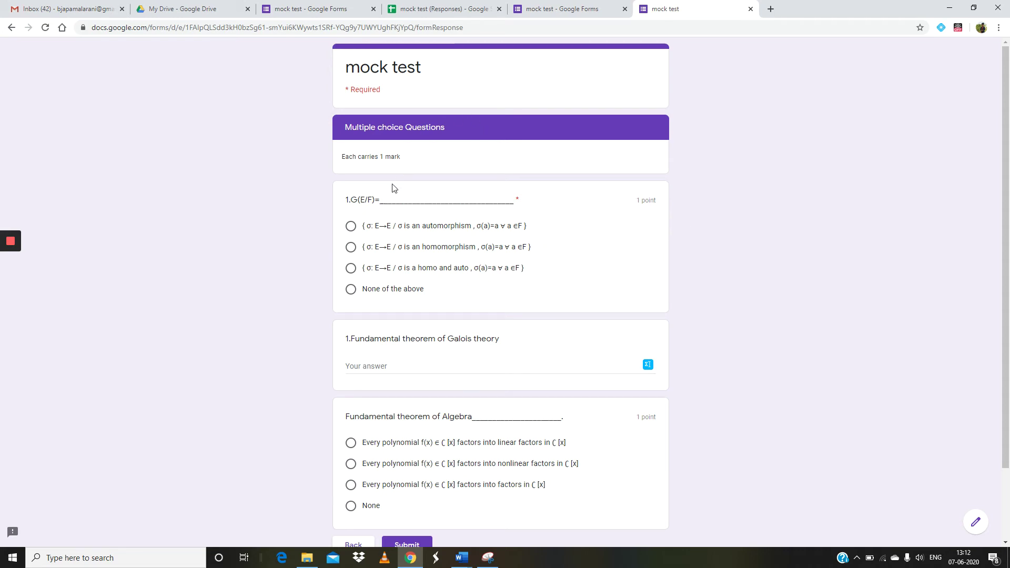
Step: Answer G(E/F) with the automorphism option and the Algebra question with the nonlinear factors option, and submit the response
{"action": "left_click", "coordinate": [350, 228]}
{"action": "left_click", "coordinate": [351, 464]}
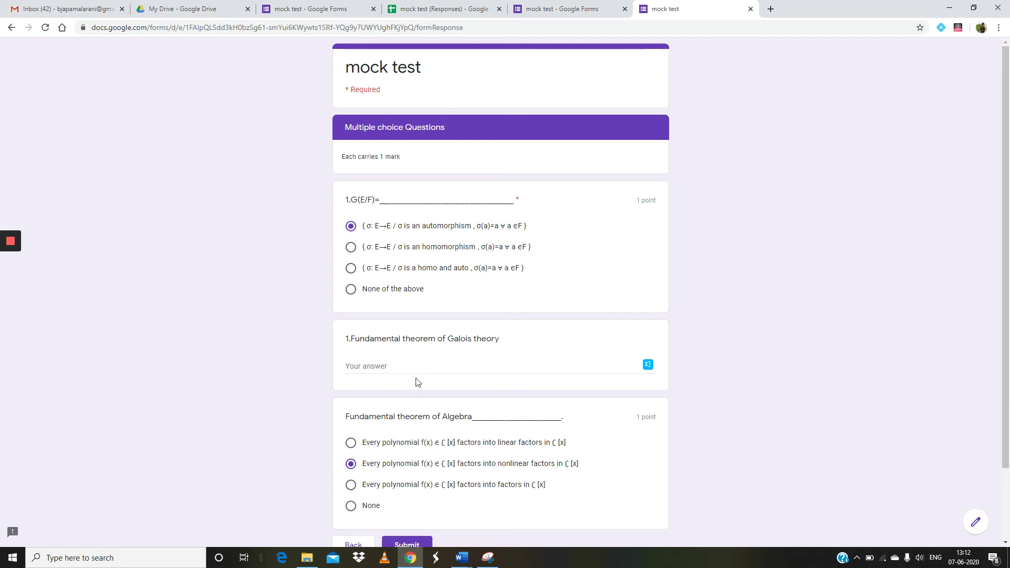
{"action": "scroll", "coordinate": [416, 384], "scroll_direction": "down", "scroll_amount": 2}
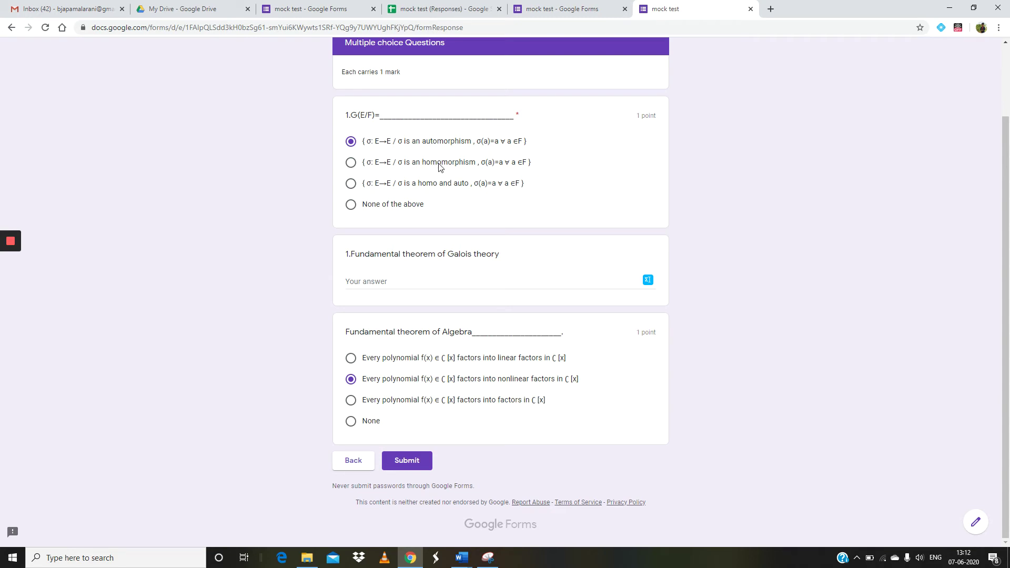
{"action": "left_click", "coordinate": [411, 460]}
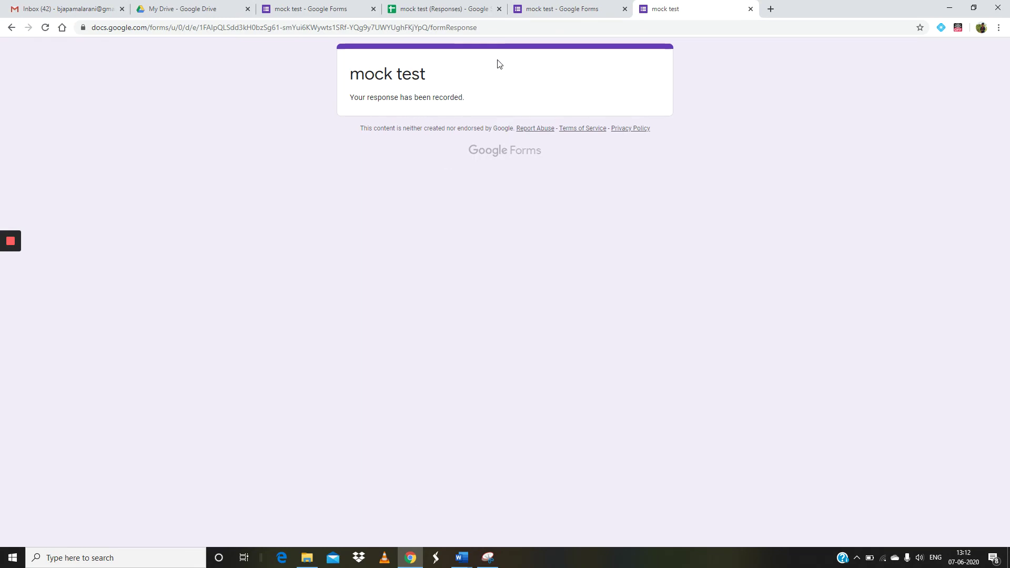
Step: Compare the form editor's response summary with the recorded submission in the mock test (Responses) spreadsheet
{"action": "left_click", "coordinate": [337, 12]}
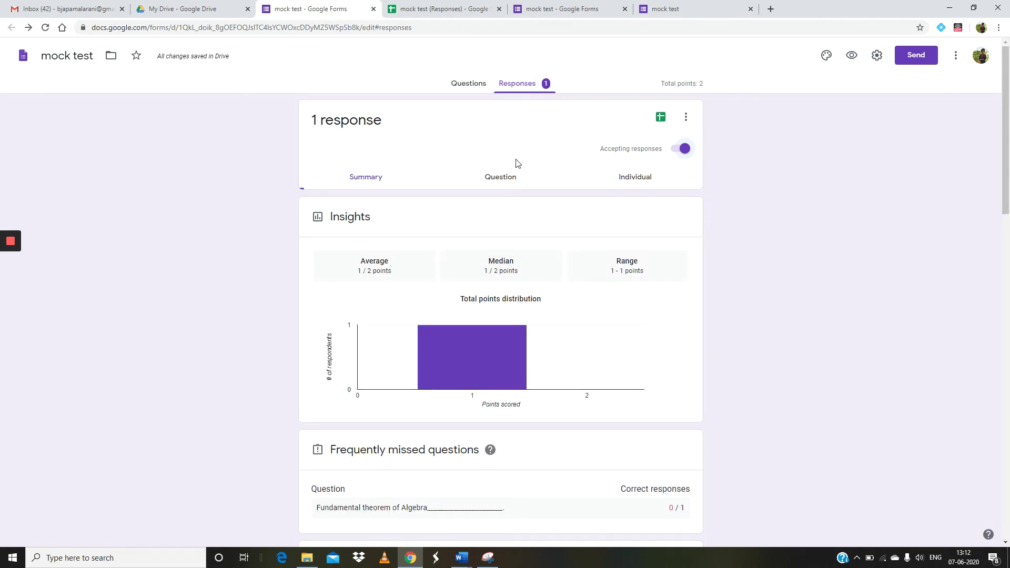
{"action": "left_click", "coordinate": [459, 13]}
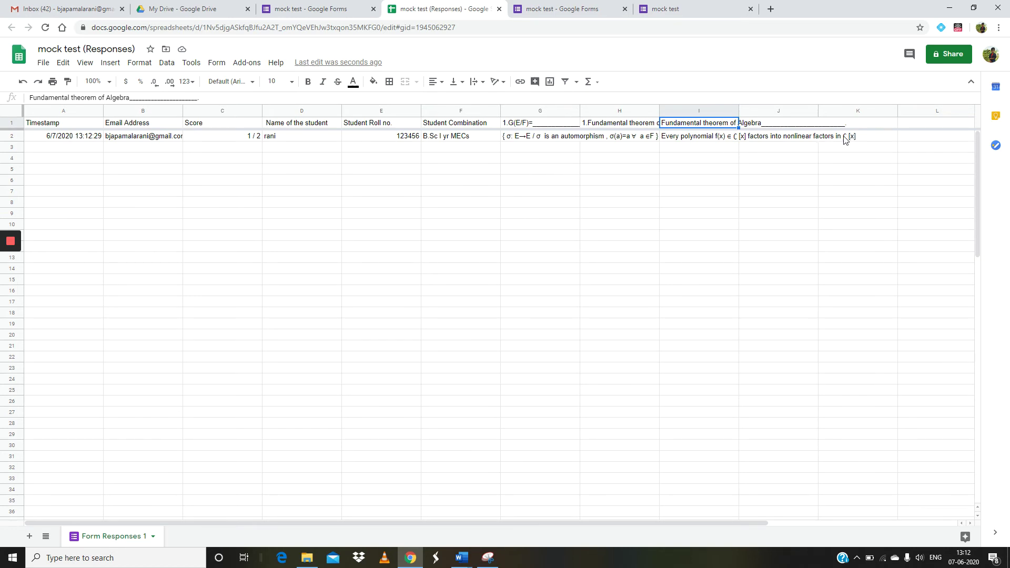
{"action": "left_click", "coordinate": [333, 12]}
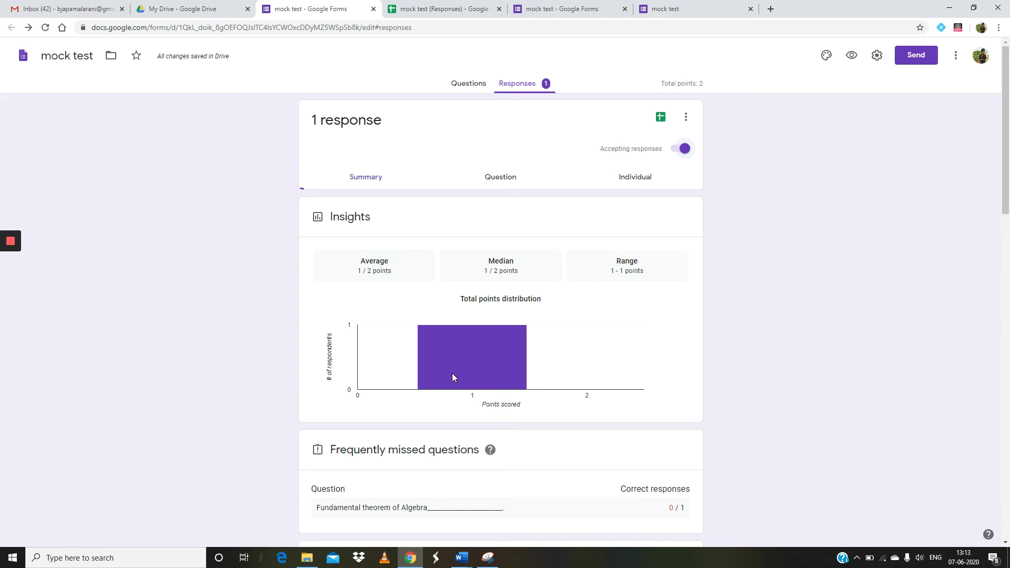
Step: Examine the individual response, checking the student details, the marks per question and the correct answers
{"action": "left_click", "coordinate": [638, 178]}
{"action": "scroll", "coordinate": [435, 305], "scroll_direction": "down", "scroll_amount": 4}
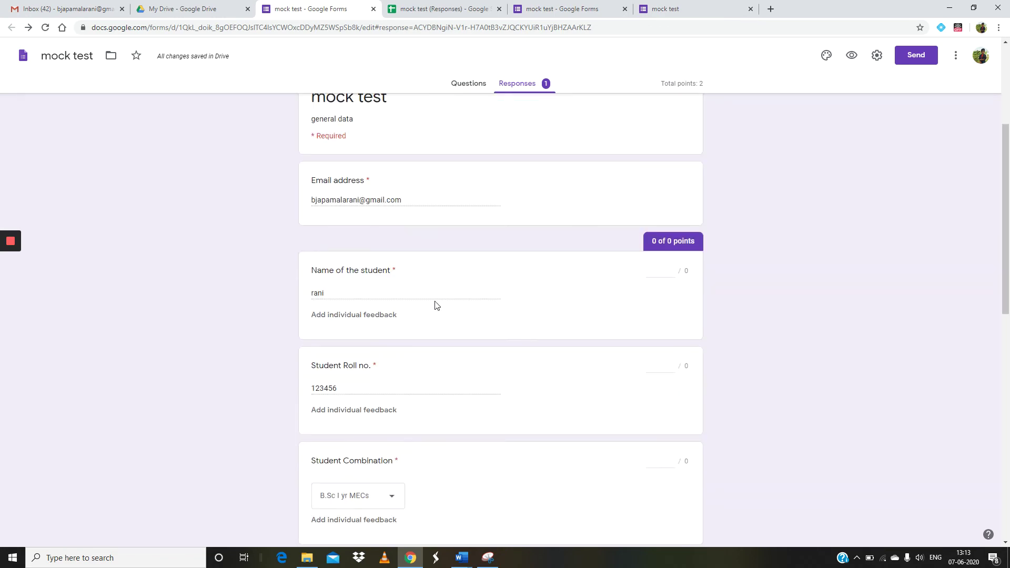
{"action": "scroll", "coordinate": [404, 309], "scroll_direction": "down", "scroll_amount": 5}
{"action": "scroll", "coordinate": [408, 295], "scroll_direction": "up", "scroll_amount": 8}
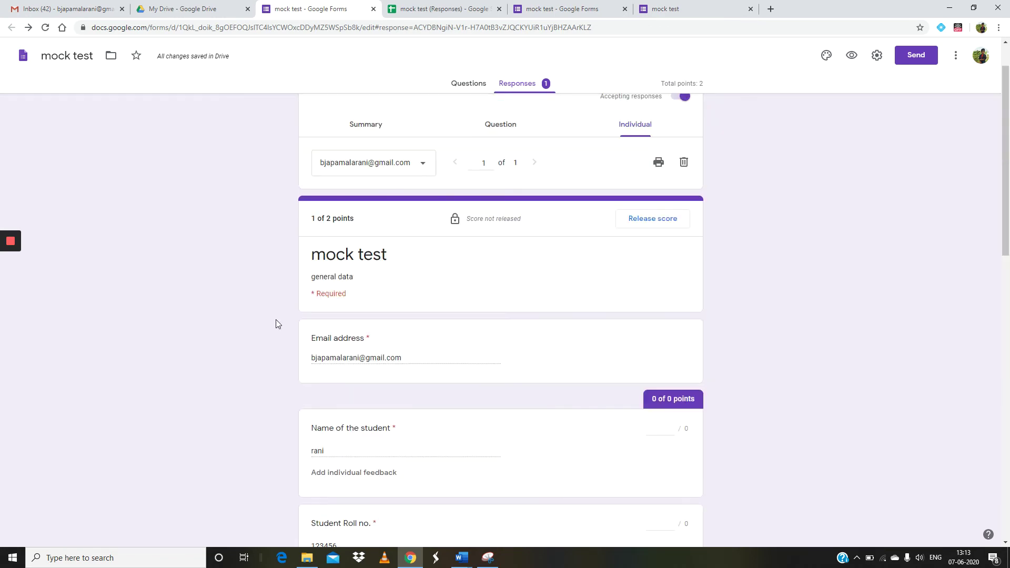
{"action": "scroll", "coordinate": [473, 362], "scroll_direction": "down", "scroll_amount": 4}
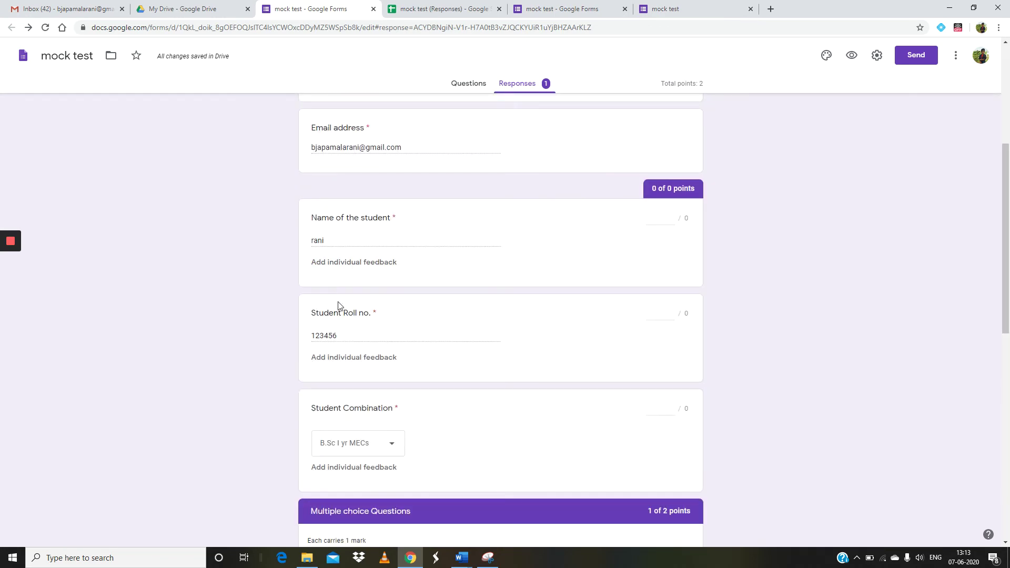
{"action": "scroll", "coordinate": [413, 448], "scroll_direction": "down", "scroll_amount": 7}
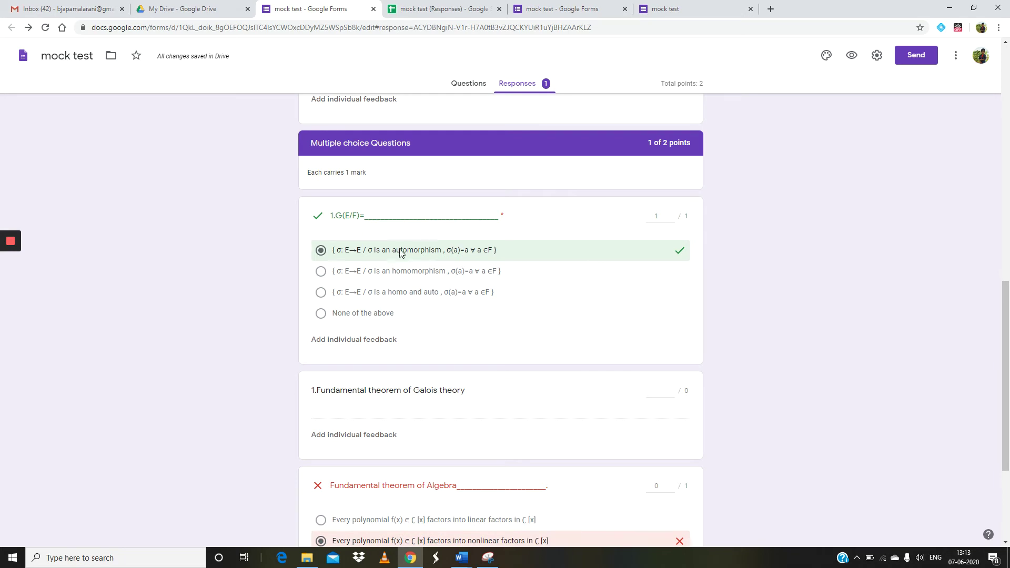
{"action": "scroll", "coordinate": [400, 252], "scroll_direction": "down", "scroll_amount": 3}
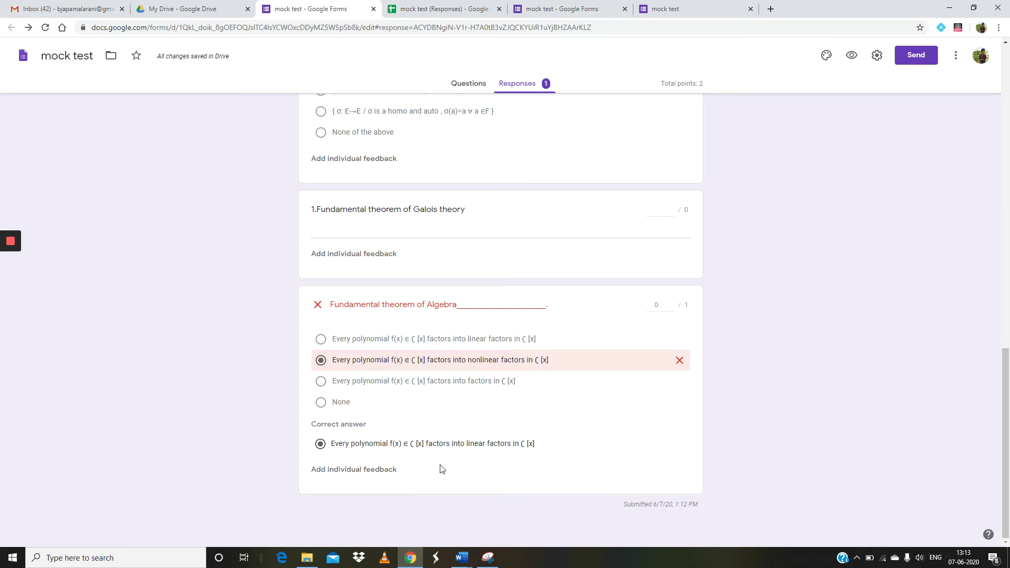
{"action": "scroll", "coordinate": [402, 319], "scroll_direction": "up", "scroll_amount": 3}
{"action": "scroll", "coordinate": [408, 310], "scroll_direction": "down", "scroll_amount": 3}
{"action": "scroll", "coordinate": [402, 307], "scroll_direction": "up", "scroll_amount": 3}
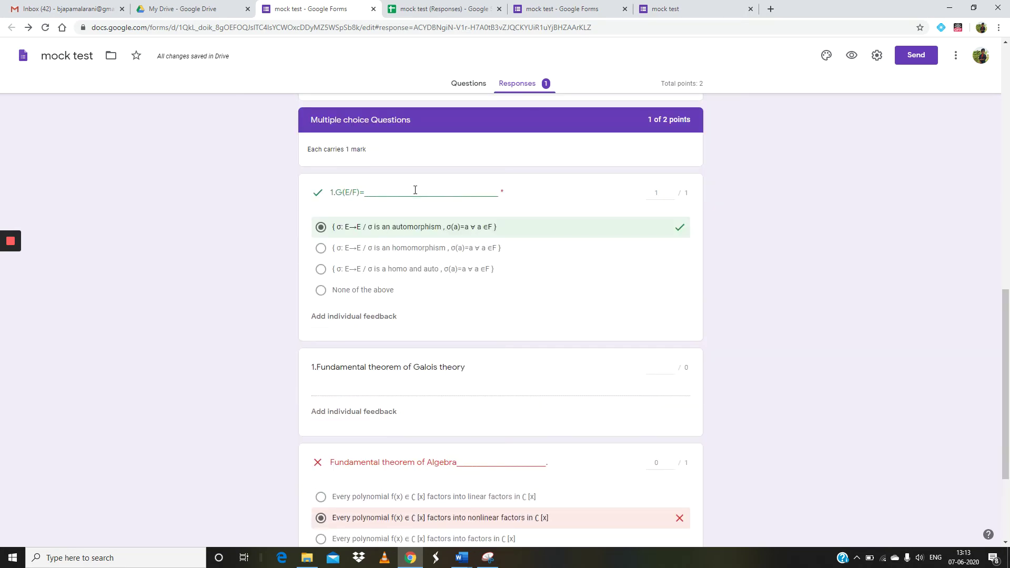
{"action": "scroll", "coordinate": [479, 368], "scroll_direction": "down", "scroll_amount": 2}
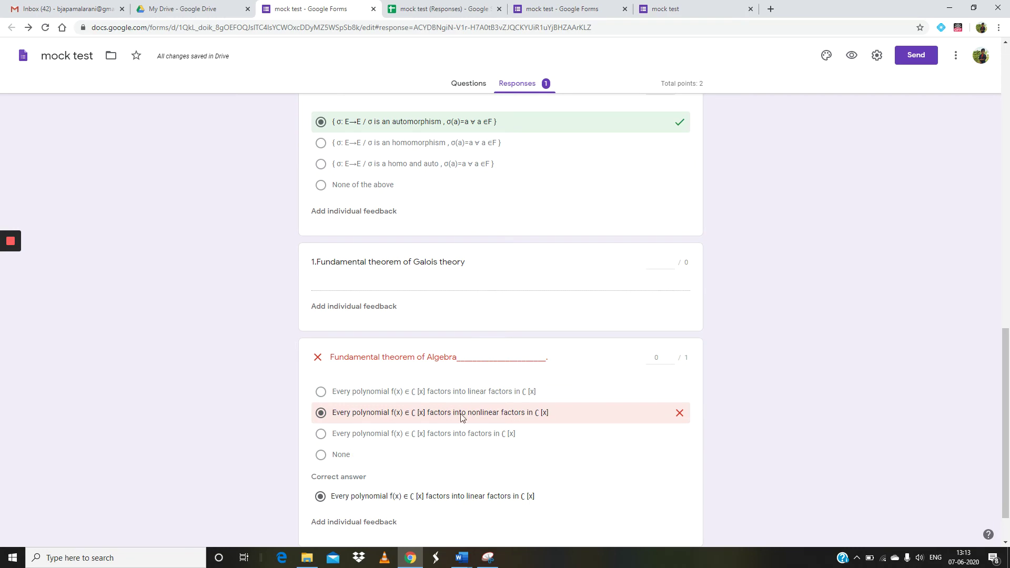
{"action": "scroll", "coordinate": [363, 389], "scroll_direction": "down", "scroll_amount": 1}
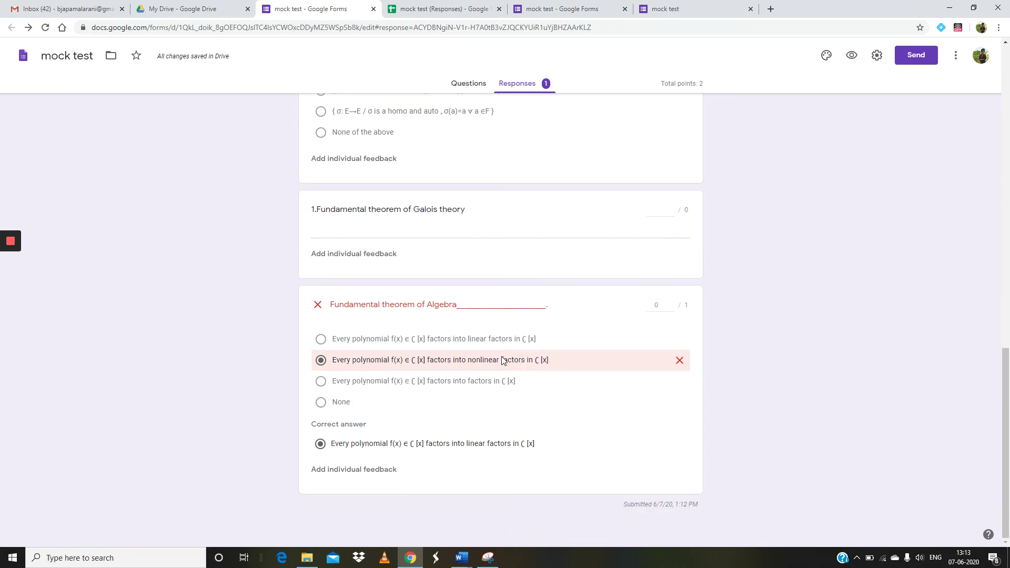
{"action": "scroll", "coordinate": [439, 279], "scroll_direction": "up", "scroll_amount": 9}
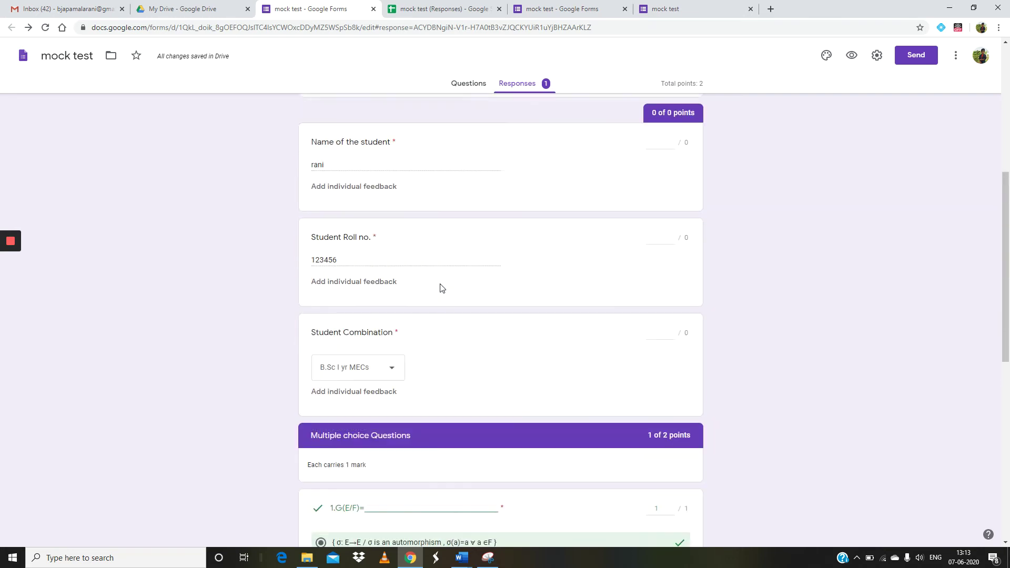
{"action": "scroll", "coordinate": [441, 288], "scroll_direction": "up", "scroll_amount": 6}
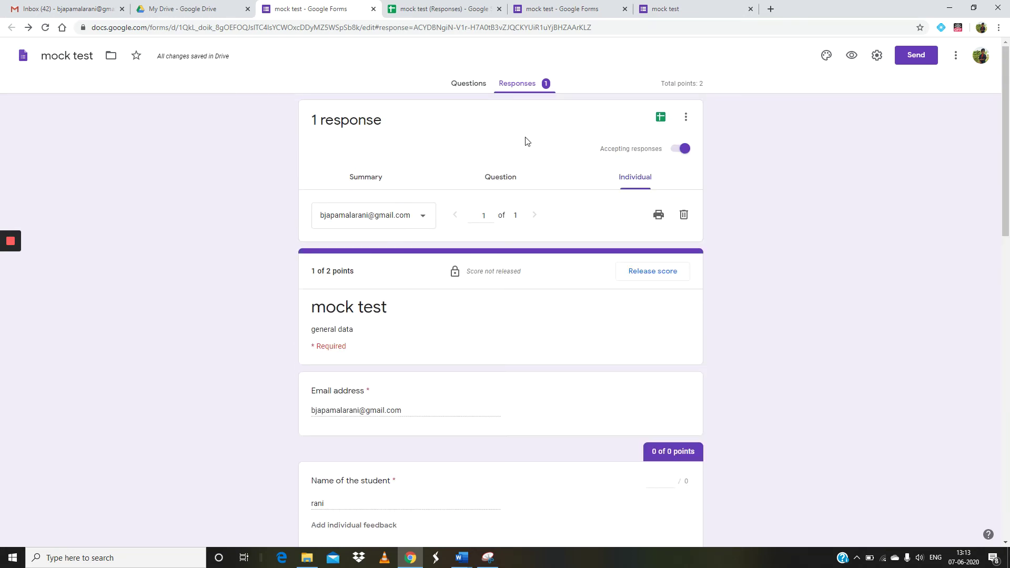
Step: Open the form's sending options, choose to share by link and copy the shortened URL
{"action": "left_click", "coordinate": [919, 61]}
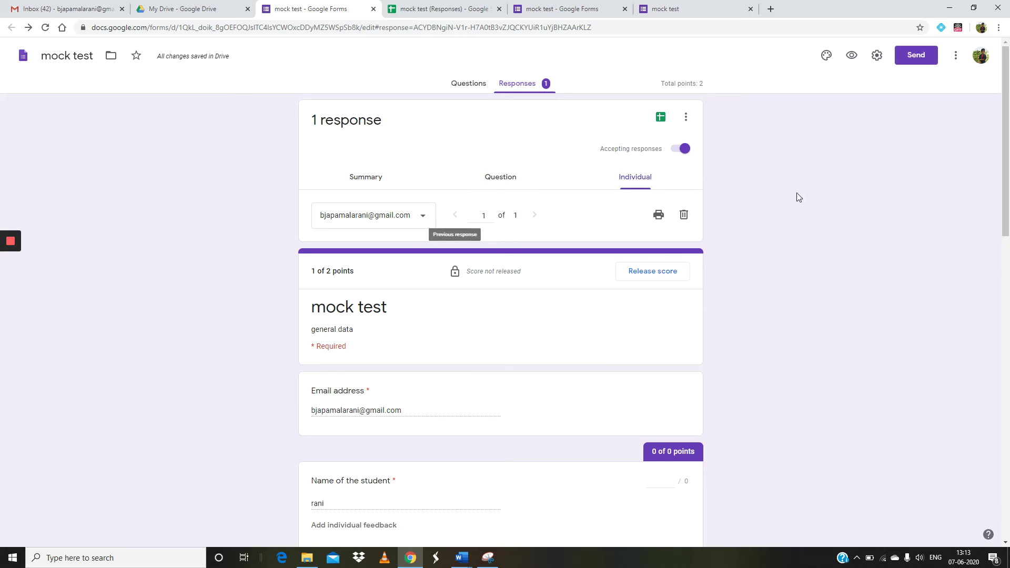
{"action": "left_click", "coordinate": [915, 56]}
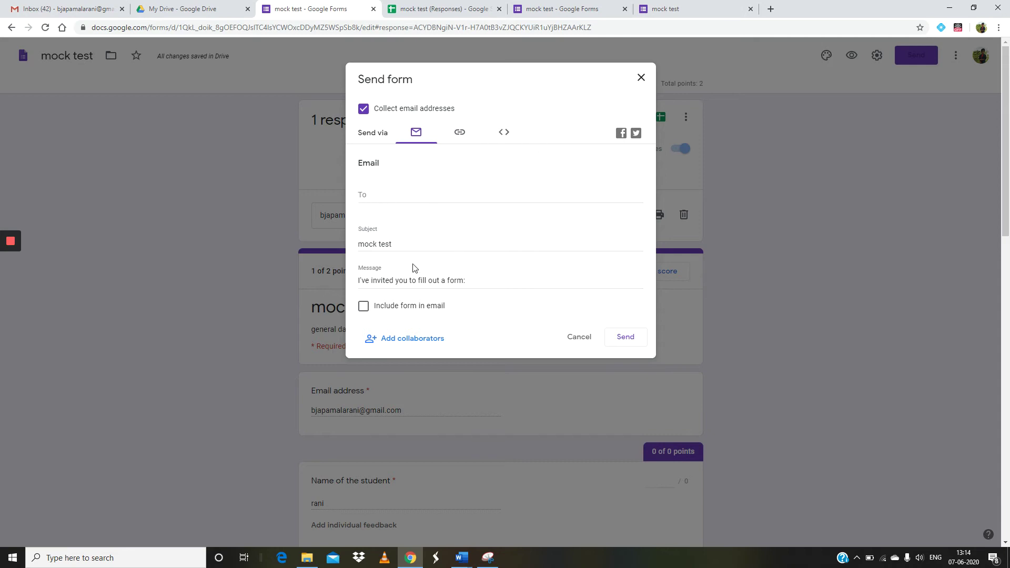
{"action": "left_click", "coordinate": [460, 135]}
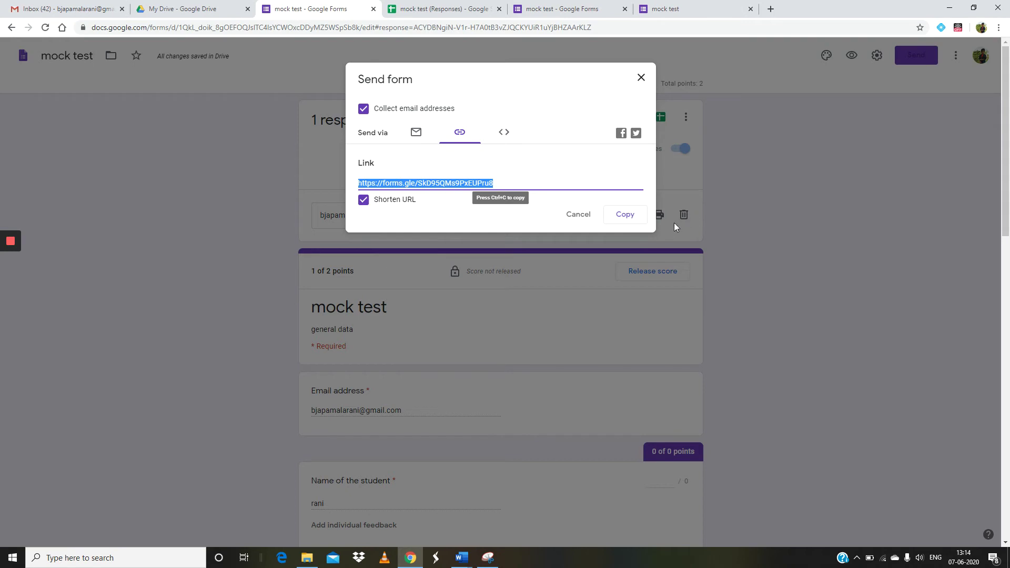
{"action": "left_click", "coordinate": [615, 220]}
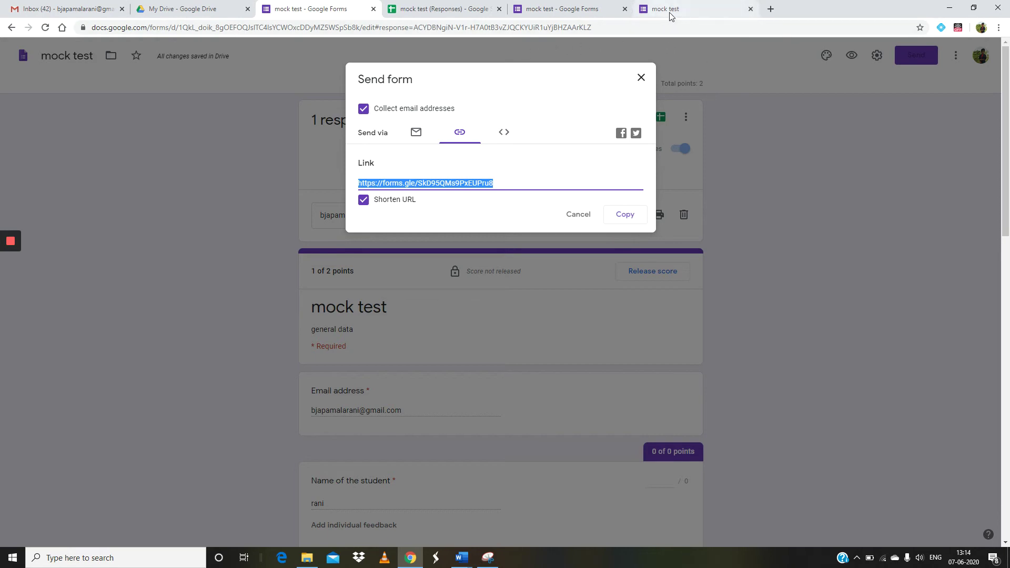
Step: Search for whatsapp web in a new browser tab, open WhatsApp Web and retry the connection to the phone
{"action": "left_click", "coordinate": [767, 10]}
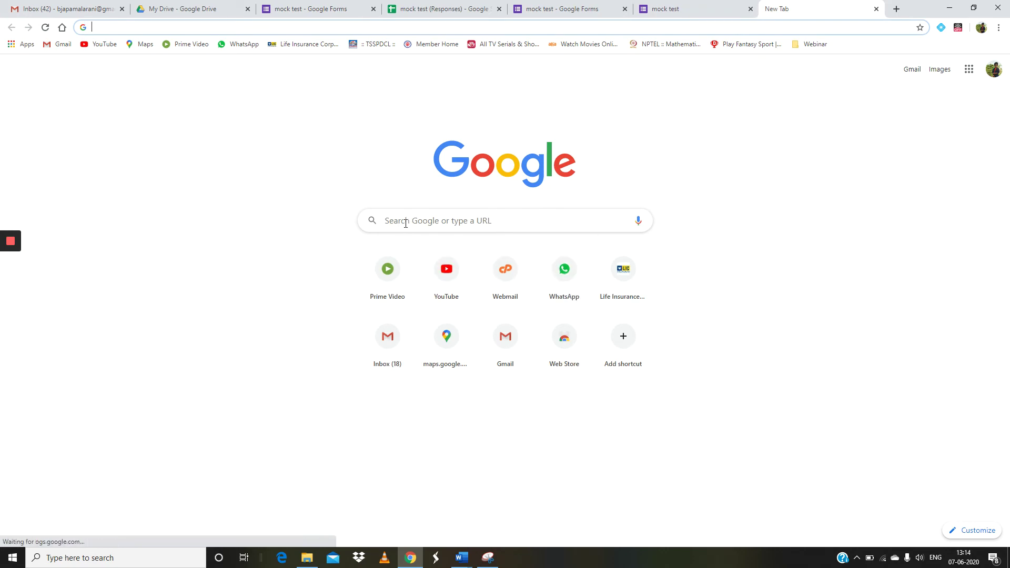
{"action": "type", "text": "wh"}
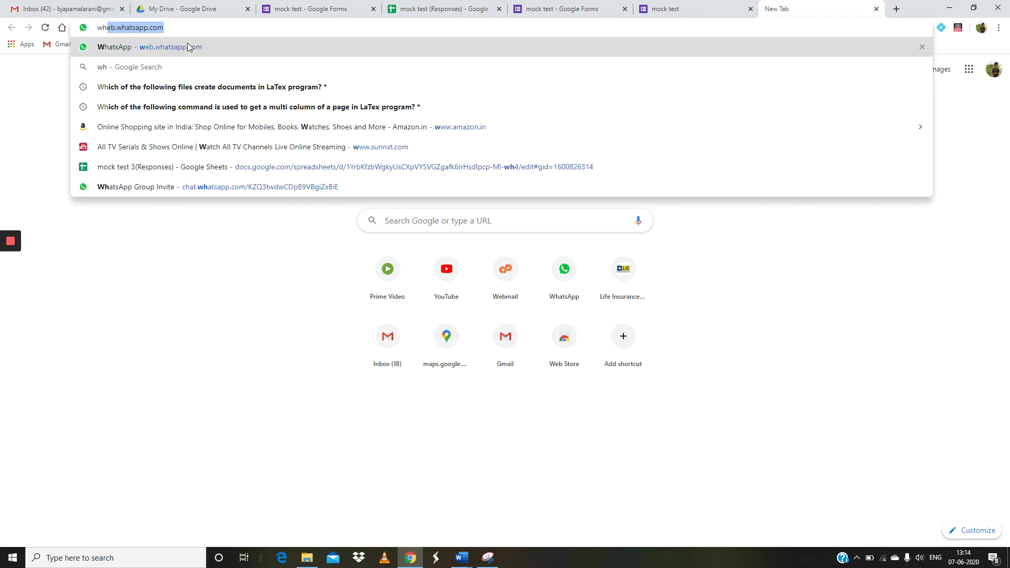
{"action": "type", "text": "atsapp"}
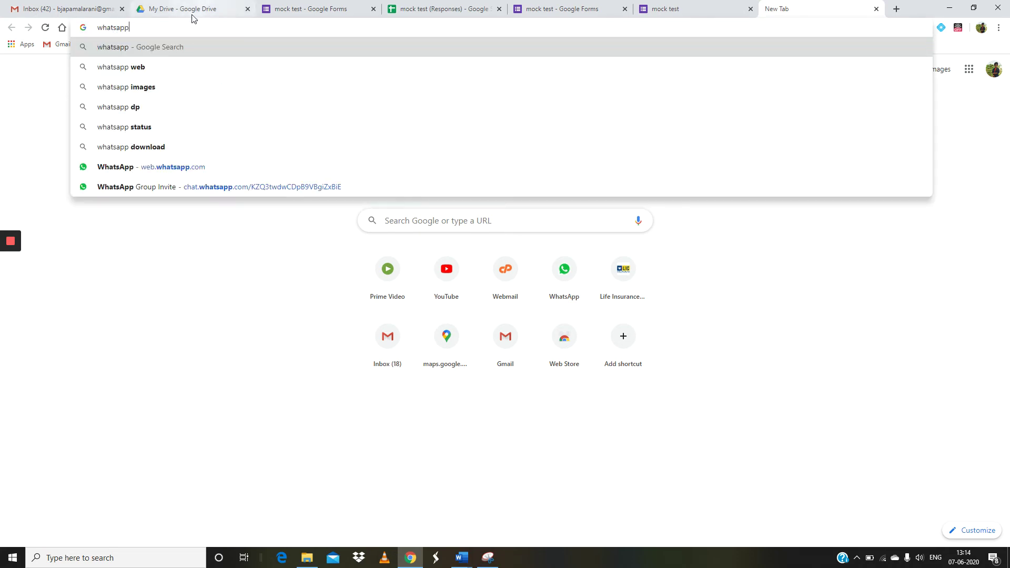
{"action": "left_click", "coordinate": [143, 74]}
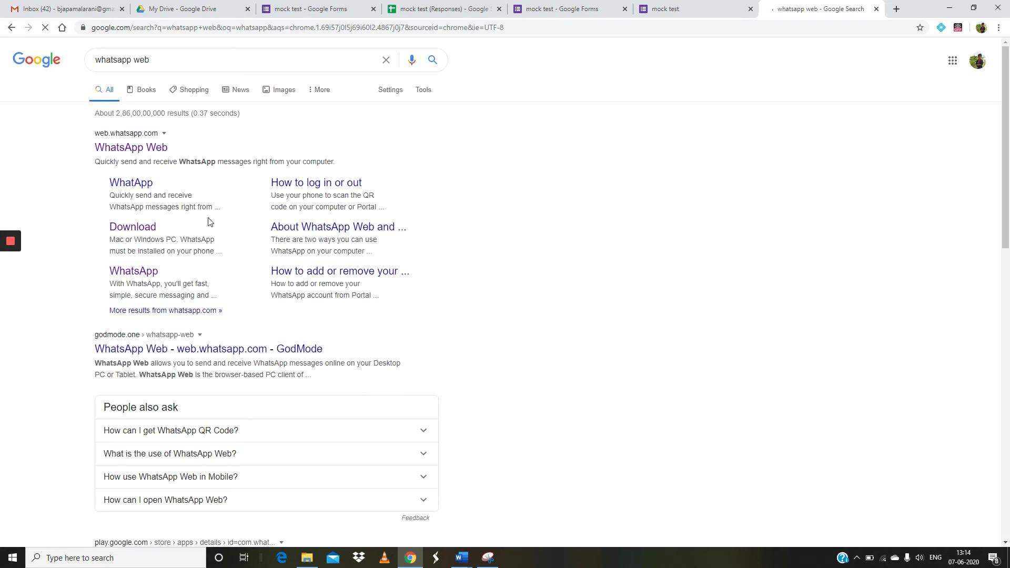
{"action": "left_click", "coordinate": [145, 150]}
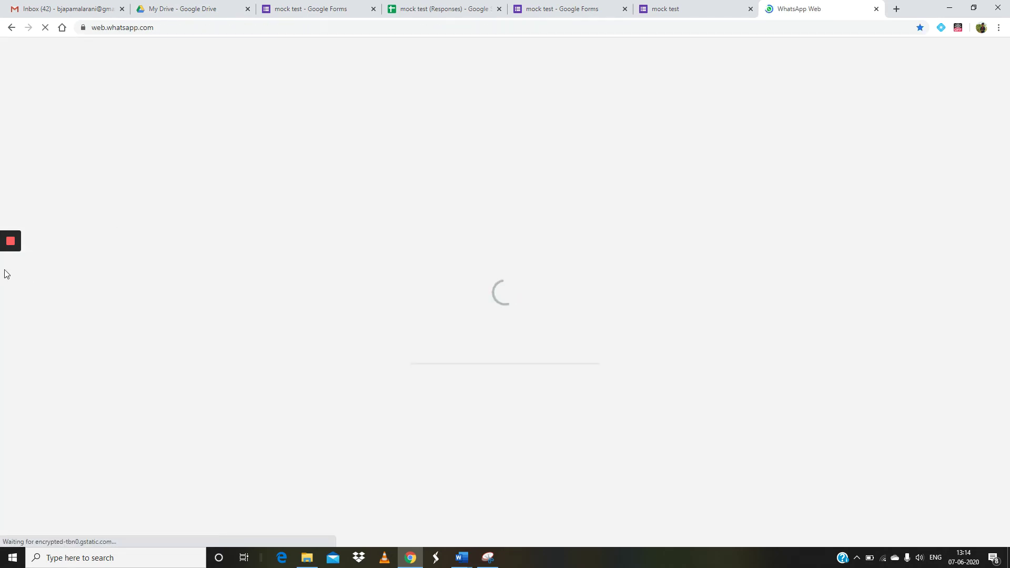
{"action": "mouse_move", "coordinate": [9, 263]}
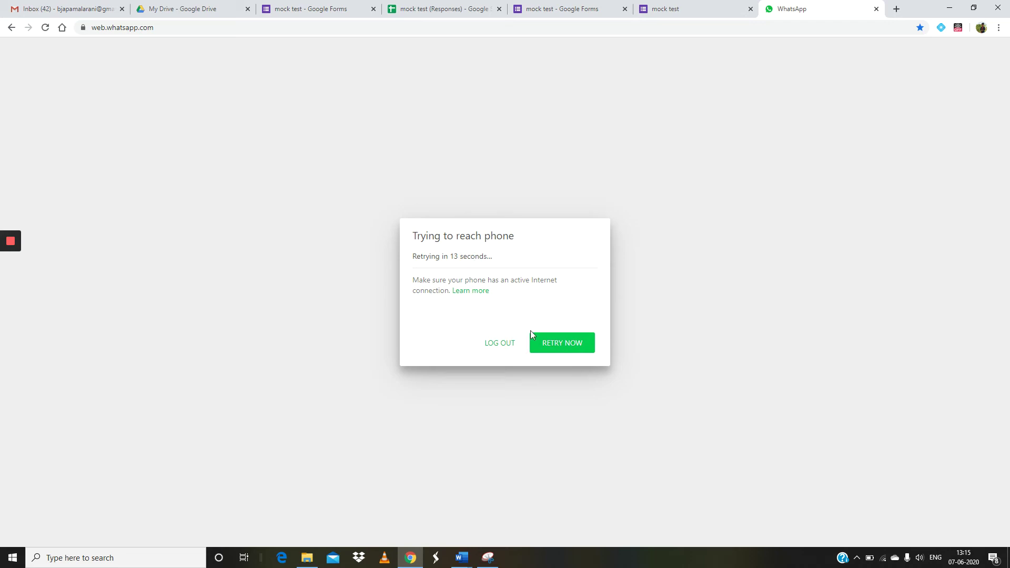
{"action": "left_click", "coordinate": [545, 348]}
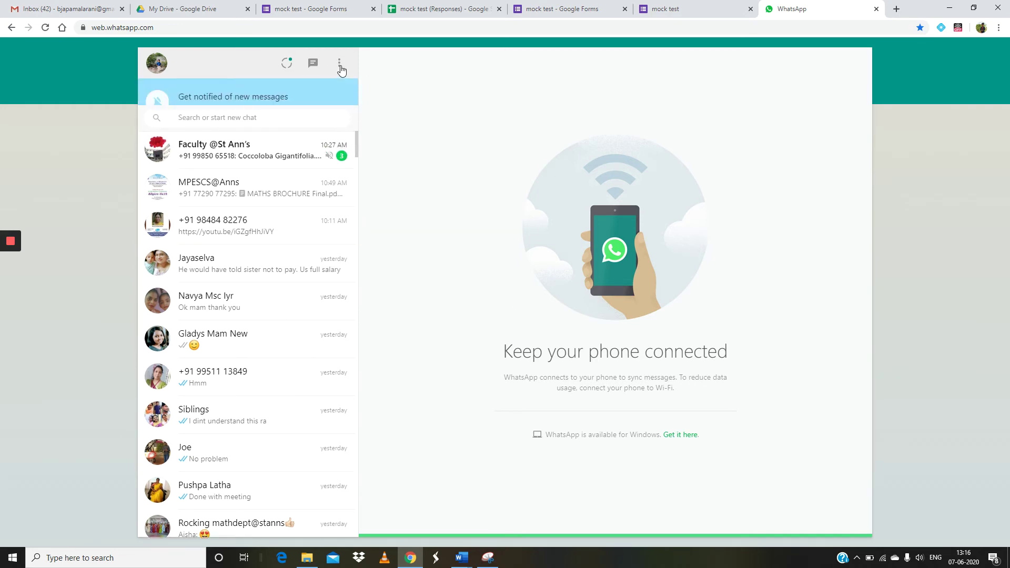
Step: Log out of the current WhatsApp Web session
{"action": "left_click", "coordinate": [339, 64]}
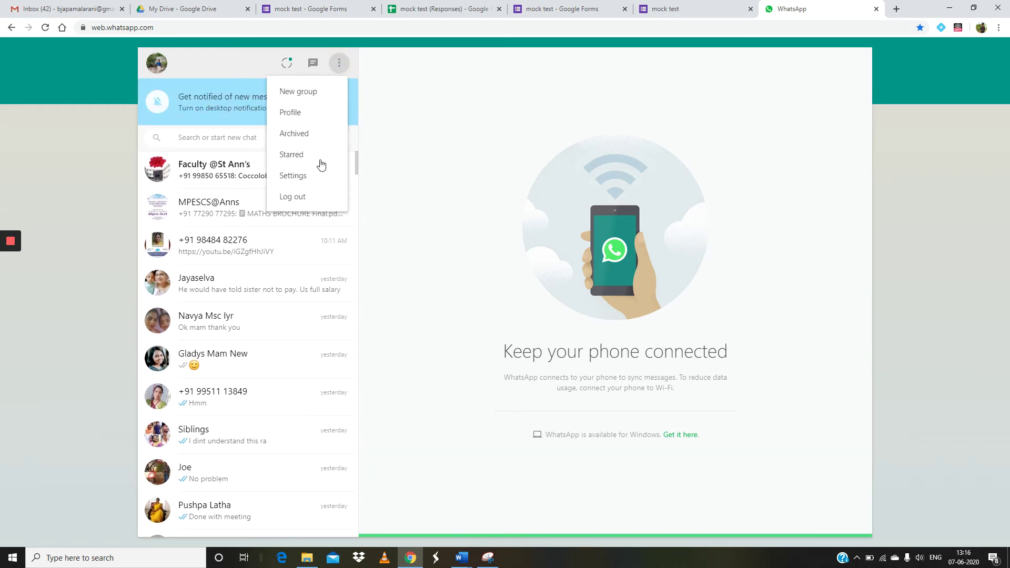
{"action": "left_click", "coordinate": [292, 197]}
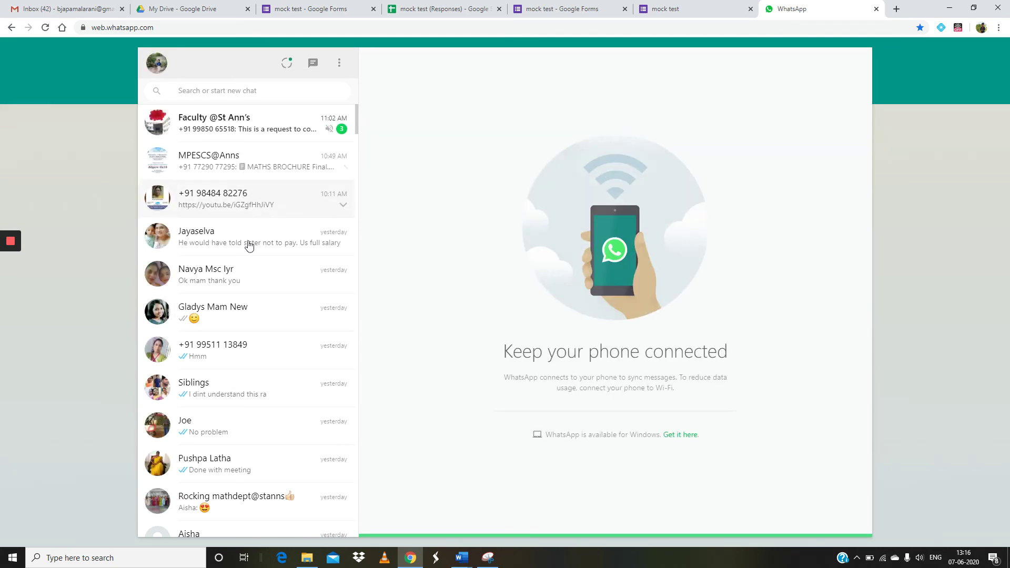
Step: Find the MSc (2019-2021) group chat and paste the copied form link into a new message
{"action": "scroll", "coordinate": [245, 400], "scroll_direction": "down", "scroll_amount": 2}
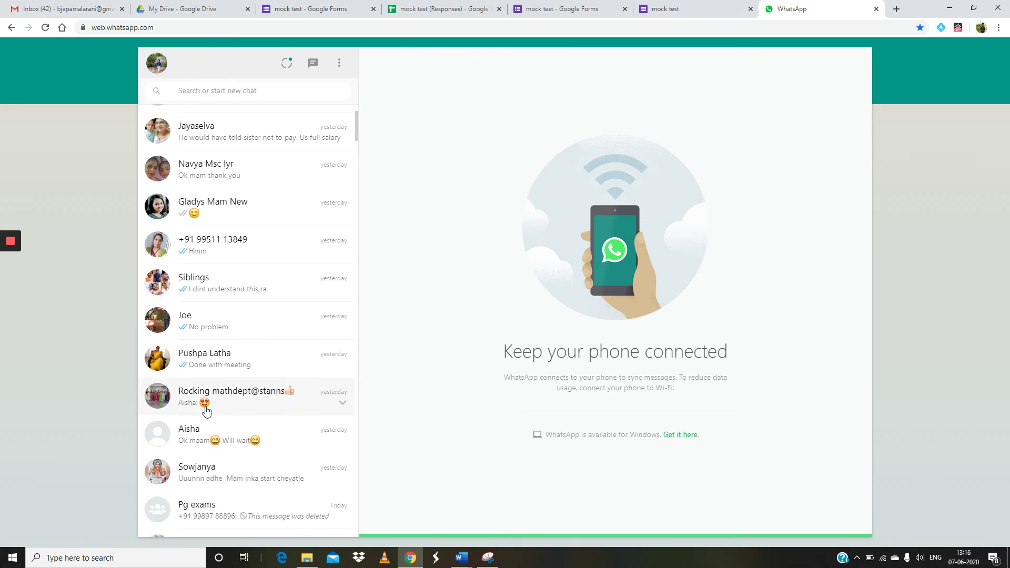
{"action": "scroll", "coordinate": [206, 410], "scroll_direction": "down", "scroll_amount": 7}
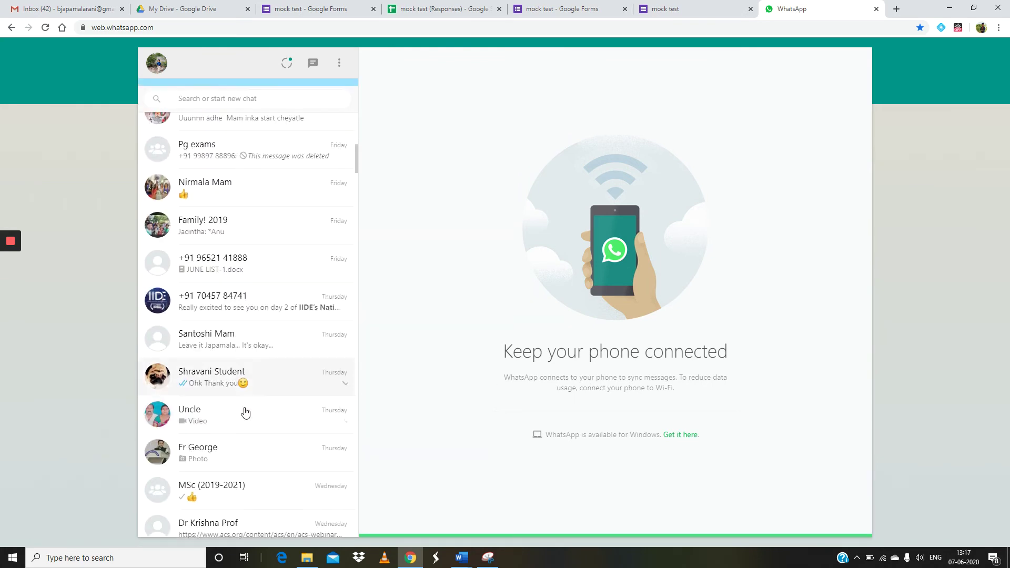
{"action": "scroll", "coordinate": [245, 413], "scroll_direction": "down", "scroll_amount": 3}
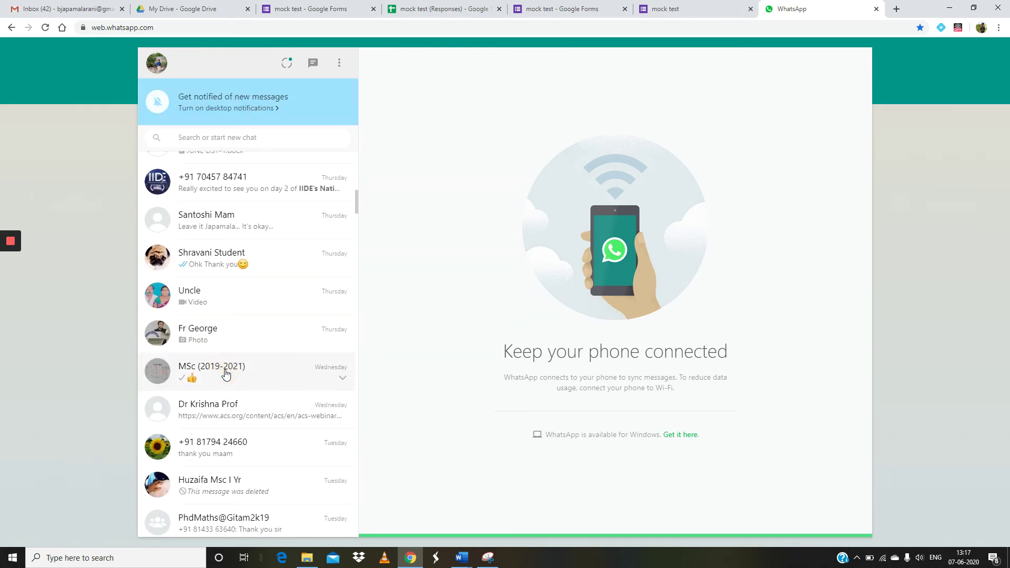
{"action": "left_click", "coordinate": [225, 373]}
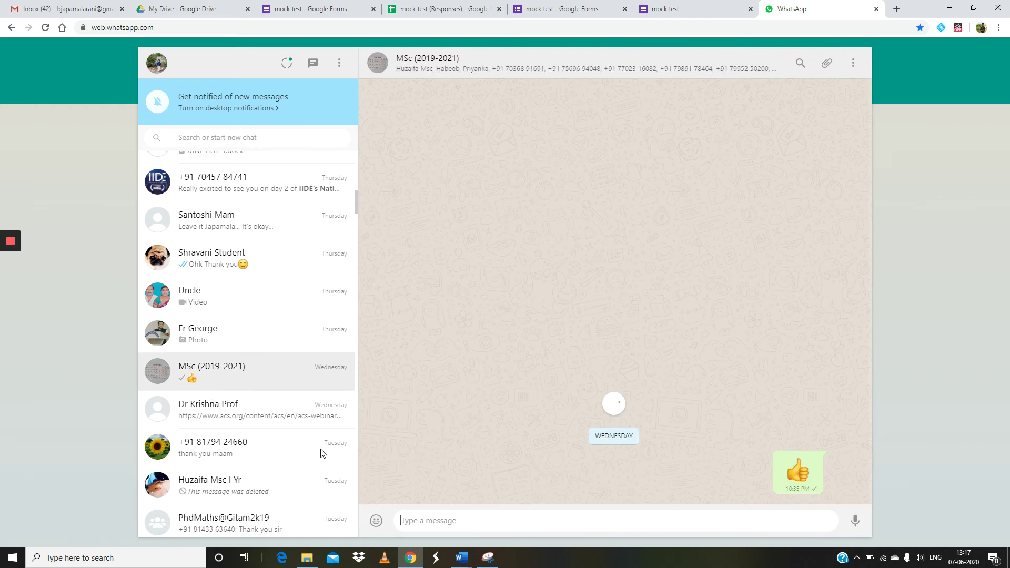
{"action": "right_click", "coordinate": [406, 520]}
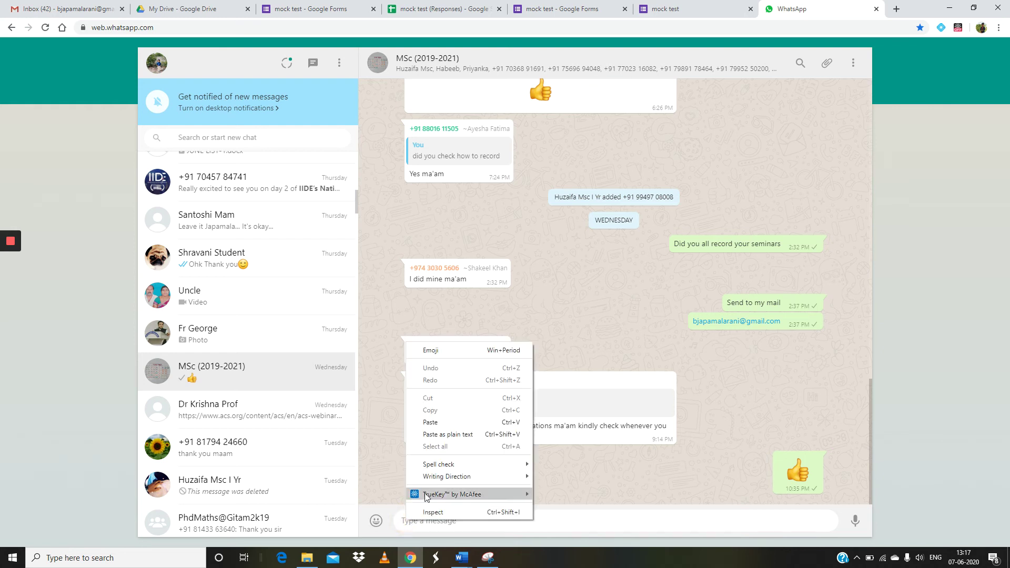
{"action": "left_click", "coordinate": [451, 419]}
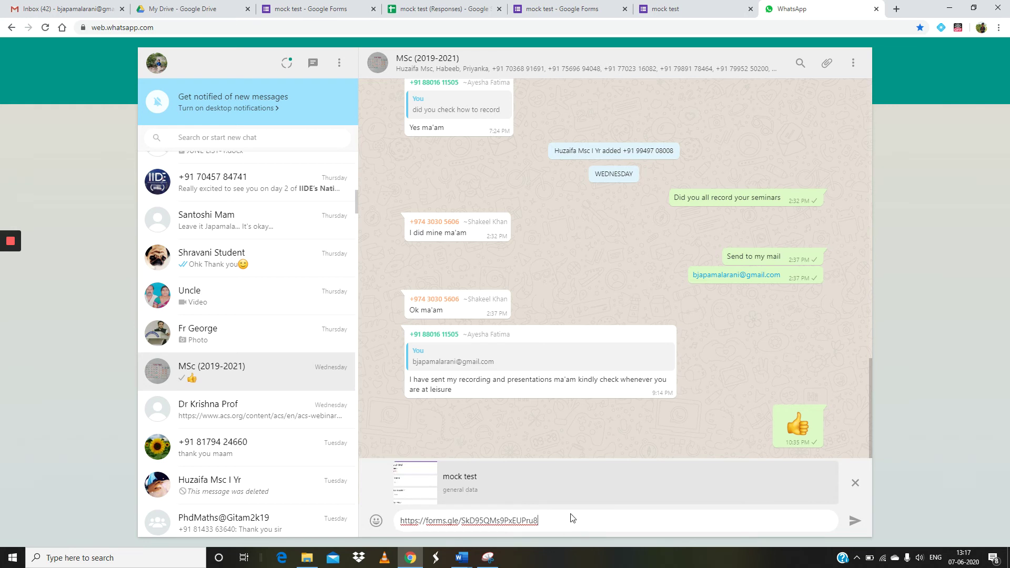
Step: Erase the unsent form link from the group chat's message field
{"action": "key", "text": "BackSpace"}
{"action": "key", "text": "BackSpace"}
{"action": "key", "text": "BackSpace"}
{"action": "key", "text": "BackSpace"}
{"action": "key", "text": "BackSpace"}
{"action": "key", "text": "BackSpace"}
{"action": "key", "text": "BackSpace"}
{"action": "key", "text": "BackSpace"}
{"action": "key", "text": "BackSpace"}
{"action": "key", "text": "BackSpace"}
{"action": "key", "text": "BackSpace"}
{"action": "key", "text": "BackSpace"}
{"action": "key", "text": "BackSpace"}
{"action": "key", "text": "BackSpace"}
{"action": "key", "text": "BackSpace"}
{"action": "key", "text": "BackSpace"}
{"action": "key", "text": "BackSpace"}
{"action": "key", "text": "BackSpace"}
{"action": "key", "text": "BackSpace"}
{"action": "key", "text": "BackSpace"}
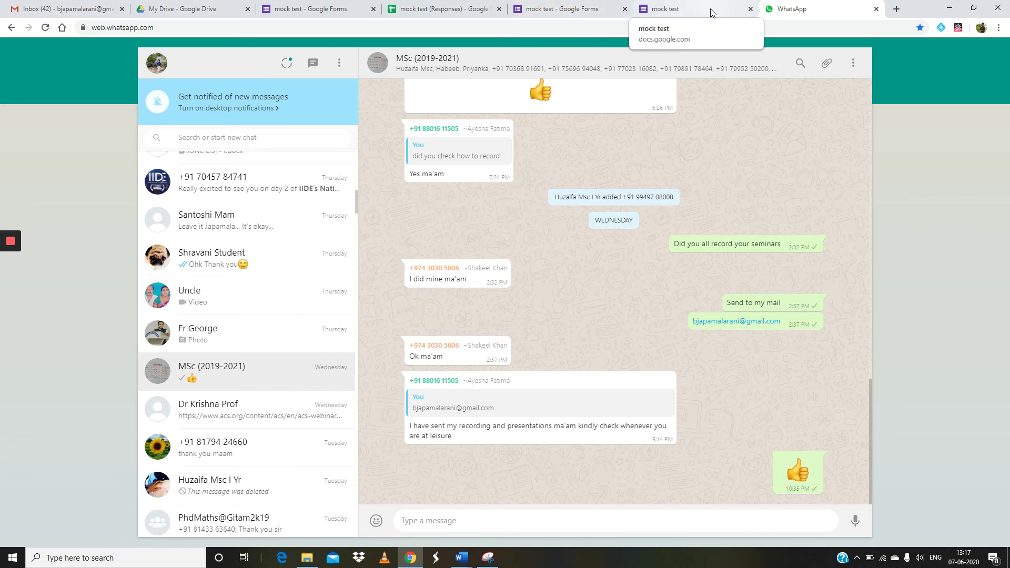
Step: Switch back to the mock test form editor in Google Forms and dismiss the Send form dialog
{"action": "left_click", "coordinate": [300, 9]}
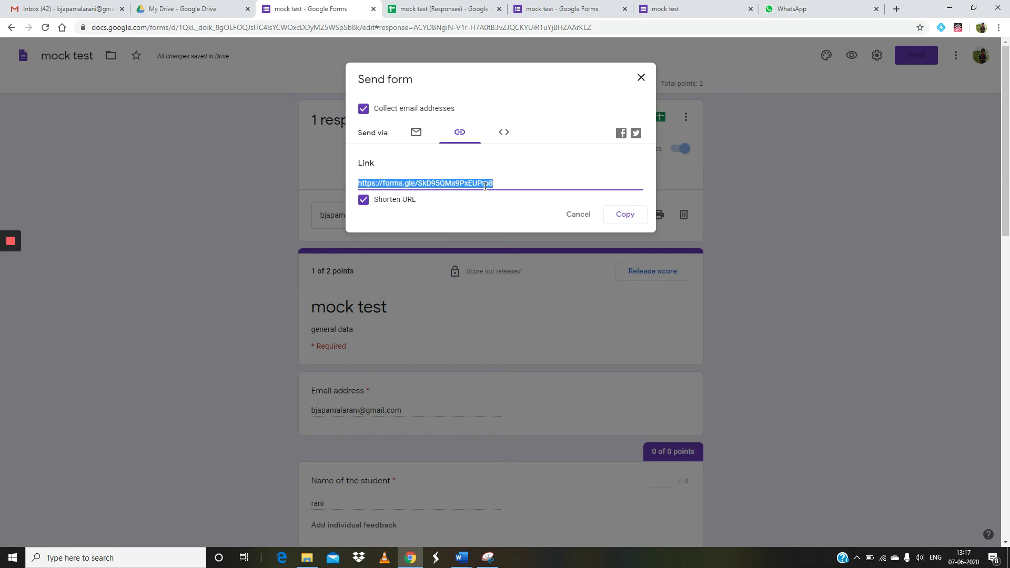
{"action": "left_click", "coordinate": [585, 220]}
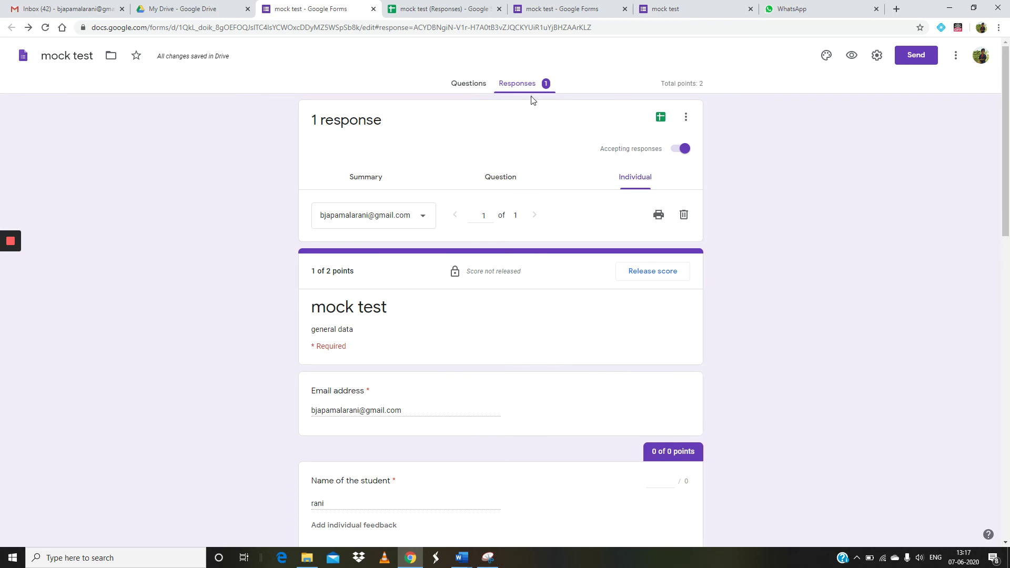
Step: Stop the form from accepting responses and return to its list of questions
{"action": "left_click", "coordinate": [674, 150]}
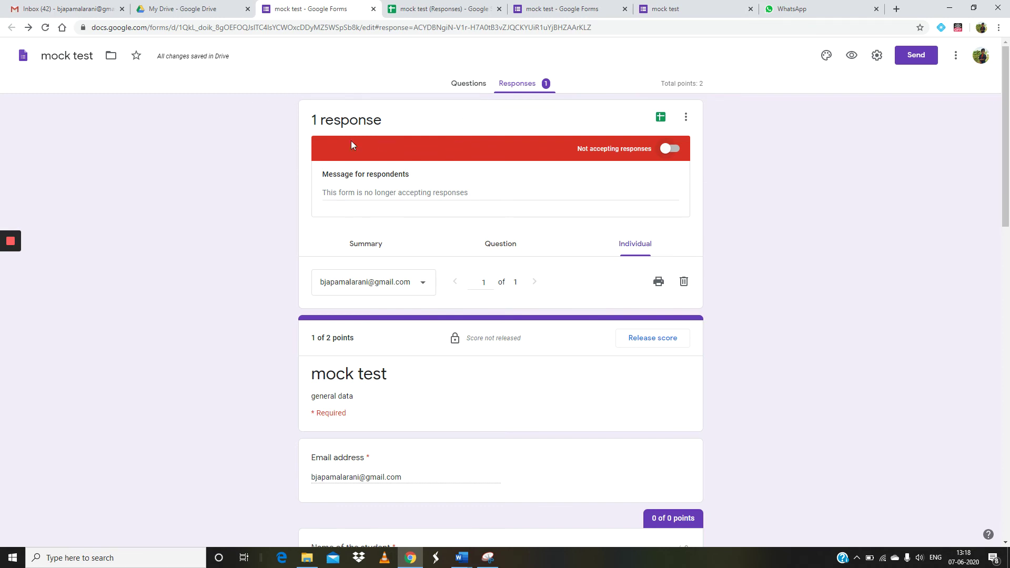
{"action": "left_click", "coordinate": [465, 84]}
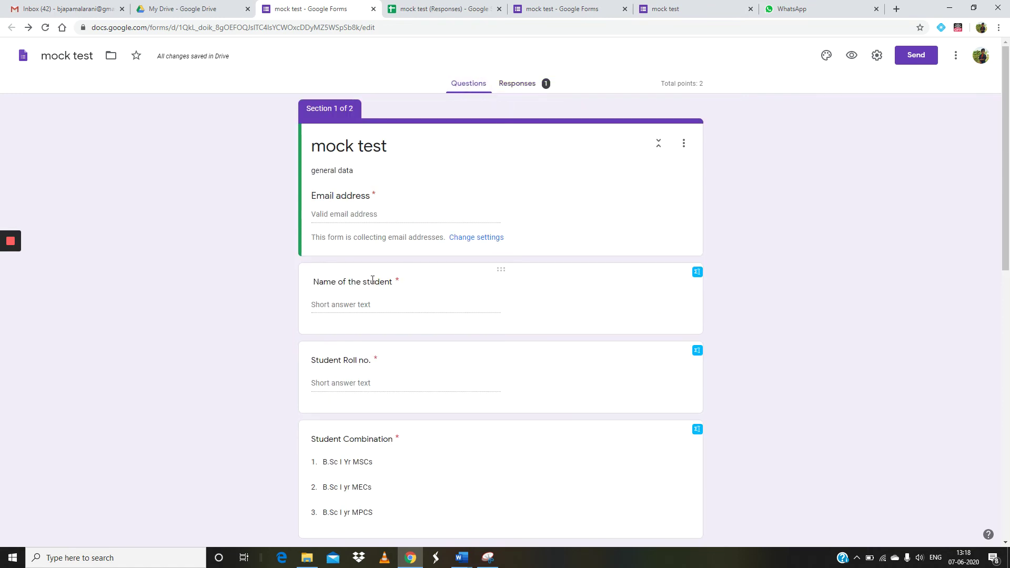
Step: Examine the form's questions in both sections, including the math insertion controls beside the questions and answer options
{"action": "scroll", "coordinate": [372, 280], "scroll_direction": "down", "scroll_amount": 12}
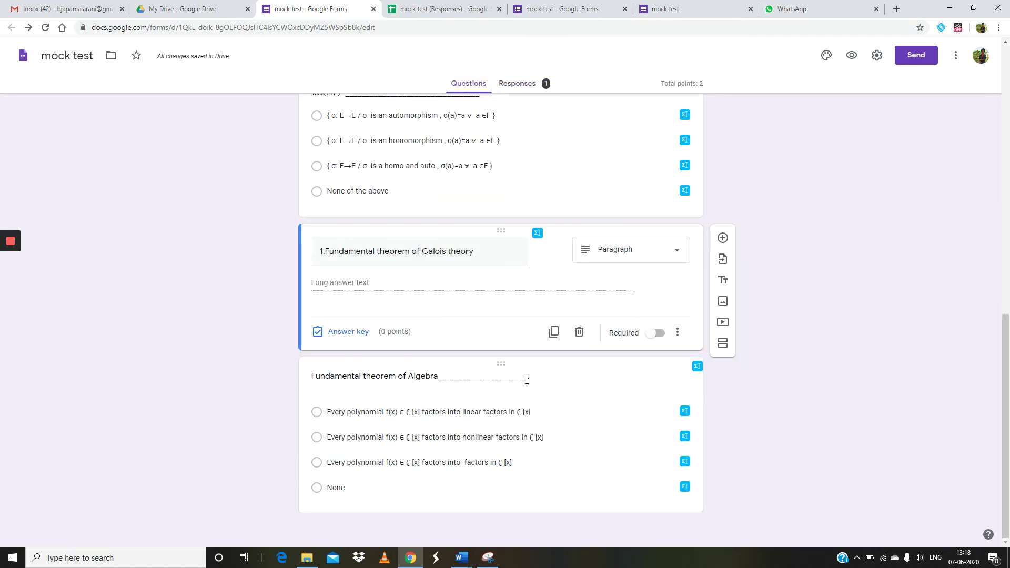
{"action": "scroll", "coordinate": [507, 338], "scroll_direction": "up", "scroll_amount": 3}
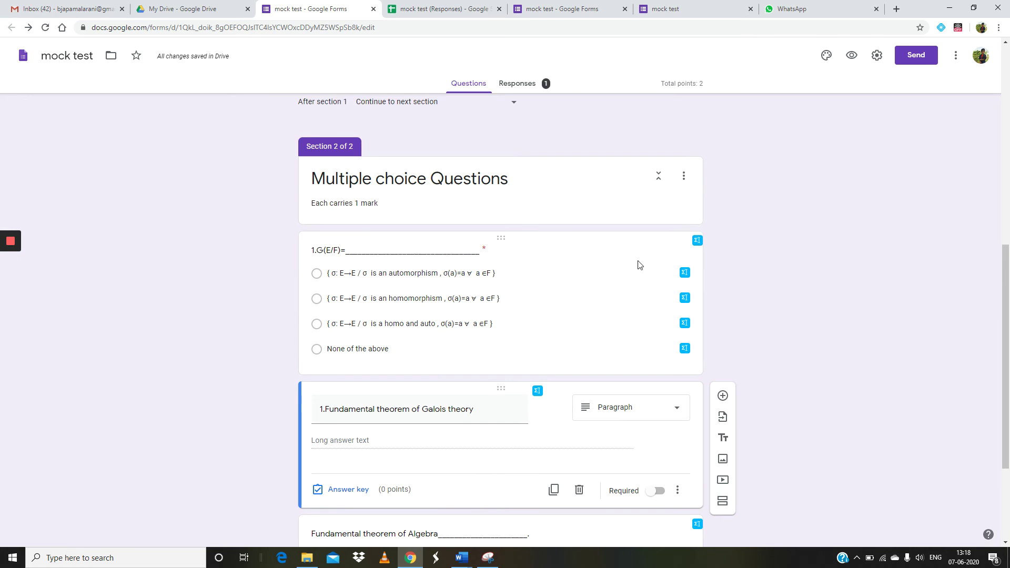
{"action": "scroll", "coordinate": [454, 342], "scroll_direction": "down", "scroll_amount": 3}
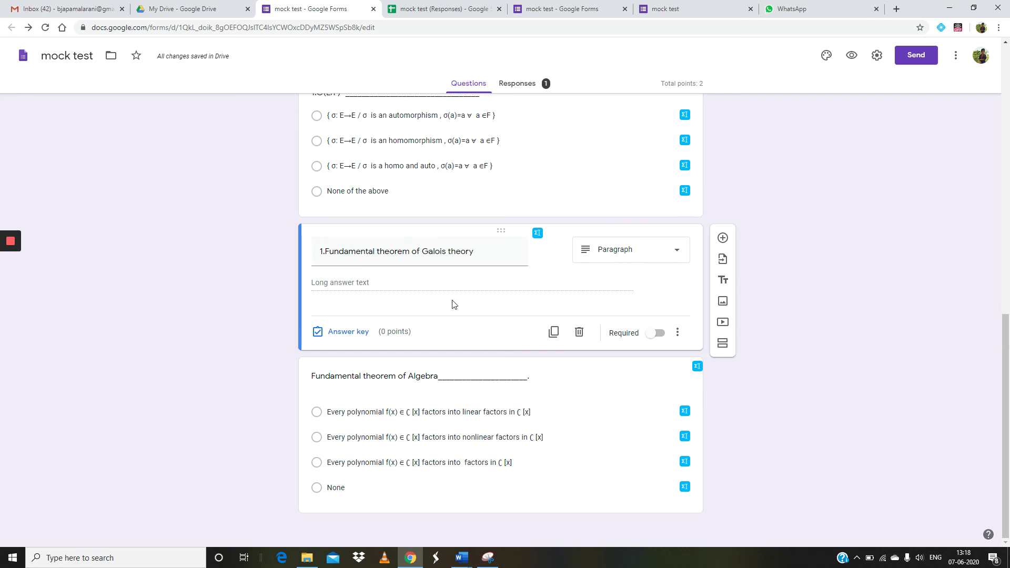
{"action": "scroll", "coordinate": [444, 305], "scroll_direction": "up", "scroll_amount": 8}
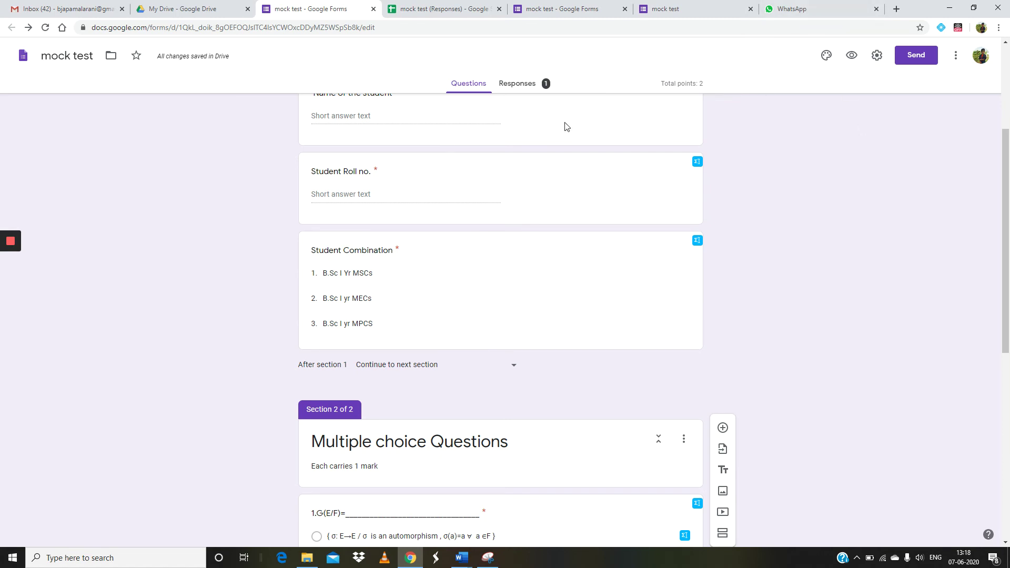
{"action": "scroll", "coordinate": [464, 253], "scroll_direction": "up", "scroll_amount": 1}
{"action": "scroll", "coordinate": [464, 253], "scroll_direction": "up", "scroll_amount": 4}
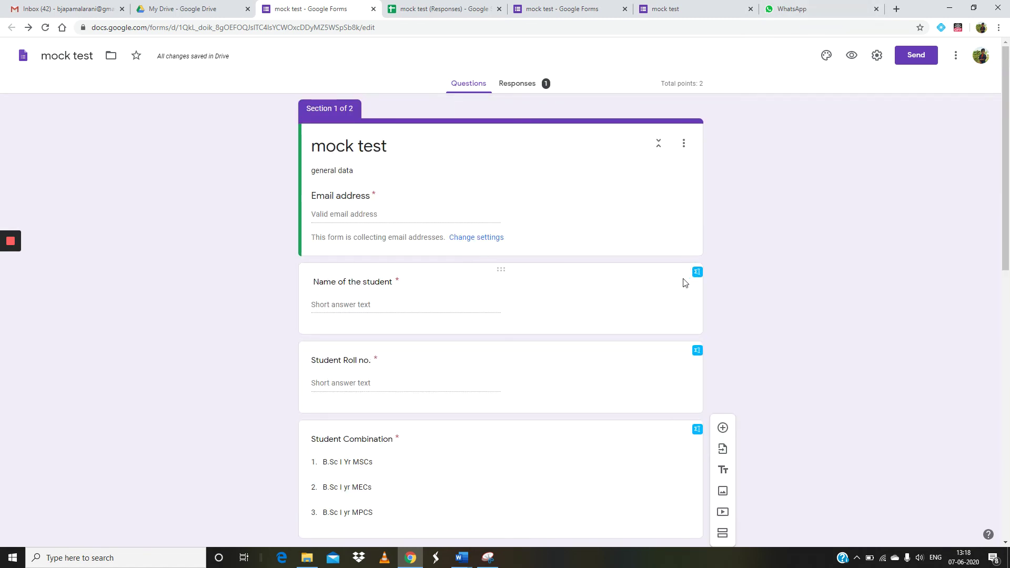
{"action": "scroll", "coordinate": [467, 318], "scroll_direction": "down", "scroll_amount": 12}
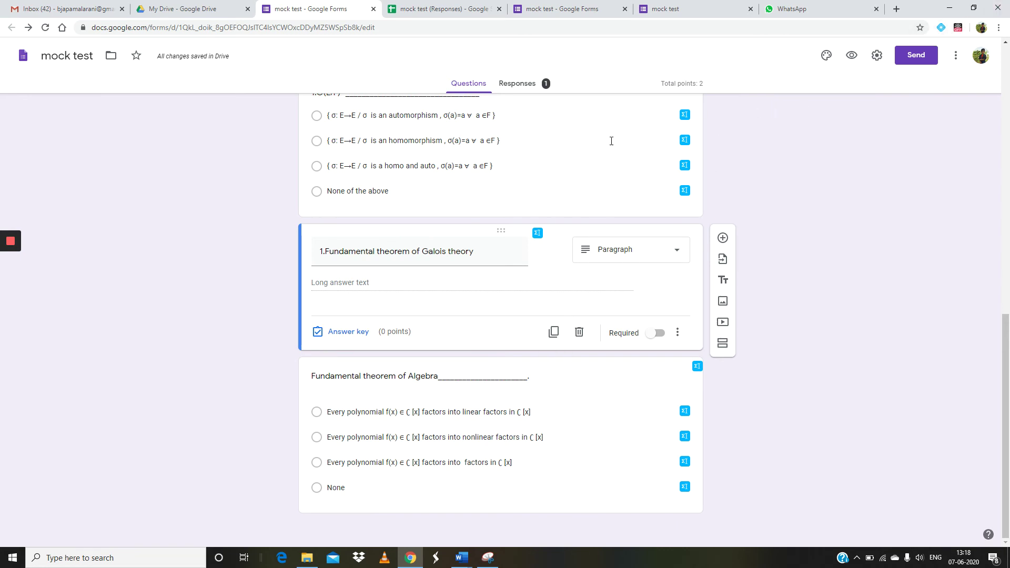
{"action": "scroll", "coordinate": [650, 247], "scroll_direction": "up", "scroll_amount": 3}
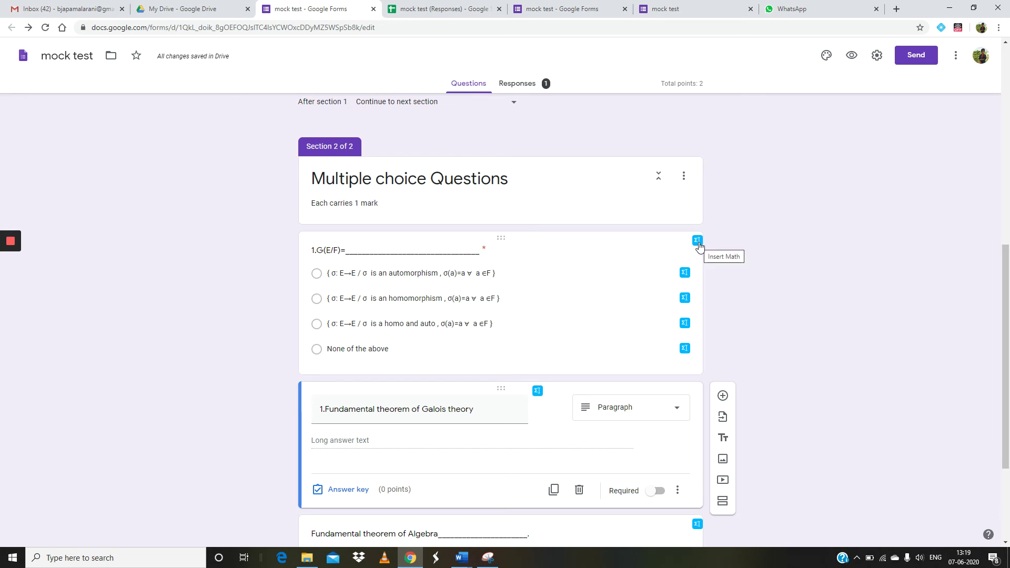
Step: Add a new multiple choice question after the Fundamental theorem of Algebra question
{"action": "left_click", "coordinate": [504, 273]}
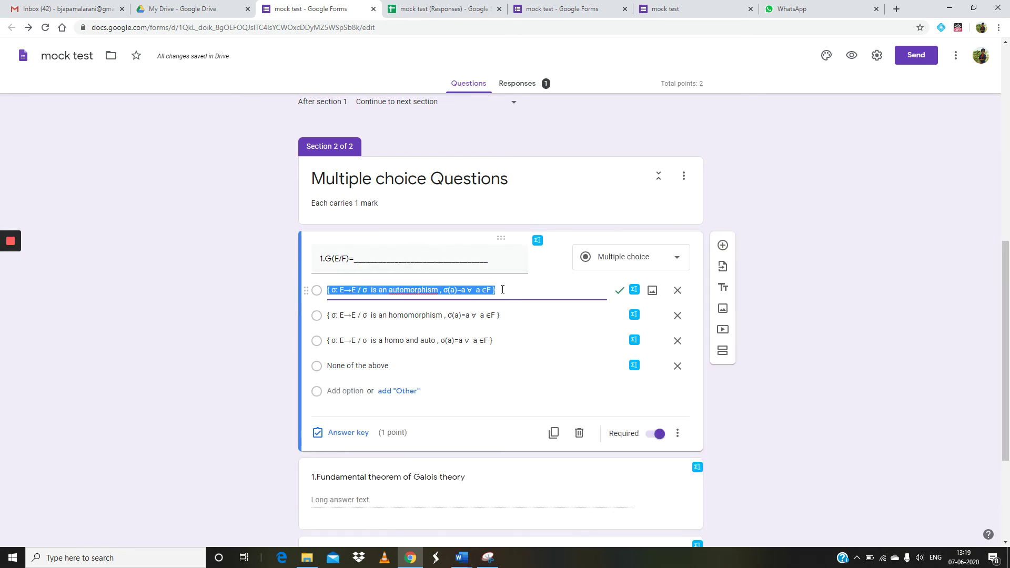
{"action": "scroll", "coordinate": [597, 302], "scroll_direction": "down", "scroll_amount": 3}
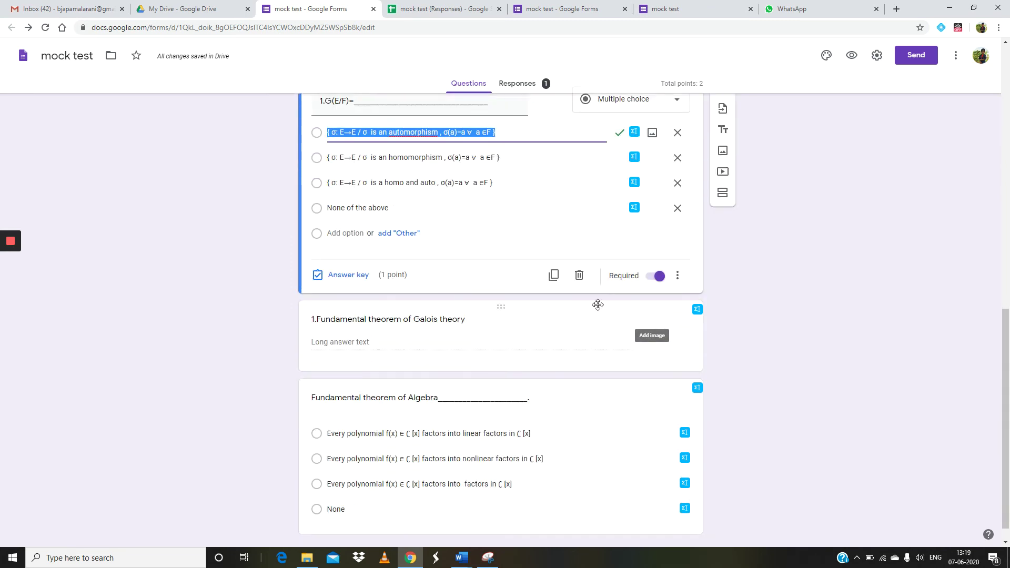
{"action": "left_click", "coordinate": [625, 403]}
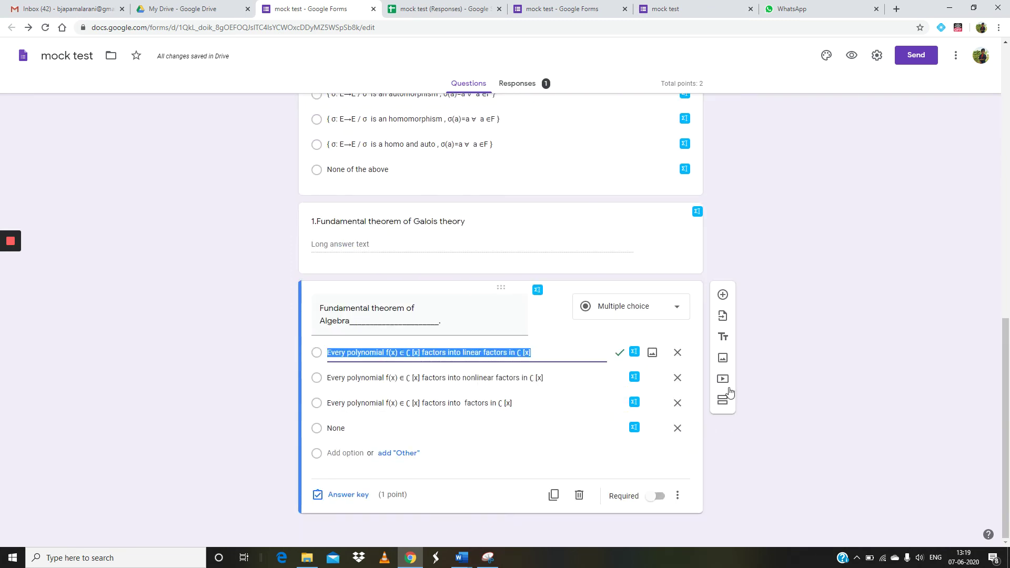
{"action": "left_click", "coordinate": [722, 293]}
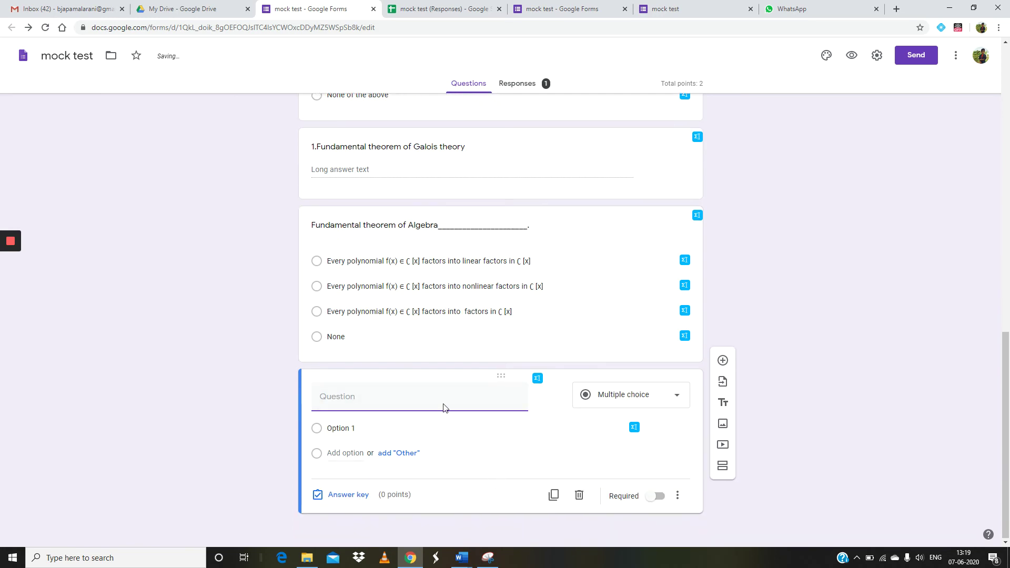
Step: Authorize EquatIO with the first listed Google account and open its math editor for the new question
{"action": "left_click", "coordinate": [537, 379]}
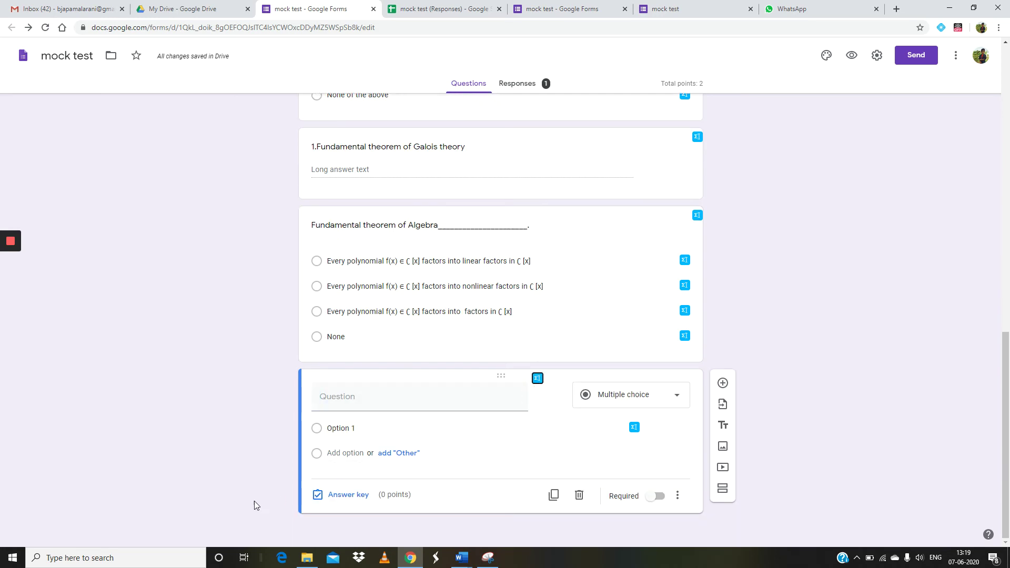
{"action": "left_click", "coordinate": [536, 378]}
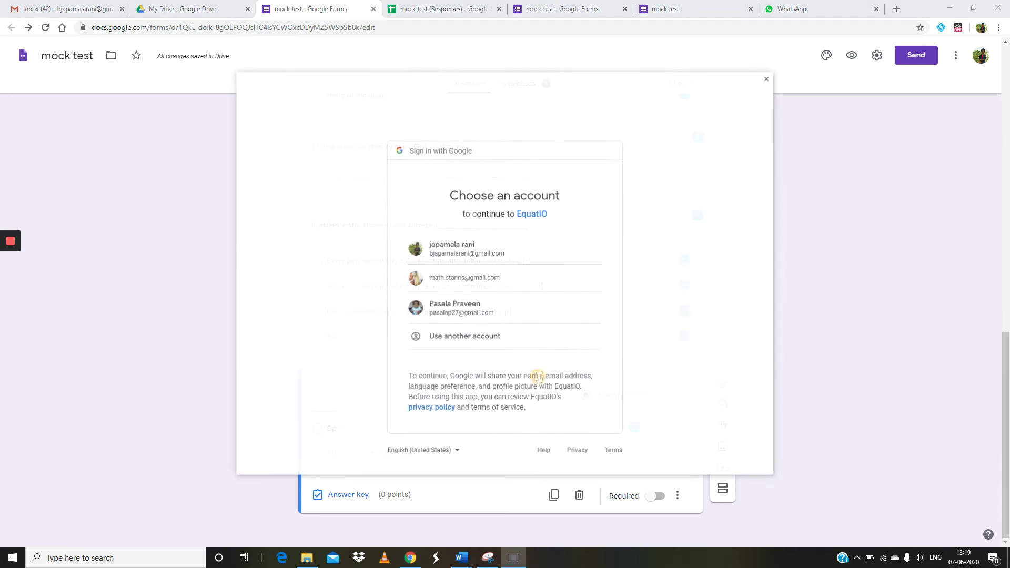
{"action": "left_click", "coordinate": [473, 245]}
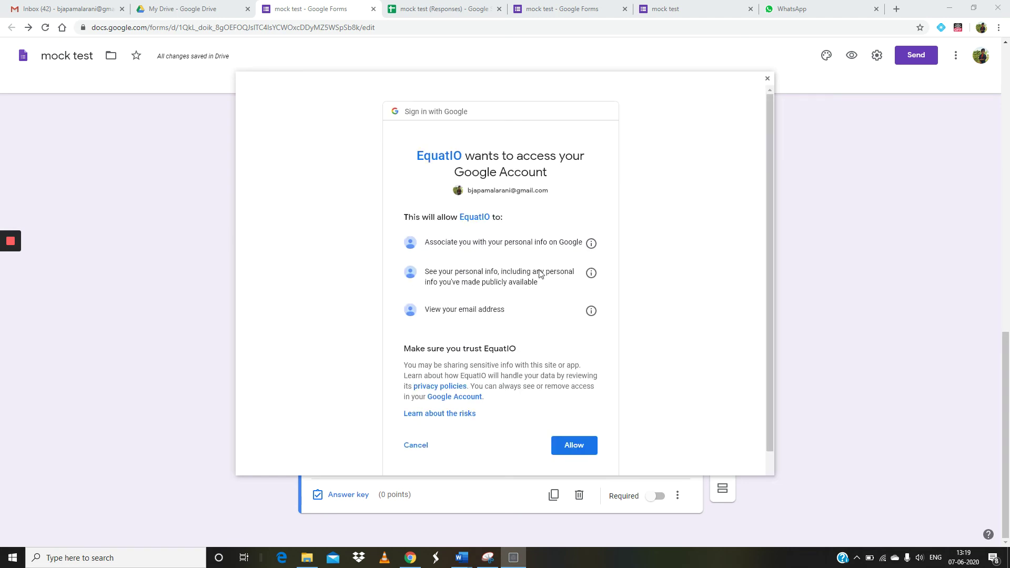
{"action": "left_click", "coordinate": [588, 445]}
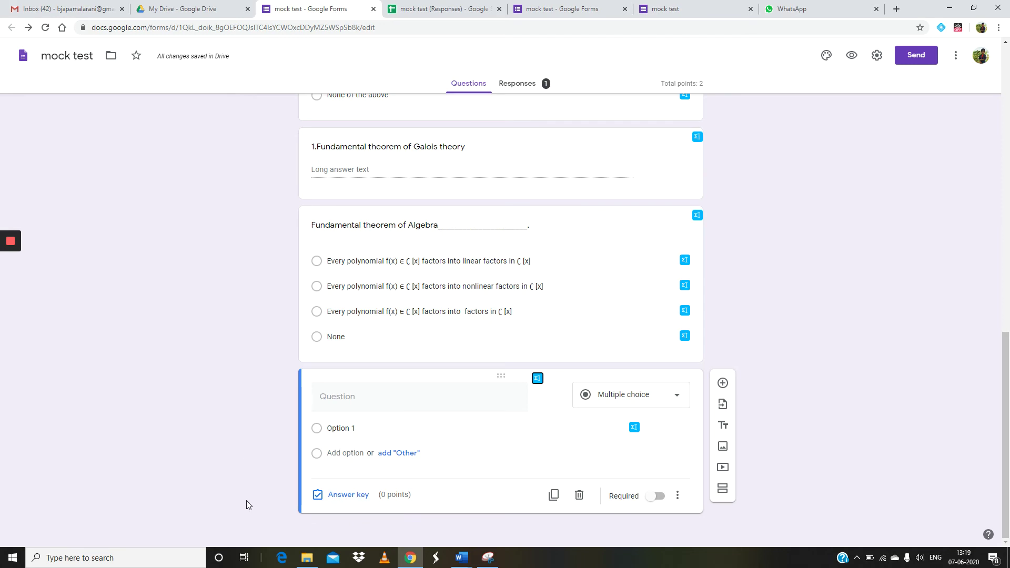
{"action": "left_click", "coordinate": [537, 380]}
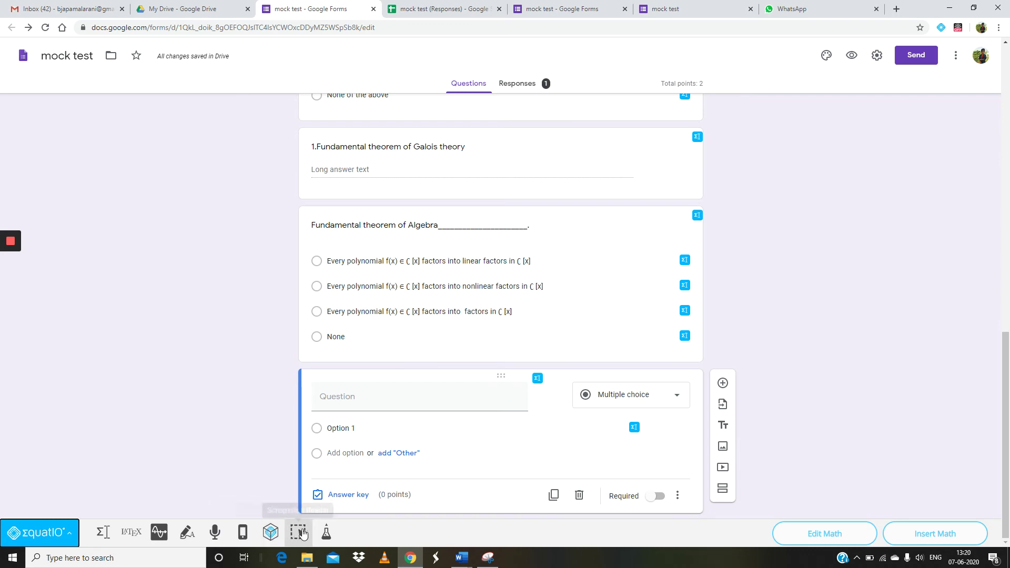
{"action": "left_click", "coordinate": [100, 535]}
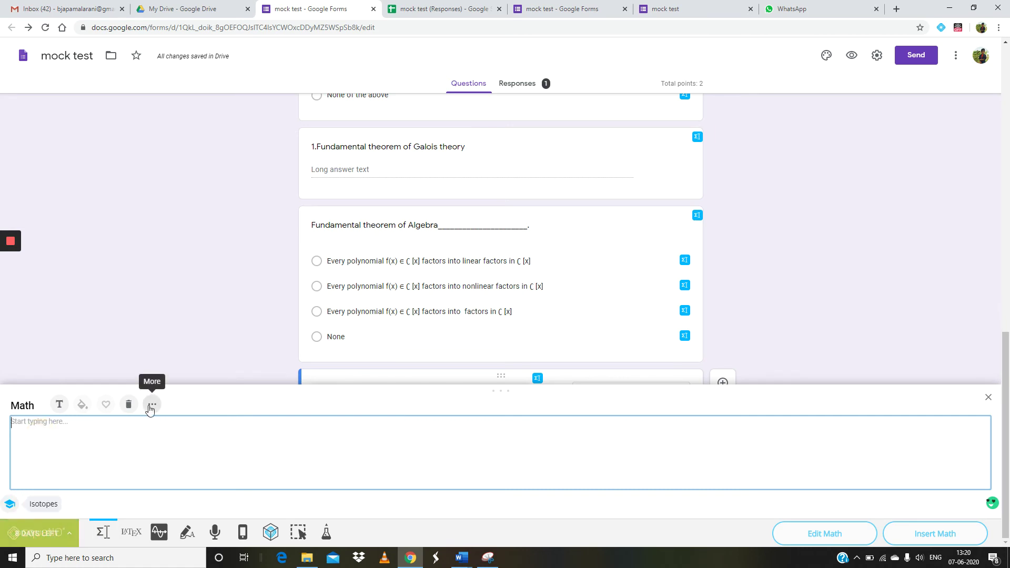
Step: Compose the definite integral of f(x) from a to b in the math editor
{"action": "type", "text": "inte"}
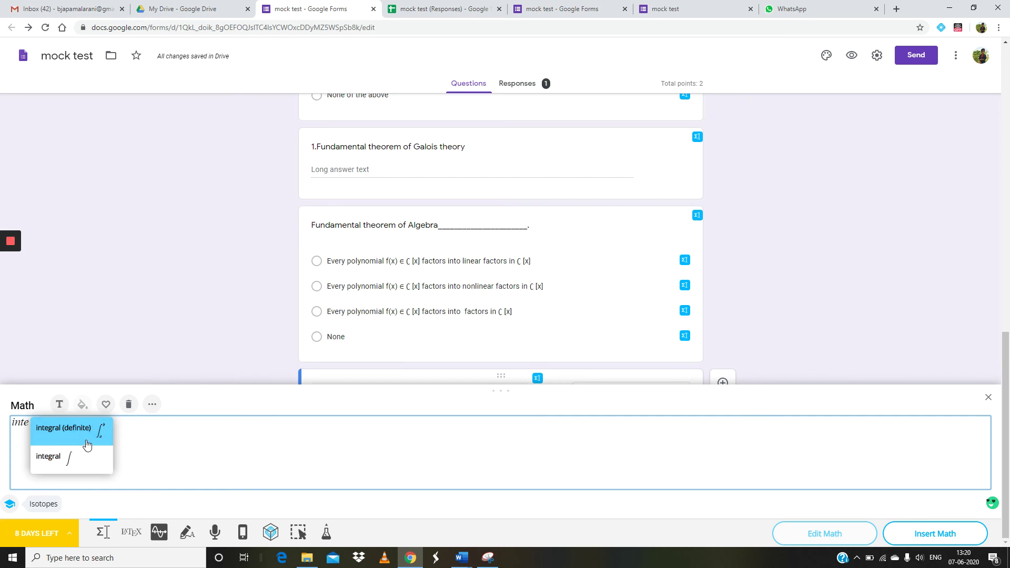
{"action": "left_click", "coordinate": [99, 427]}
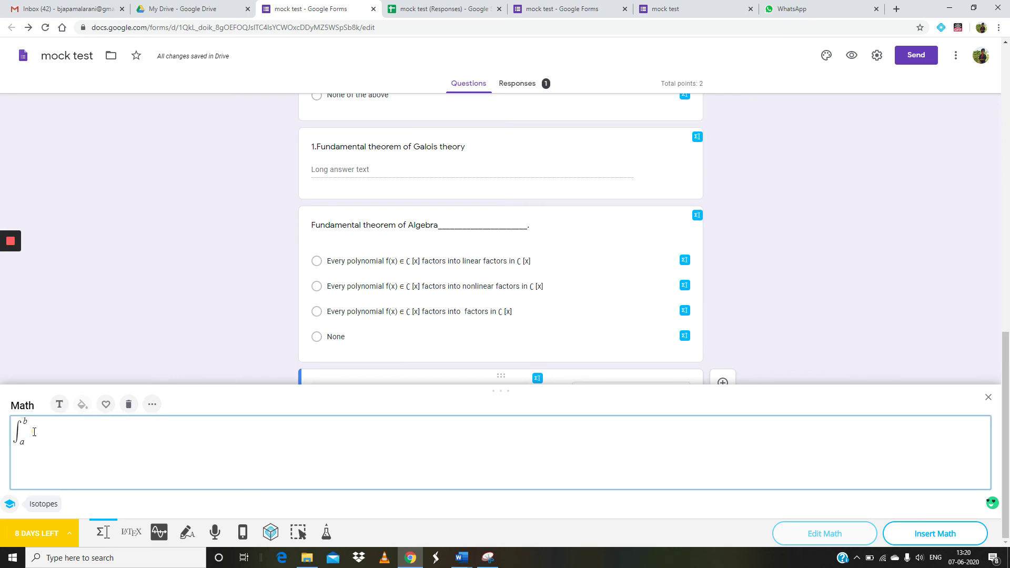
{"action": "type", "text": "f(x"}
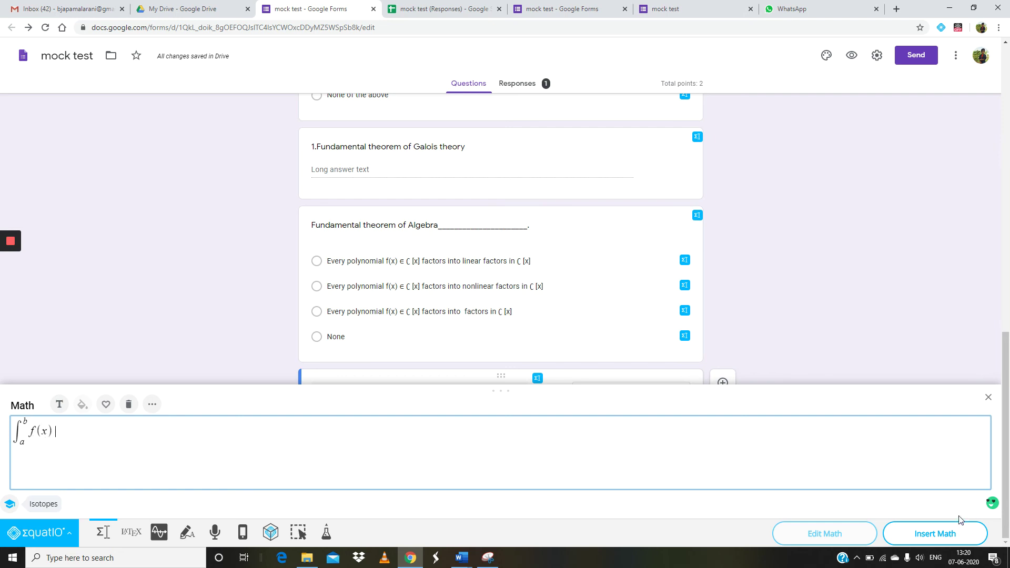
{"action": "left_click", "coordinate": [925, 539]}
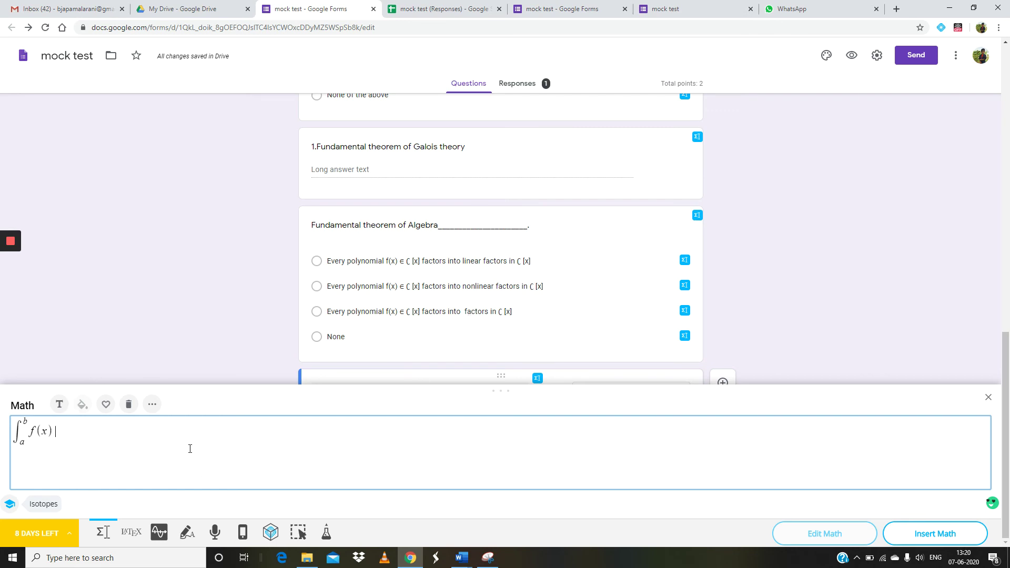
Step: Erase the integral expression from the math editor
{"action": "key", "text": "BackSpace"}
{"action": "key", "text": "BackSpace"}
{"action": "key", "text": "BackSpace"}
{"action": "key", "text": "BackSpace"}
{"action": "key", "text": "BackSpace"}
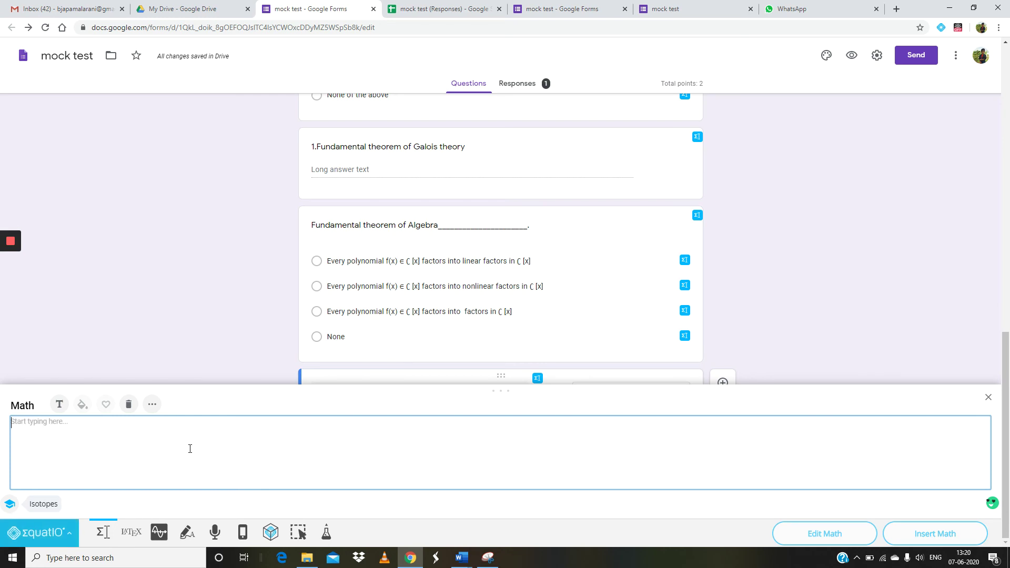
Step: Compose the equation d²y/dx² + dy/dx + y = 0 and insert it into the new question
{"action": "type", "text": "d^2"}
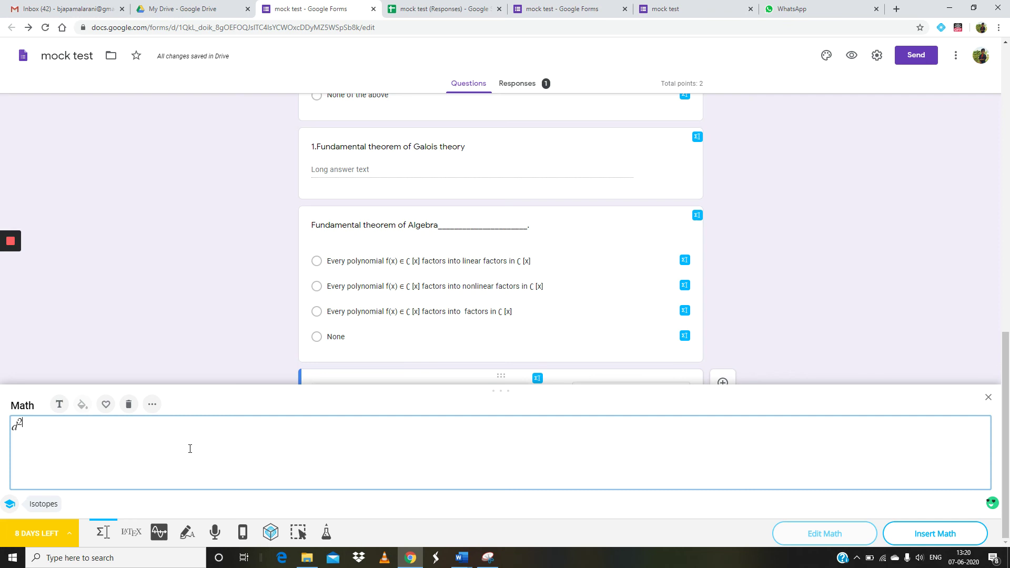
{"action": "key", "text": "Return"}
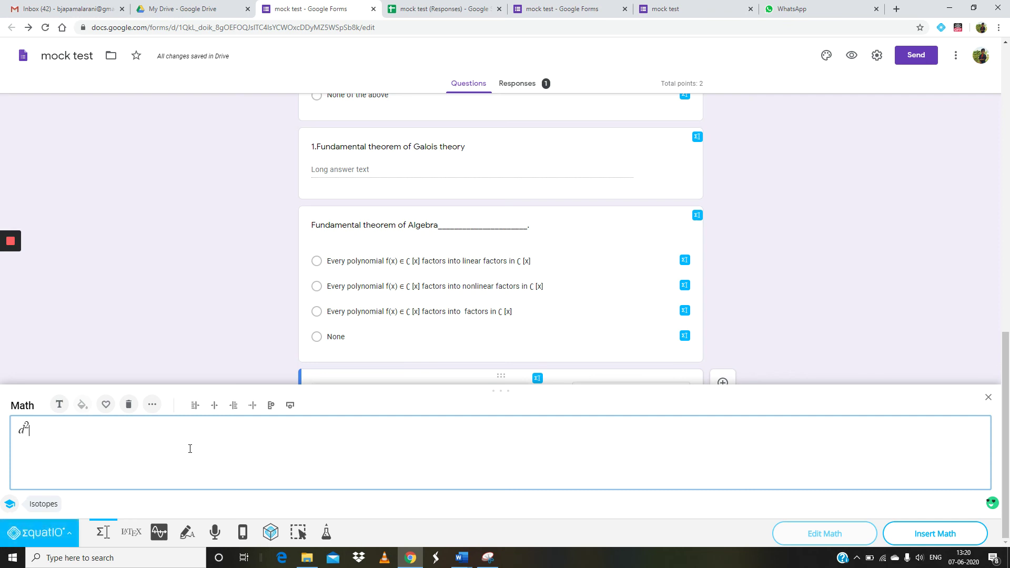
{"action": "type", "text": "/dx^2"}
{"action": "key", "text": "Right"}
{"action": "key", "text": "Right"}
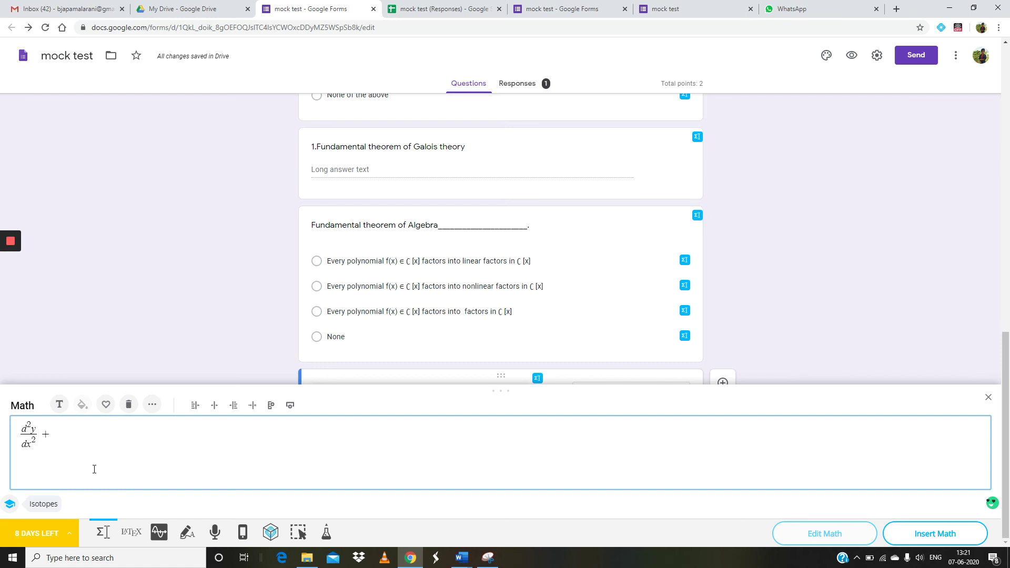
{"action": "type", "text": "/dx +"}
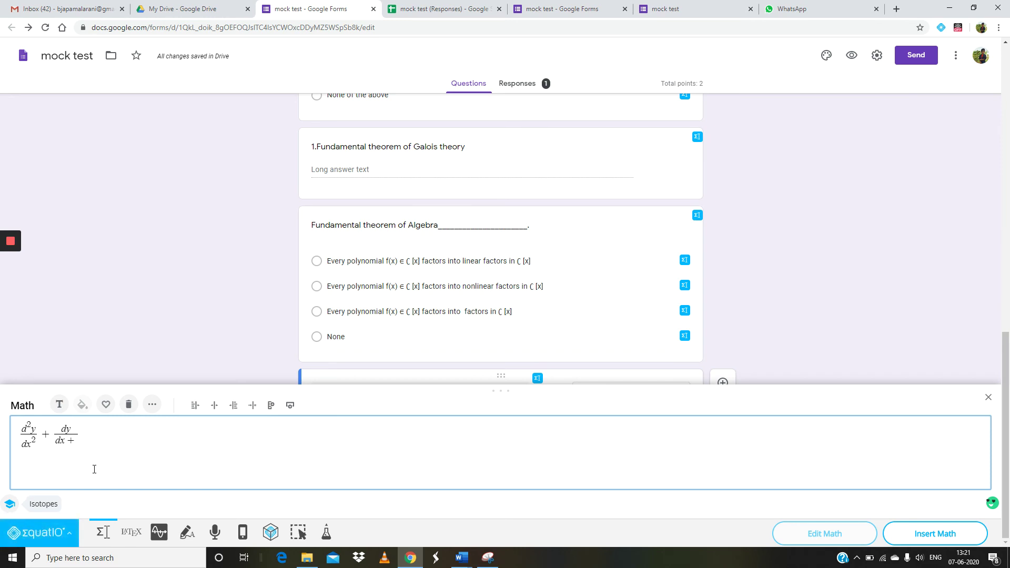
{"action": "key", "text": "BackSpace"}
{"action": "type", "text": "= 0"}
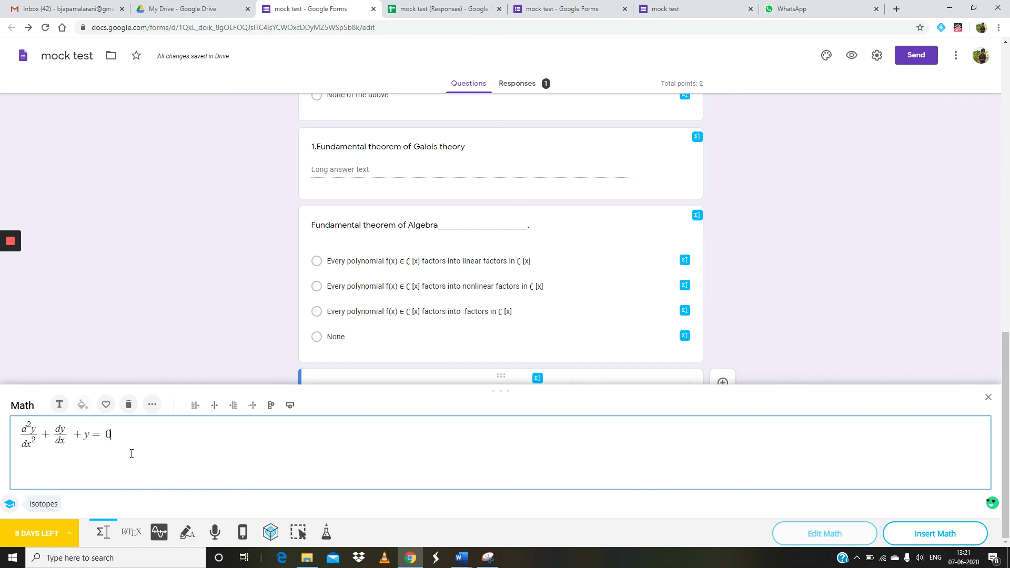
{"action": "left_click", "coordinate": [933, 534]}
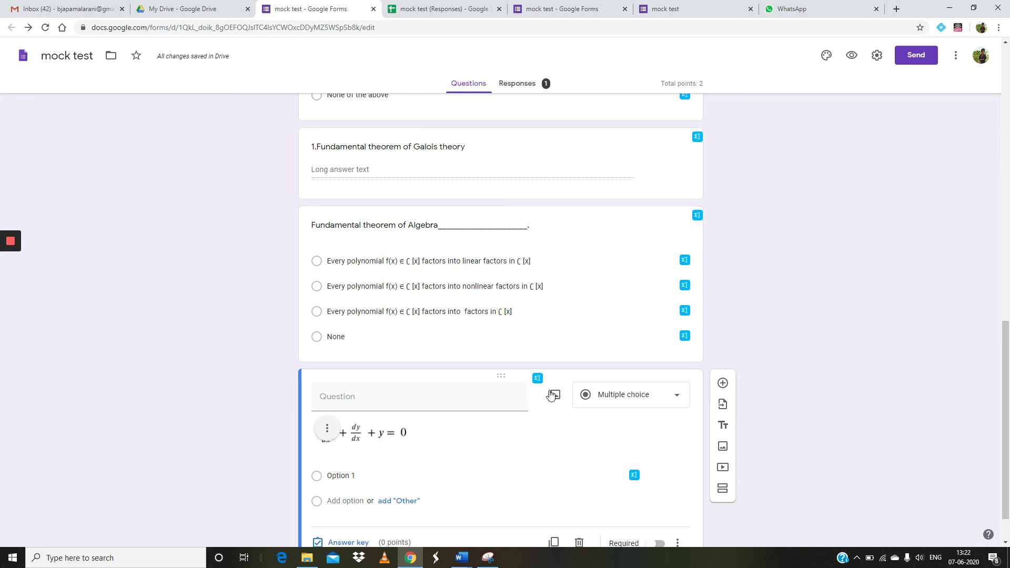
Step: Review the whole form from the general data section to the new question with the inserted equation
{"action": "scroll", "coordinate": [442, 415], "scroll_direction": "down", "scroll_amount": 2}
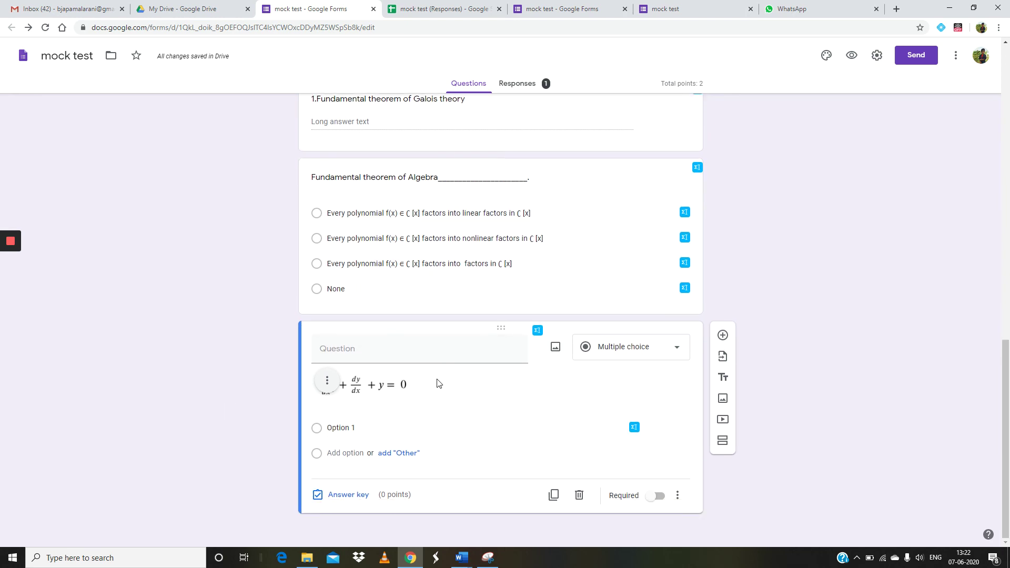
{"action": "scroll", "coordinate": [428, 365], "scroll_direction": "up", "scroll_amount": 10}
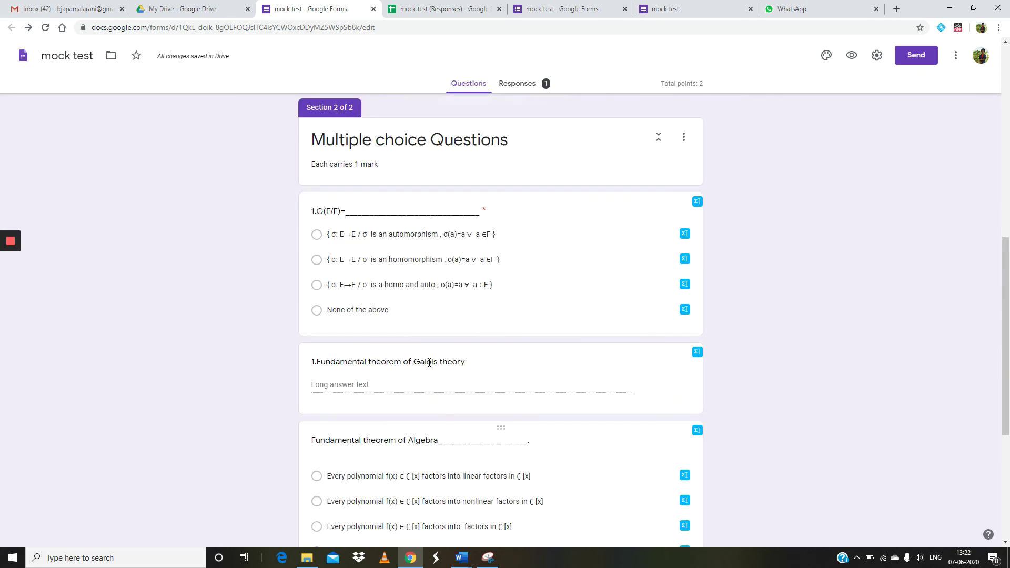
{"action": "scroll", "coordinate": [396, 245], "scroll_direction": "up", "scroll_amount": 3}
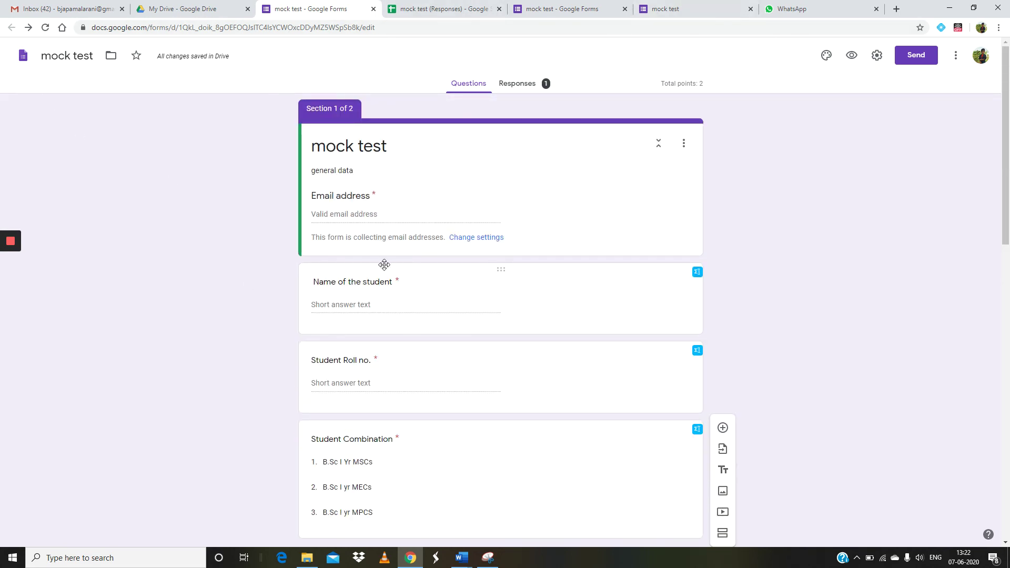
{"action": "scroll", "coordinate": [444, 247], "scroll_direction": "down", "scroll_amount": 15}
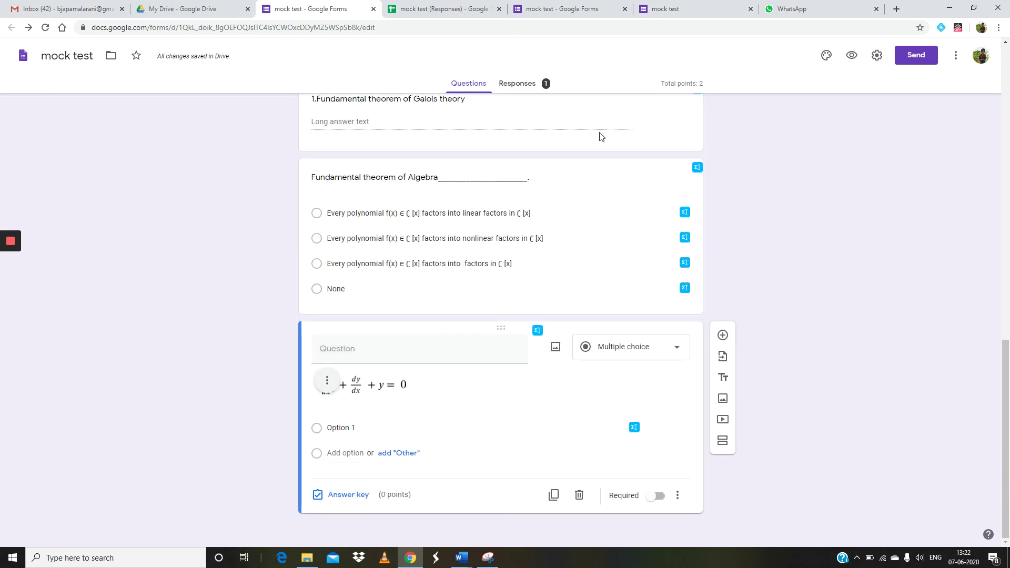
{"action": "scroll", "coordinate": [484, 193], "scroll_direction": "up", "scroll_amount": 20}
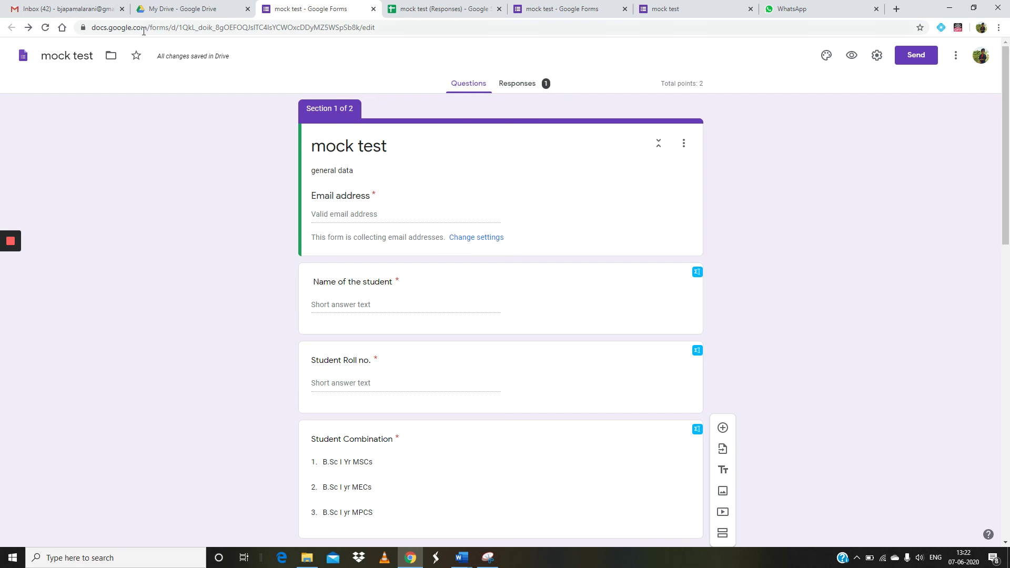
Step: Go from Gmail to Google Drive and create a new blank Google Form
{"action": "left_click", "coordinate": [91, 8]}
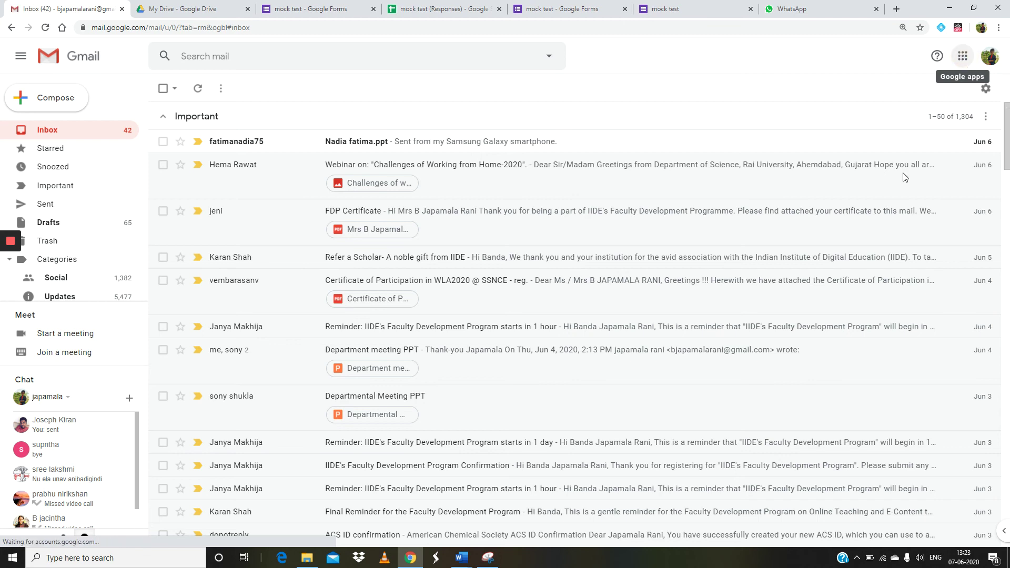
{"action": "left_click", "coordinate": [964, 58]}
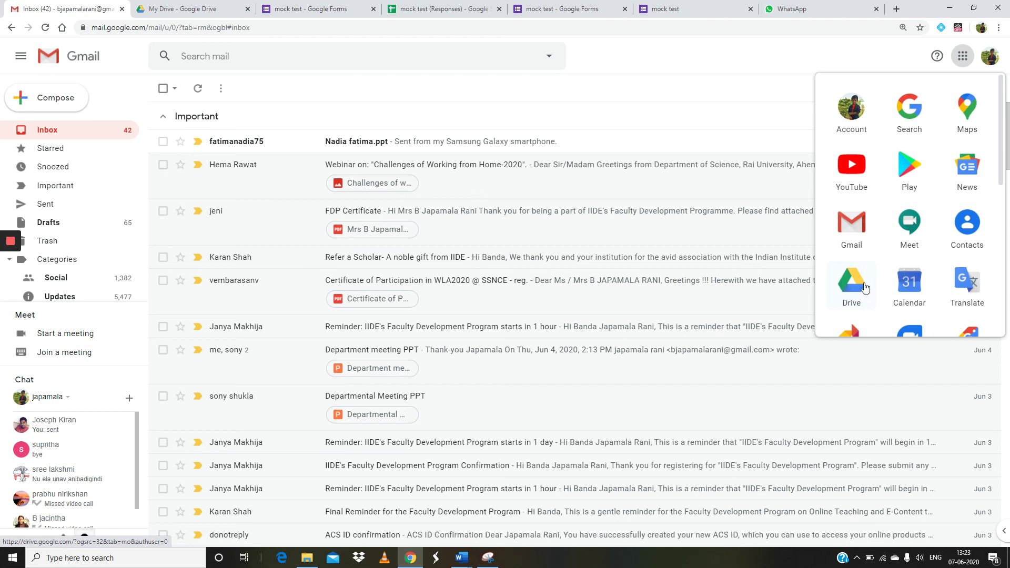
{"action": "left_click", "coordinate": [202, 17]}
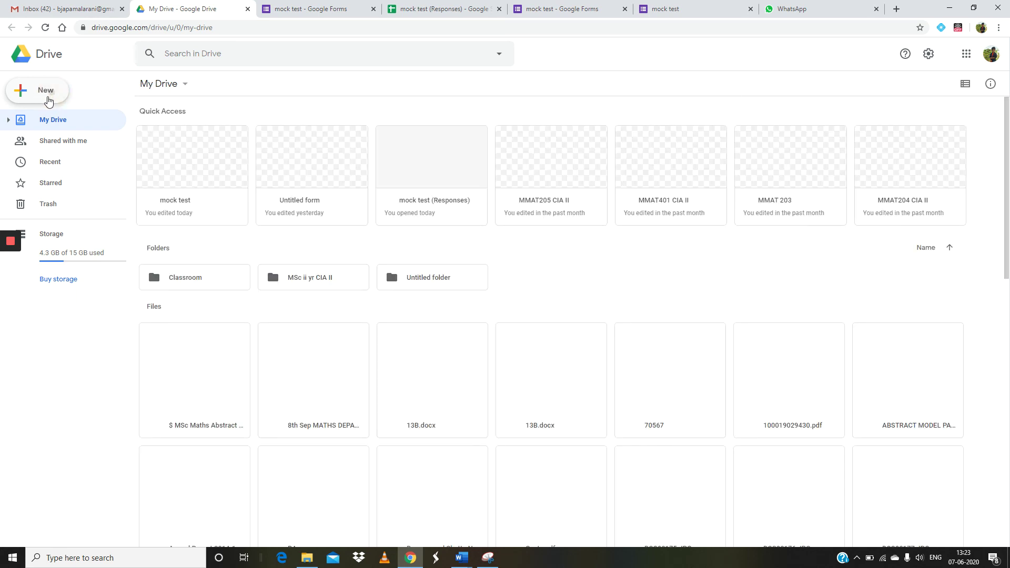
{"action": "left_click", "coordinate": [50, 97]}
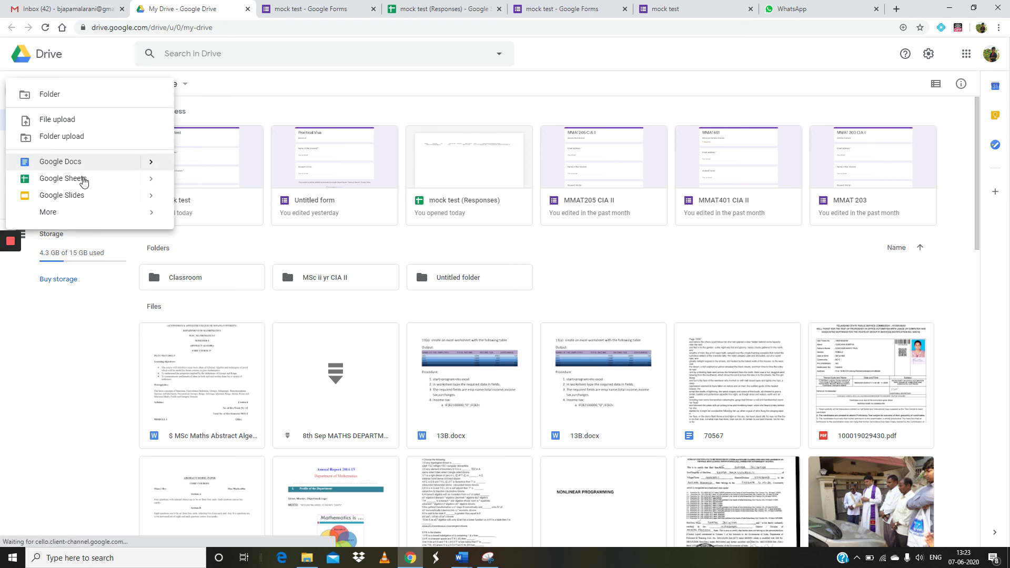
{"action": "mouse_move", "coordinate": [90, 216]}
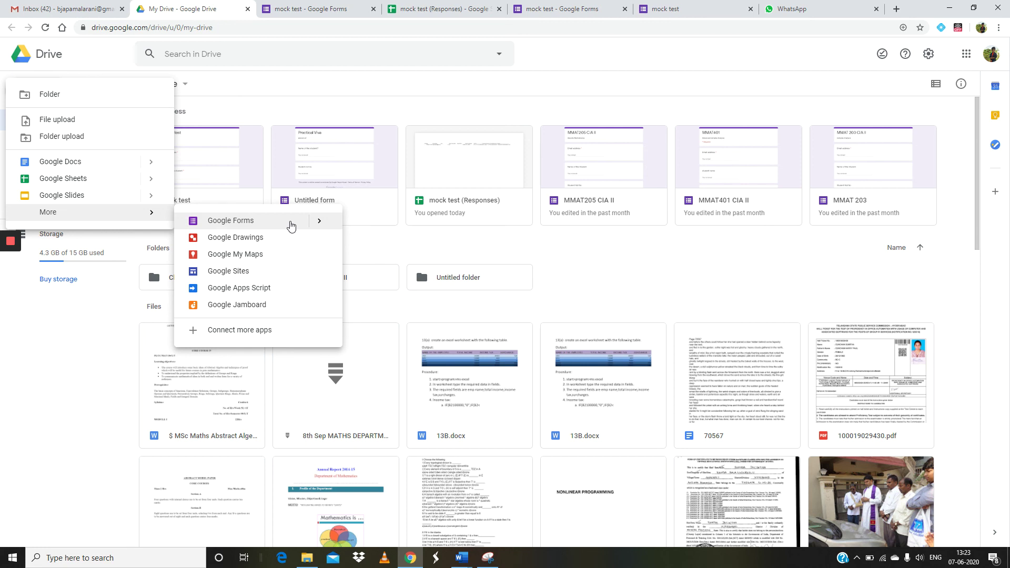
{"action": "mouse_move", "coordinate": [323, 225]}
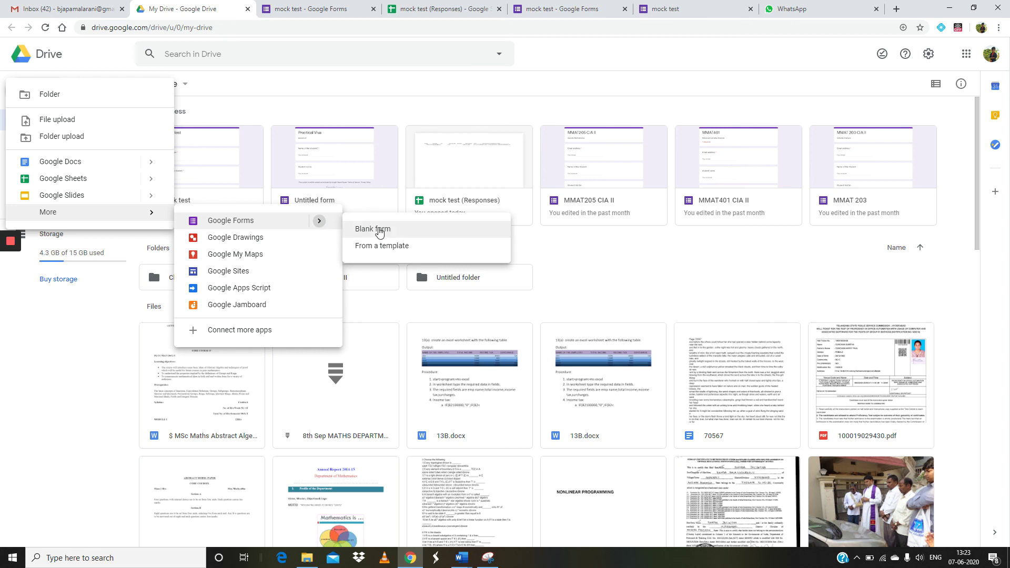
{"action": "left_click", "coordinate": [378, 232]}
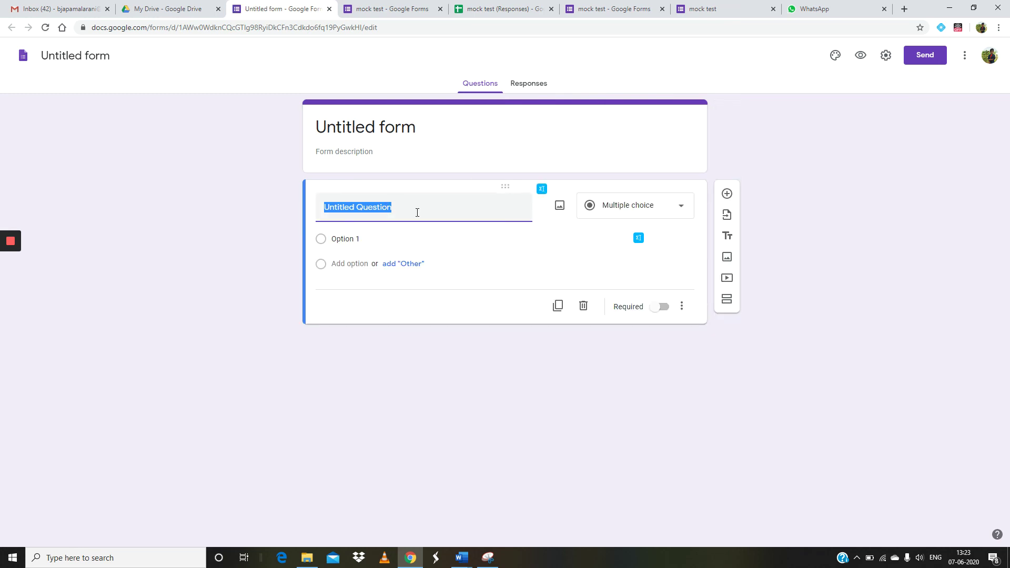
Step: Add a second multiple-choice question to the form and look over its question types, question text and option fields
{"action": "left_click", "coordinate": [726, 194]}
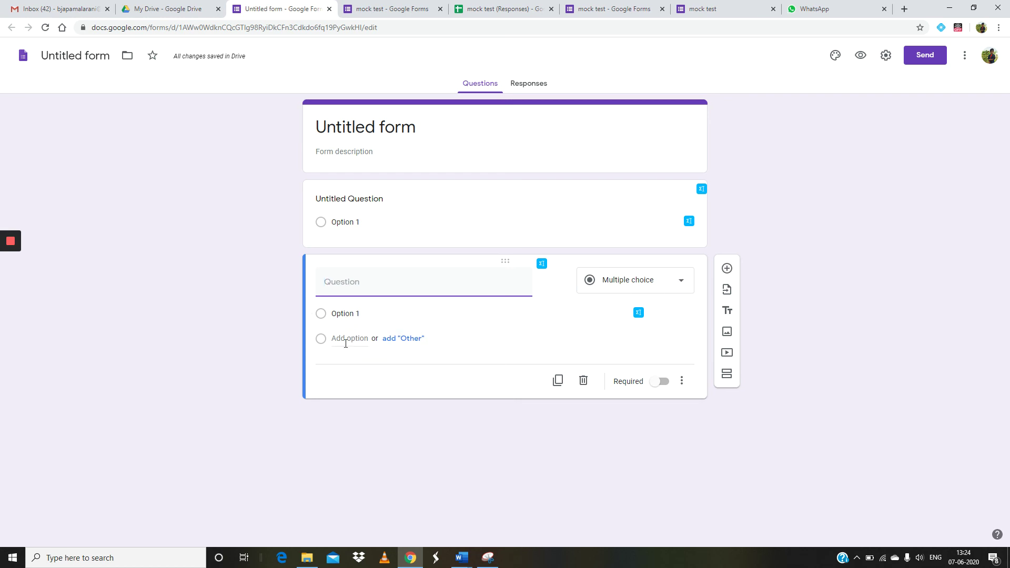
{"action": "left_click", "coordinate": [679, 284]}
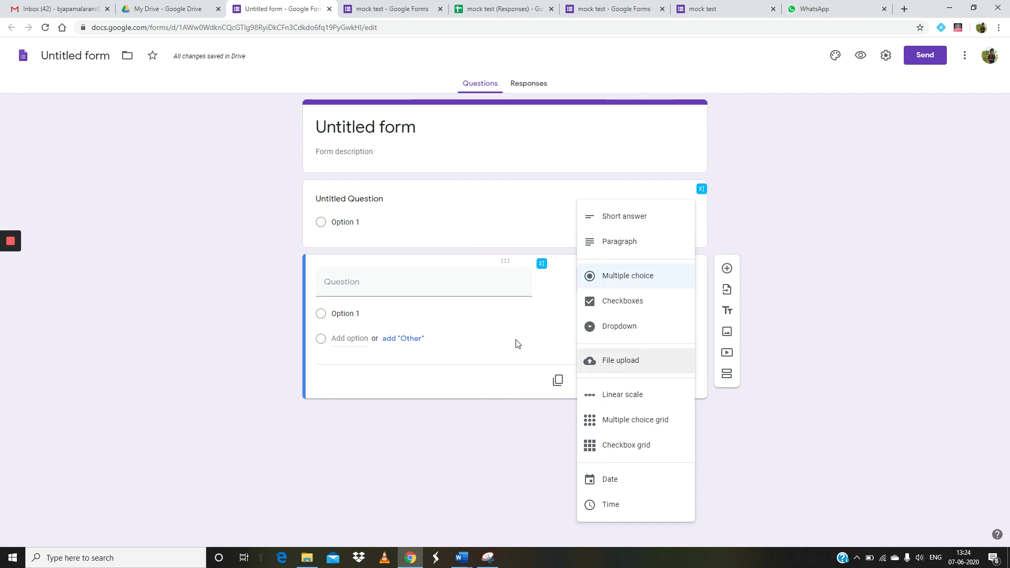
{"action": "left_click", "coordinate": [515, 320]}
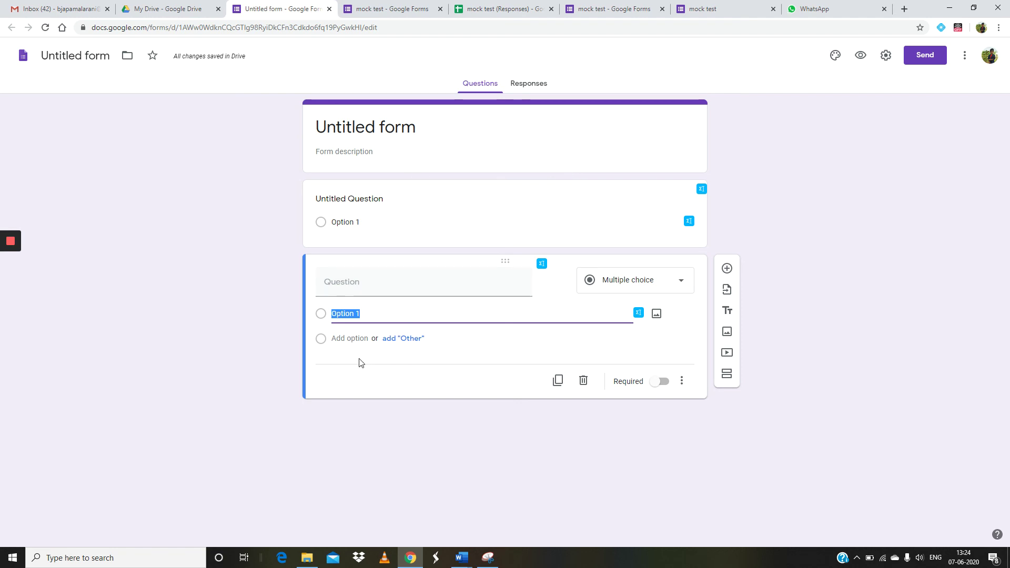
{"action": "left_click", "coordinate": [348, 283]}
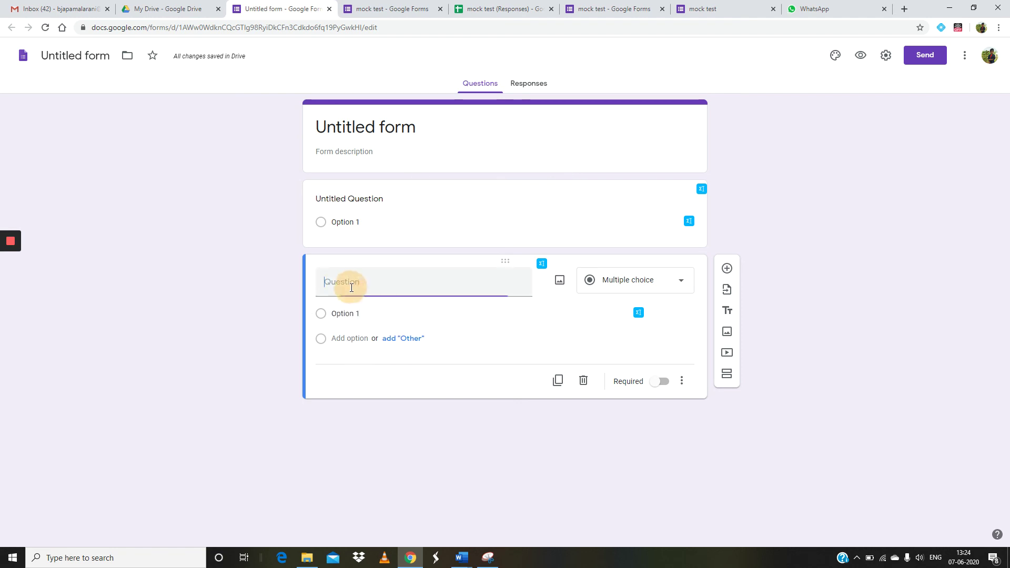
{"action": "left_click", "coordinate": [349, 315]}
{"action": "double_click", "coordinate": [370, 337]}
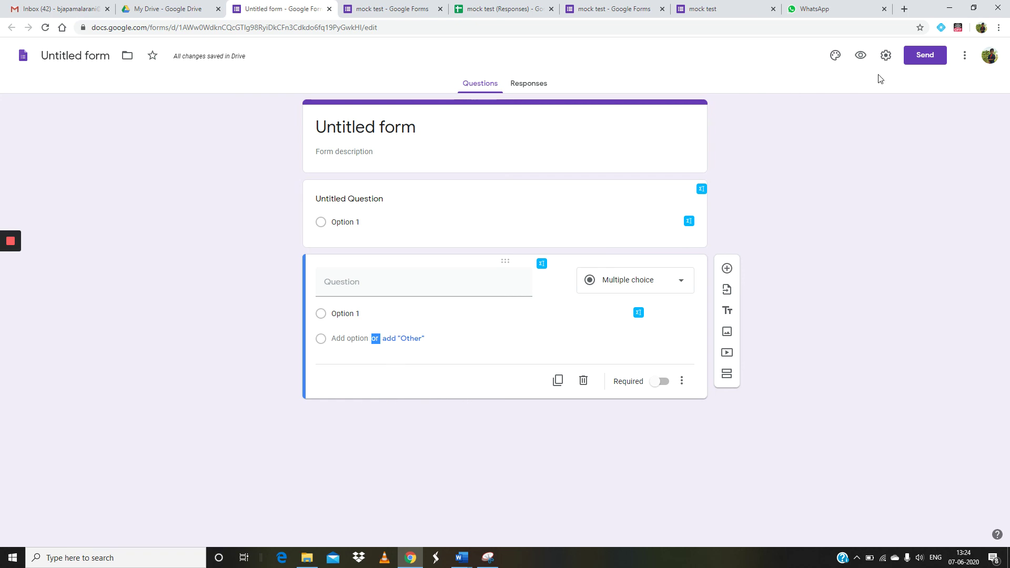
Step: Make the form a quiz with grades released after manual review and correct answers hidden from respondents
{"action": "left_click", "coordinate": [886, 57]}
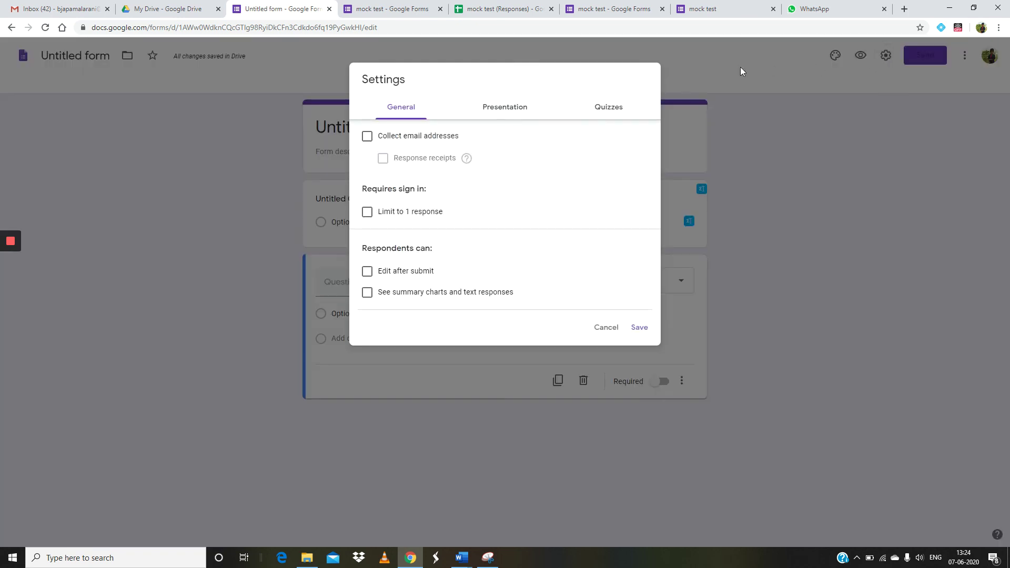
{"action": "left_click", "coordinate": [605, 115]}
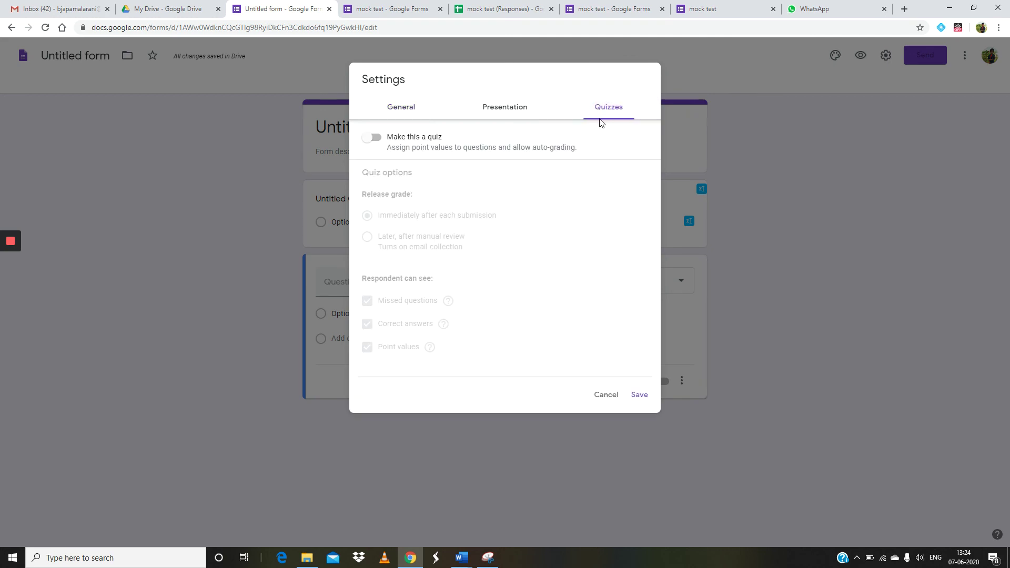
{"action": "left_click", "coordinate": [374, 138]}
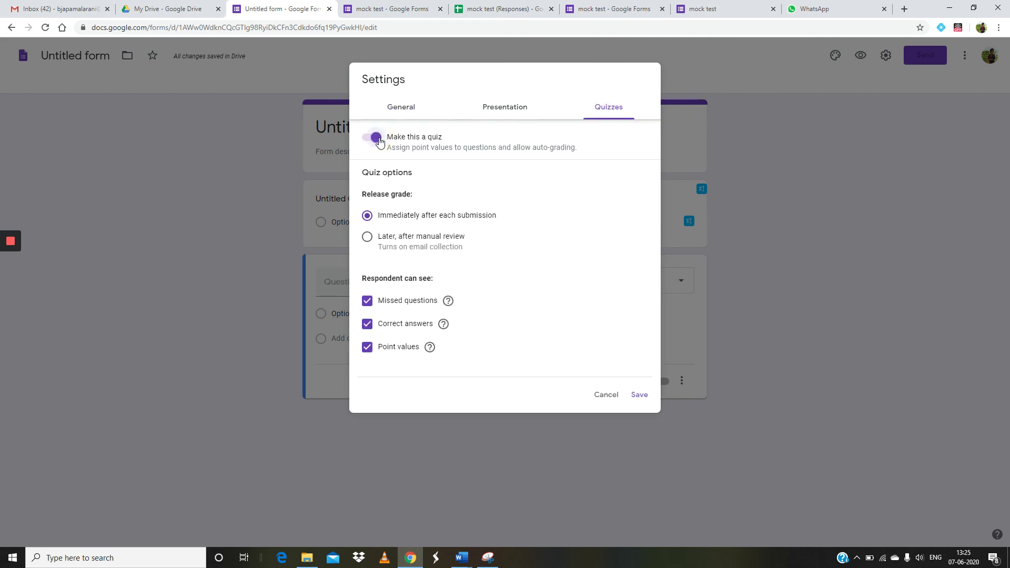
{"action": "left_click", "coordinate": [367, 239]}
{"action": "left_click", "coordinate": [367, 324]}
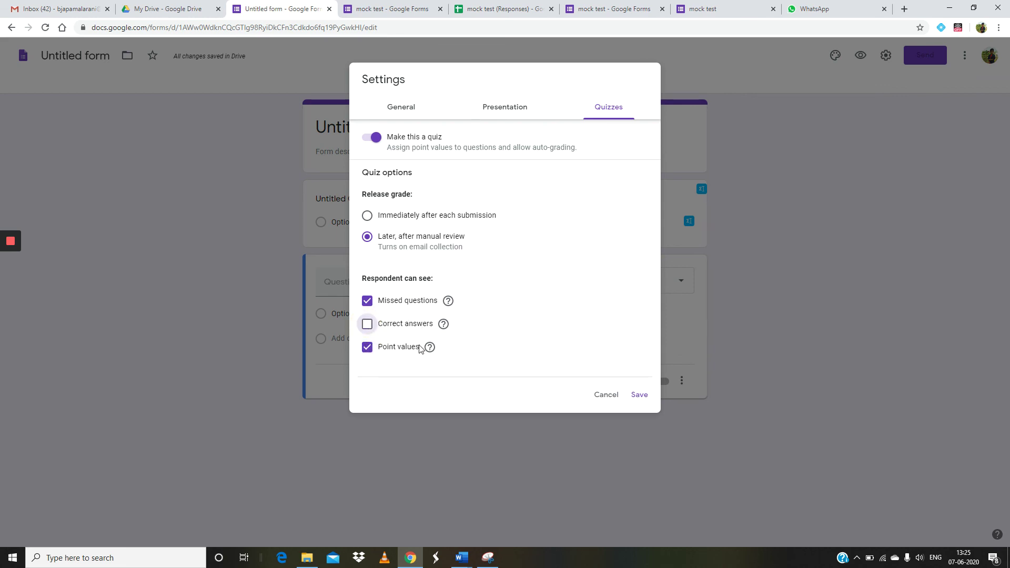
Step: Disable the link to submit another response, limit the form to 1 response, and save the settings
{"action": "left_click", "coordinate": [518, 112]}
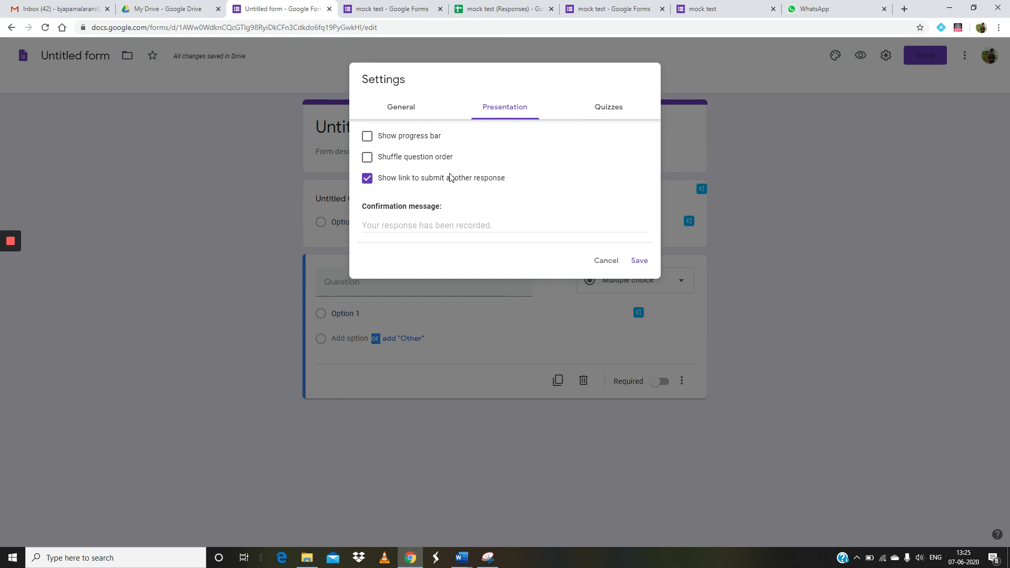
{"action": "left_click", "coordinate": [367, 179]}
{"action": "left_click", "coordinate": [411, 114]}
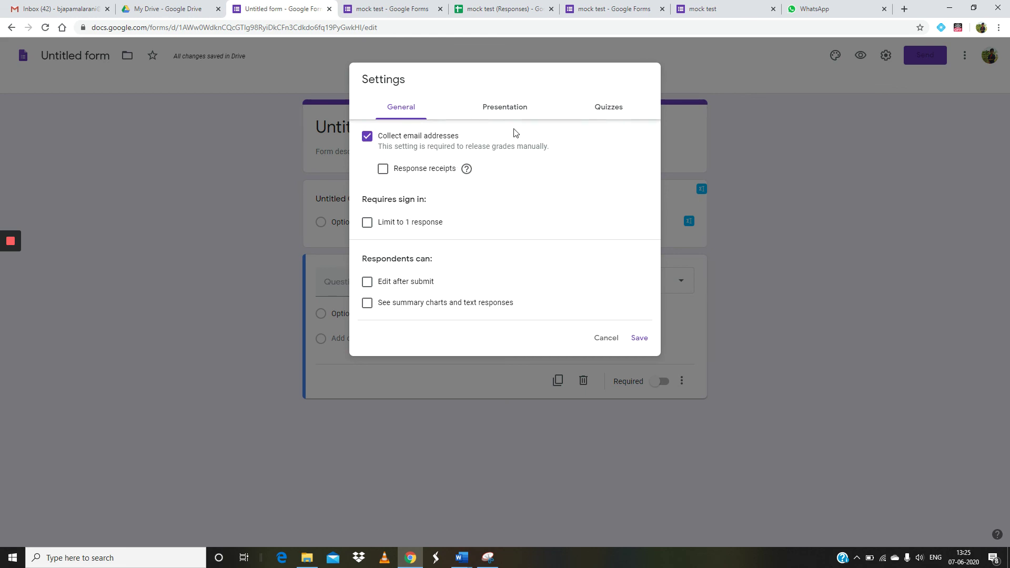
{"action": "mouse_move", "coordinate": [464, 164]}
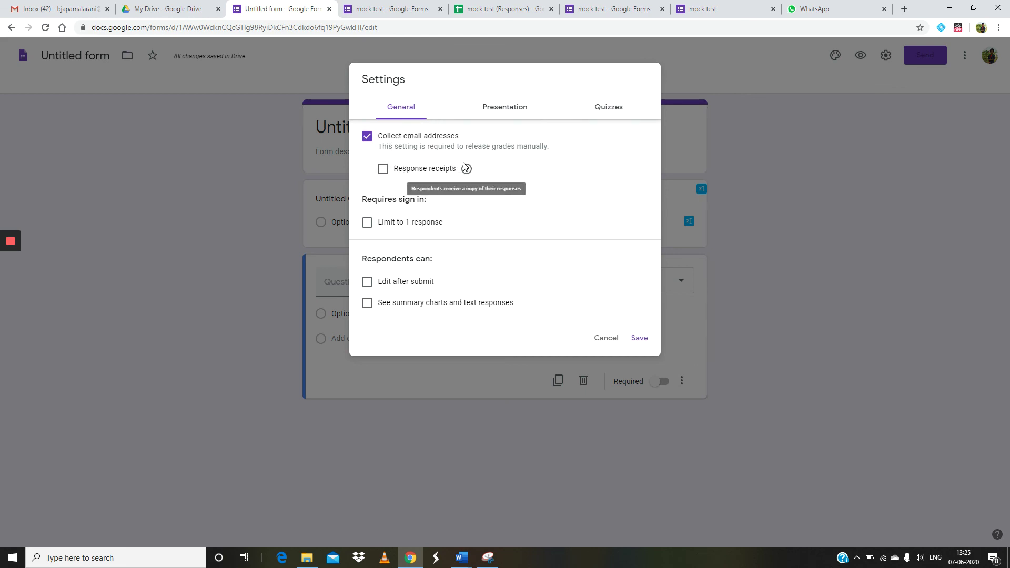
{"action": "left_click", "coordinate": [367, 222]}
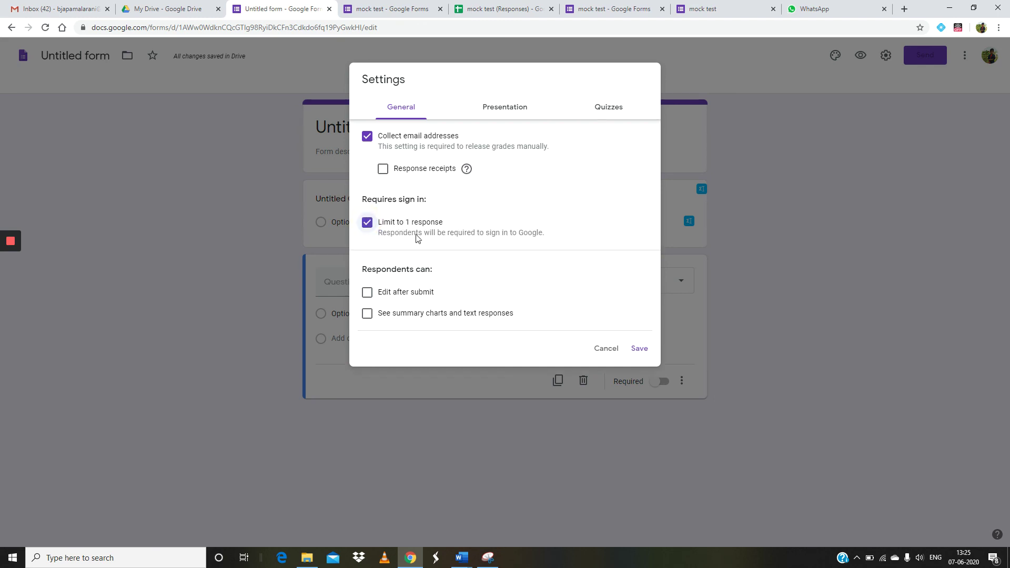
{"action": "left_click", "coordinate": [646, 350]}
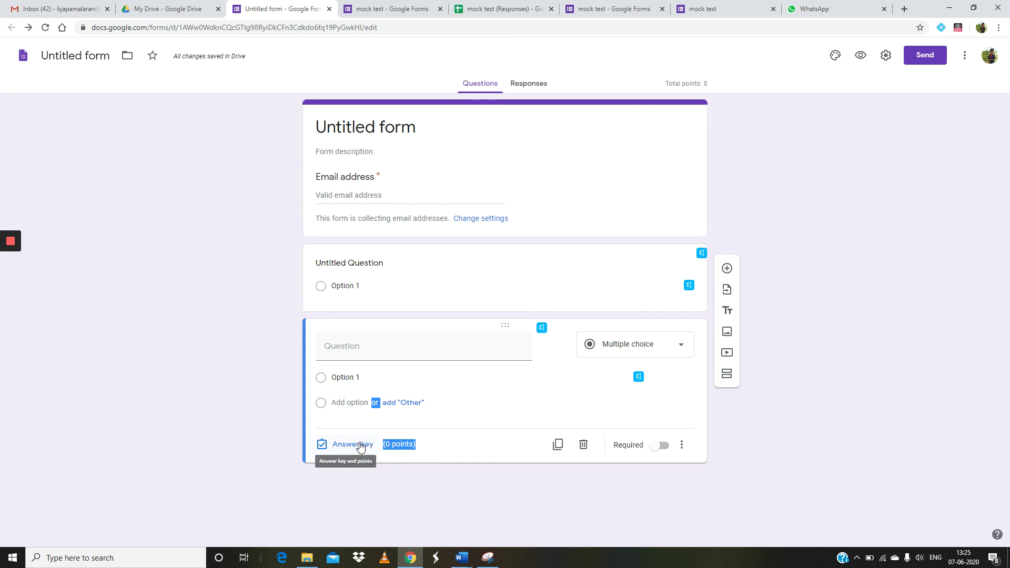
Step: Mark Option 1 as the second question's correct answer worth 1 point and make the question required
{"action": "left_click", "coordinate": [359, 446]}
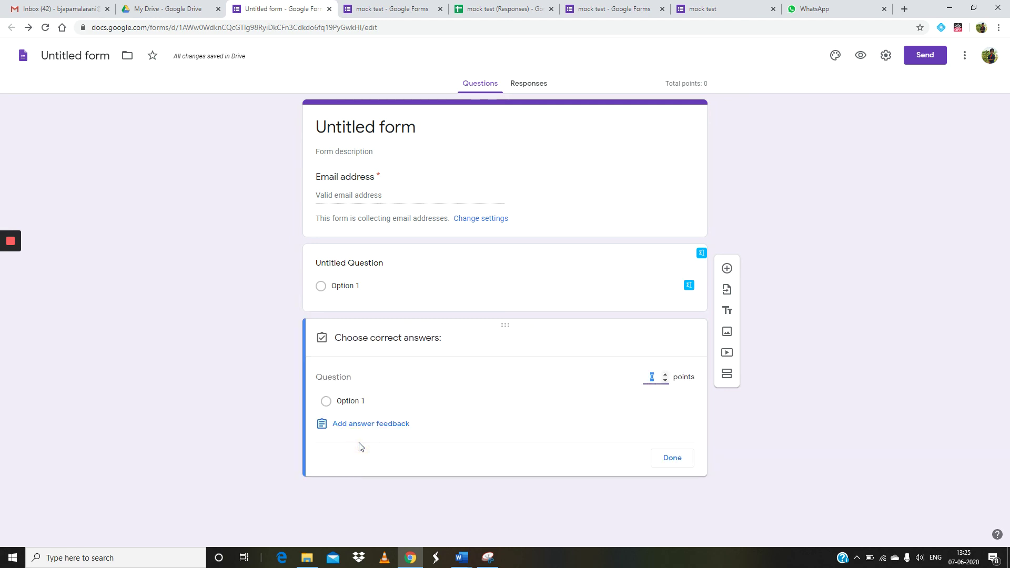
{"action": "left_click", "coordinate": [358, 402]}
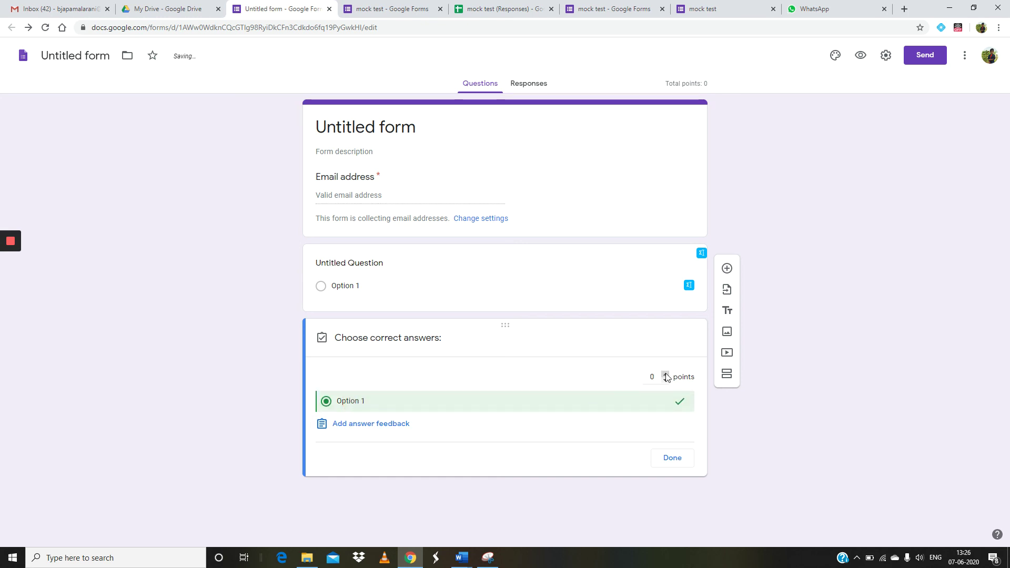
{"action": "left_click", "coordinate": [667, 458]}
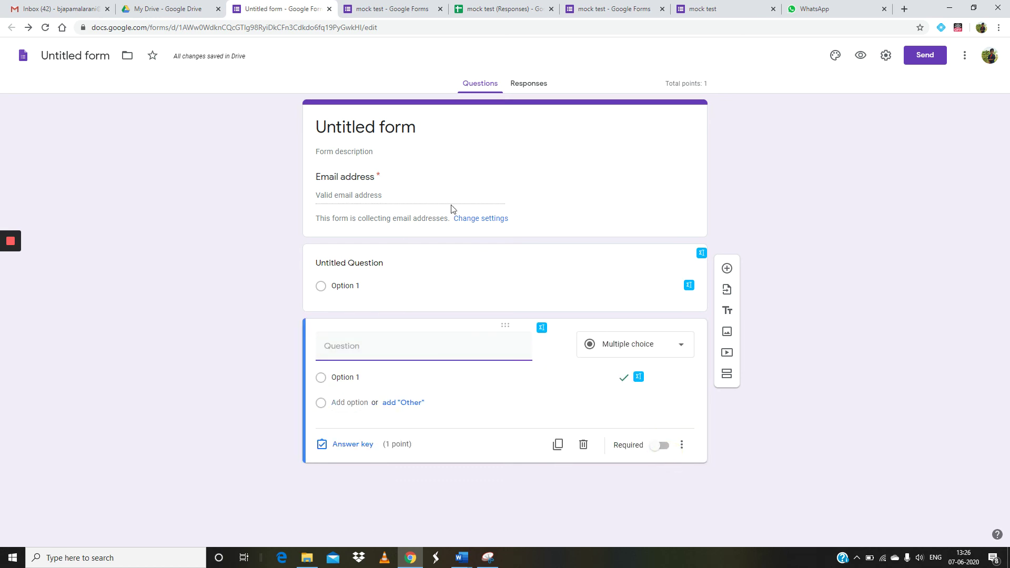
{"action": "left_click", "coordinate": [668, 449]}
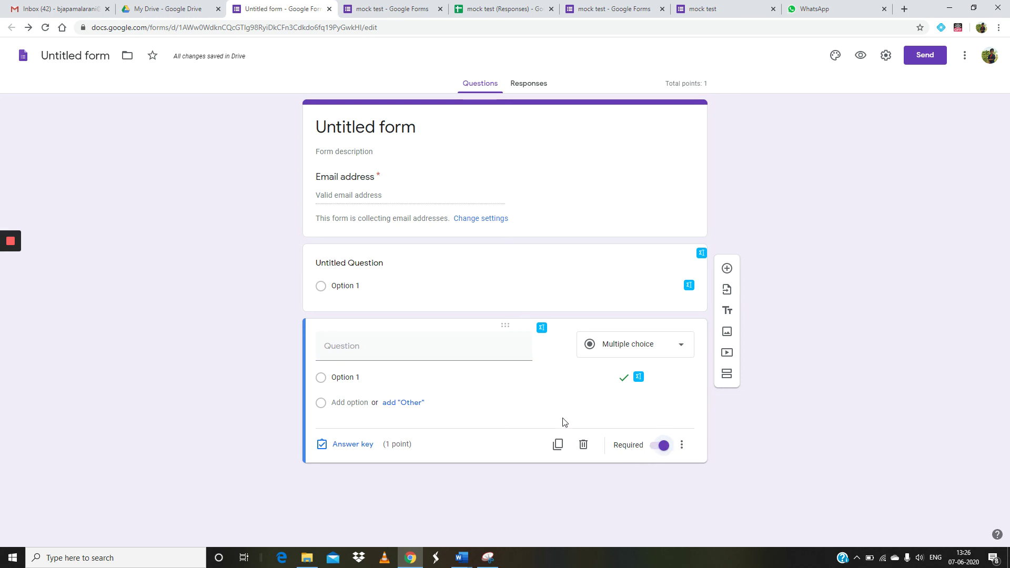
Step: Add a new section after the second question and stop the form from accepting responses
{"action": "left_click", "coordinate": [726, 379]}
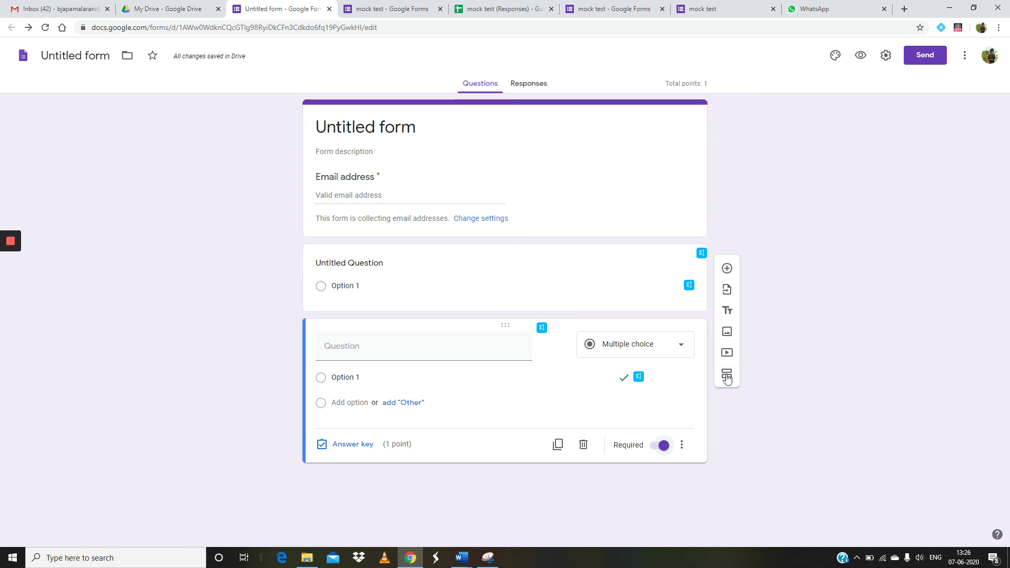
{"action": "left_click", "coordinate": [726, 379]}
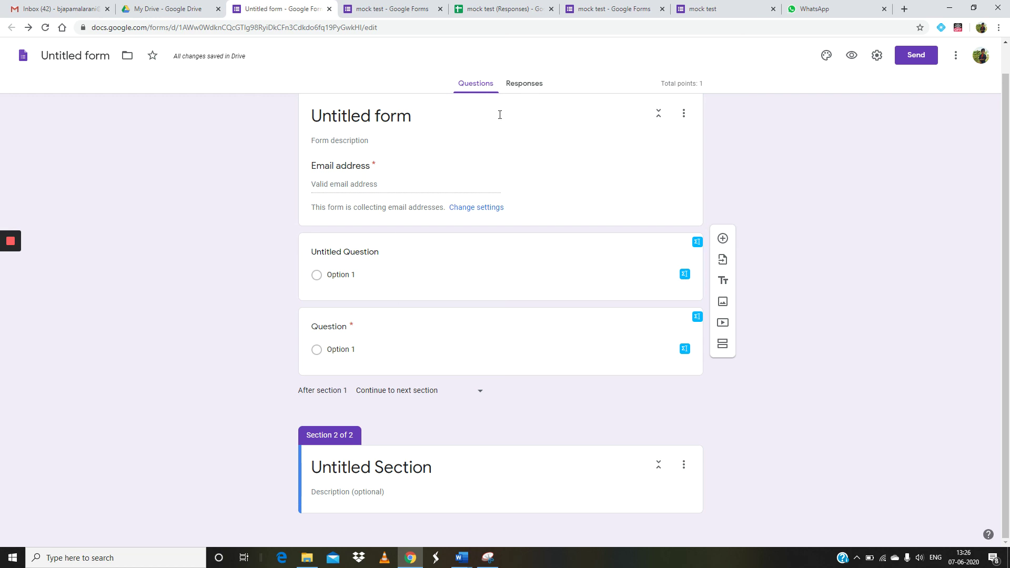
{"action": "left_click", "coordinate": [523, 85]}
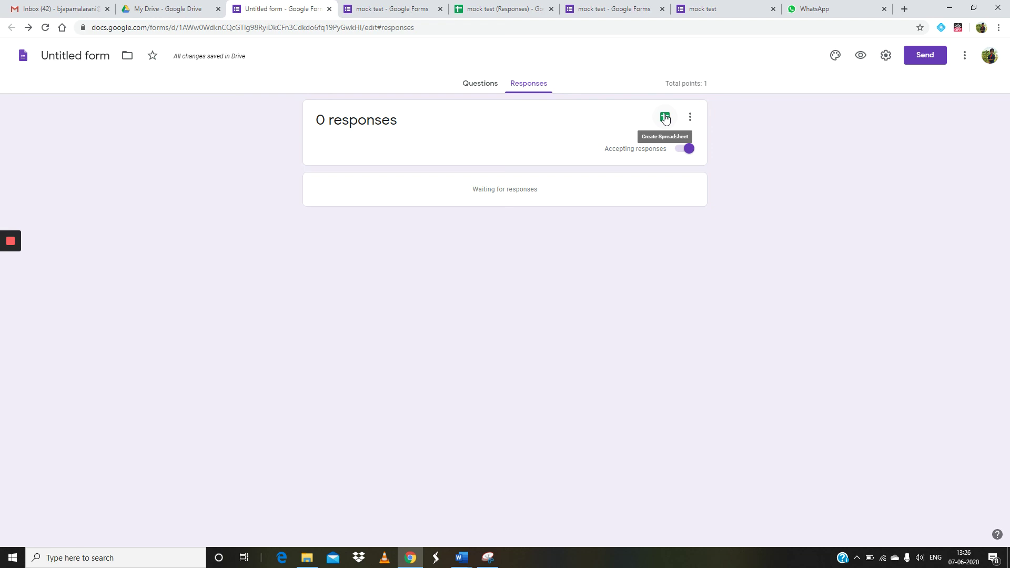
{"action": "left_click", "coordinate": [689, 149]}
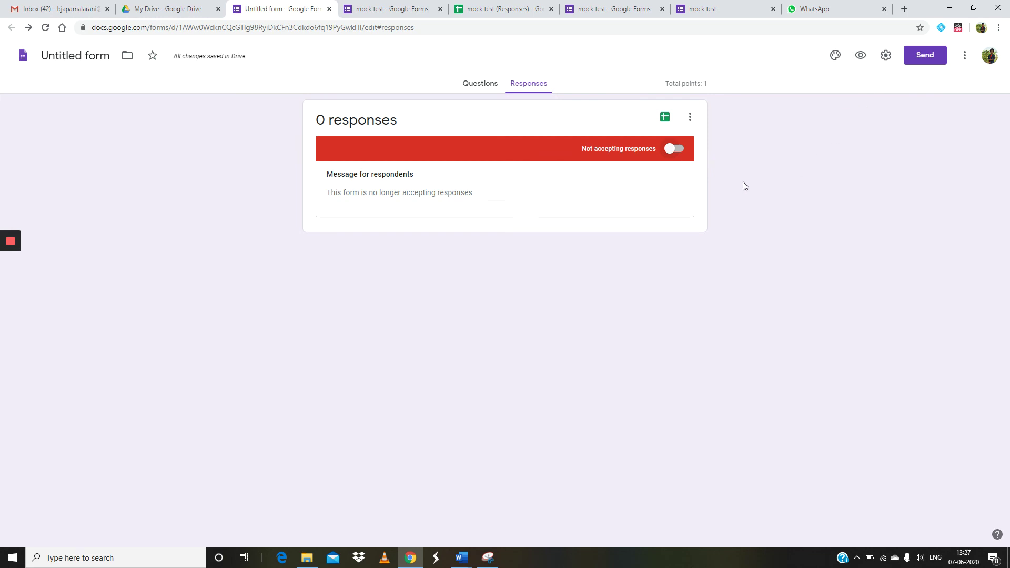
Step: Generate a shortened share link for the form, copy it, and close the send dialog
{"action": "left_click", "coordinate": [924, 60]}
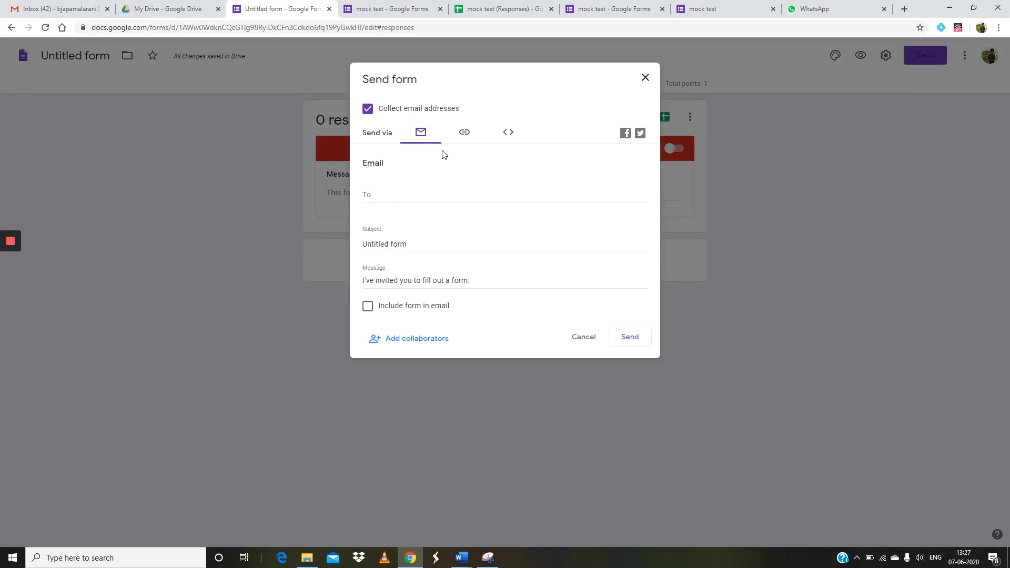
{"action": "left_click", "coordinate": [464, 135]}
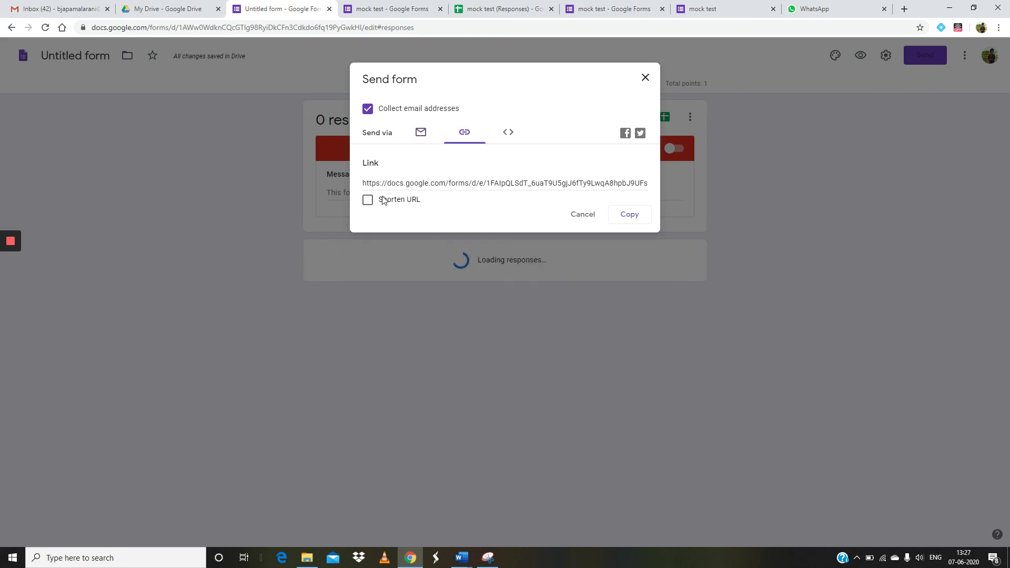
{"action": "left_click", "coordinate": [369, 202]}
{"action": "left_click", "coordinate": [625, 220]}
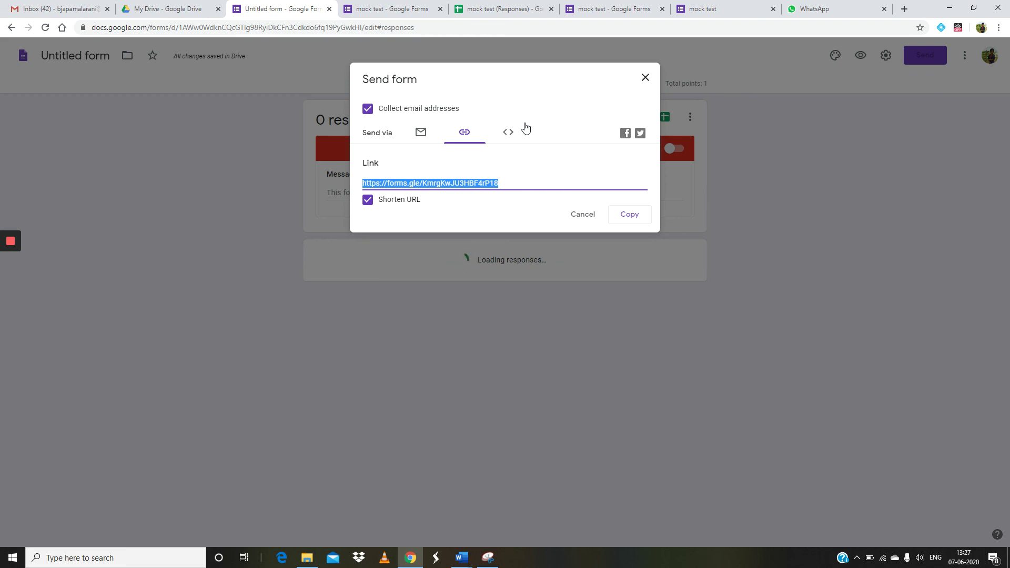
{"action": "left_click", "coordinate": [647, 80]}
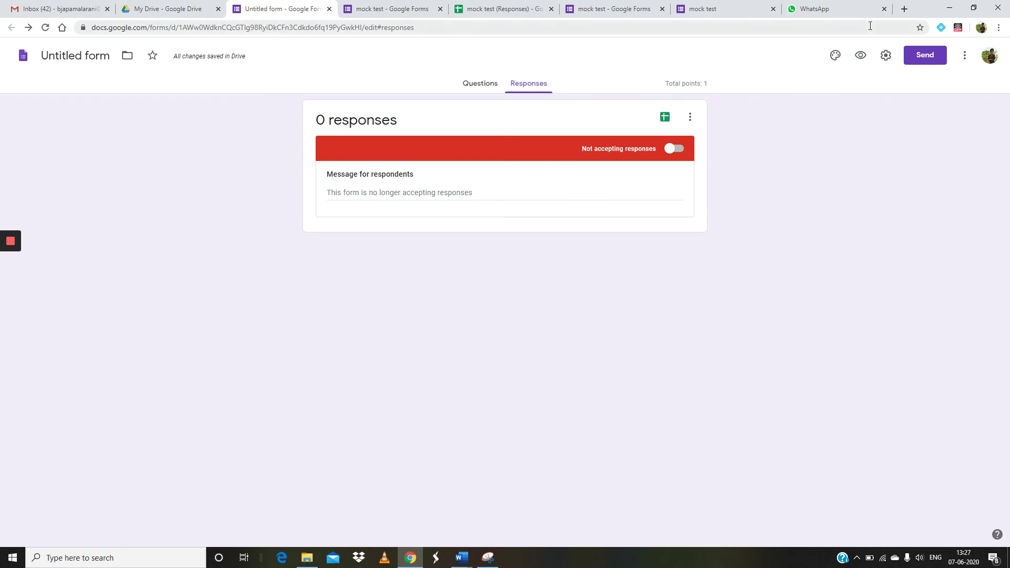
Step: Close the mock test respondent page and the duplicate mock test editor page
{"action": "left_click", "coordinate": [773, 9]}
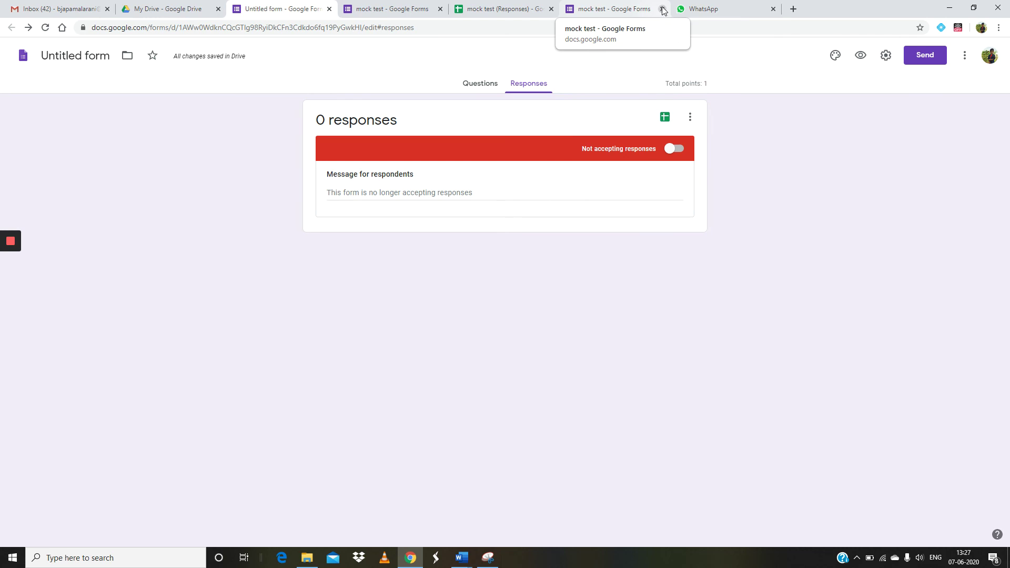
{"action": "left_click", "coordinate": [663, 9]}
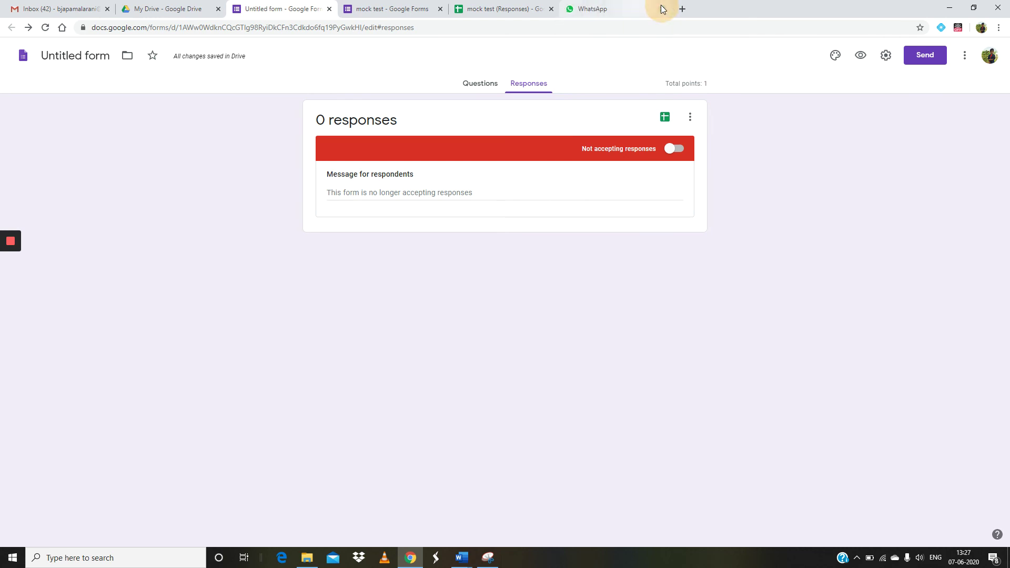
Step: Close the mock test responses spreadsheet, the mock test editor and the untitled form editor, and switch to the WhatsApp page after viewing My Drive
{"action": "left_click", "coordinate": [551, 10]}
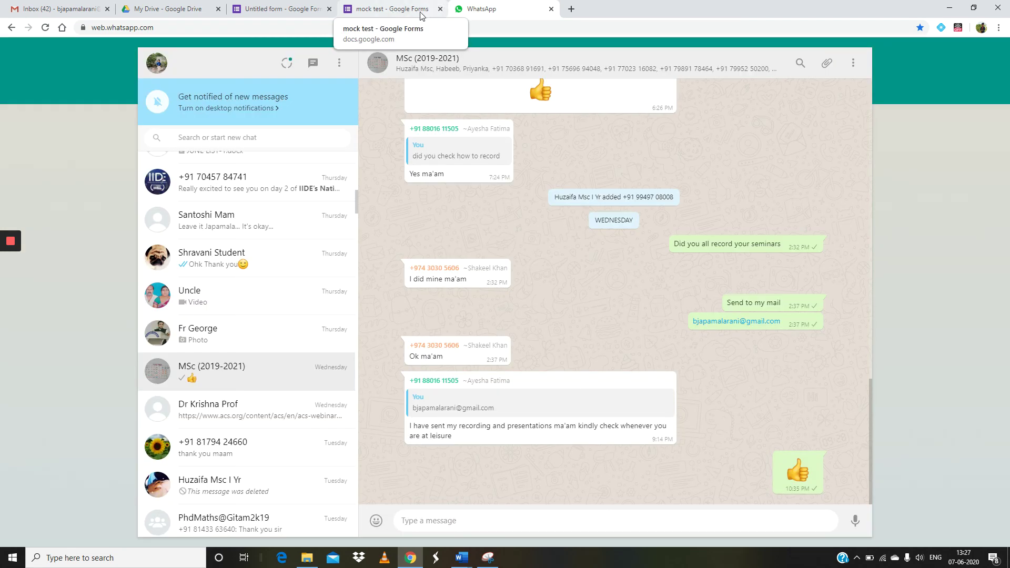
{"action": "left_click", "coordinate": [420, 12]}
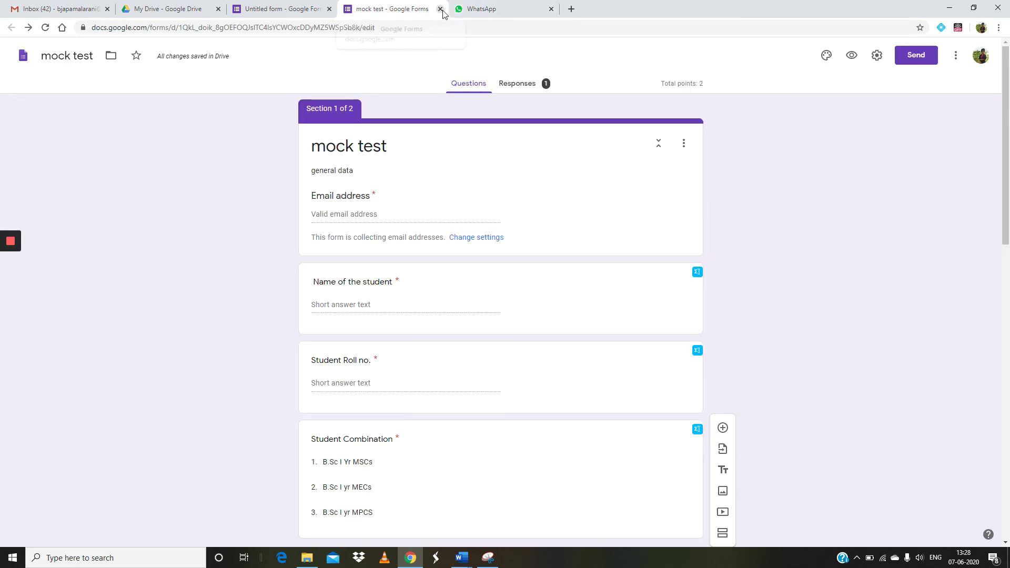
{"action": "left_click", "coordinate": [441, 10]}
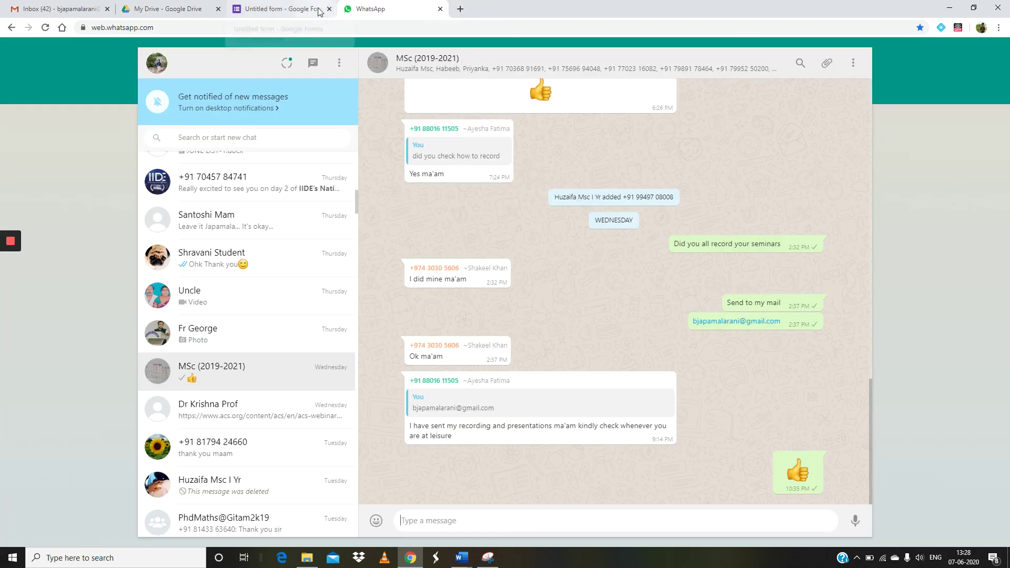
{"action": "left_click", "coordinate": [322, 11]}
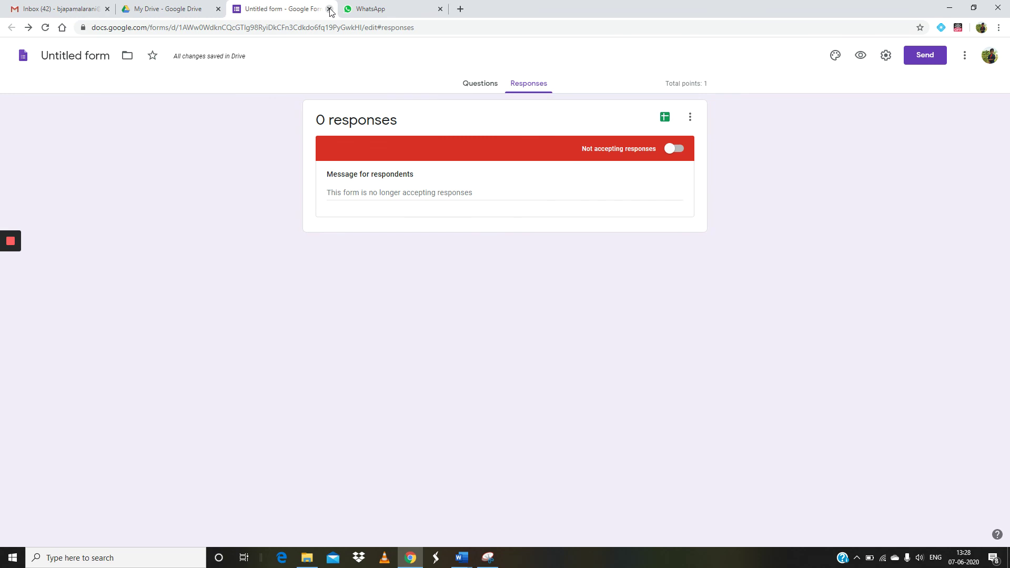
{"action": "left_click", "coordinate": [329, 10]}
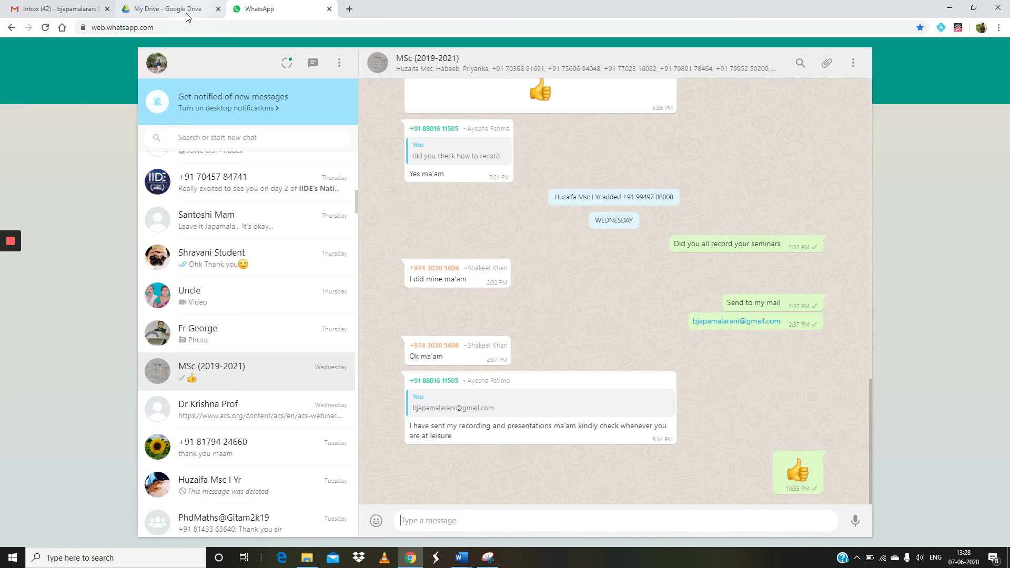
{"action": "left_click", "coordinate": [189, 13]}
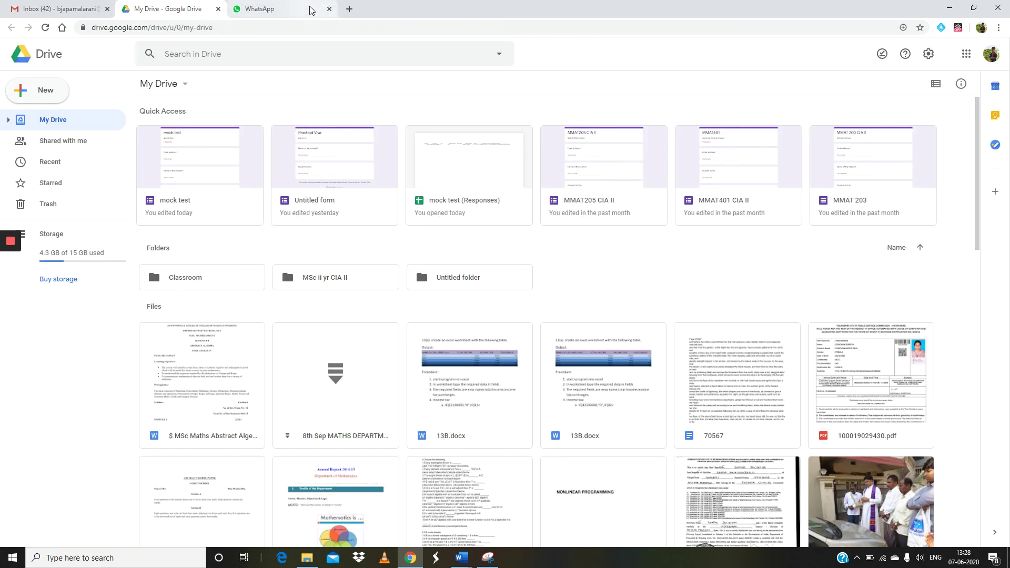
{"action": "left_click", "coordinate": [310, 10]}
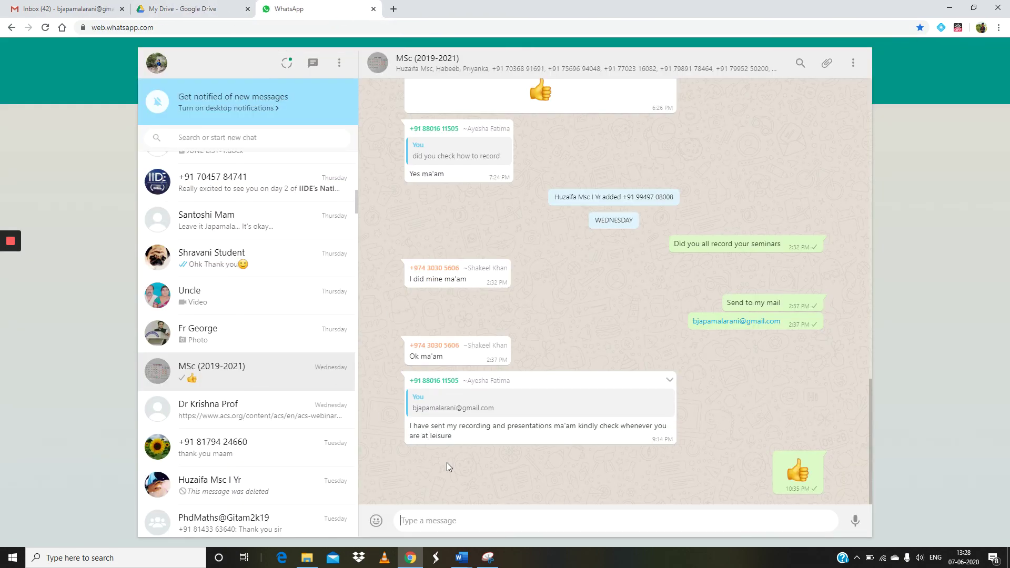